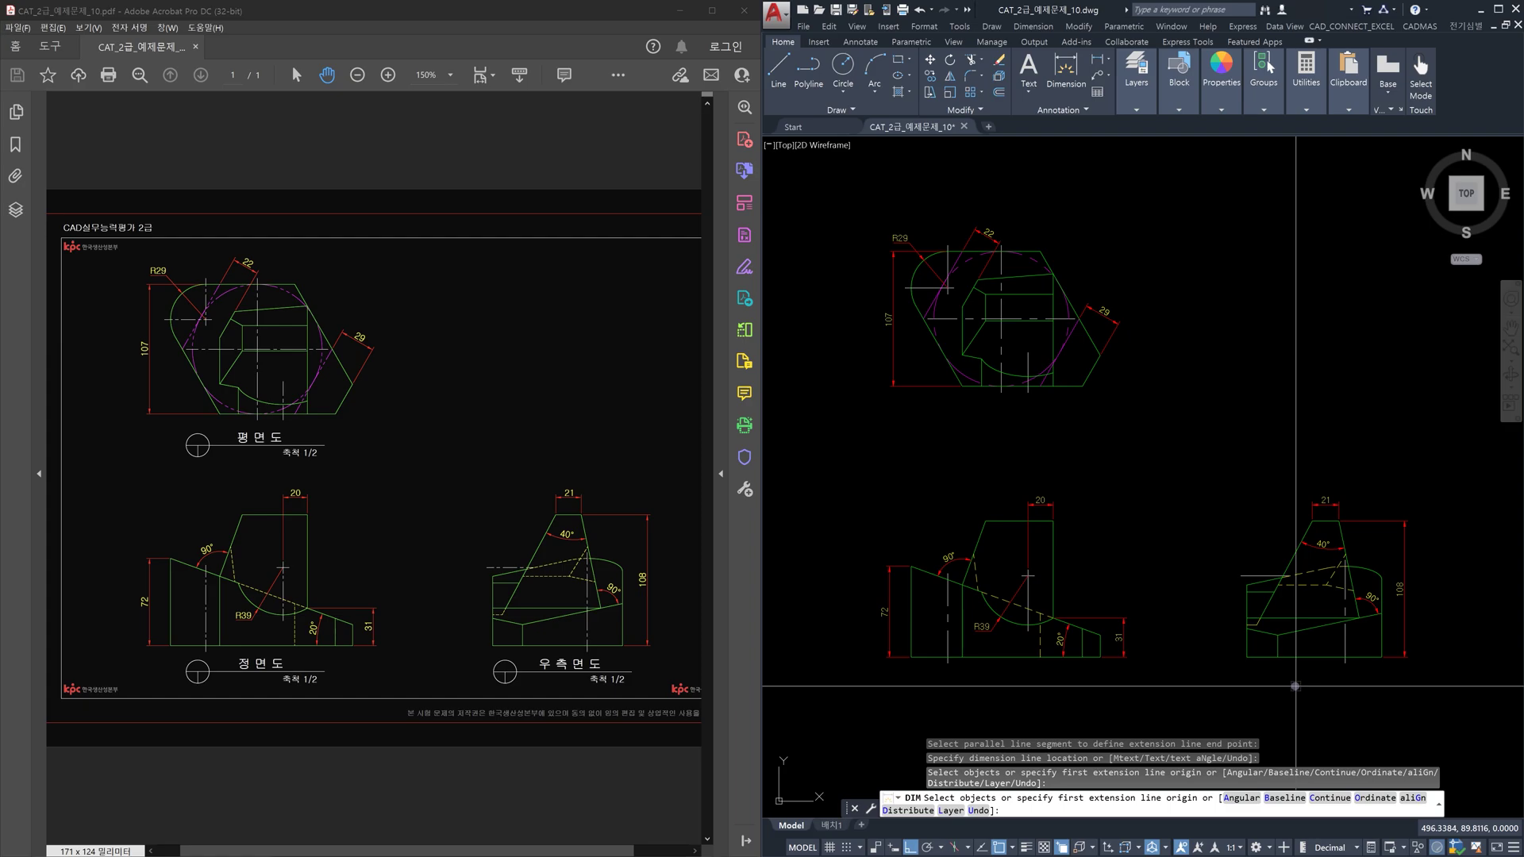
# Step: Open the 배치1 layout and set its paper space limits from 0,0 to 297,210
pyautogui.press('Return')
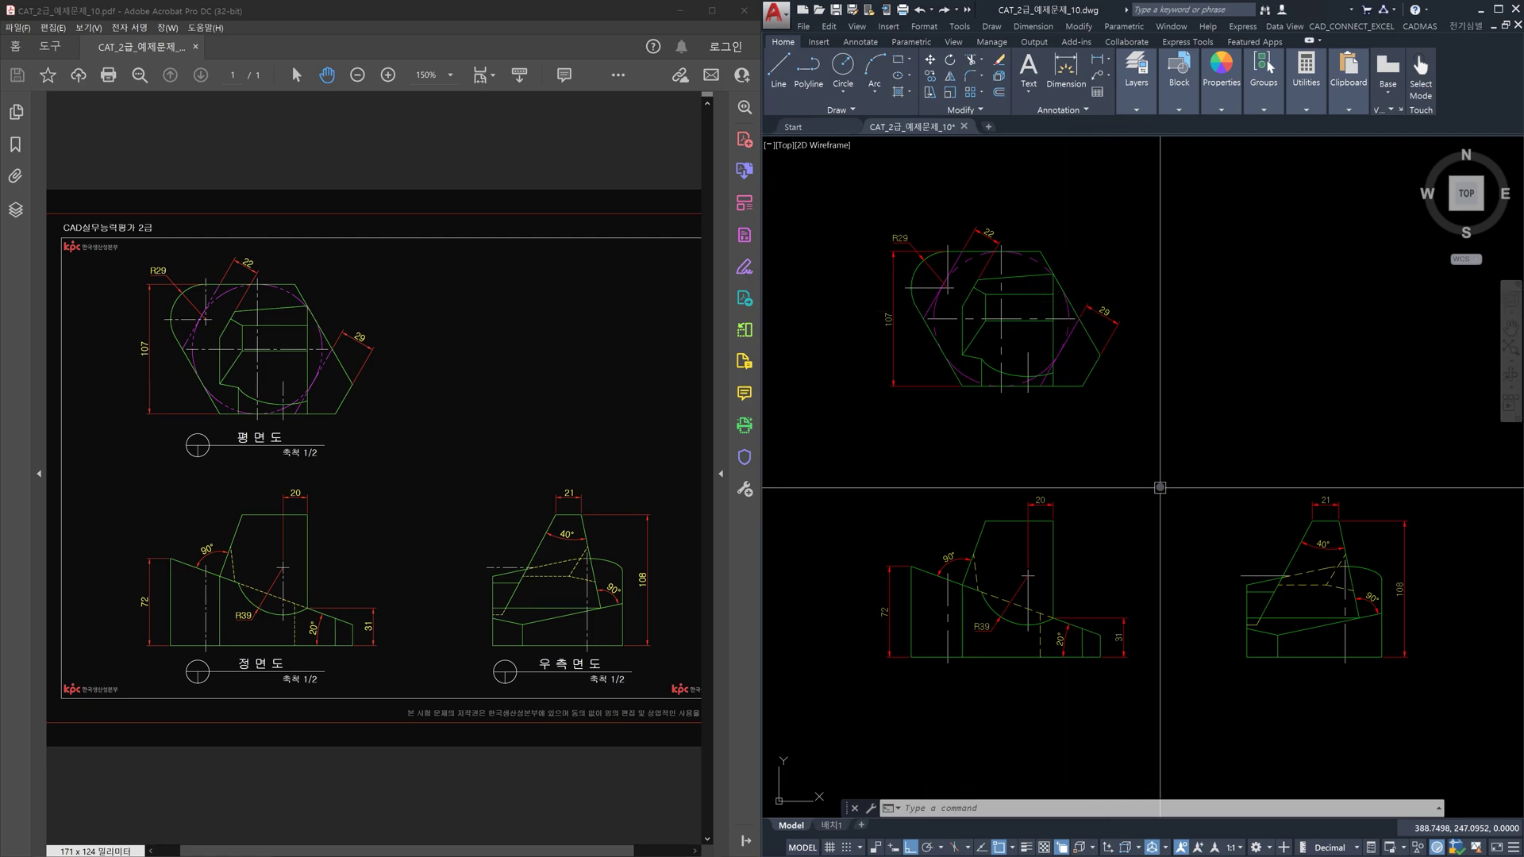
pyautogui.click(831, 826)
pyautogui.press('Escape')
pyautogui.press('Escape')
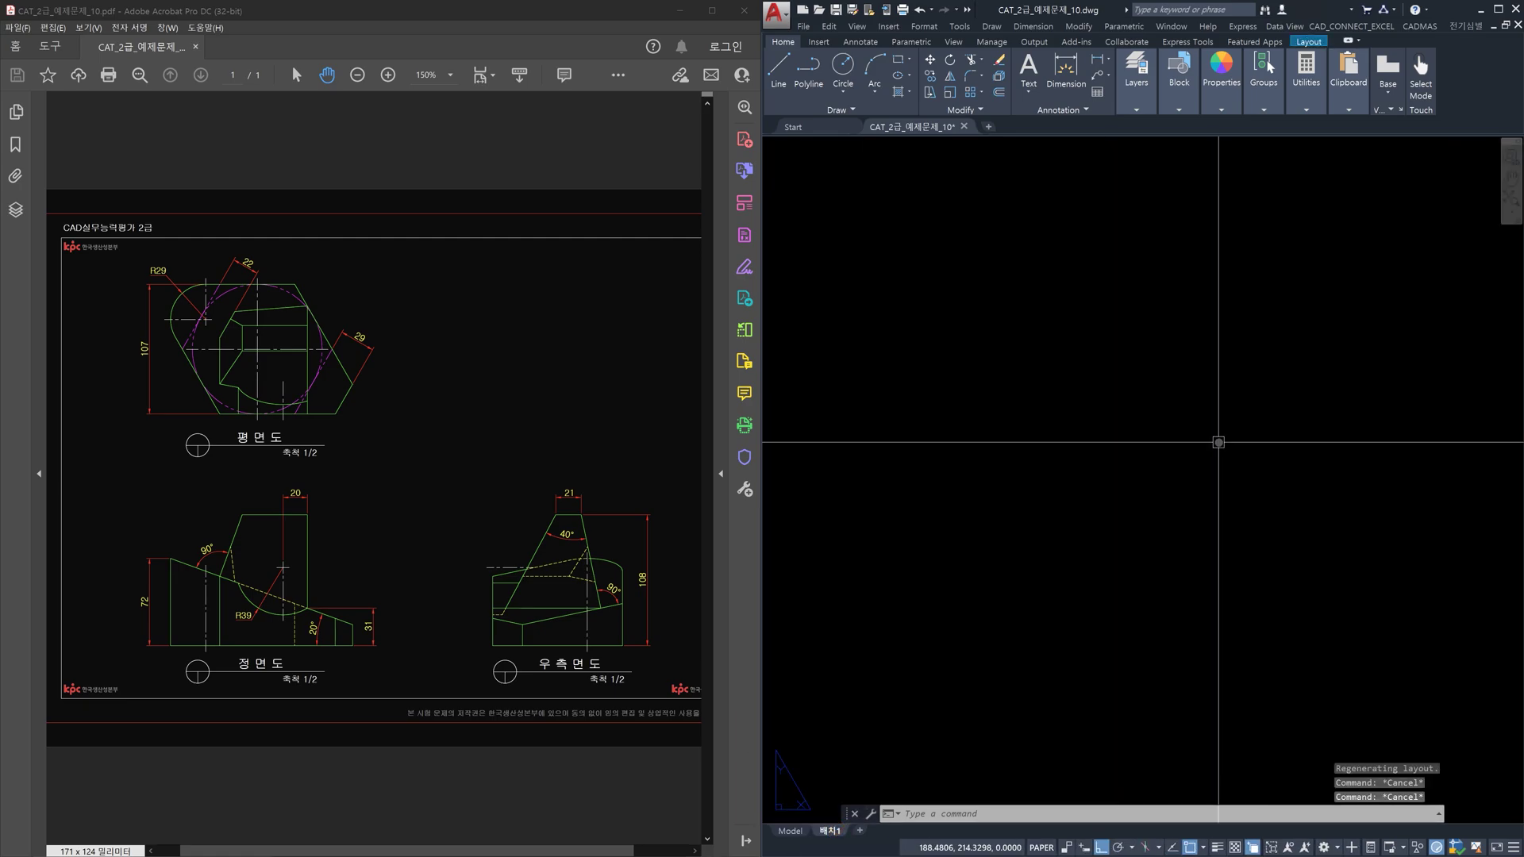
pyautogui.write('limits')
pyautogui.press('Return')
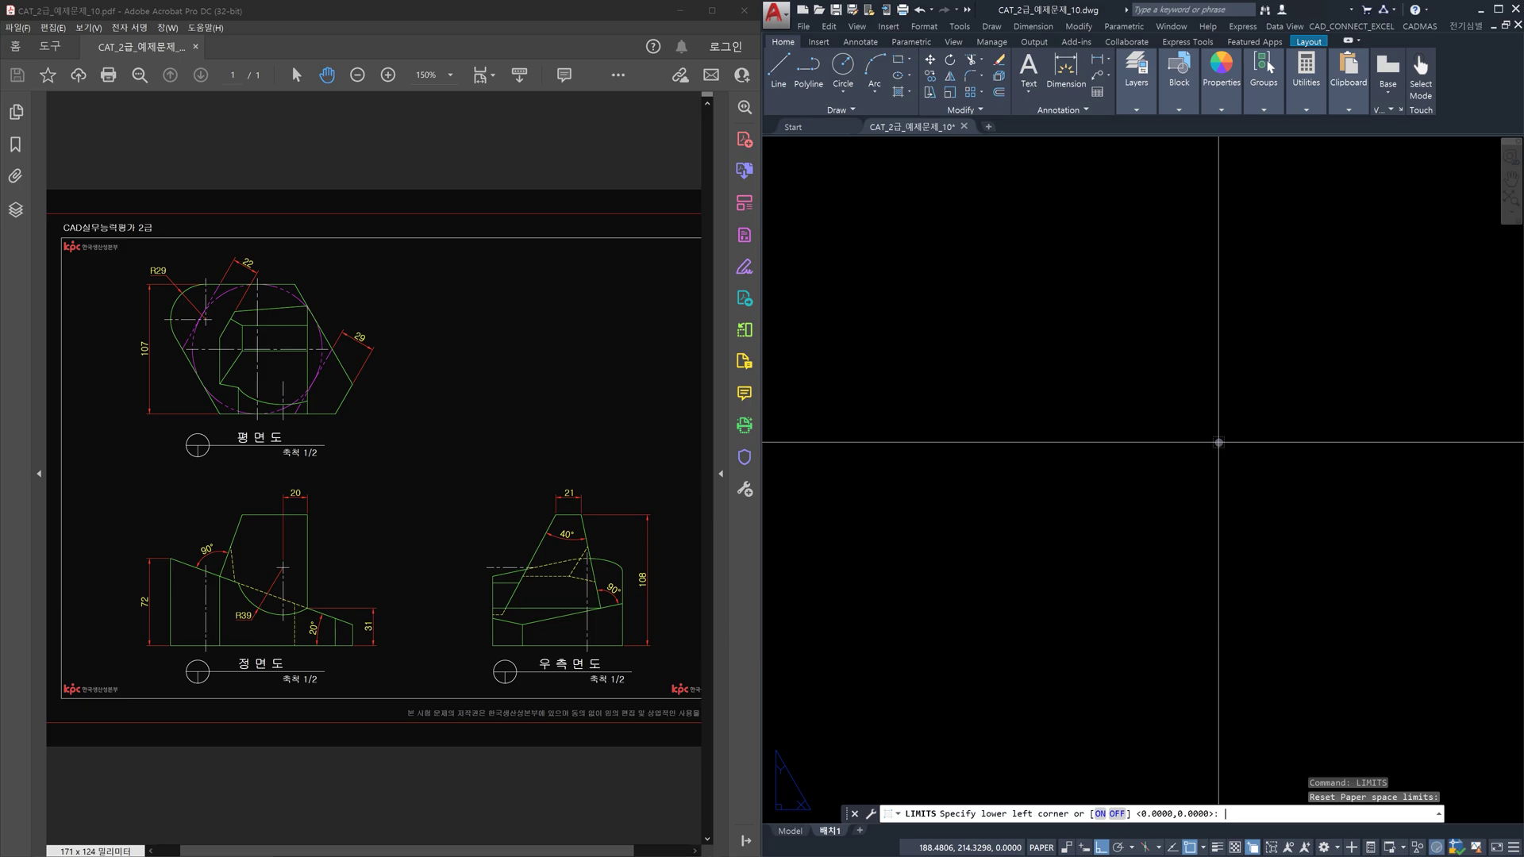
pyautogui.press('Return')
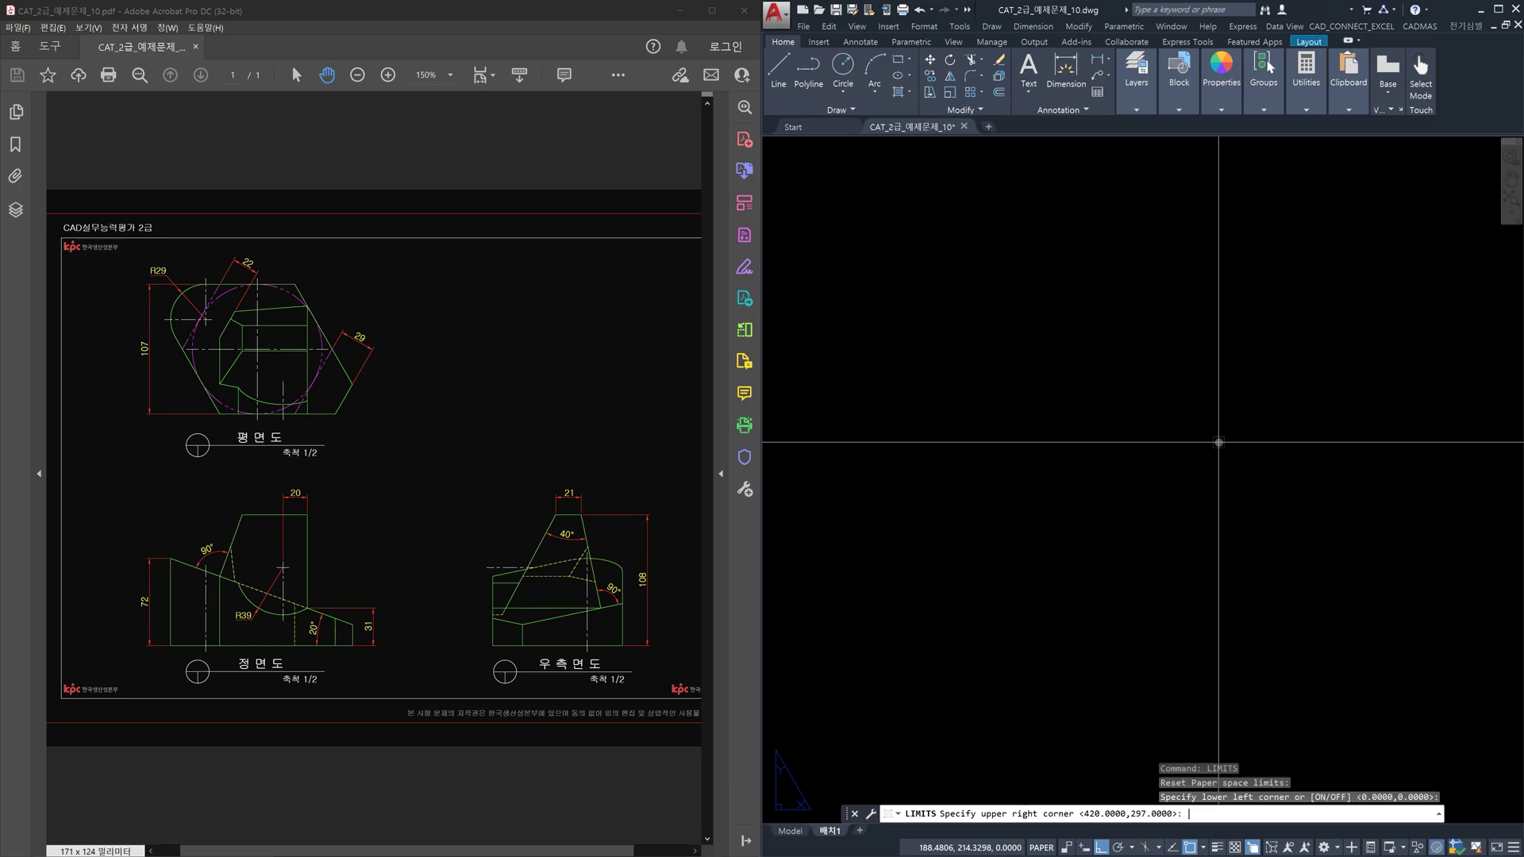
pyautogui.write('297,210')
pyautogui.press('Return')
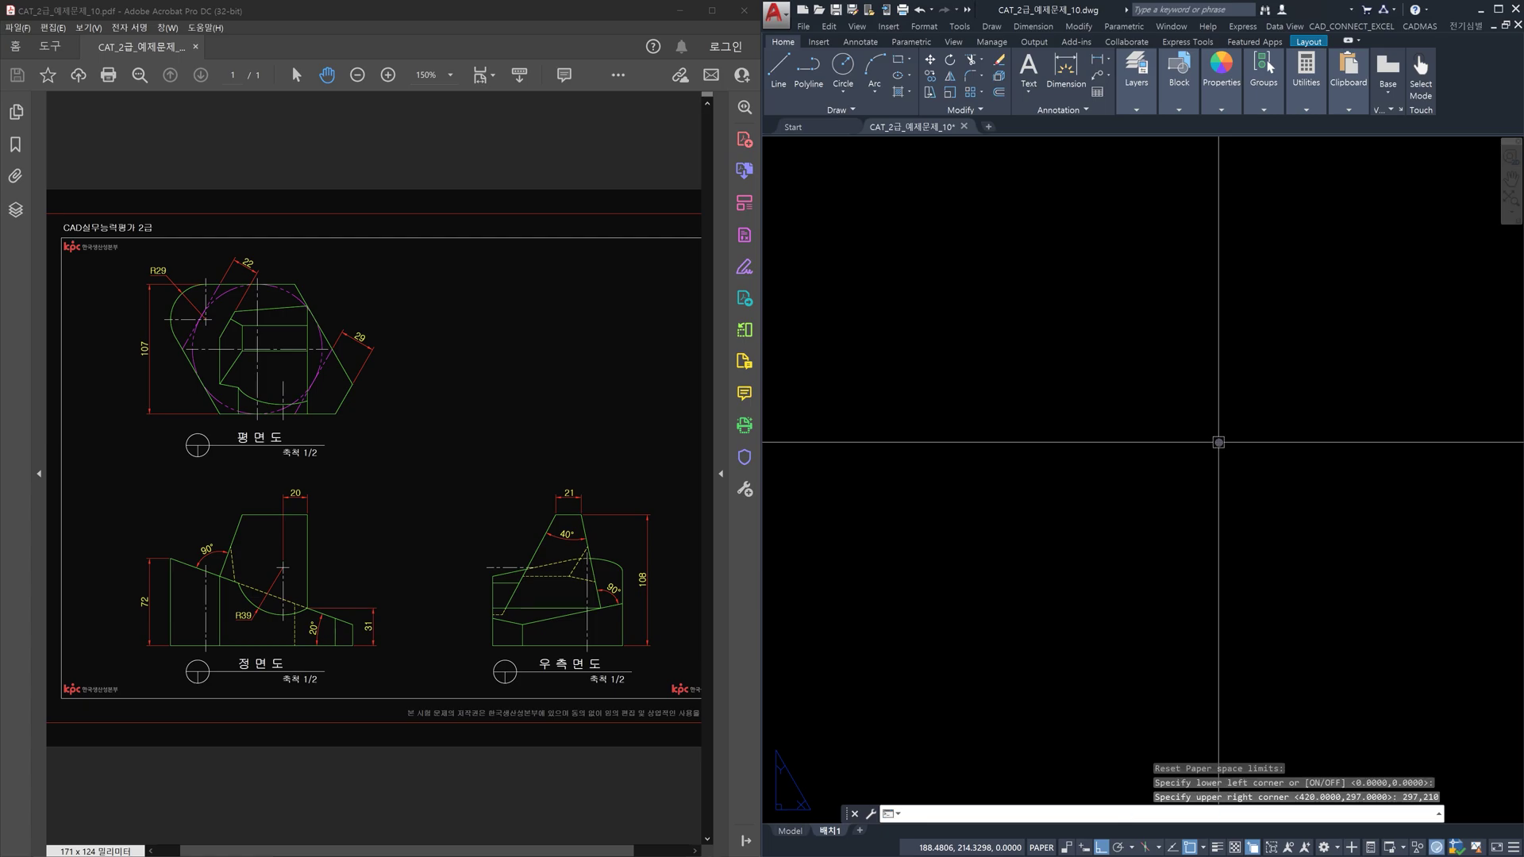
# Step: Draw a sheet rectangle from 0,0 to 297,210 in the layout
pyautogui.write('rec')
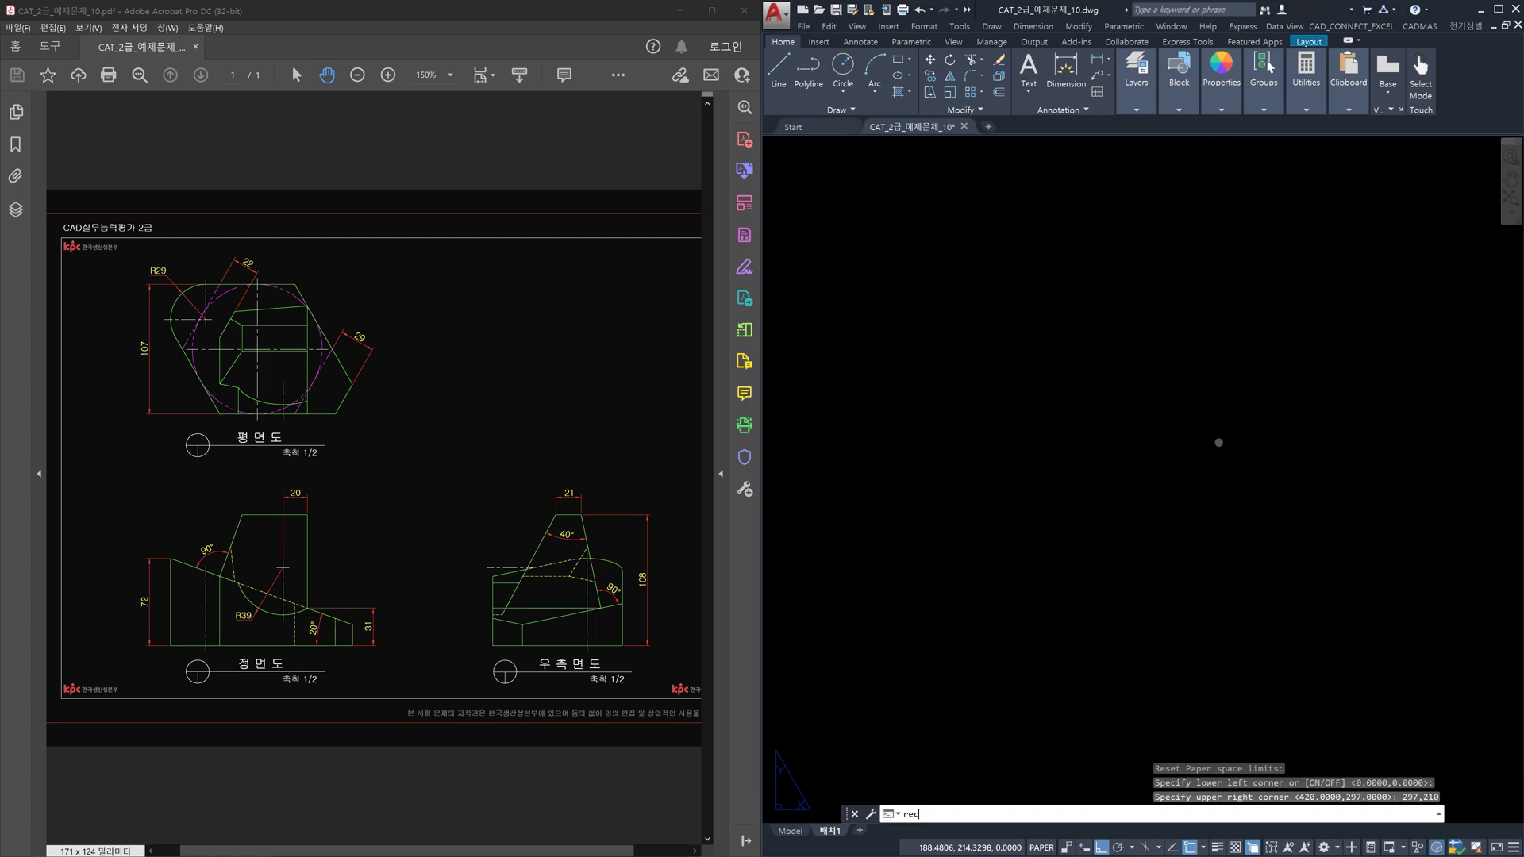
pyautogui.press('Return')
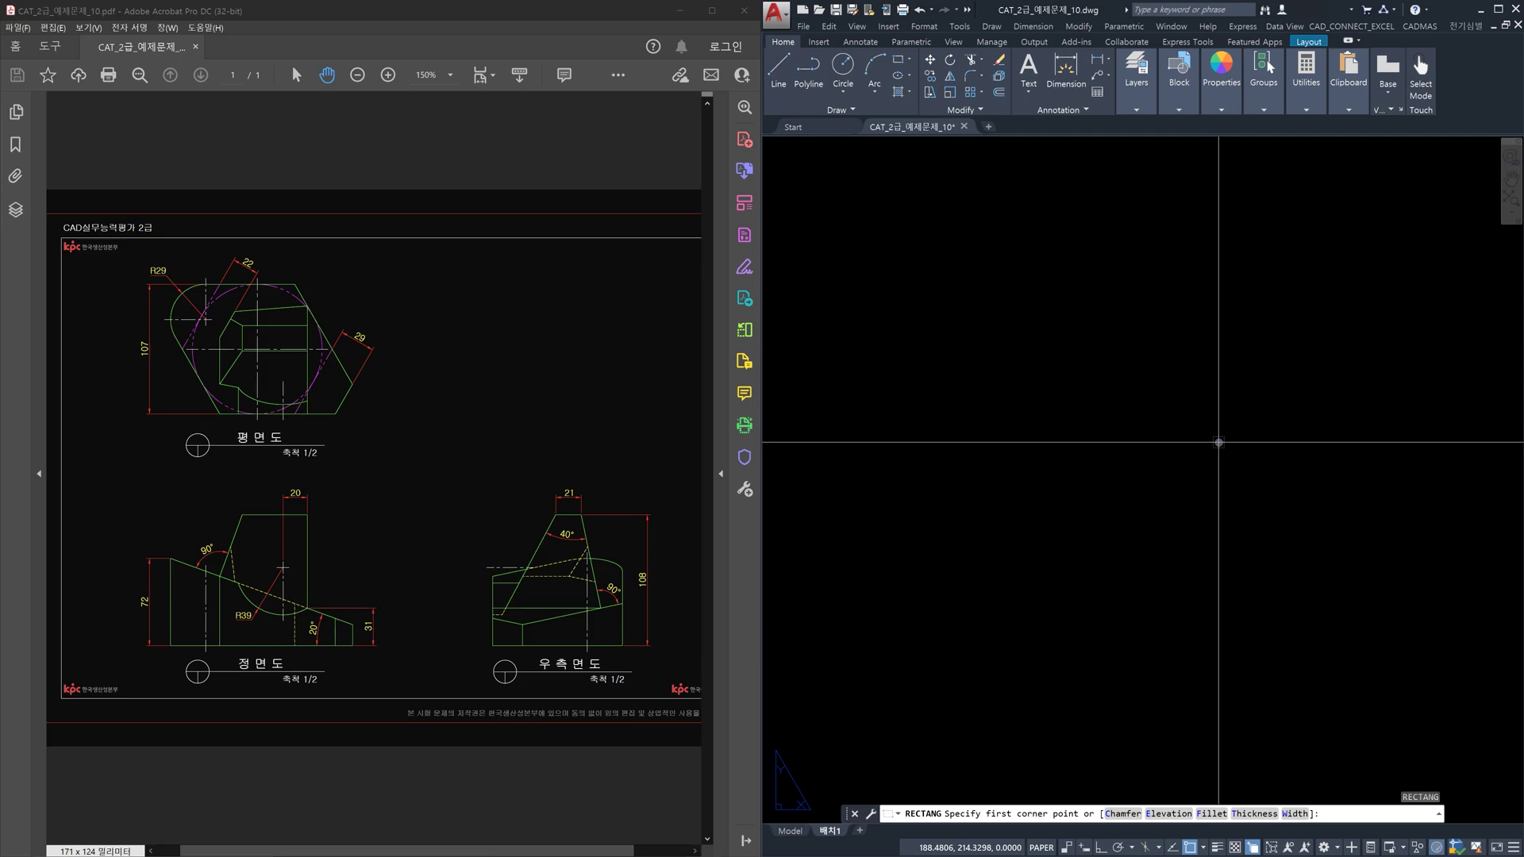
pyautogui.write('0,0')
pyautogui.press('Return')
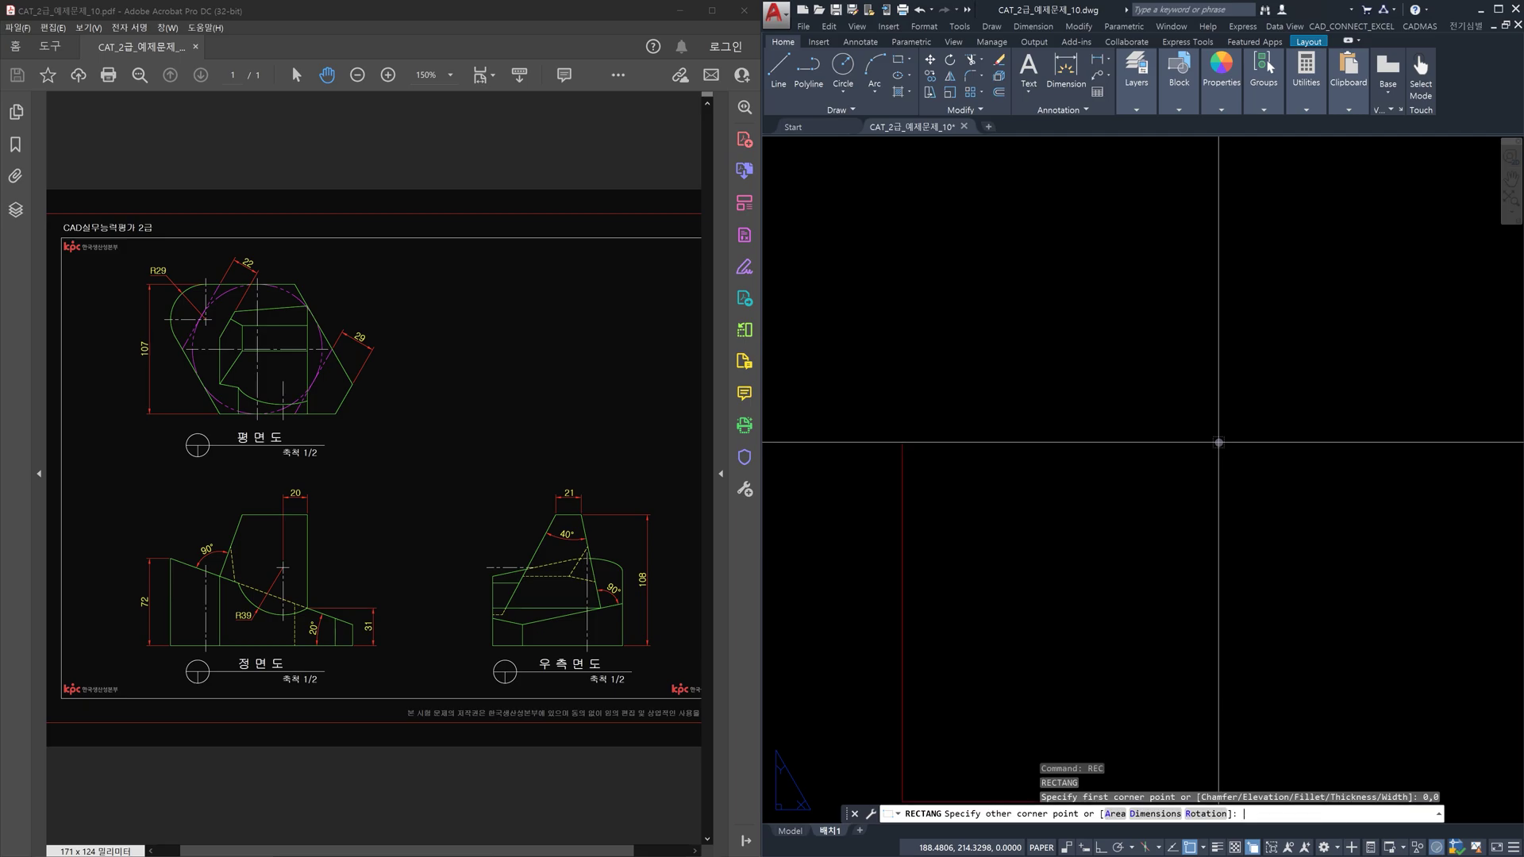
pyautogui.write('297,210')
pyautogui.press('Return')
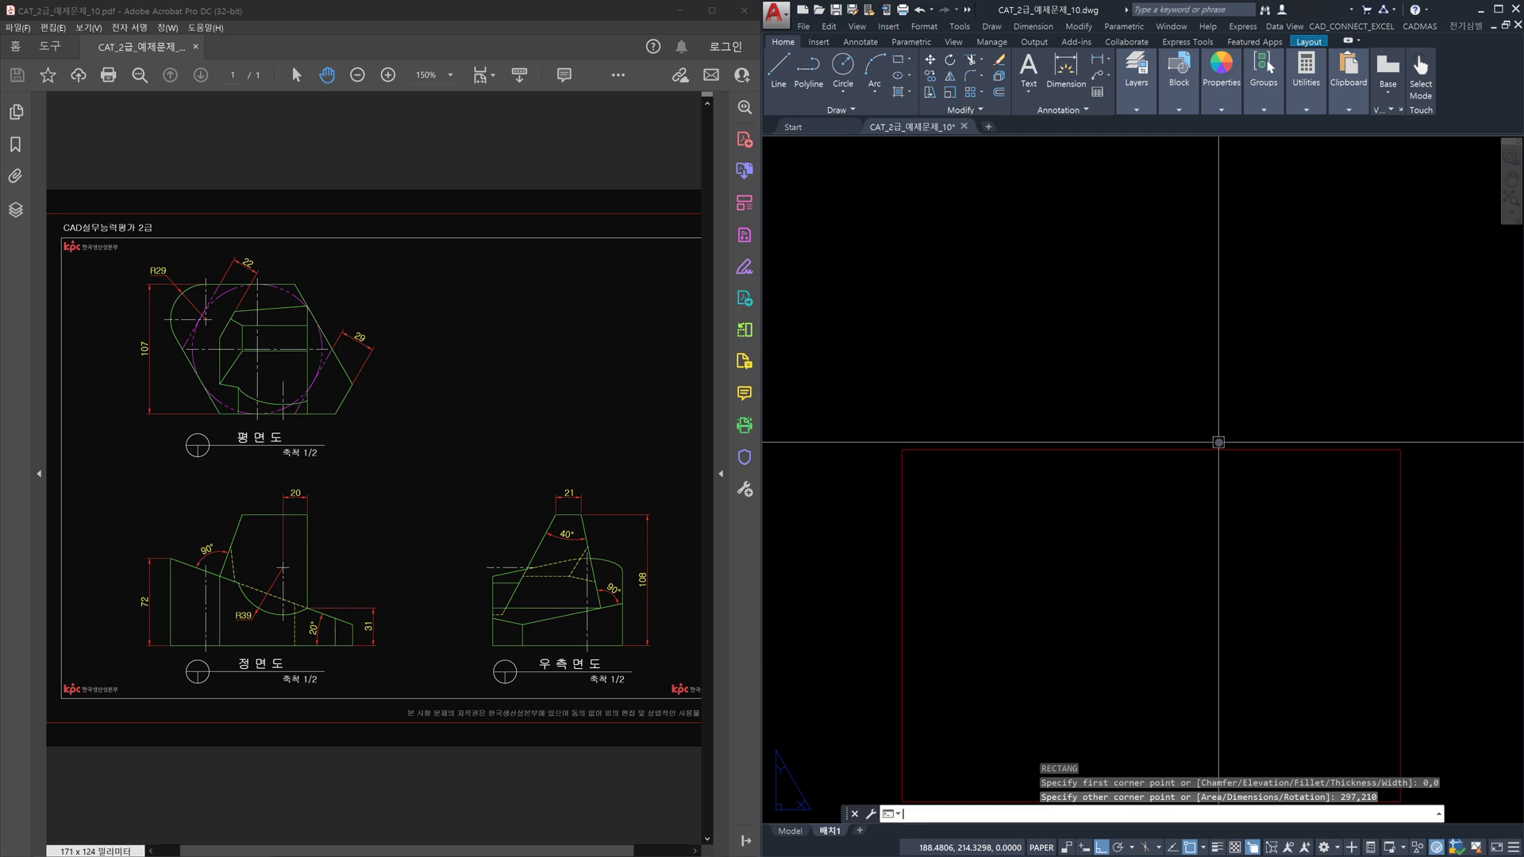
# Step: Offset the sheet rectangle 10 inward and delete the original outer rectangle
pyautogui.write('o')
pyautogui.press('Return')
pyautogui.write('10')
pyautogui.press('Return')
pyautogui.click(1177, 450)
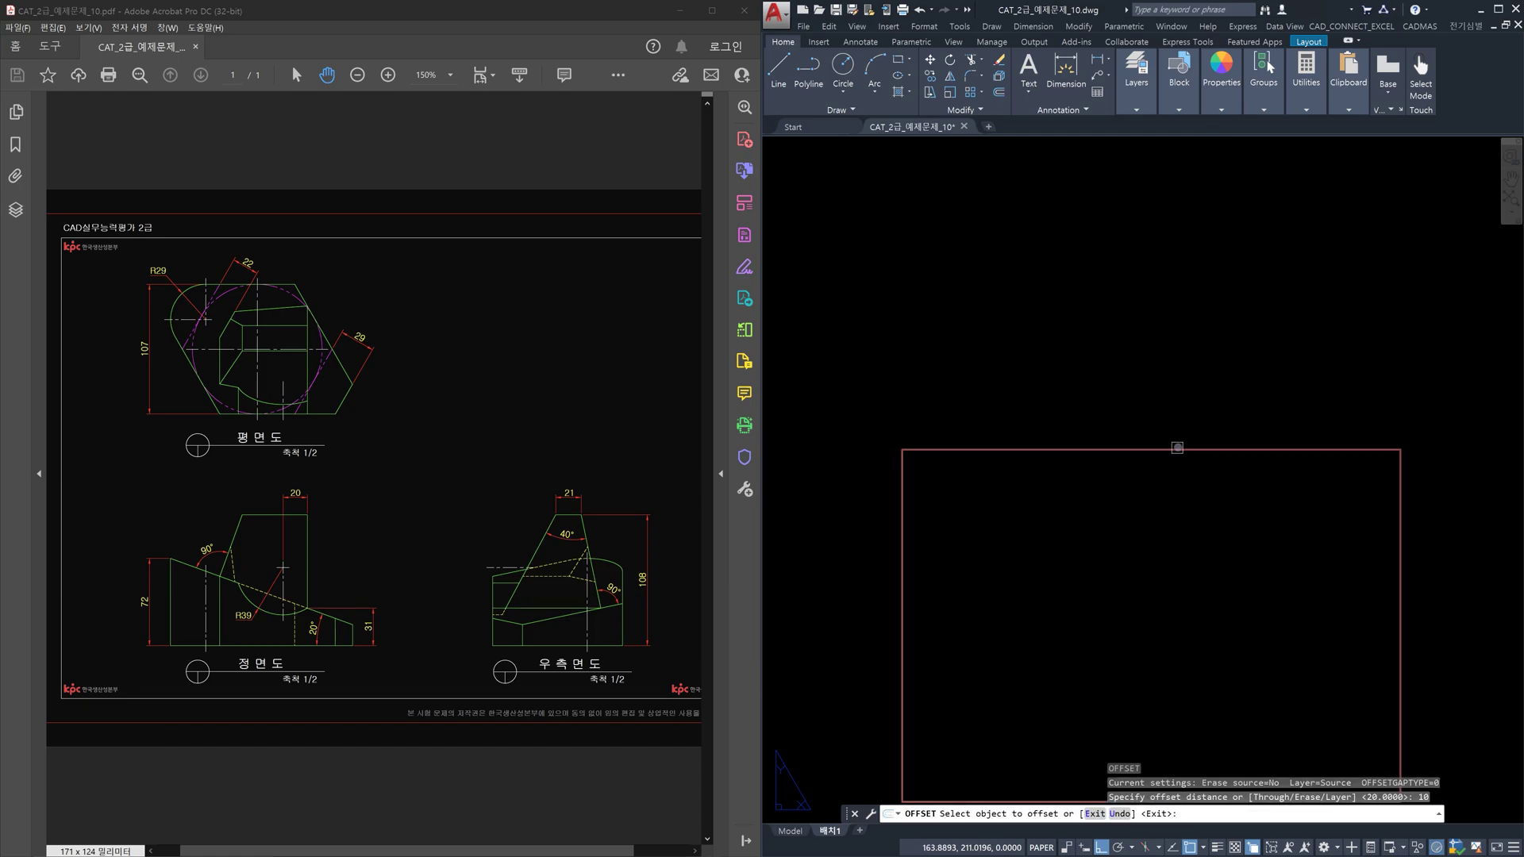
pyautogui.click(1179, 526)
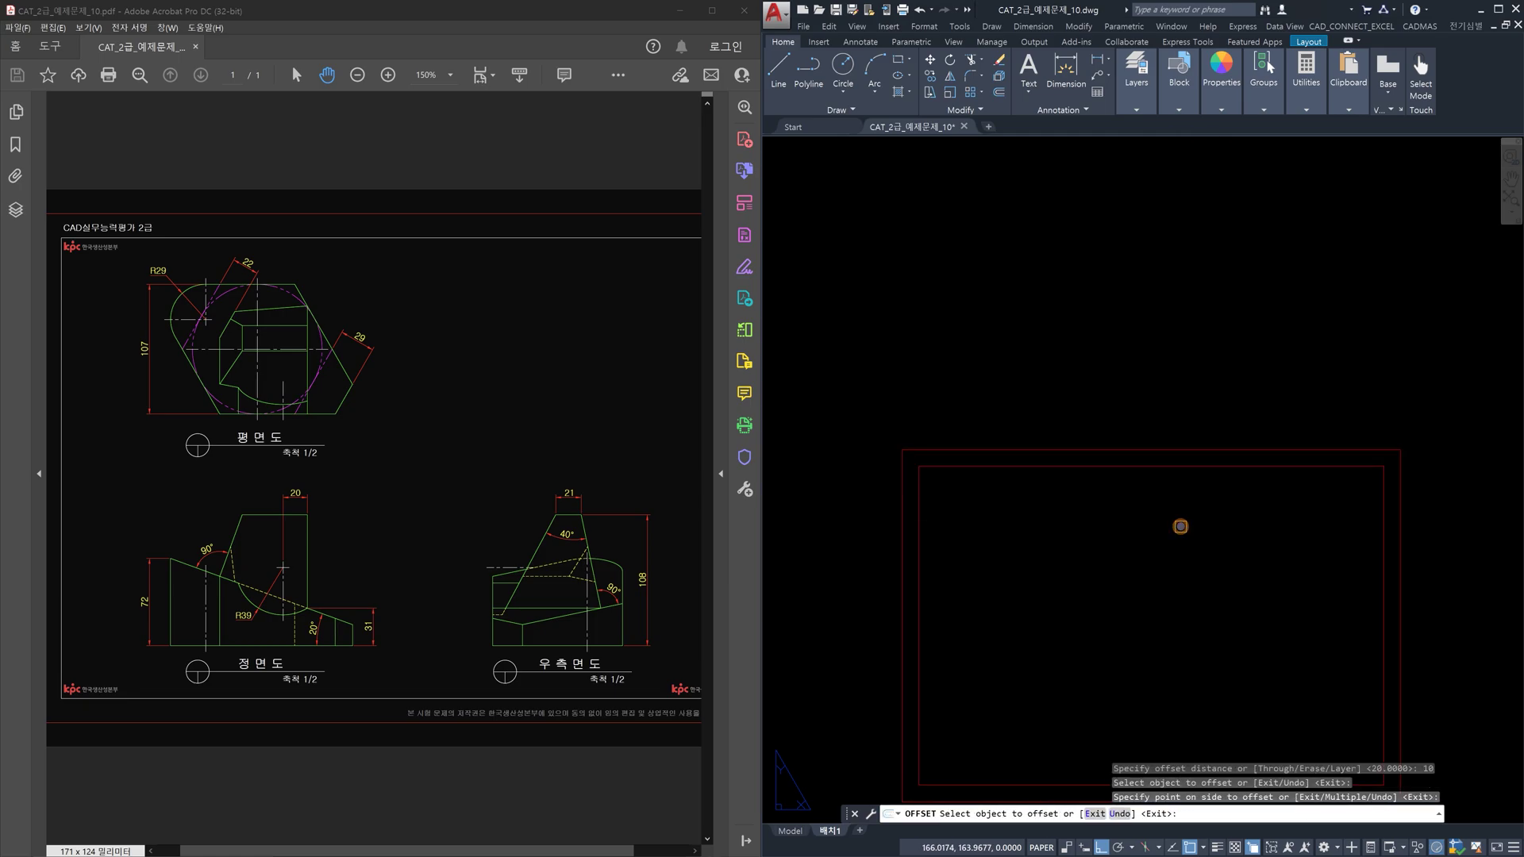
pyautogui.press('Escape')
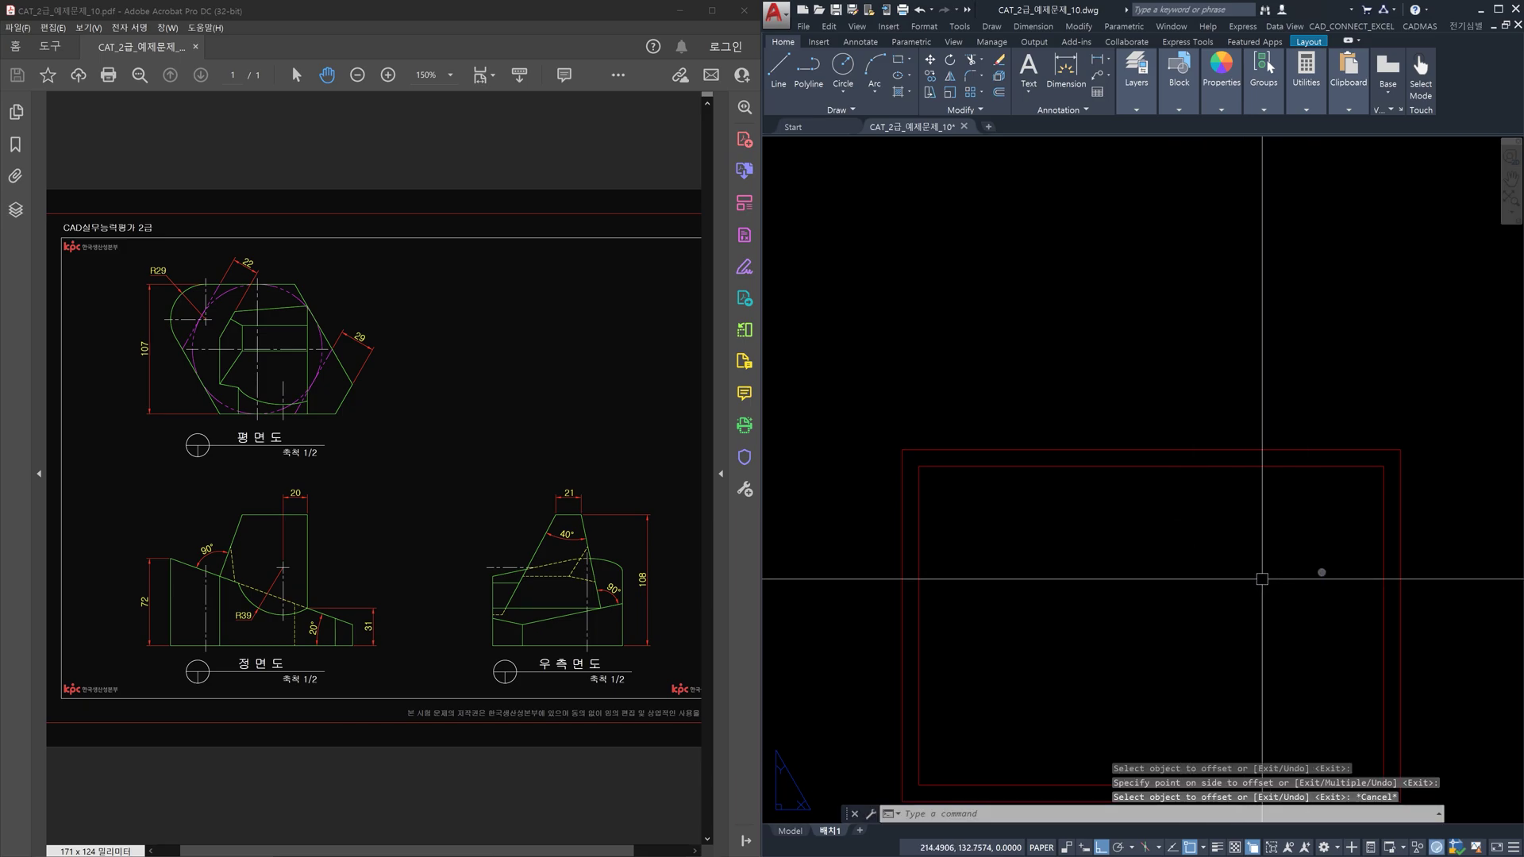
pyautogui.click(1400, 566)
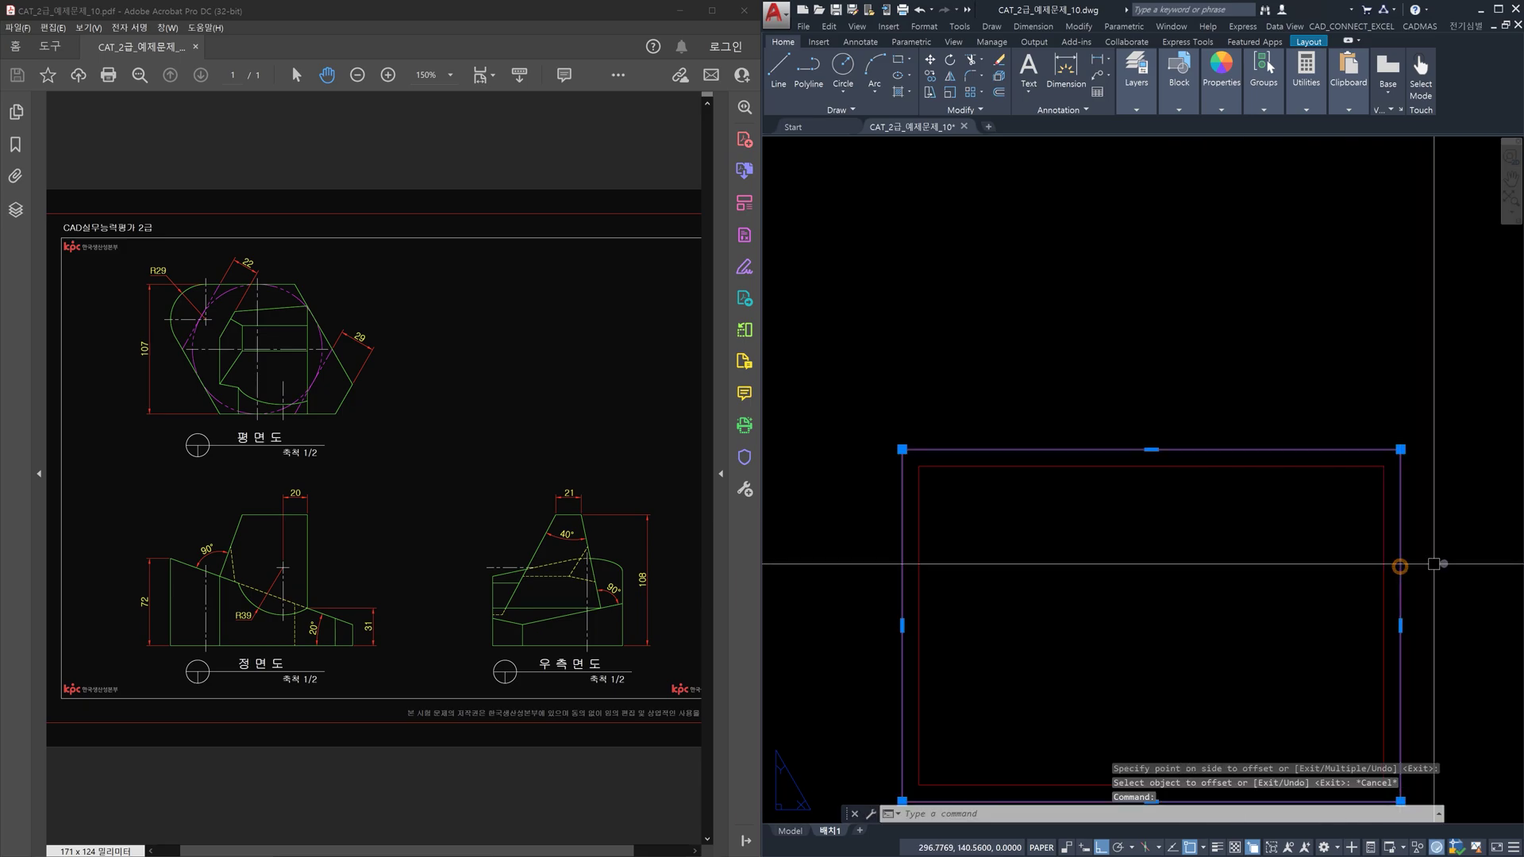
pyautogui.press('Delete')
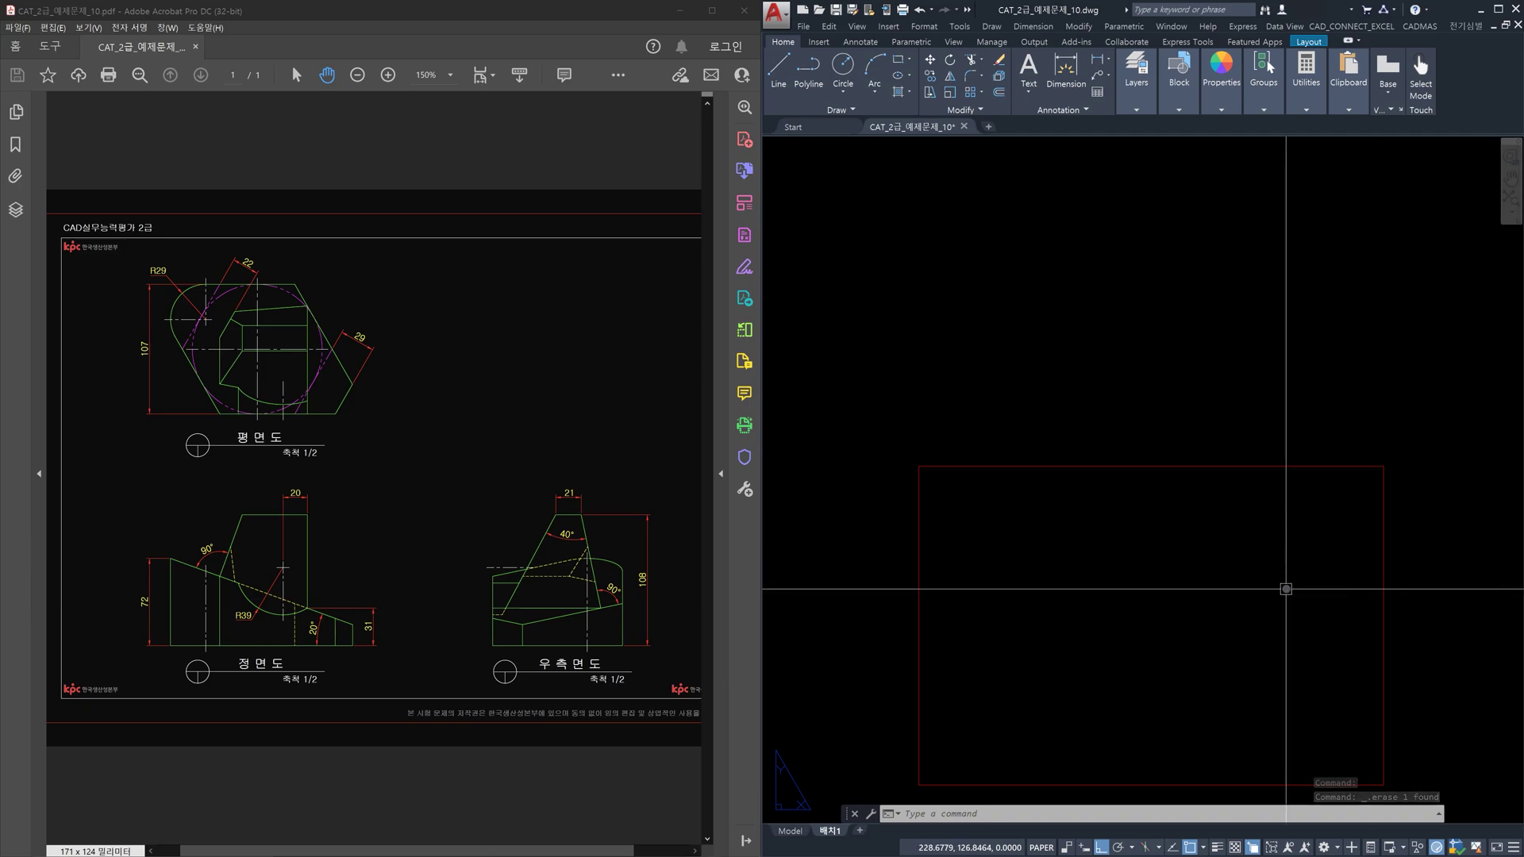
# Step: Move the remaining border rectangle to layer 0
pyautogui.write('z')
pyautogui.press('Return')
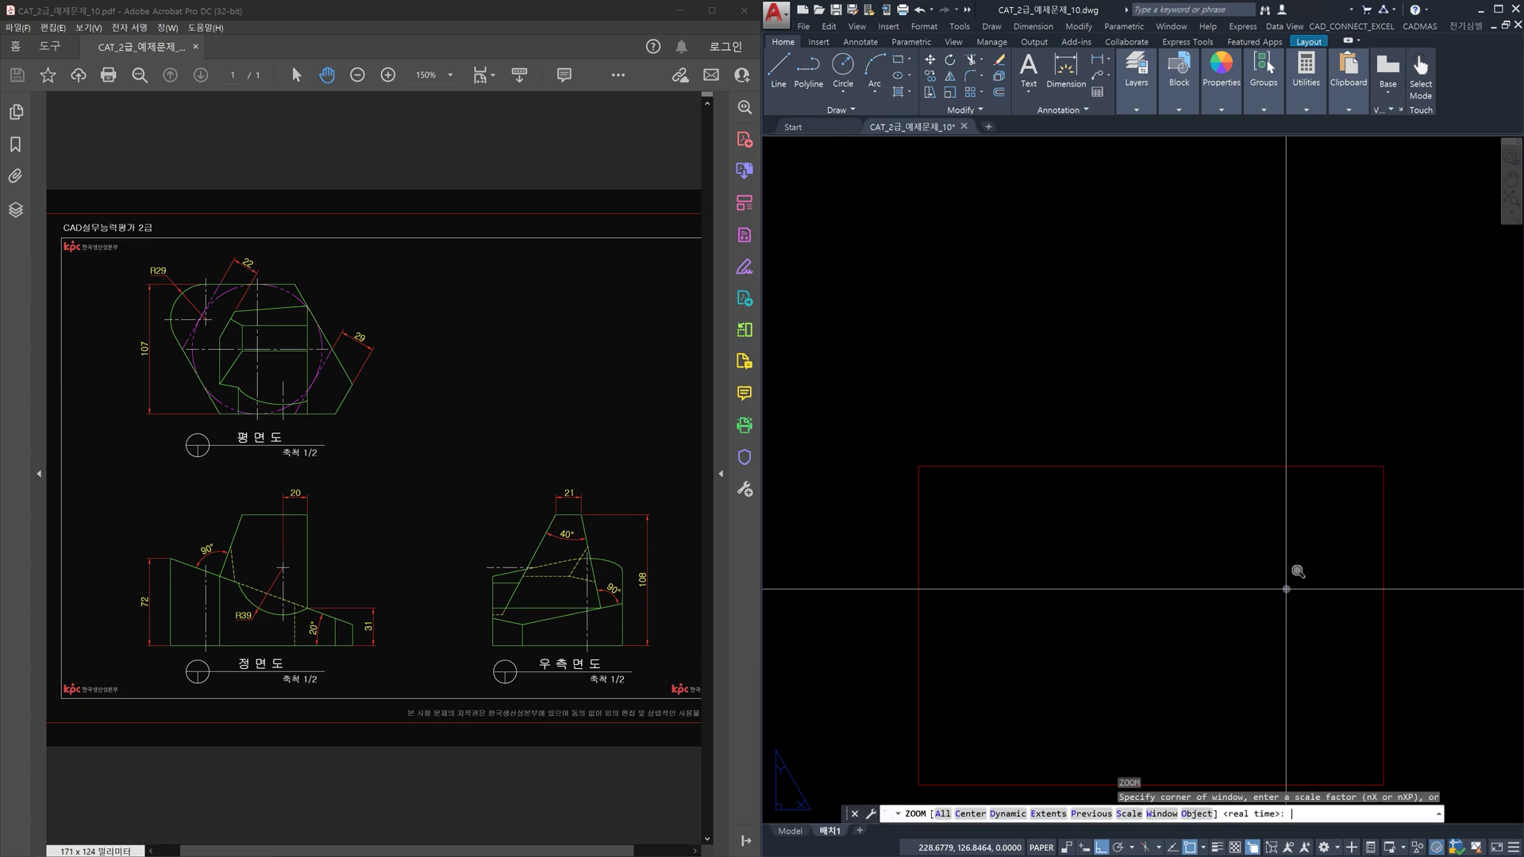
pyautogui.write('a')
pyautogui.press('Return')
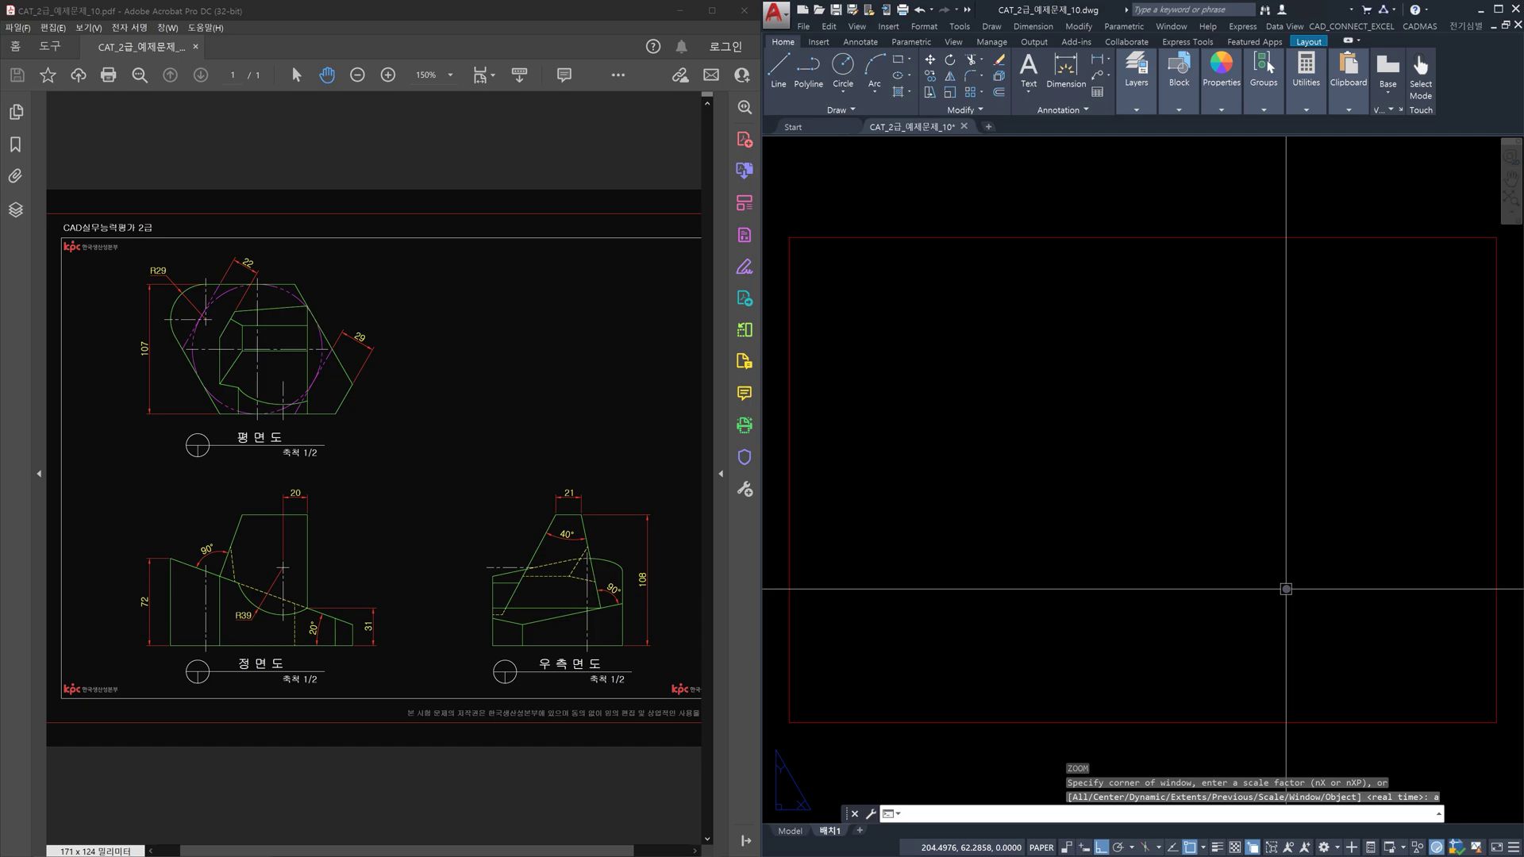
pyautogui.click(1122, 353)
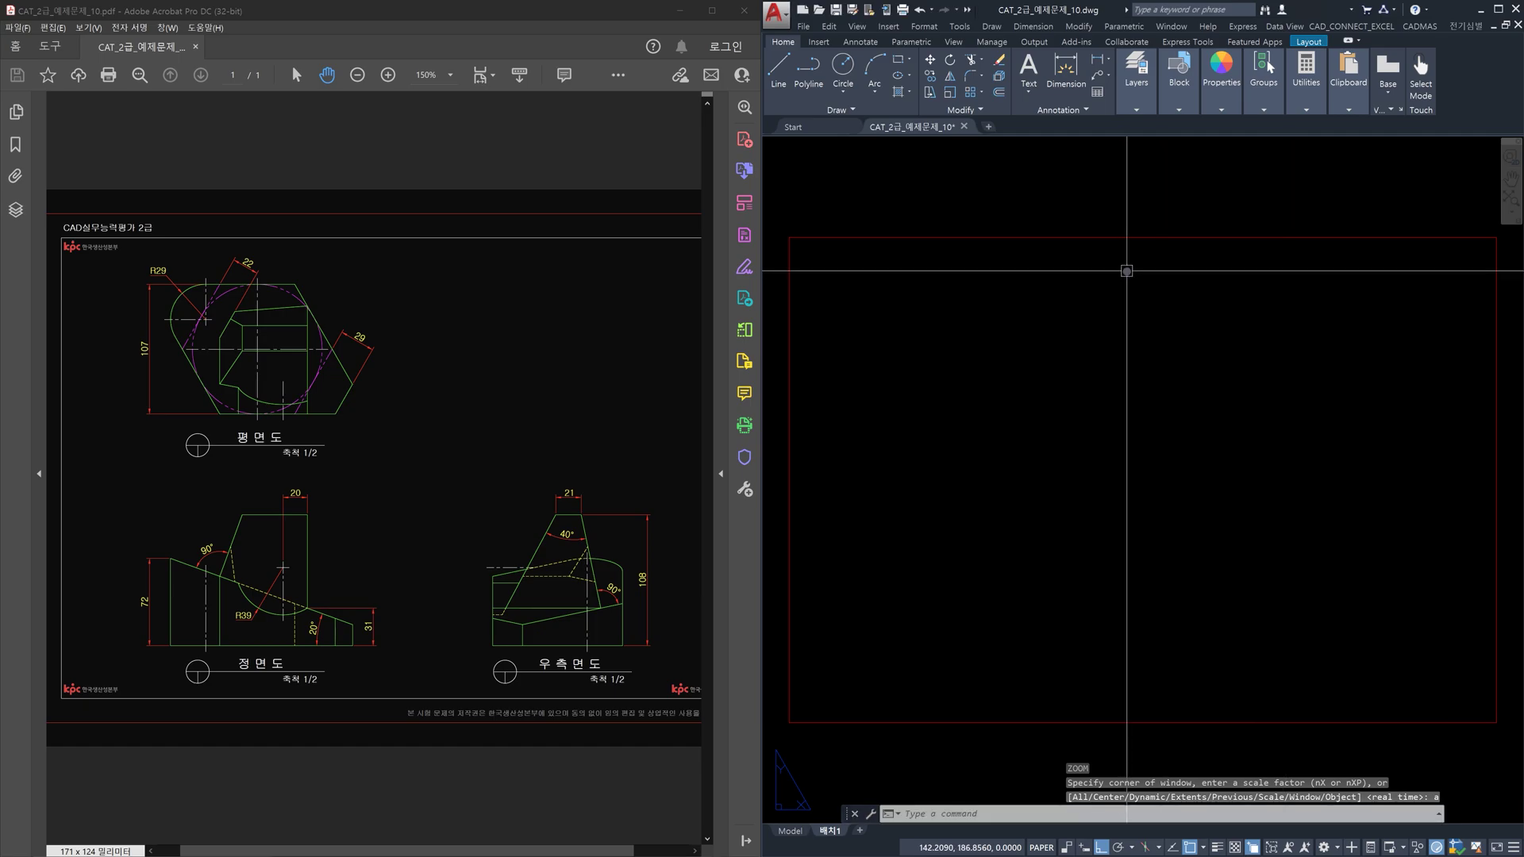
pyautogui.click(1042, 200)
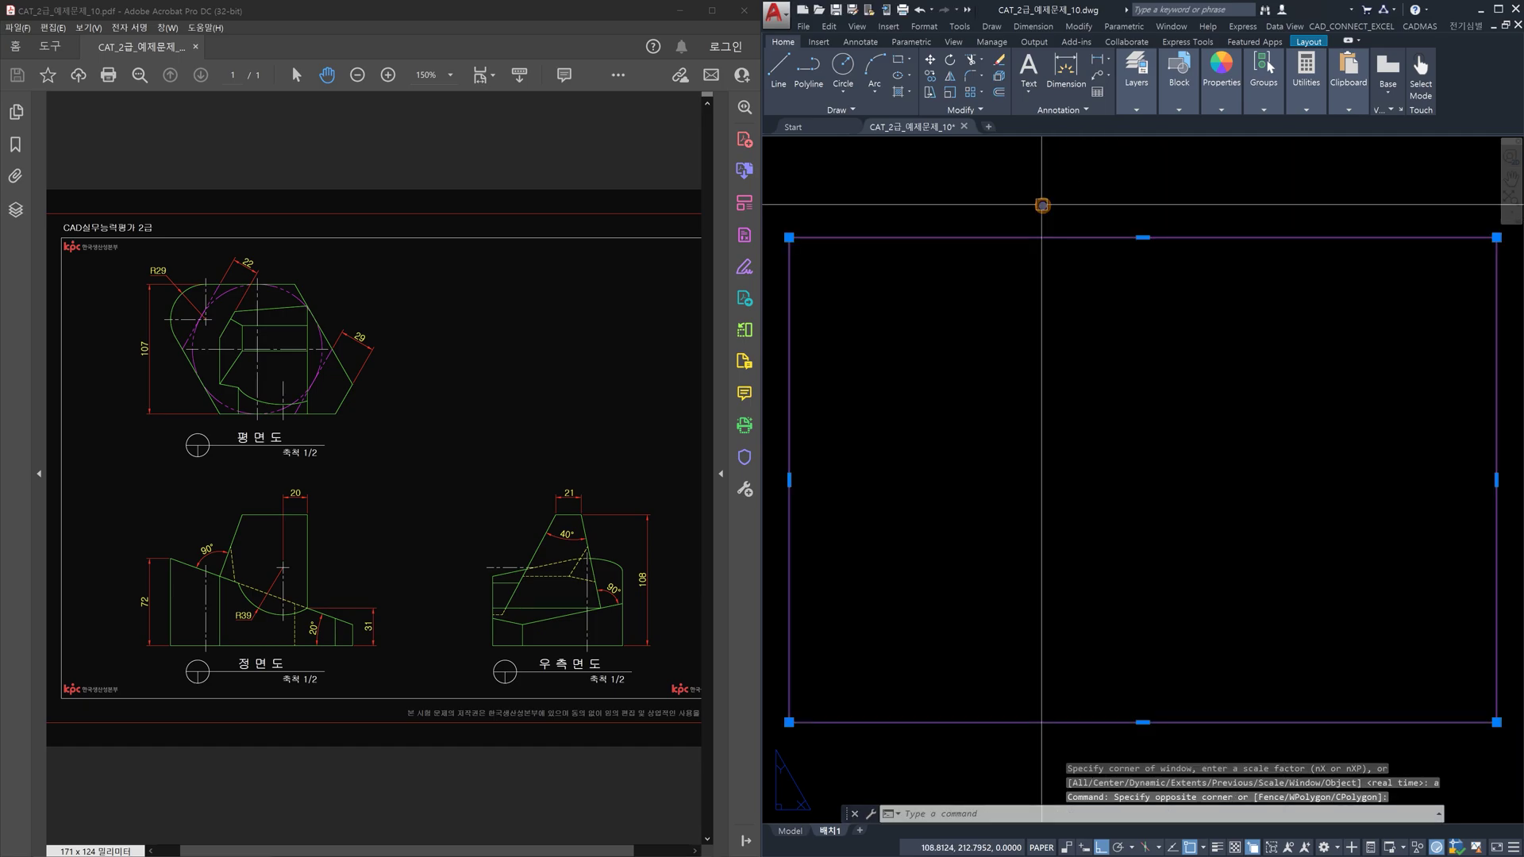
pyautogui.click(1136, 111)
pyautogui.click(1144, 126)
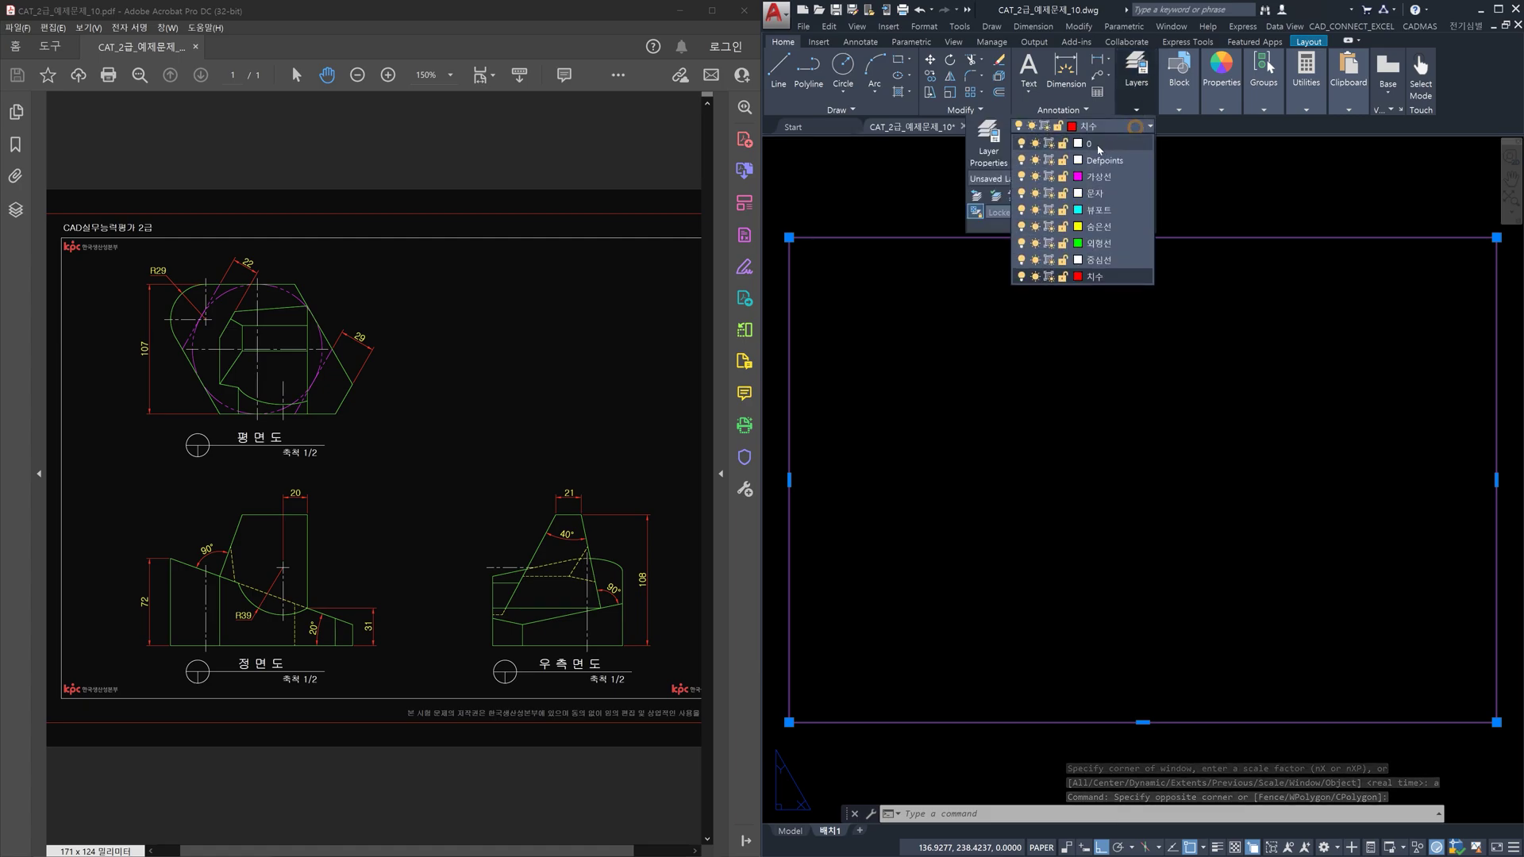
pyautogui.click(1099, 143)
pyautogui.press('Escape')
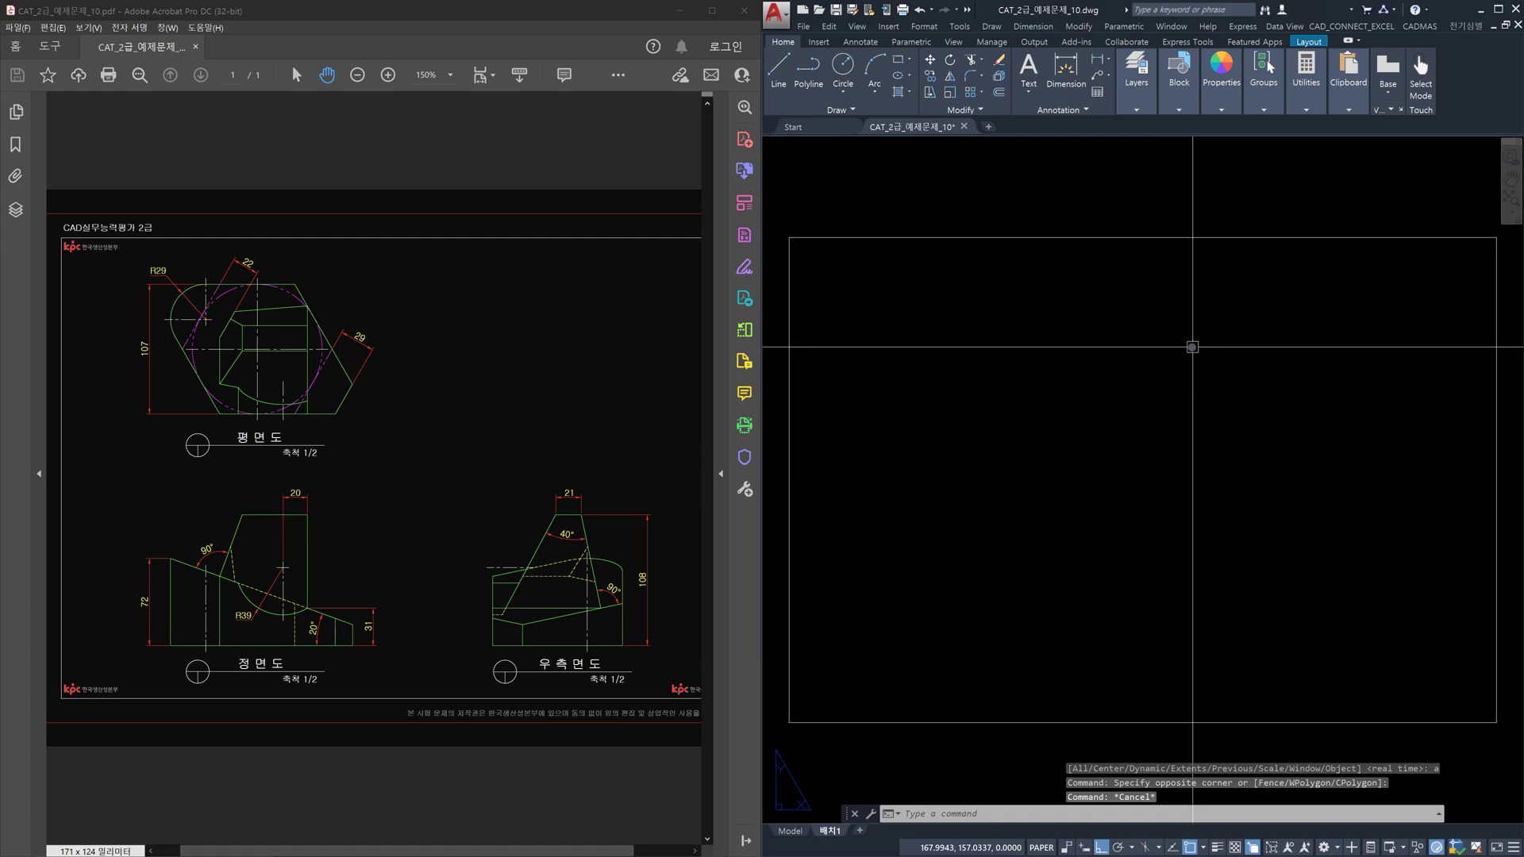
# Step: Explode the border rectangle into separate lines
pyautogui.write('x')
pyautogui.press('Return')
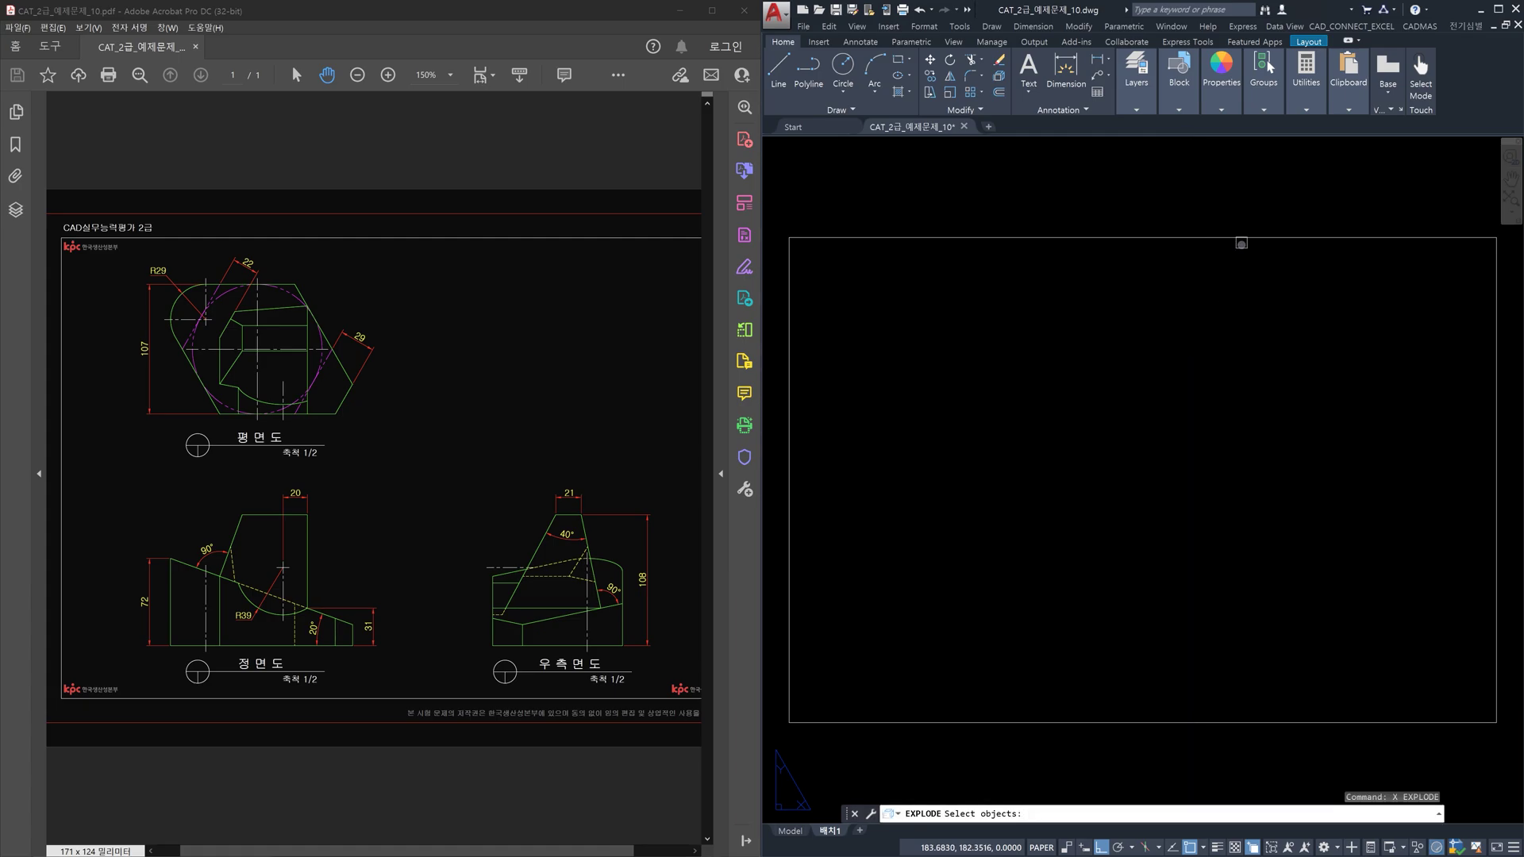
pyautogui.click(1246, 236)
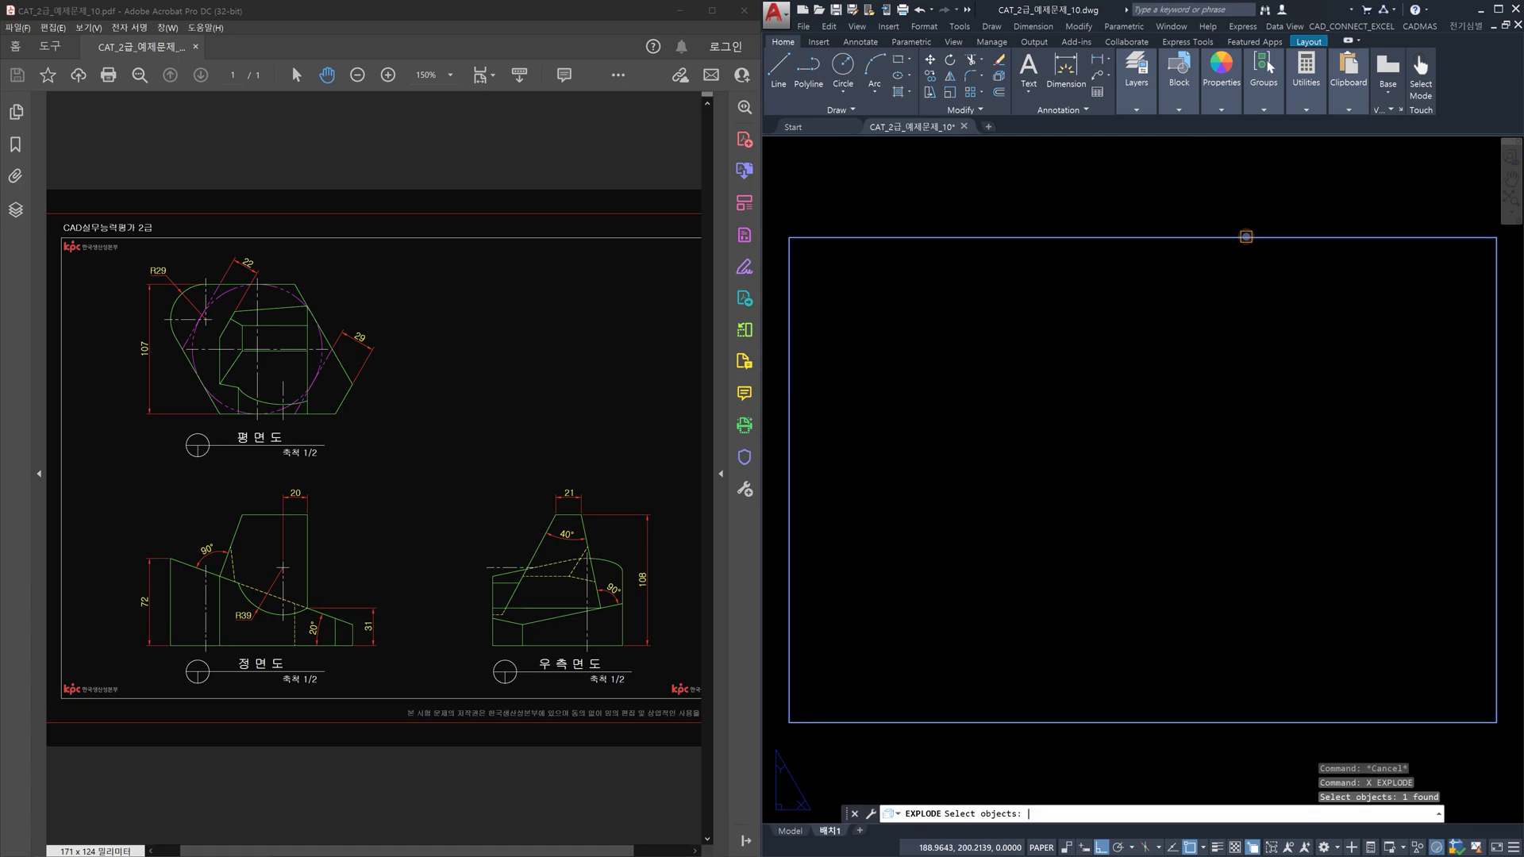
pyautogui.press('Return')
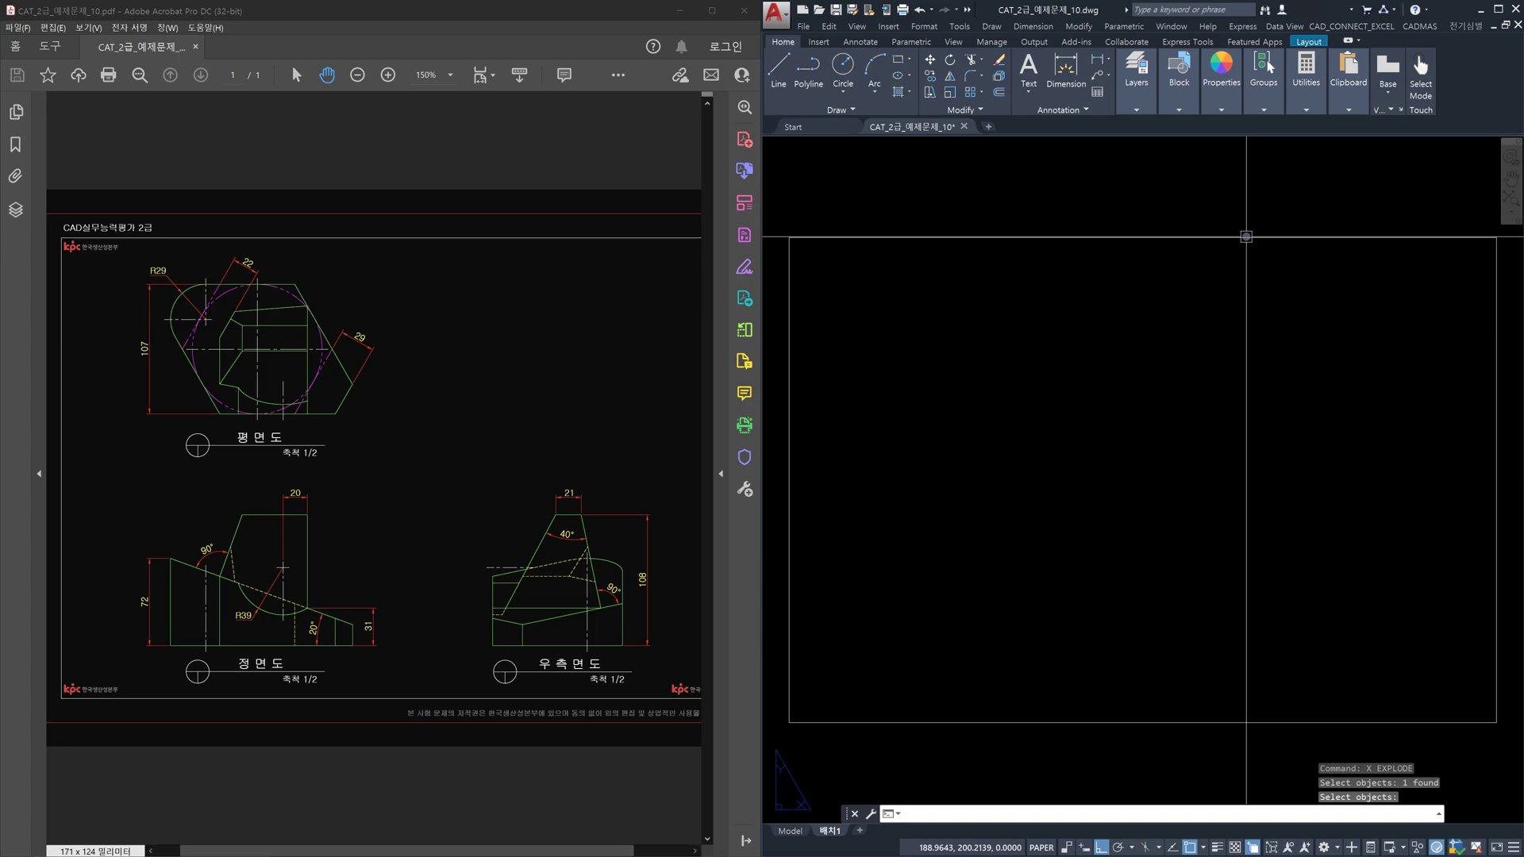
# Step: Offset the border's upper edge downward three times in succession at 8 spacing
pyautogui.write('o')
pyautogui.press('Return')
pyautogui.write('8')
pyautogui.press('Return')
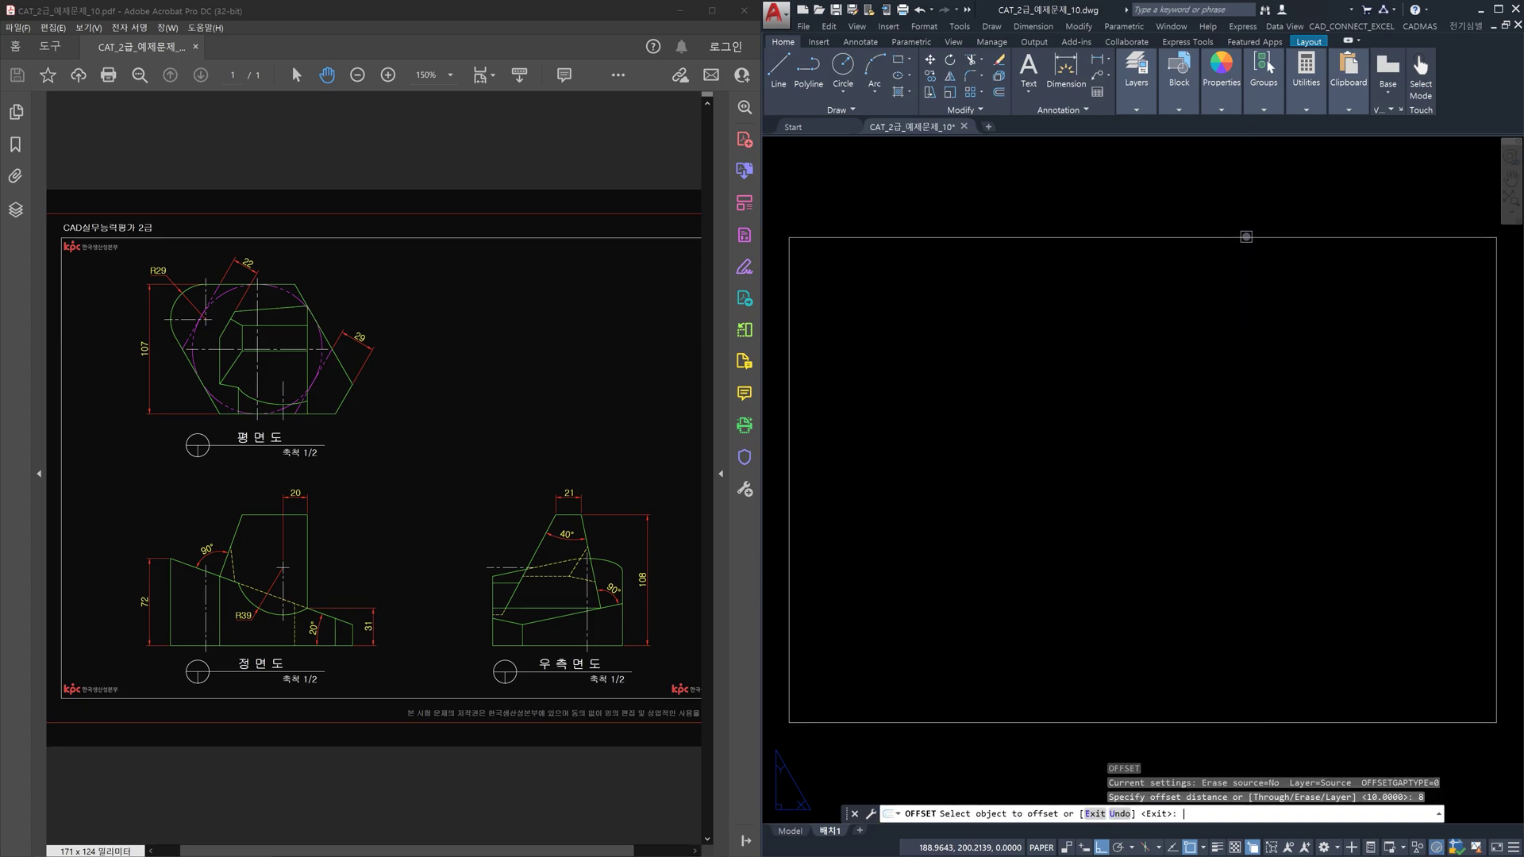
pyautogui.click(1246, 237)
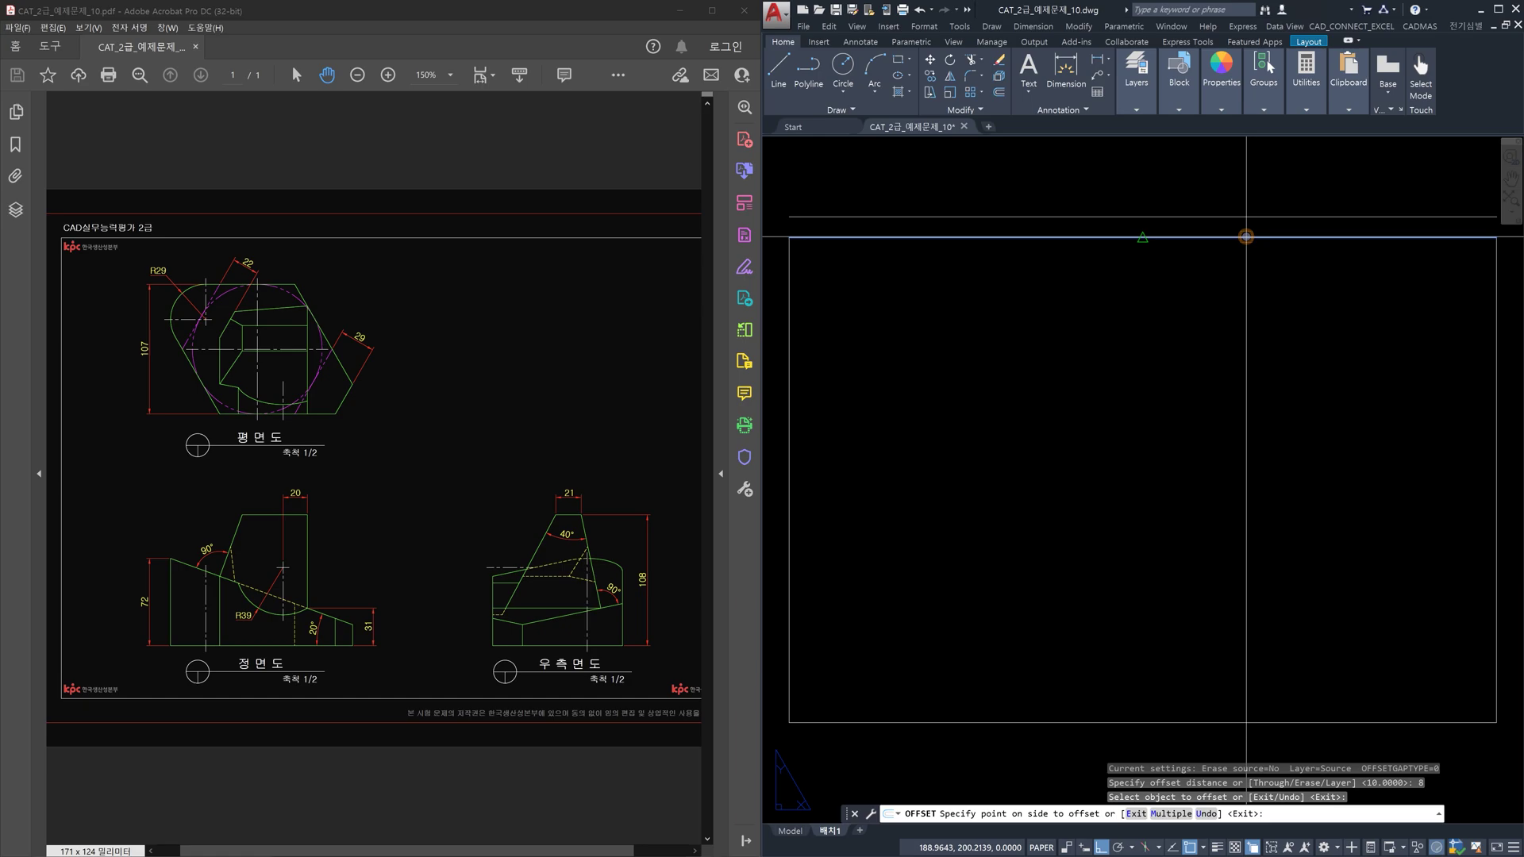
pyautogui.write('m')
pyautogui.press('Return')
pyautogui.click(1259, 356)
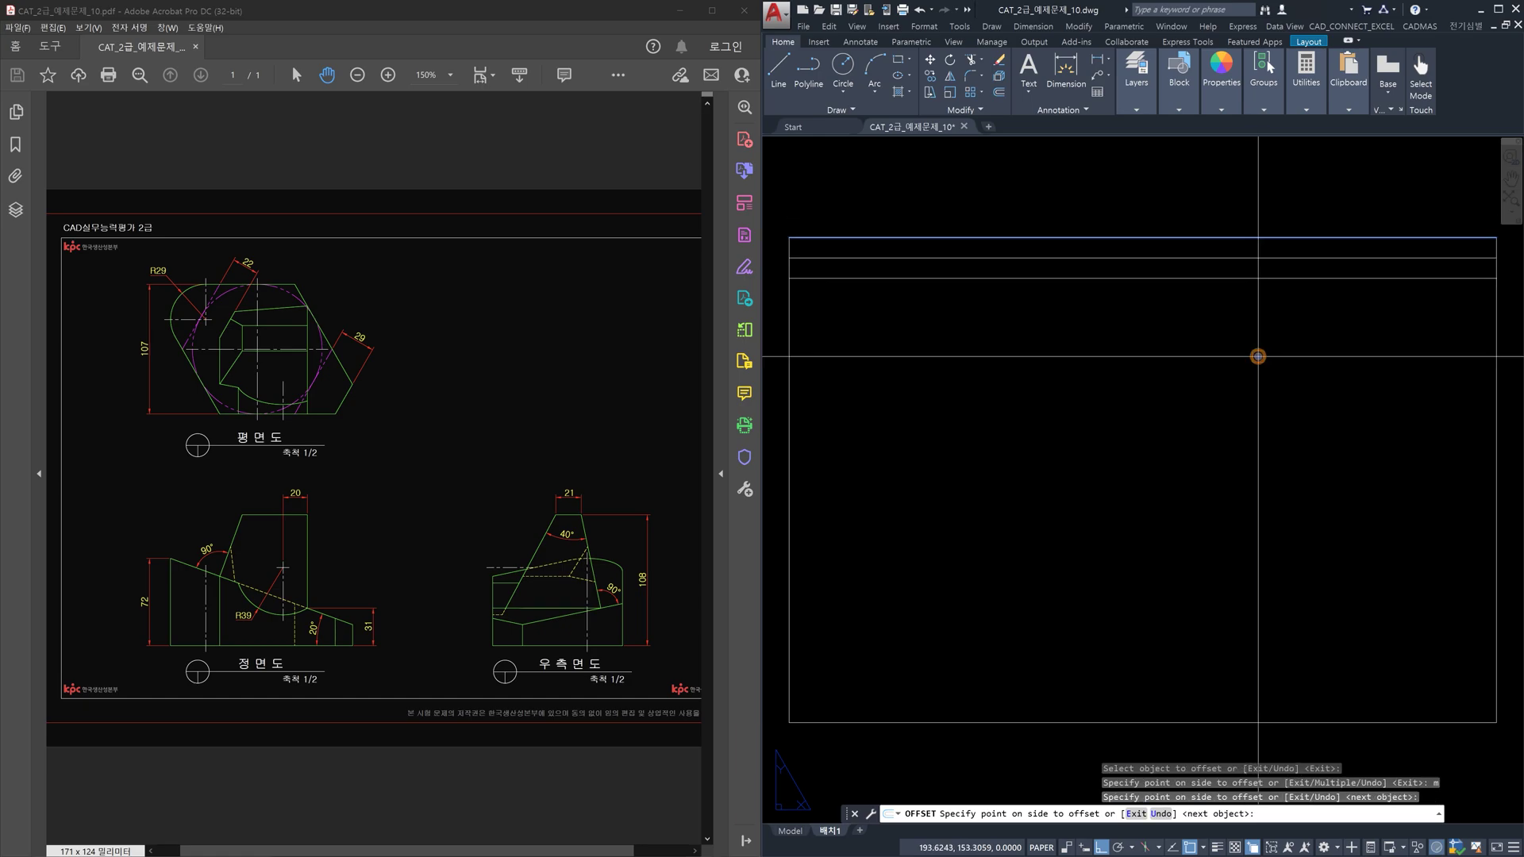
pyautogui.click(1258, 357)
pyautogui.click(1258, 356)
pyautogui.press('Escape')
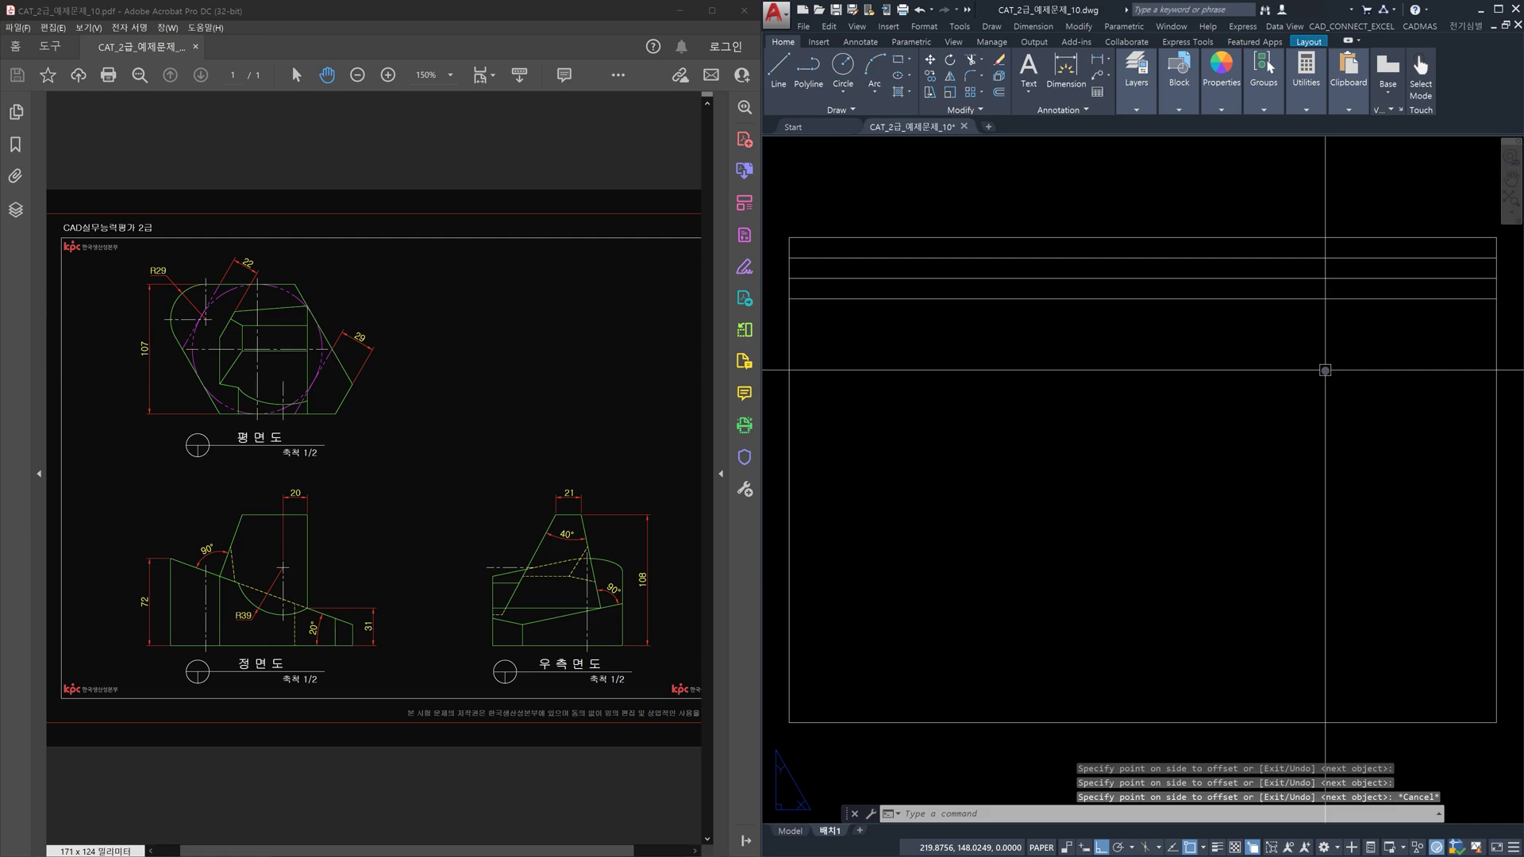
# Step: Offset the border's right edge 30 inward as a title block column line
pyautogui.press('Return')
pyautogui.write('30')
pyautogui.press('Return')
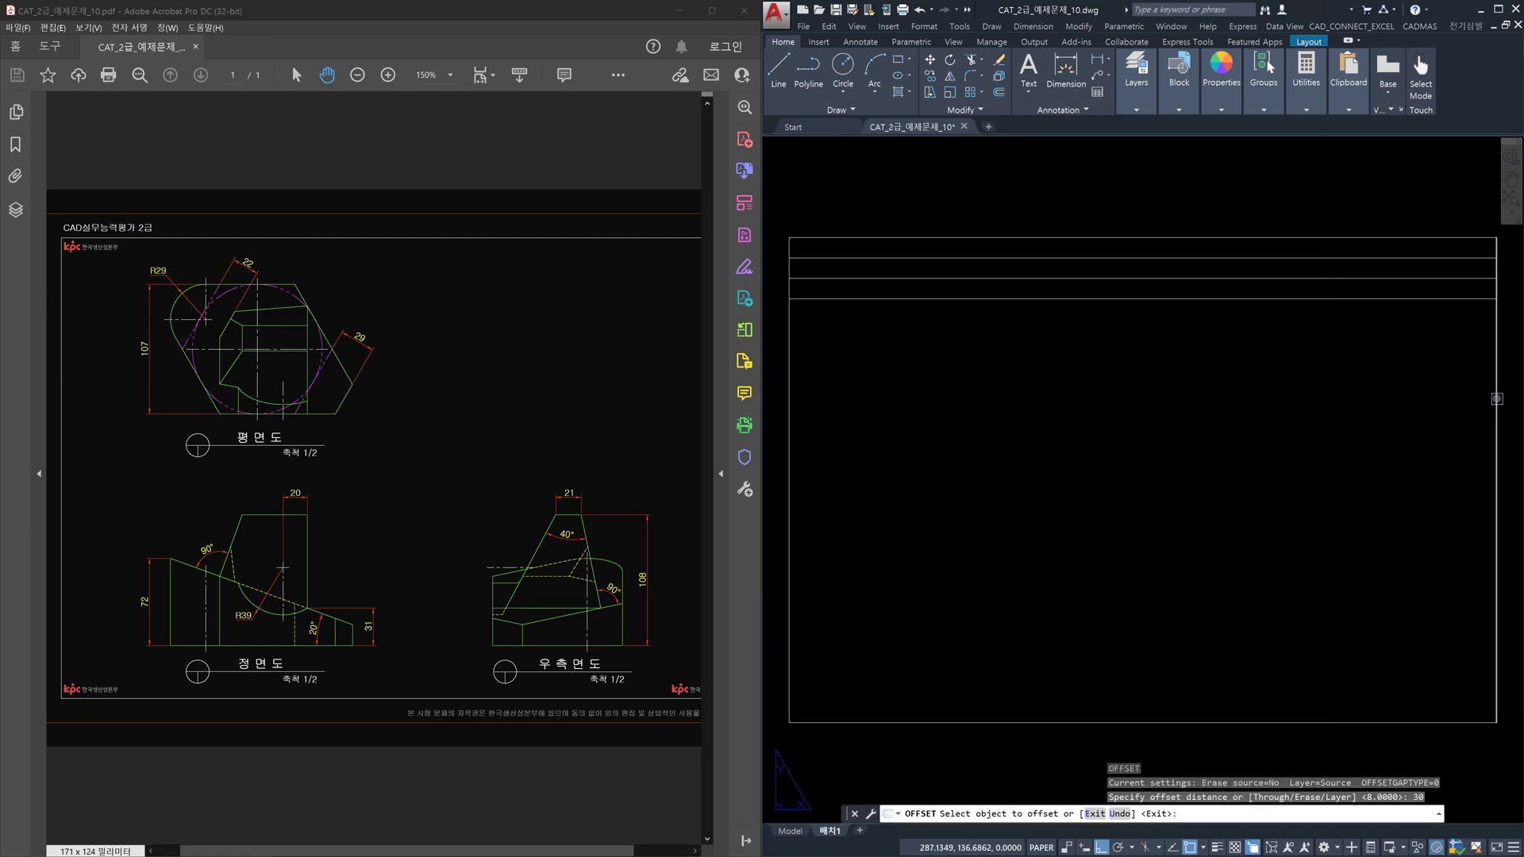
pyautogui.click(1498, 399)
pyautogui.click(1381, 413)
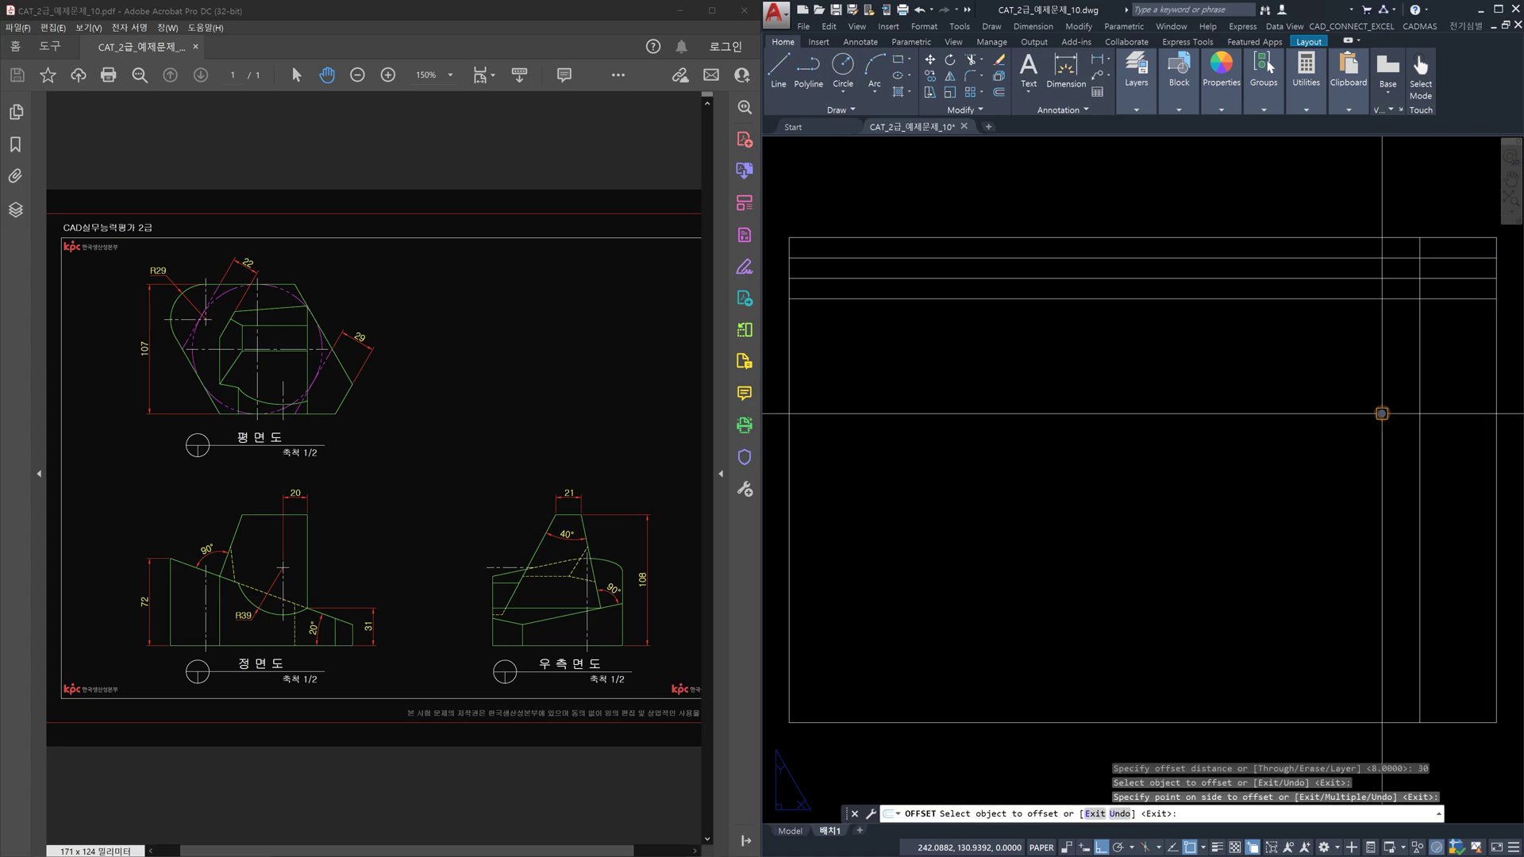
pyautogui.press('Return')
# Step: Offset the new vertical column line another 25 toward the inside of the sheet
pyautogui.press('Return')
pyautogui.write('25')
pyautogui.press('Return')
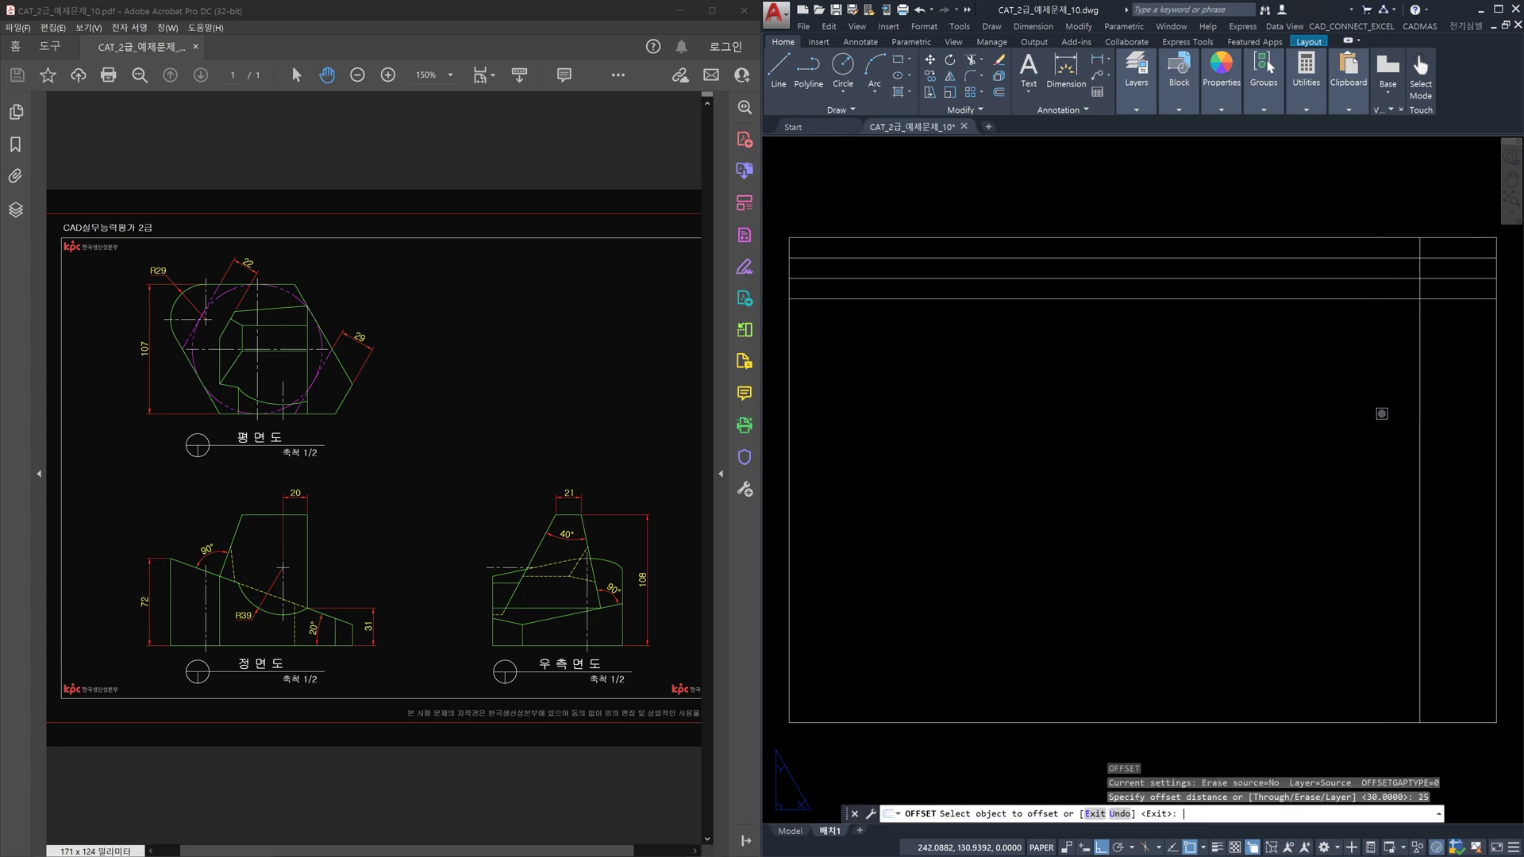
pyautogui.click(1420, 356)
pyautogui.click(1338, 364)
pyautogui.press('Escape')
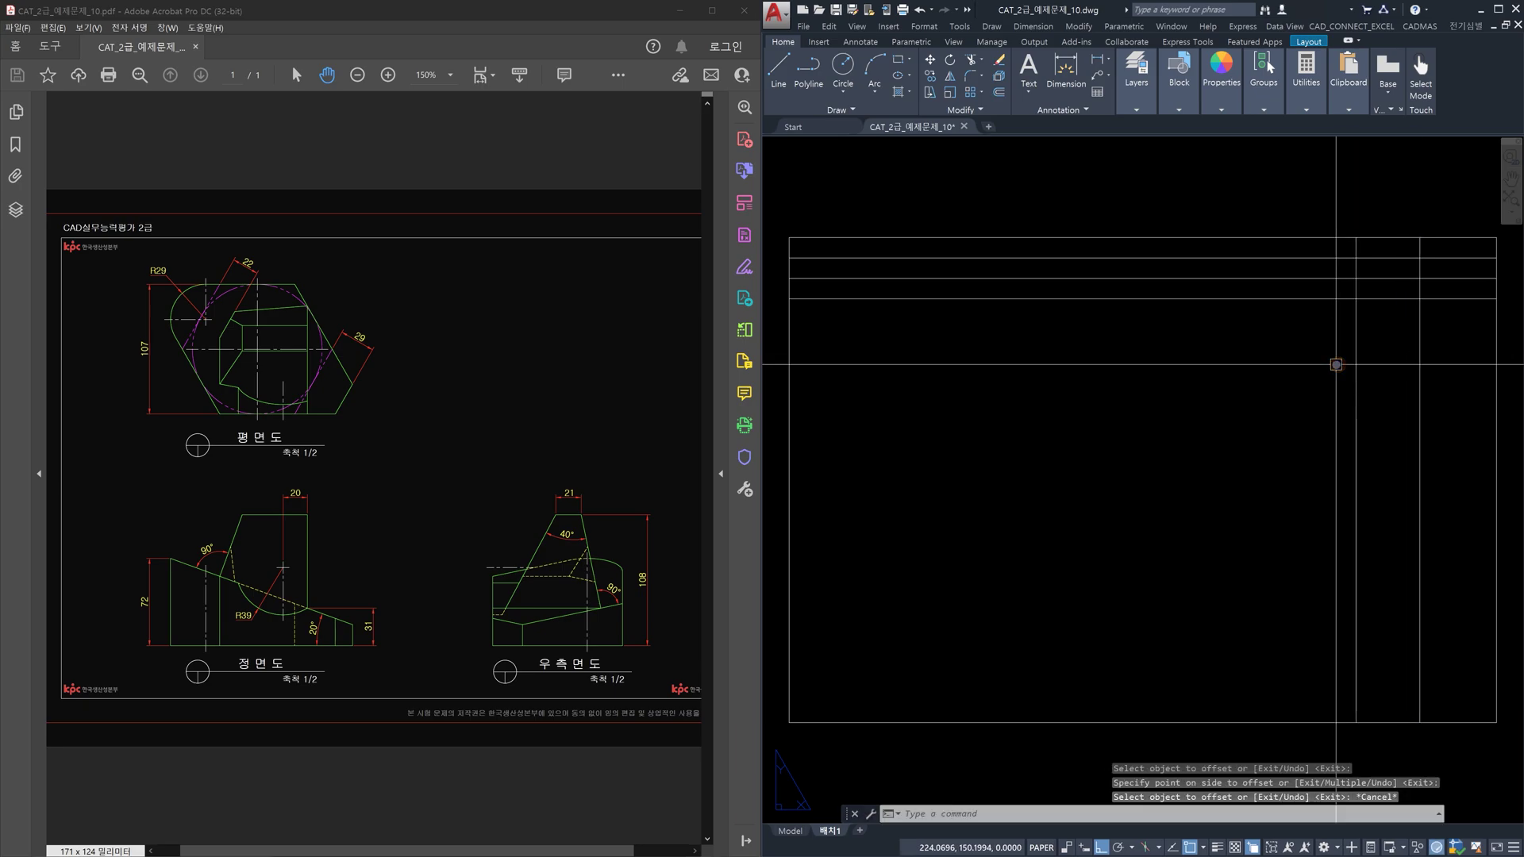
# Step: Trim the excess row and column lines to leave a three-row, two-column title block in the border's upper-right corner
pyautogui.write('tr')
pyautogui.press('Return')
pyautogui.scroll(3, 1377, 313)
pyautogui.click(1378, 302)
pyautogui.click(1285, 276)
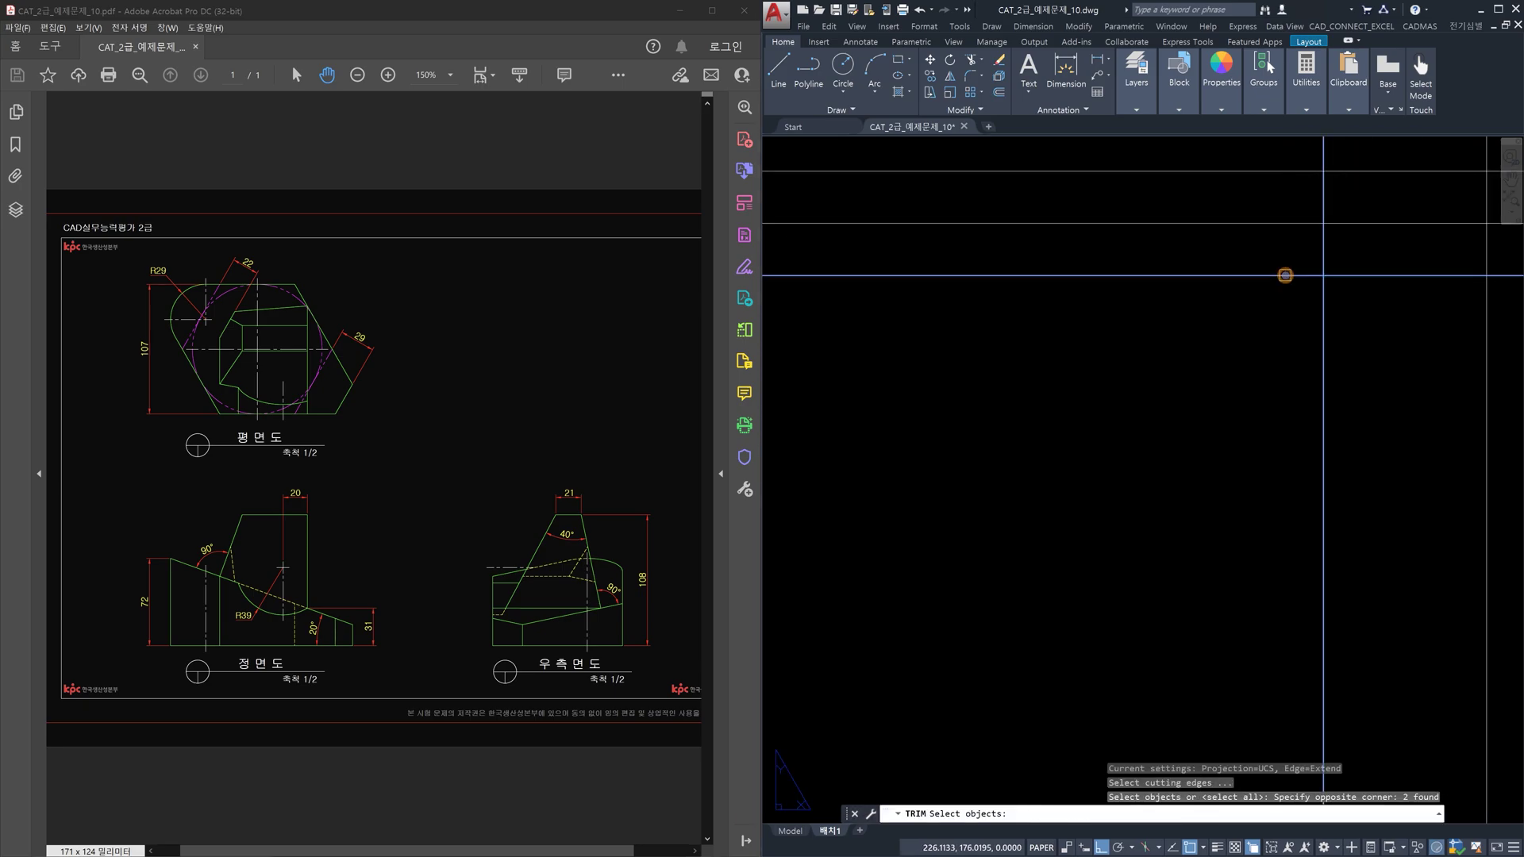
pyautogui.press('Return')
pyautogui.scroll(-2, 1284, 273)
pyautogui.click(1270, 401)
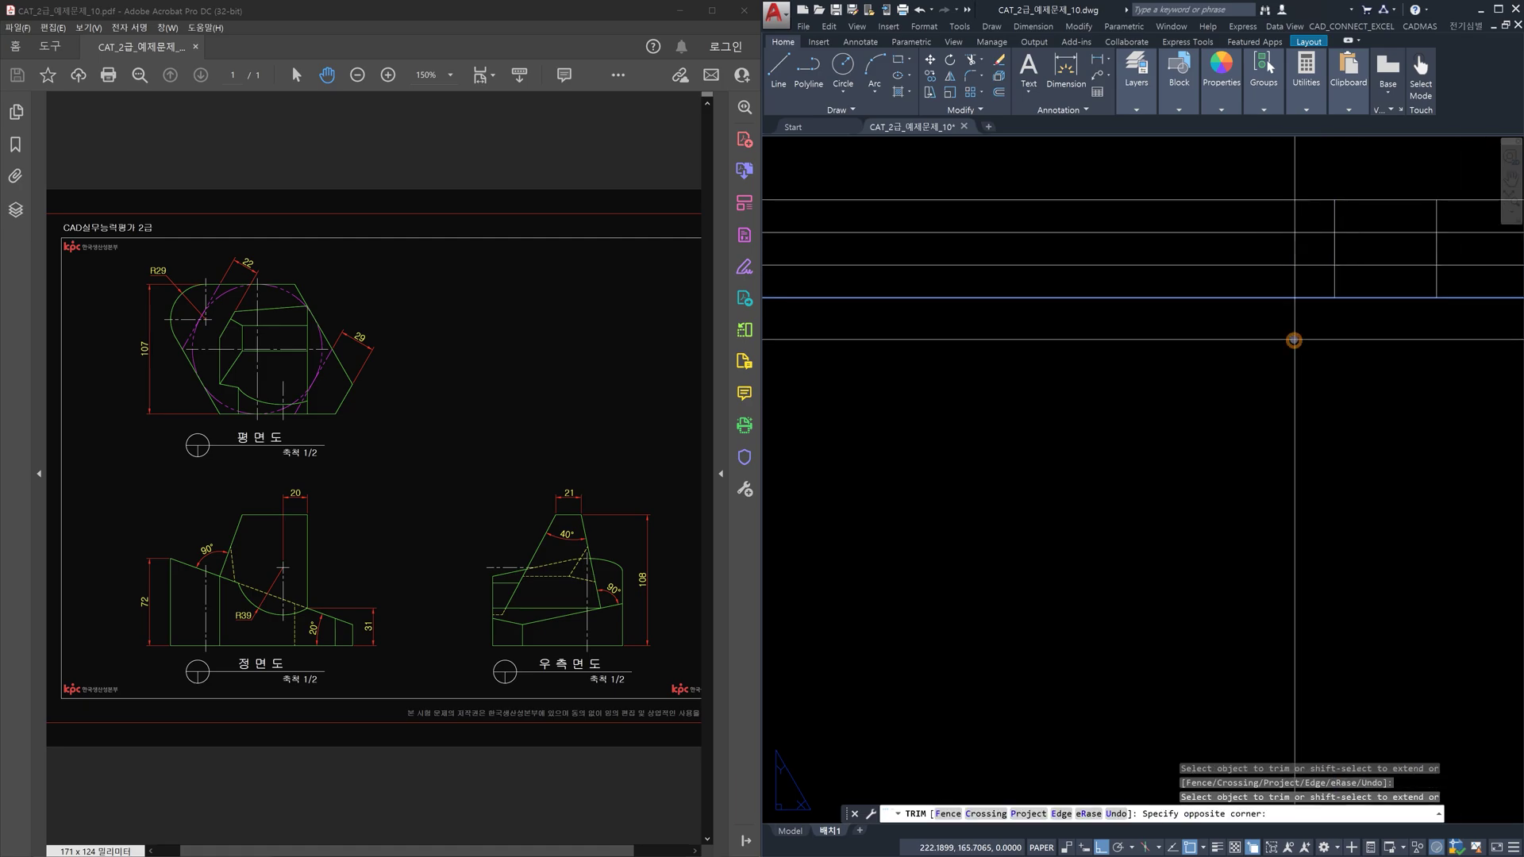
pyautogui.click(1249, 229)
pyautogui.press('Escape')
# Step: Create a multiline text box filling the title block's upper-left cell, with Middle Center justification
pyautogui.moveTo(1374, 383); pyautogui.dragTo(1202, 425, button='middle')
pyautogui.scroll(3, 1156, 436)
pyautogui.scroll(-2, 1143, 444)
pyautogui.scroll(2, 1174, 492)
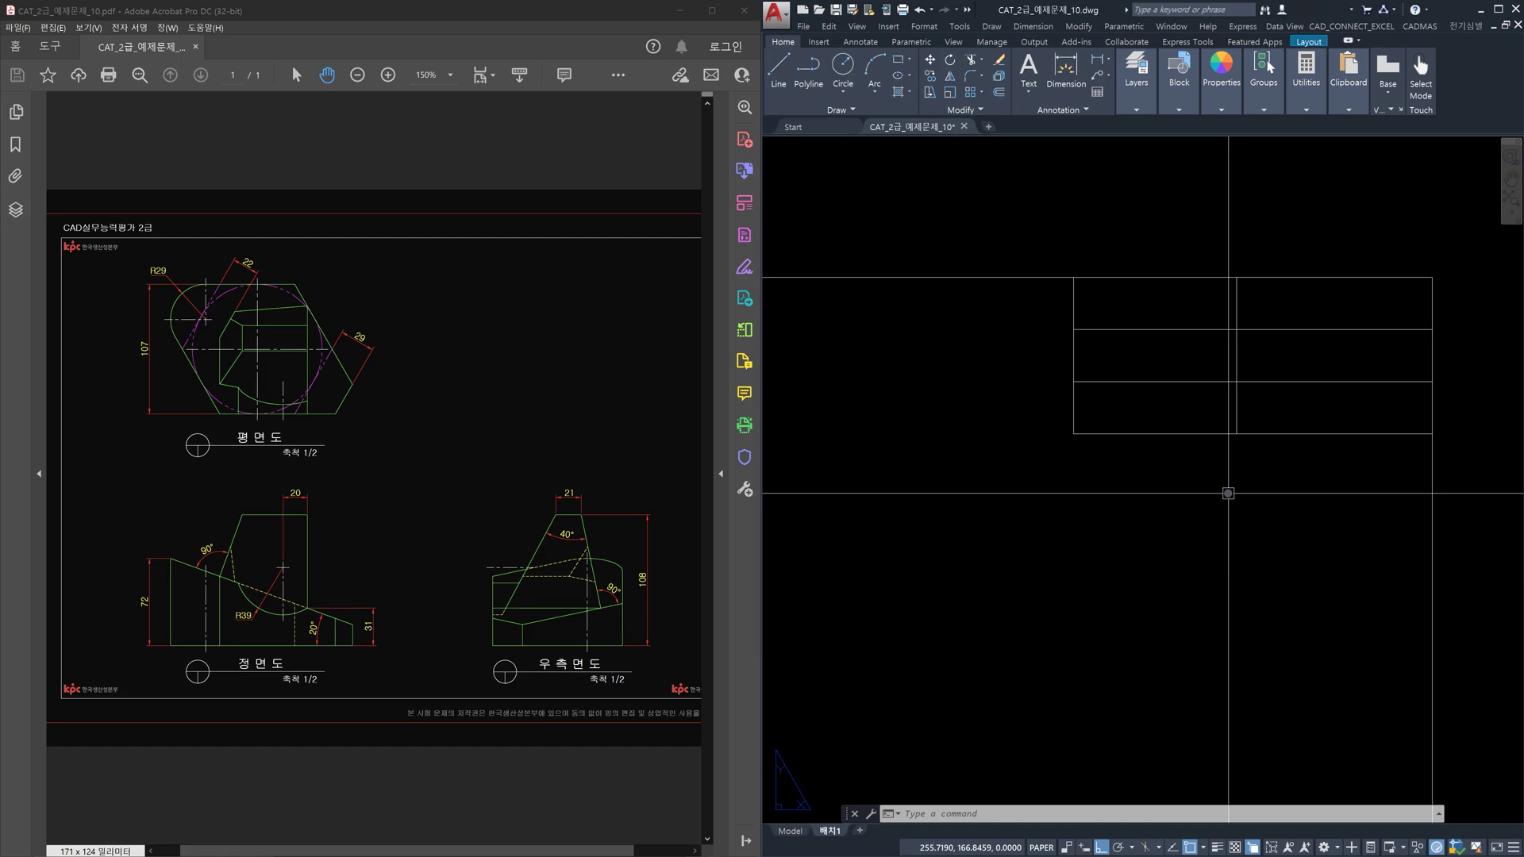
pyautogui.write('mt')
pyautogui.press('Return')
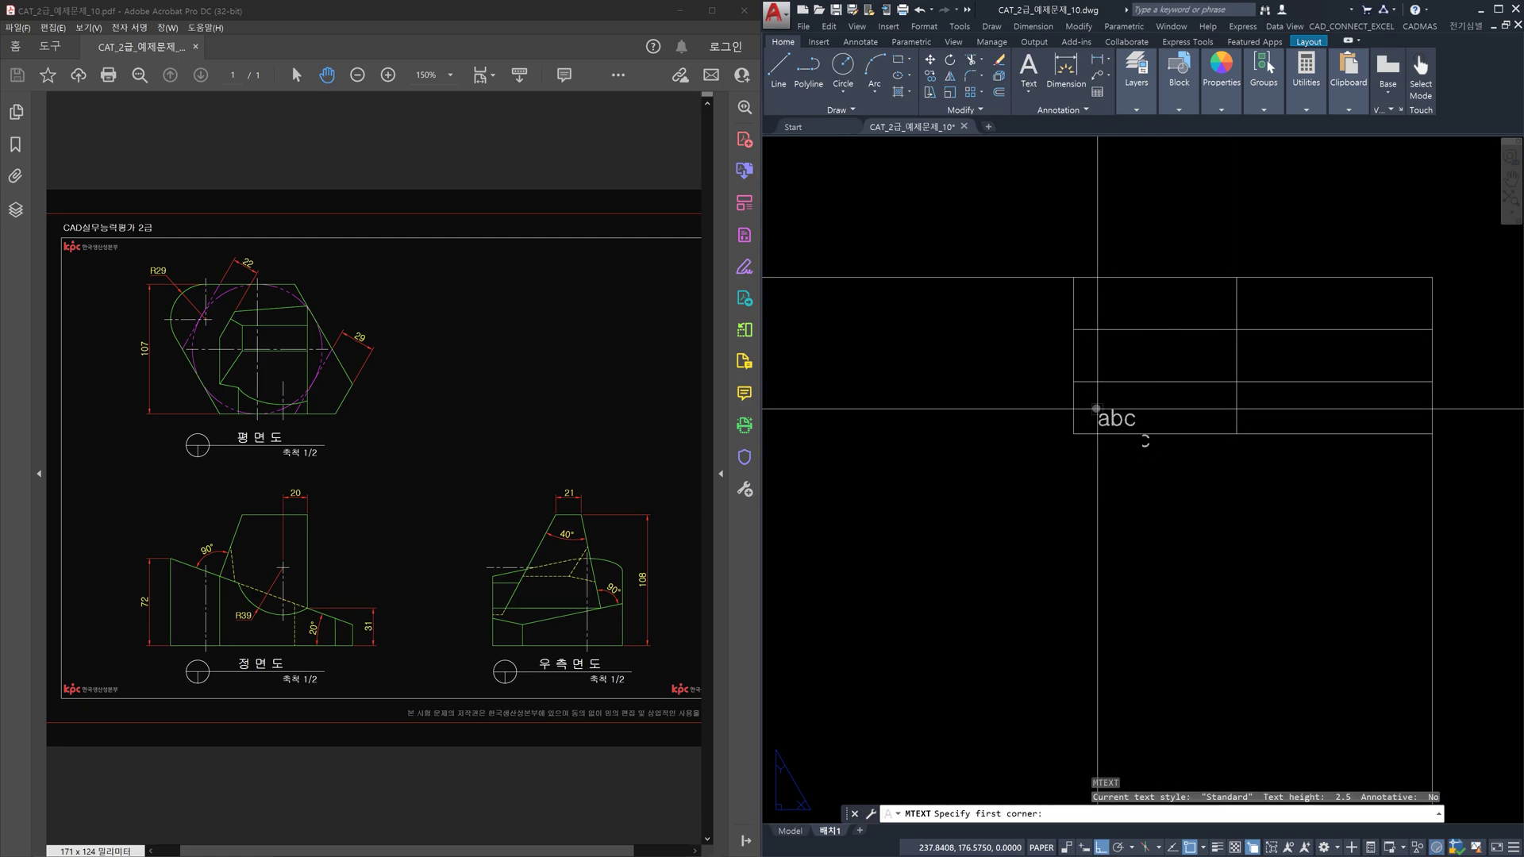
pyautogui.click(1074, 329)
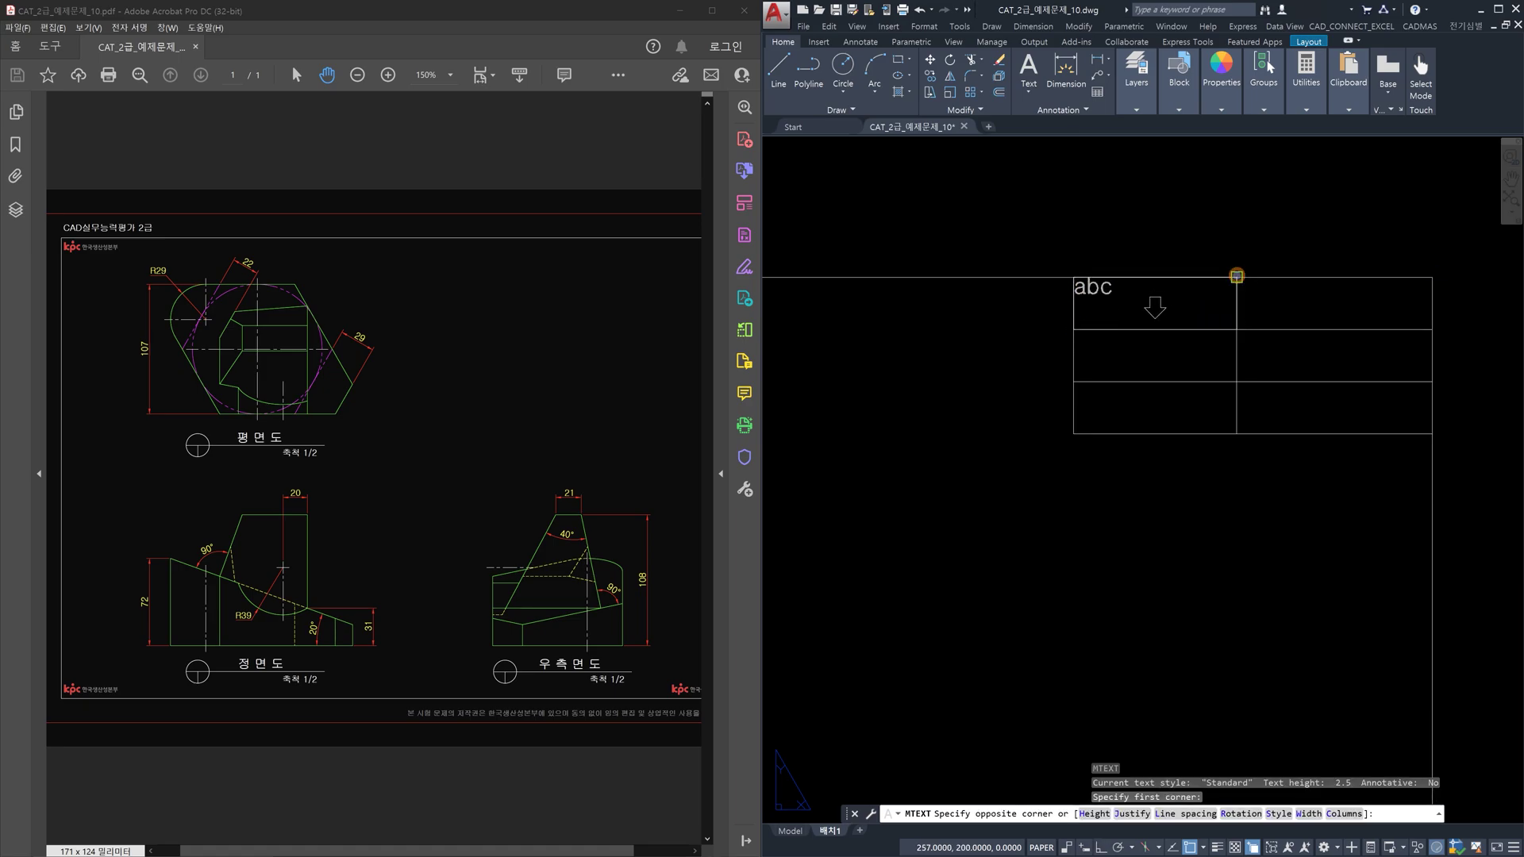
pyautogui.click(1237, 277)
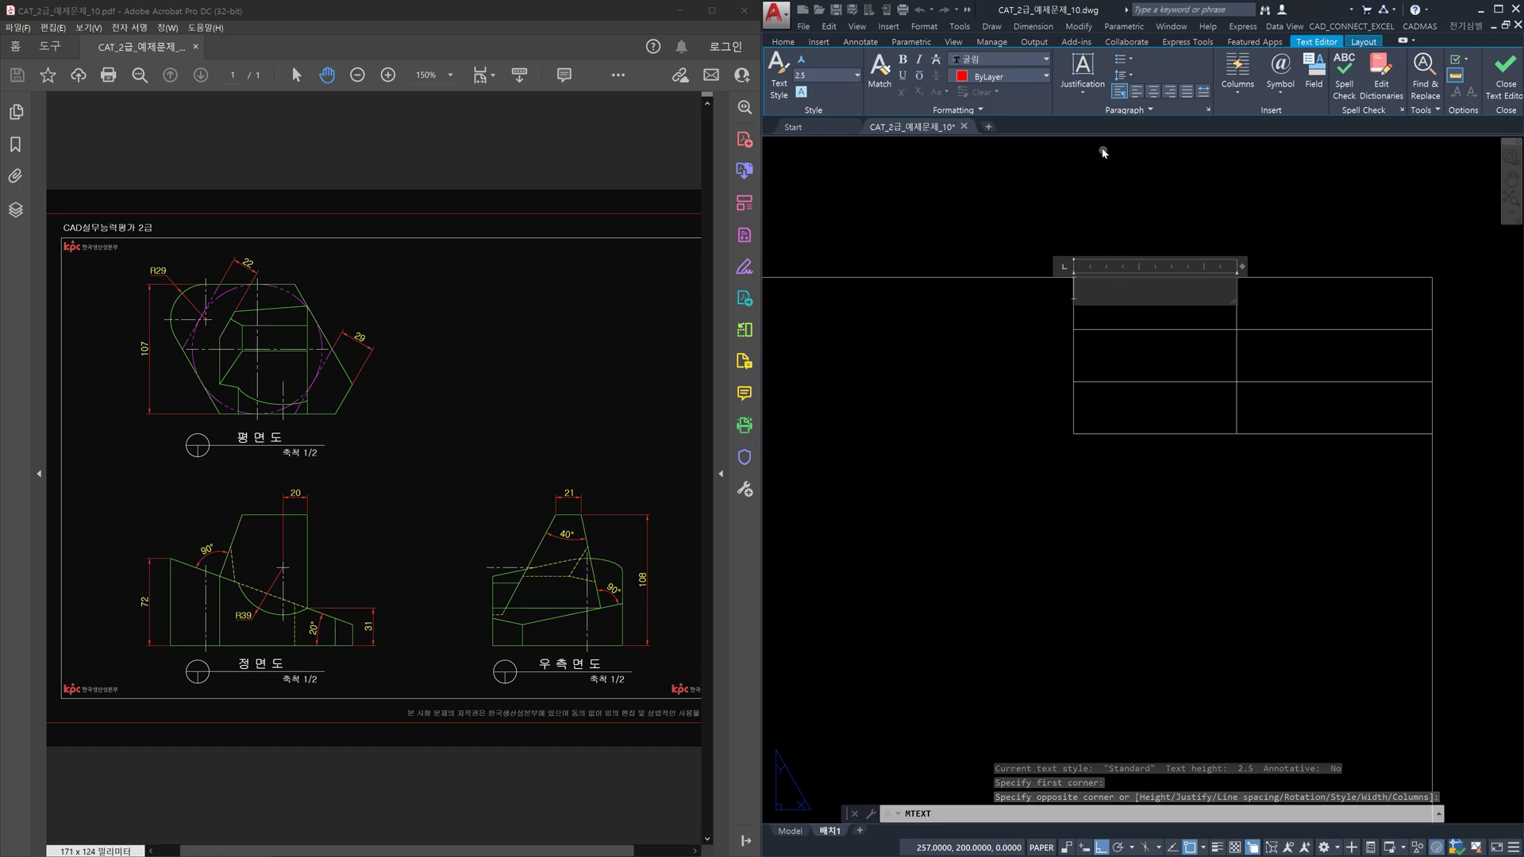
pyautogui.click(1088, 102)
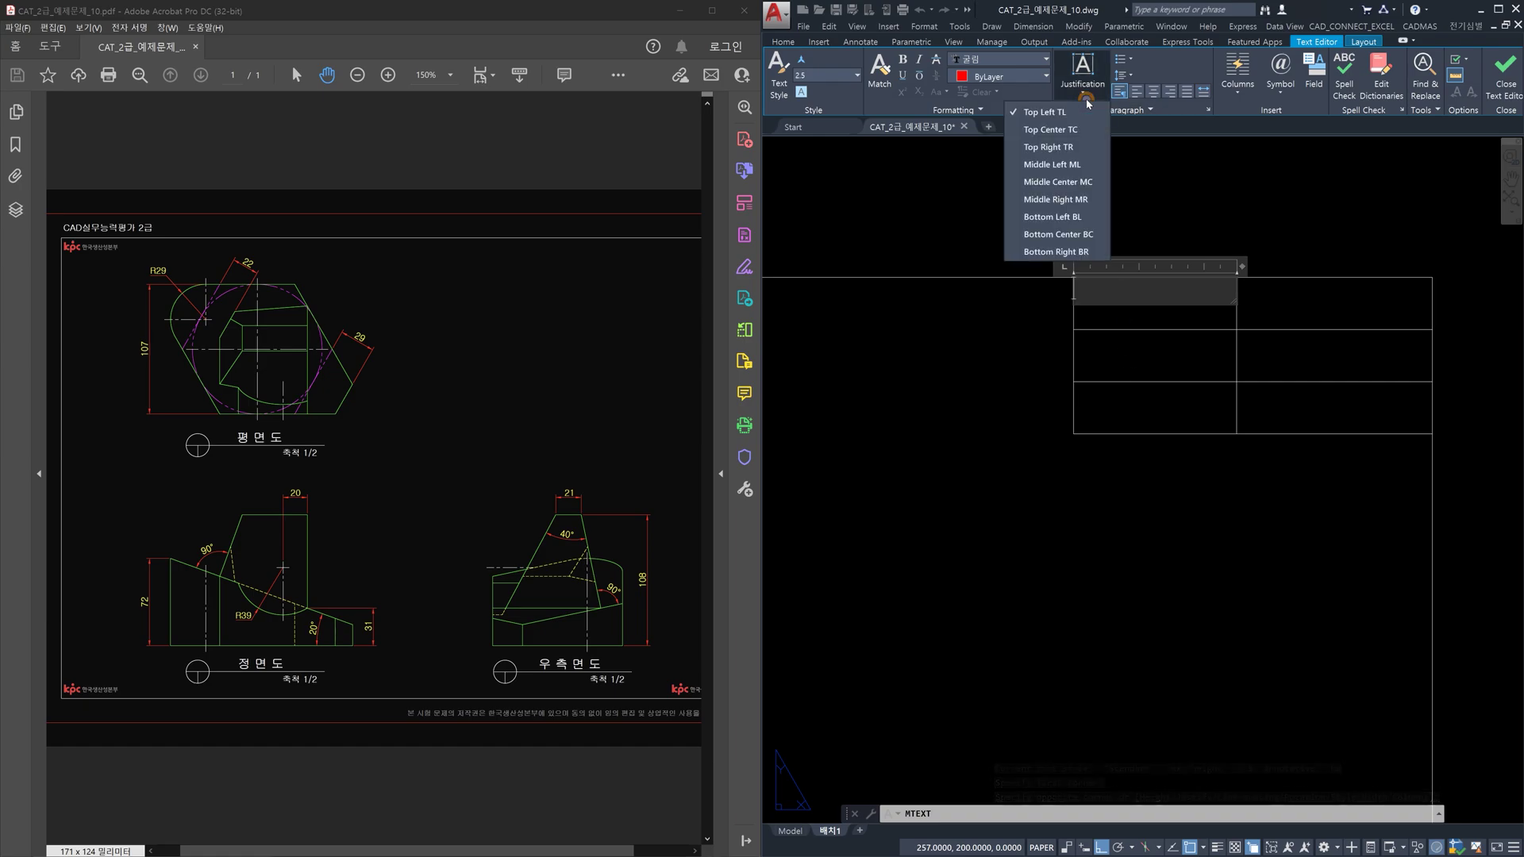
pyautogui.click(1076, 185)
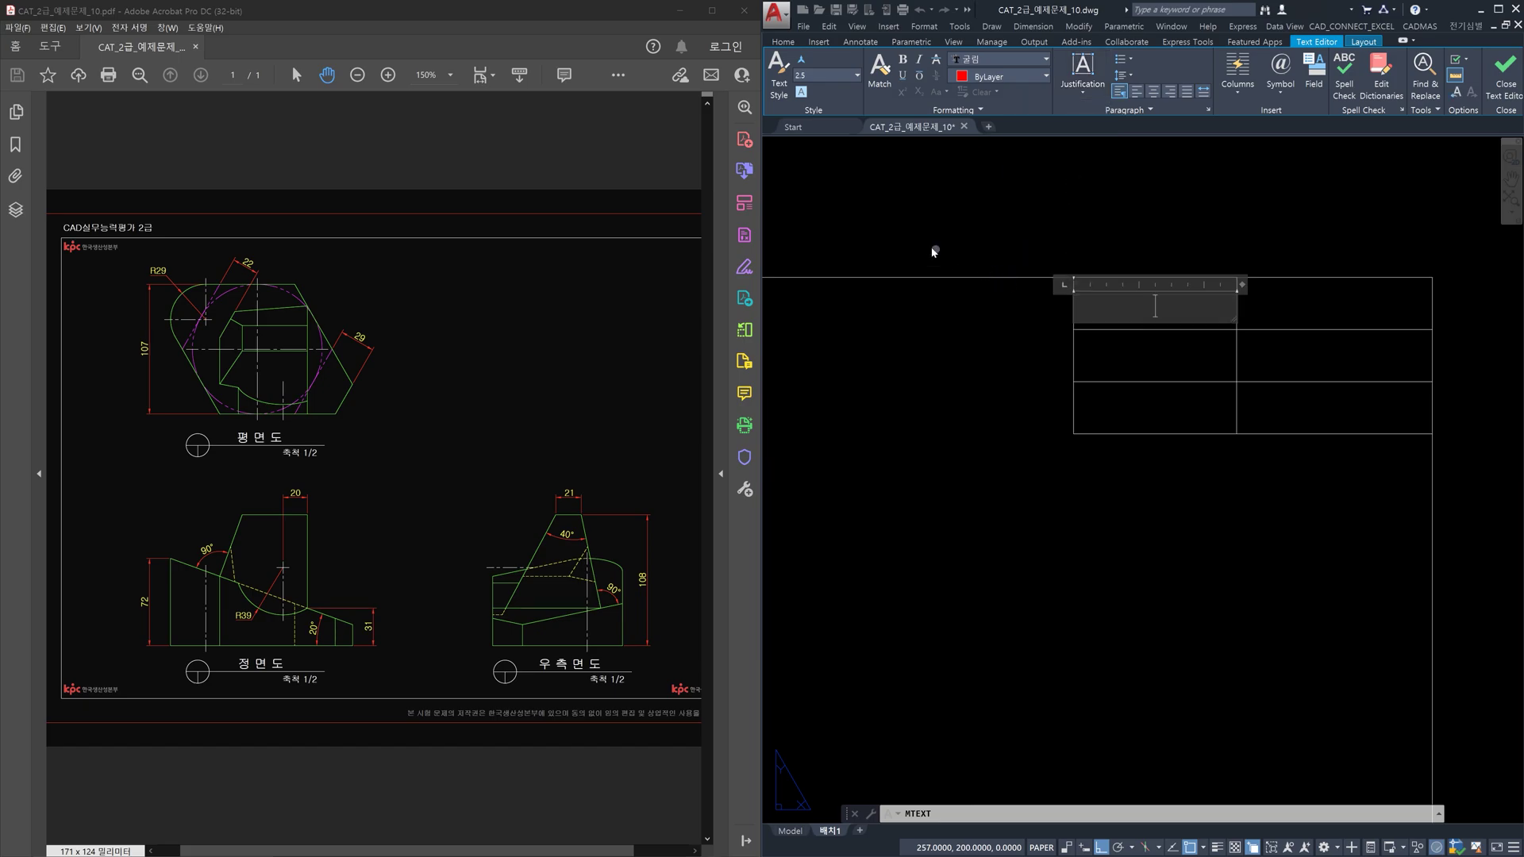
# Step: Set the text height to 3 and enter 수험번호 as the first row's label
pyautogui.click(825, 75)
pyautogui.write('3')
pyautogui.press('Return')
pyautogui.write('ㅅㅜ허')
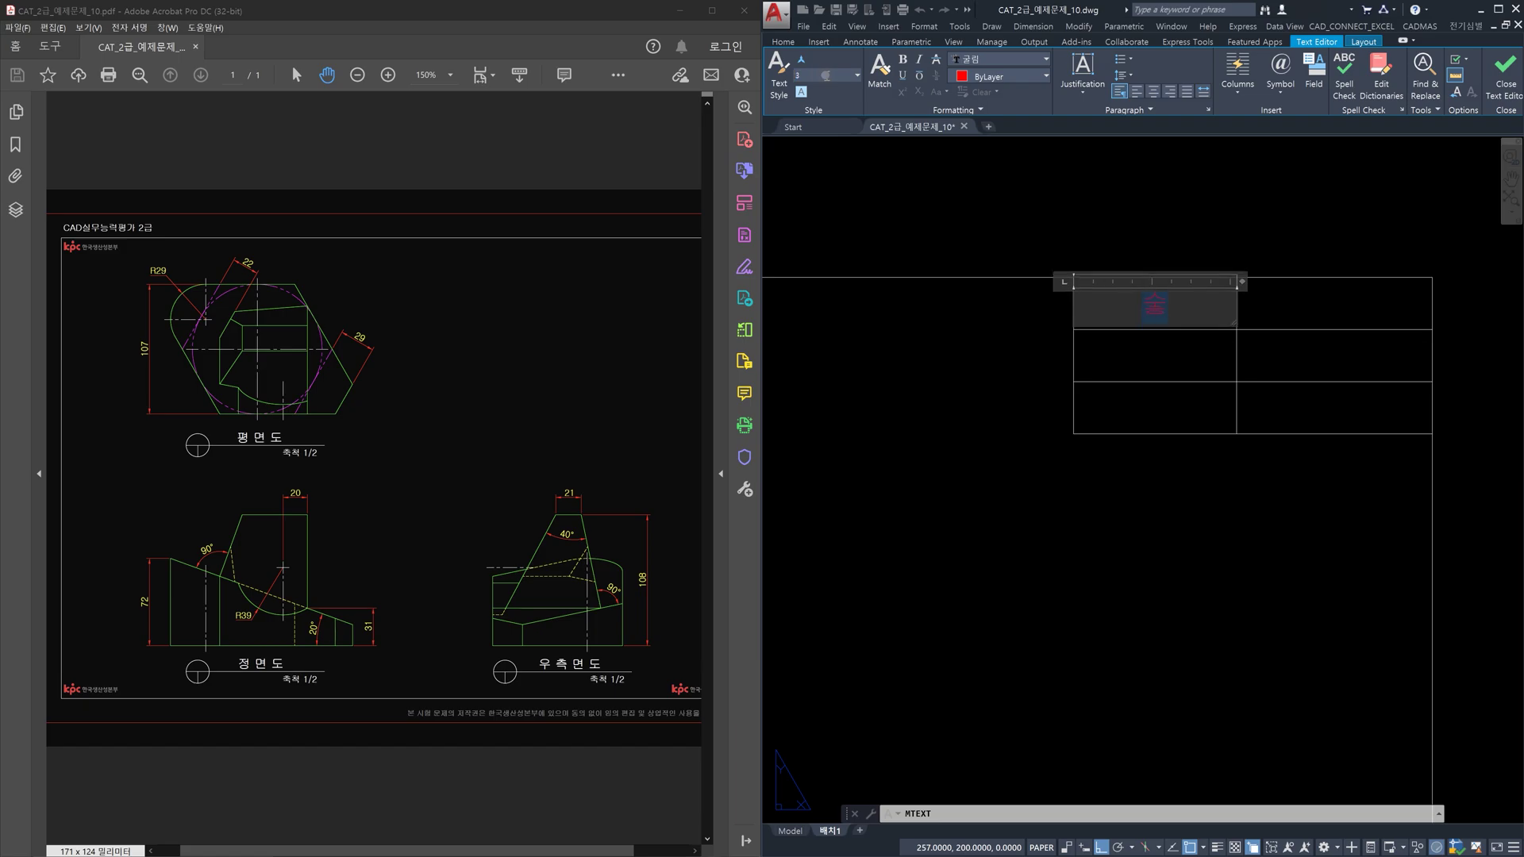
pyautogui.write('ㅁㅂㅓㄴㅎㅗ')
pyautogui.click(889, 420)
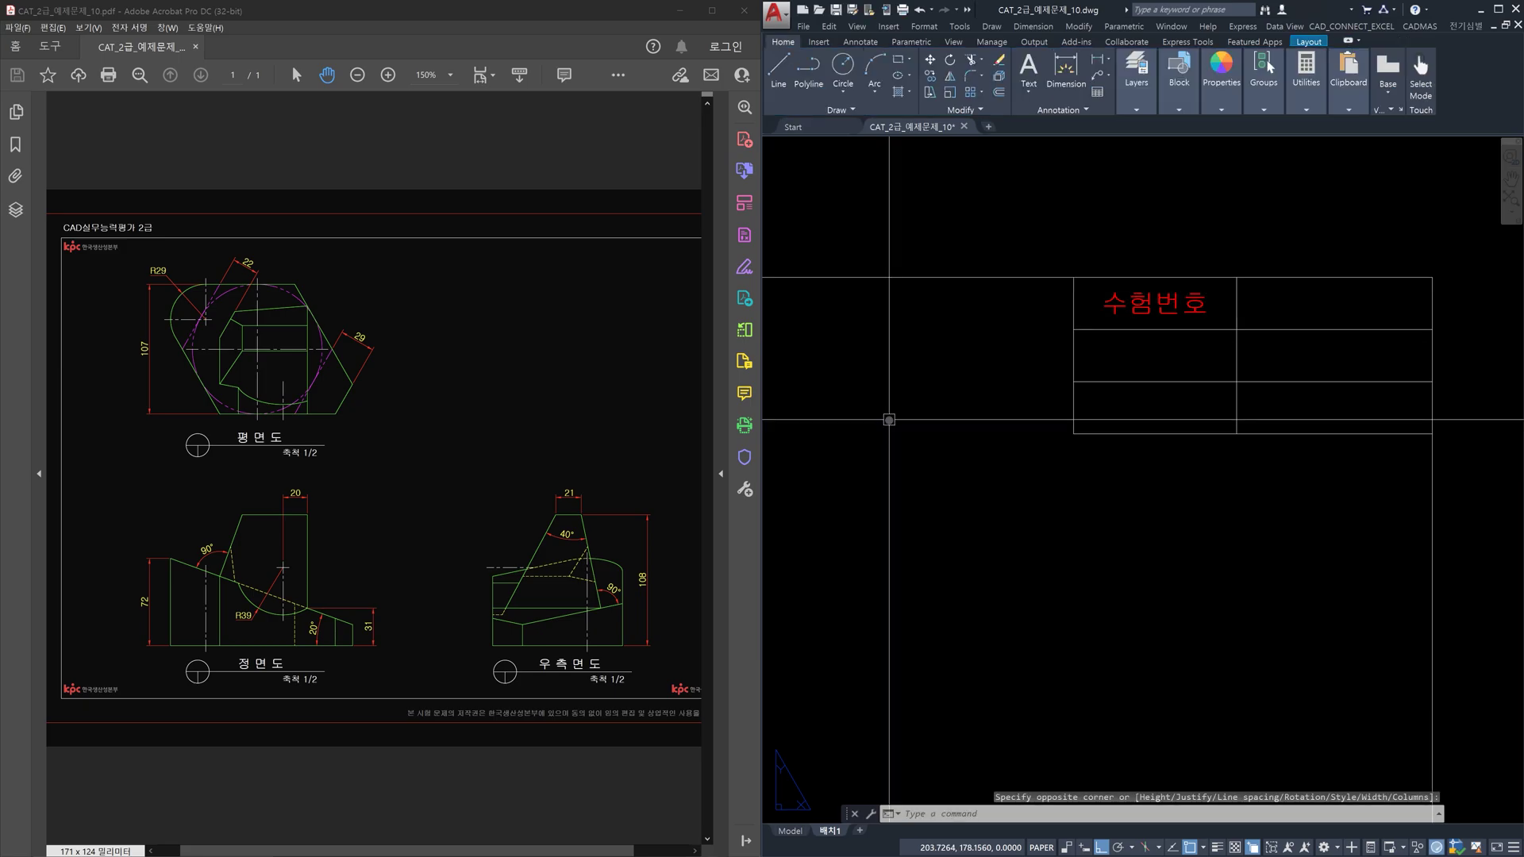
pyautogui.press('Escape')
pyautogui.press('Escape')
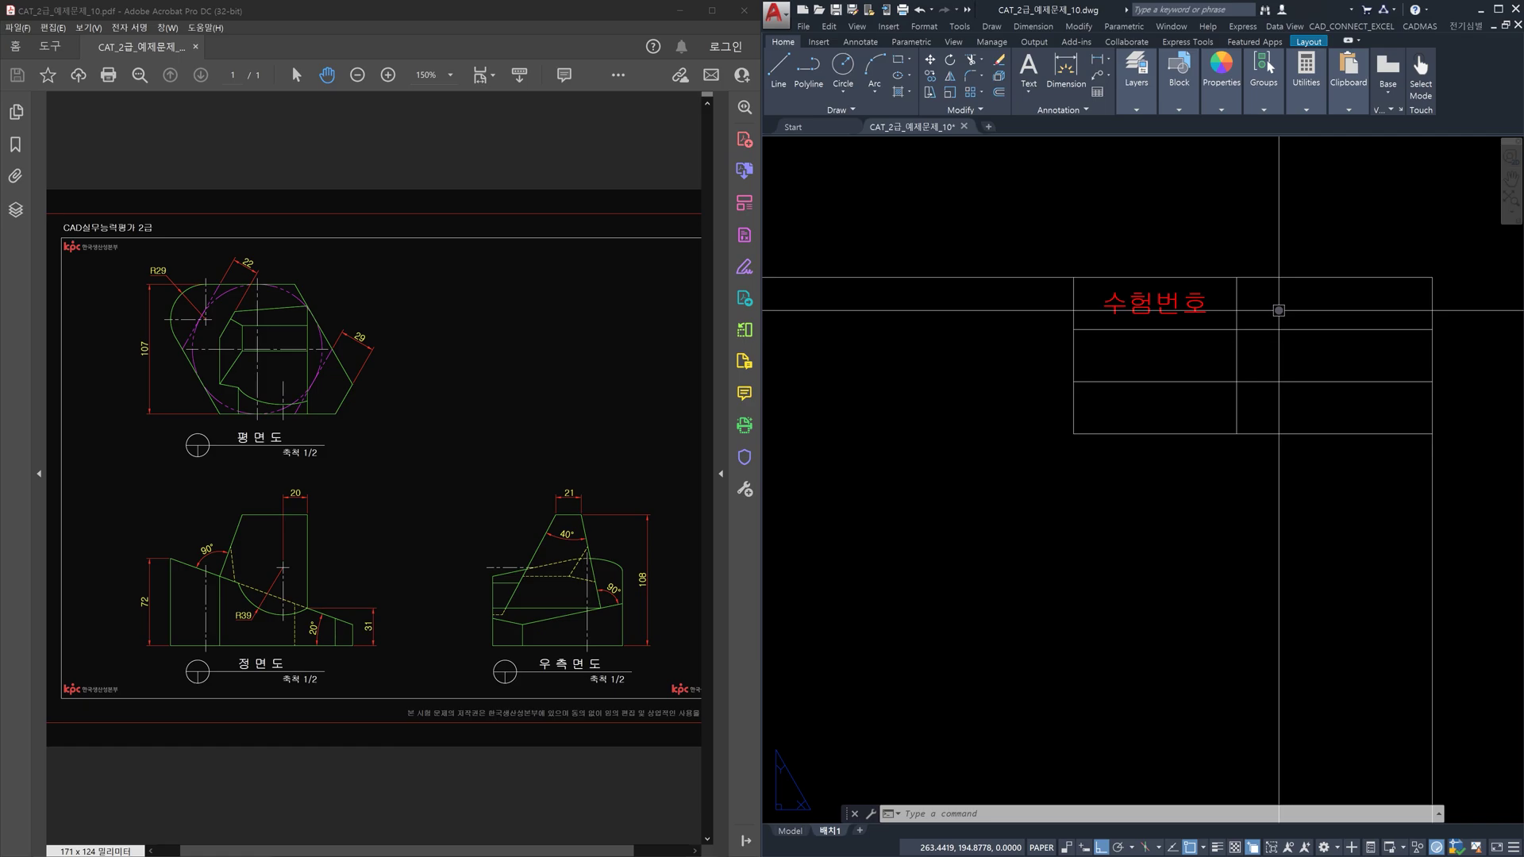
# Step: Create a Middle Center justified multiline text box filling the first row's right-hand cell of the title block
pyautogui.write('c')
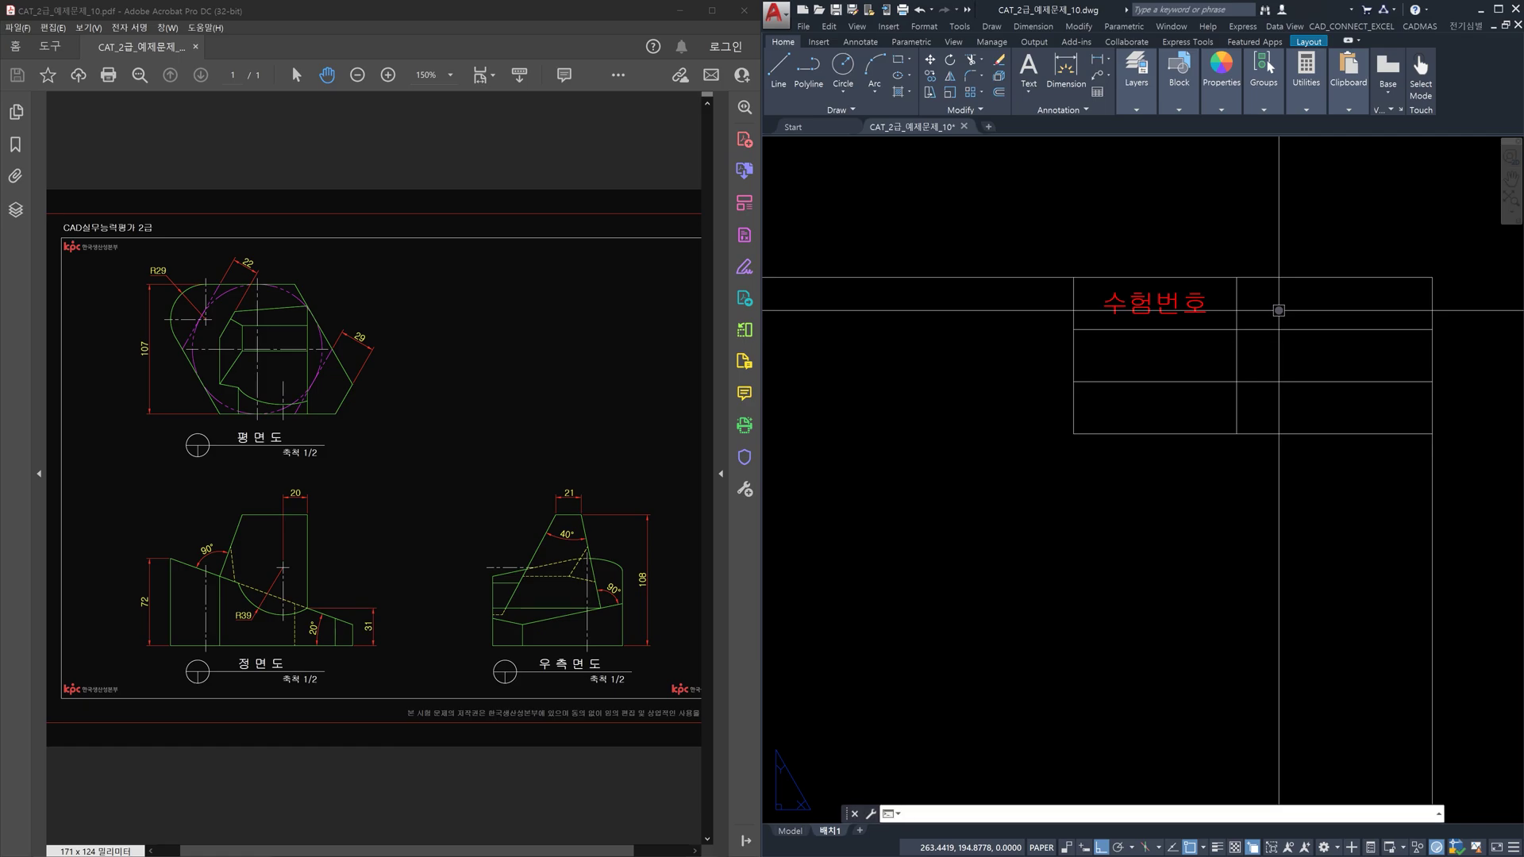
pyautogui.press('space')
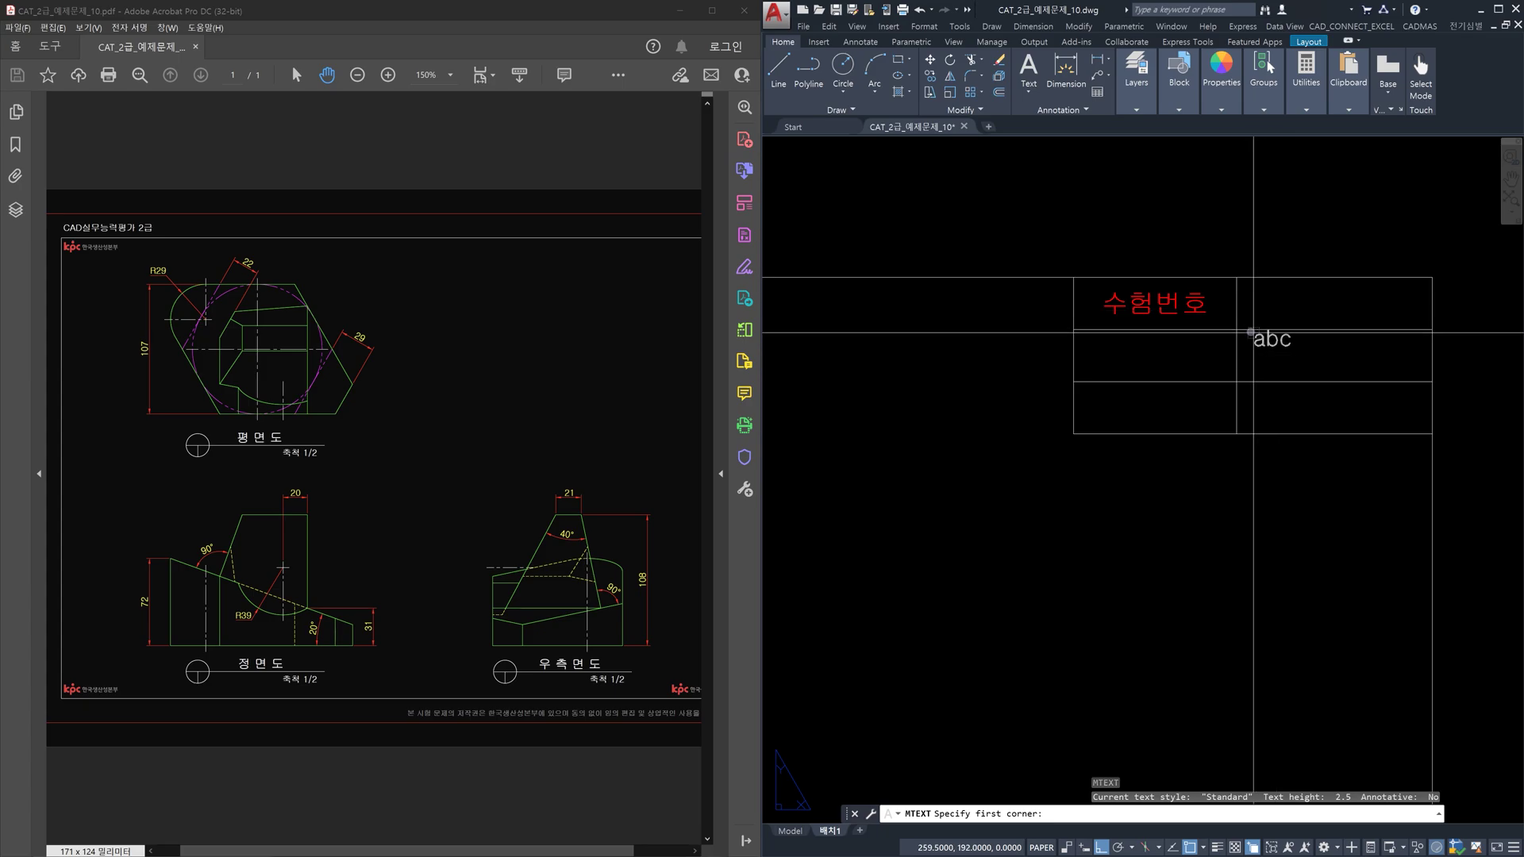
pyautogui.click(1237, 331)
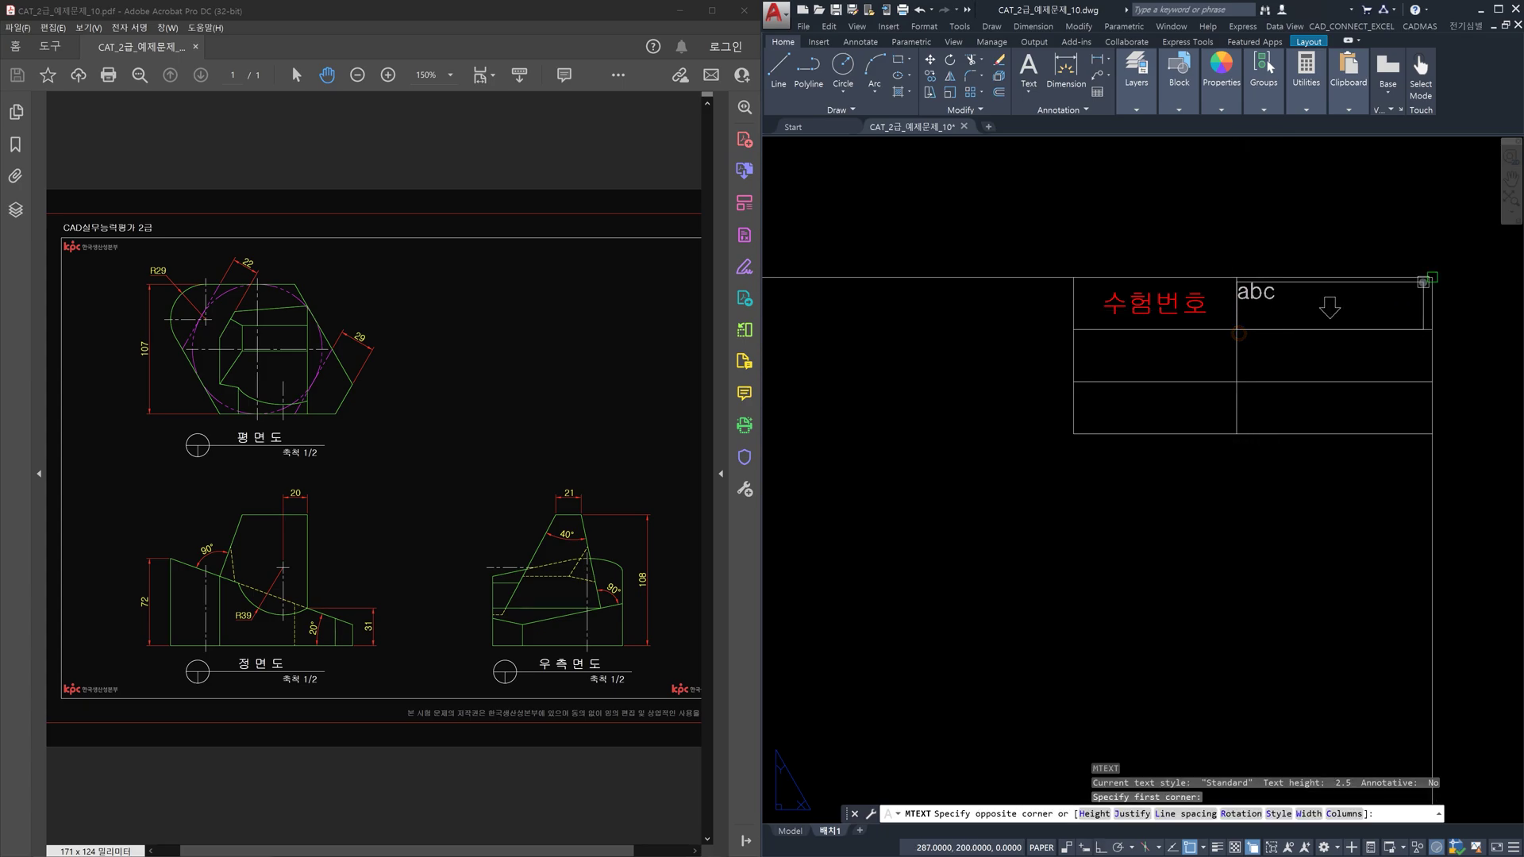
pyautogui.click(1372, 327)
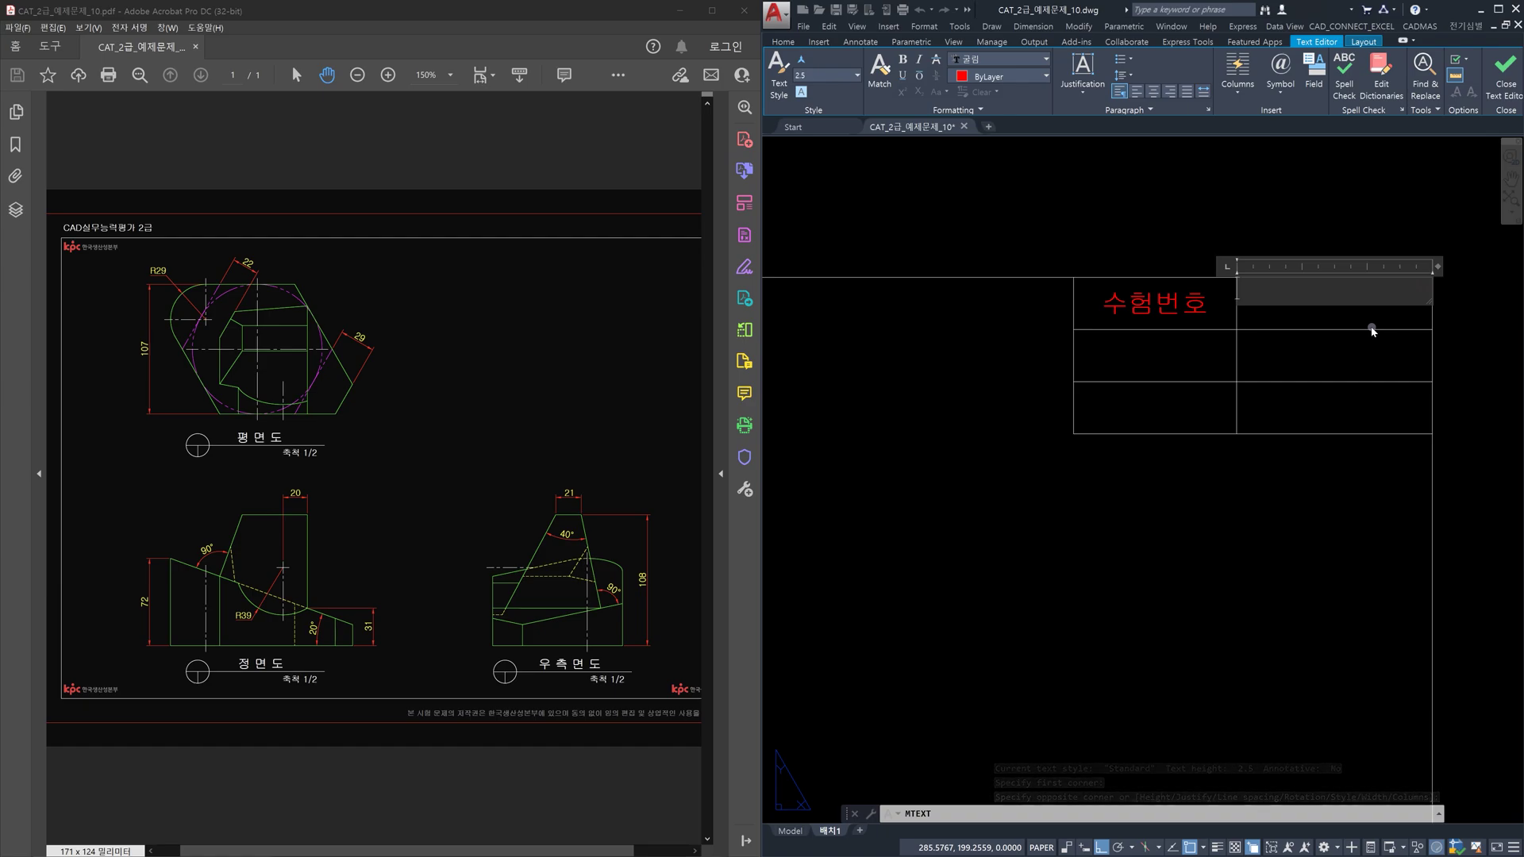
pyautogui.click(1082, 91)
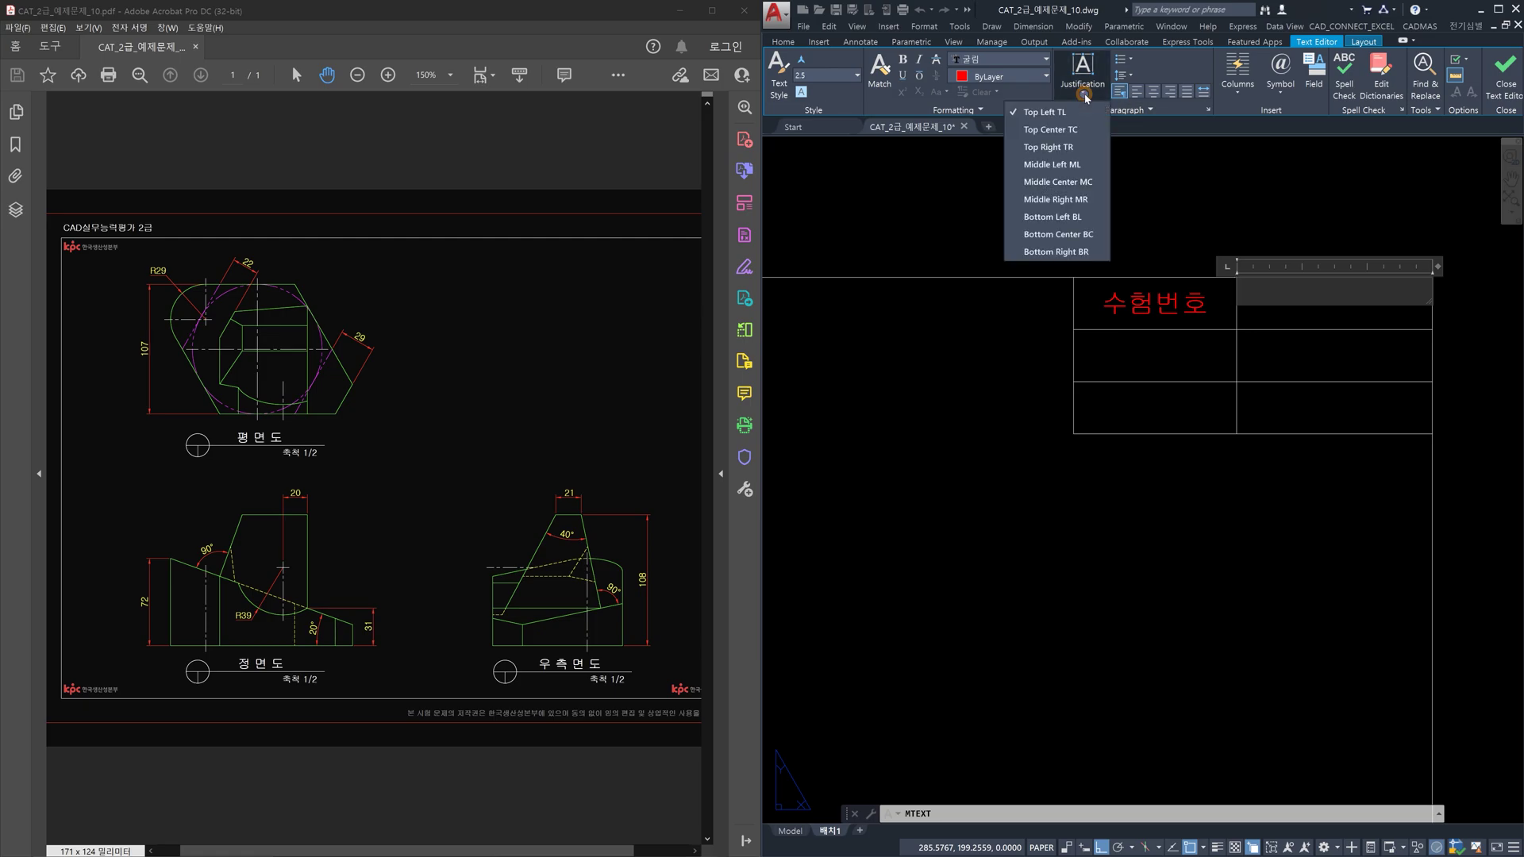
pyautogui.click(1077, 182)
# Step: Set the text height to 3 and enter the examinee number in the first row's right-hand cell
pyautogui.click(822, 76)
pyautogui.write('3')
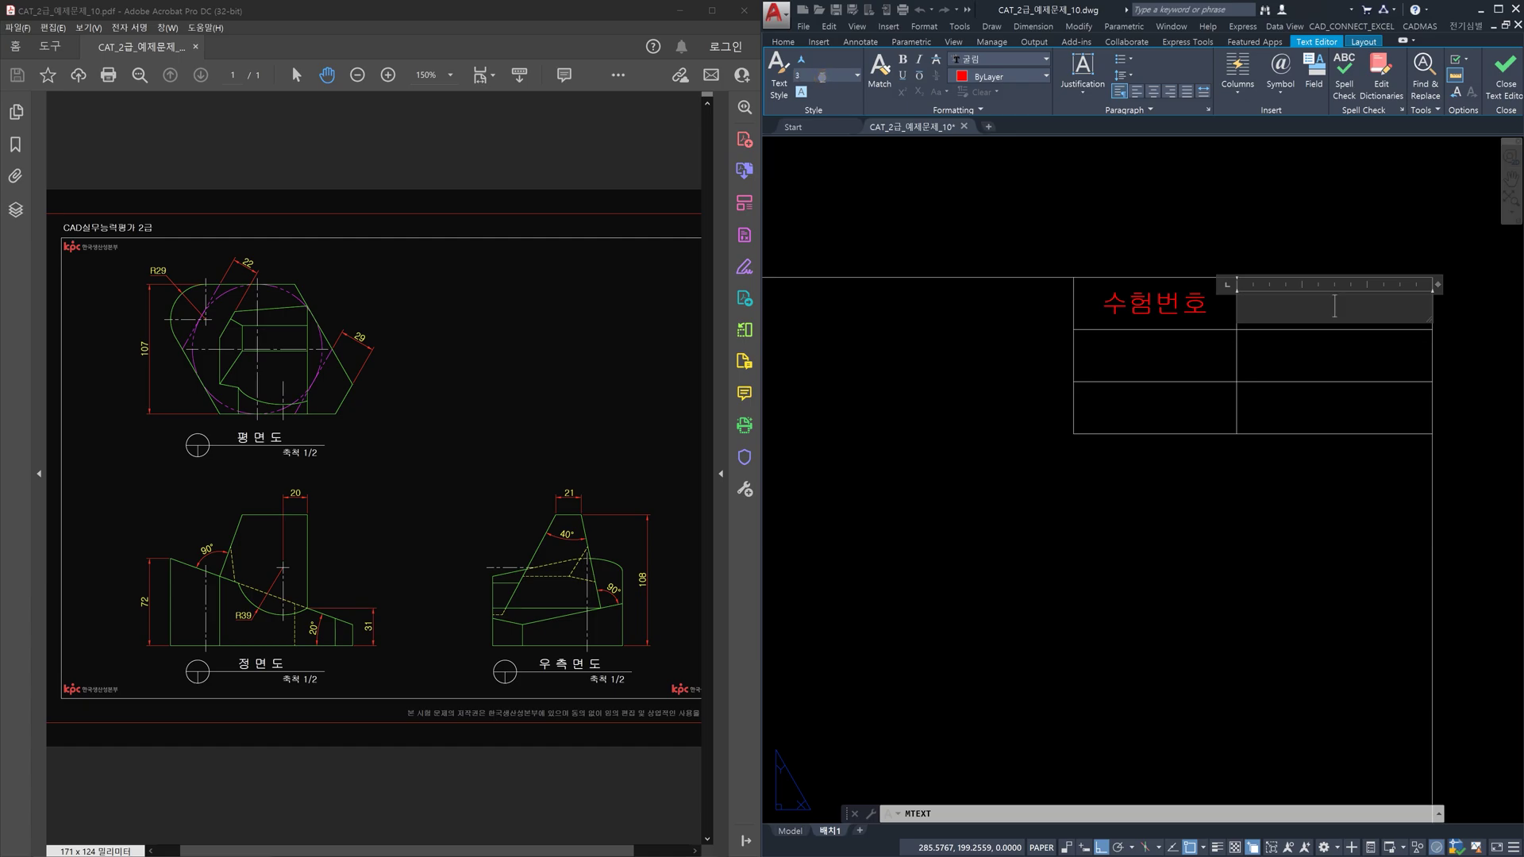
pyautogui.press('Return')
pyautogui.write('123456789')
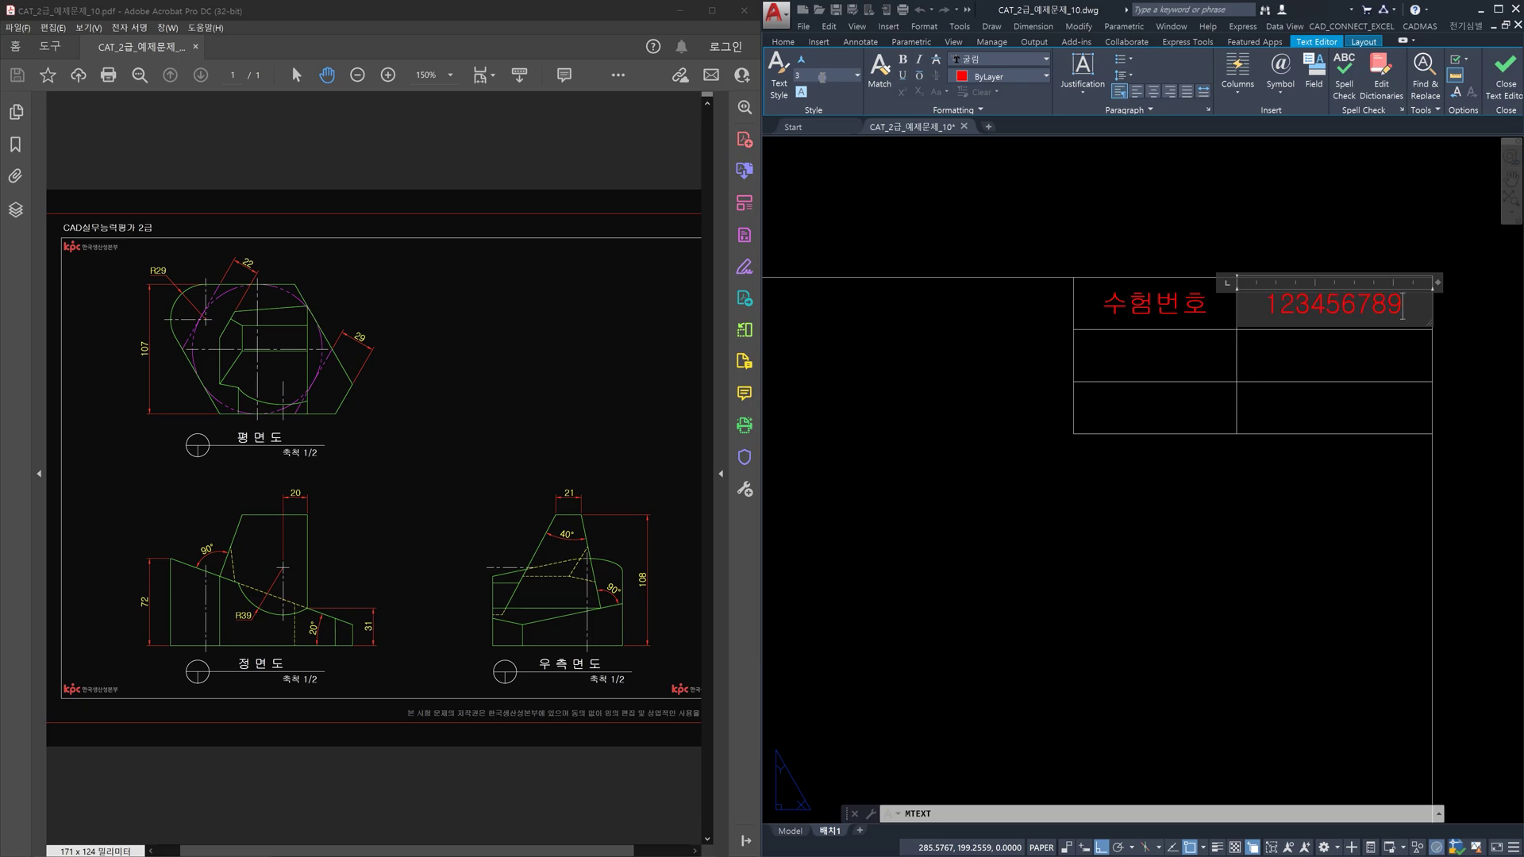
pyautogui.hotkey('ctrl', 'Return')
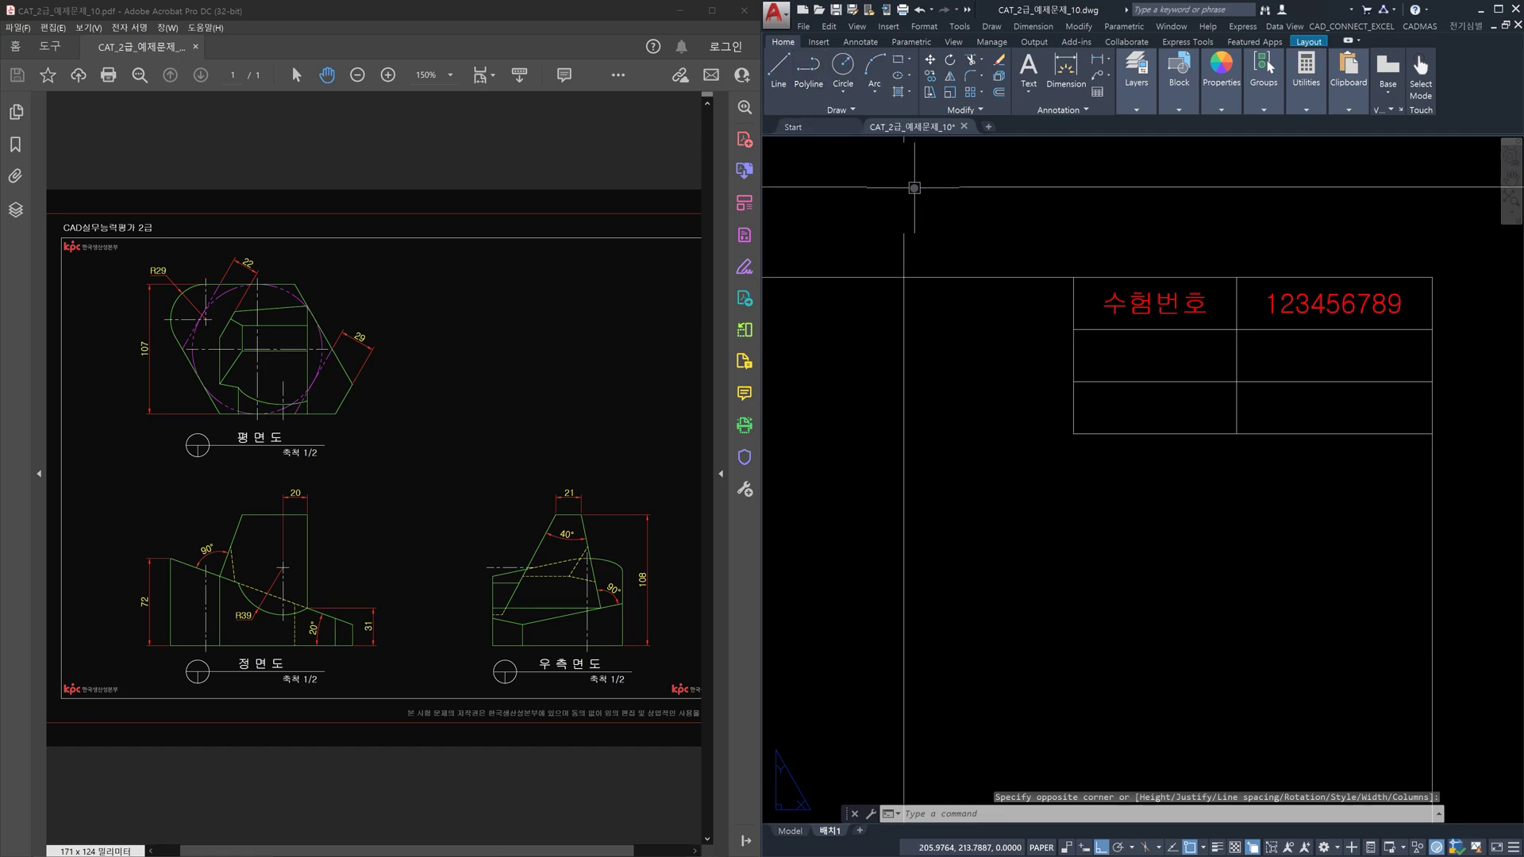
pyautogui.press('Escape')
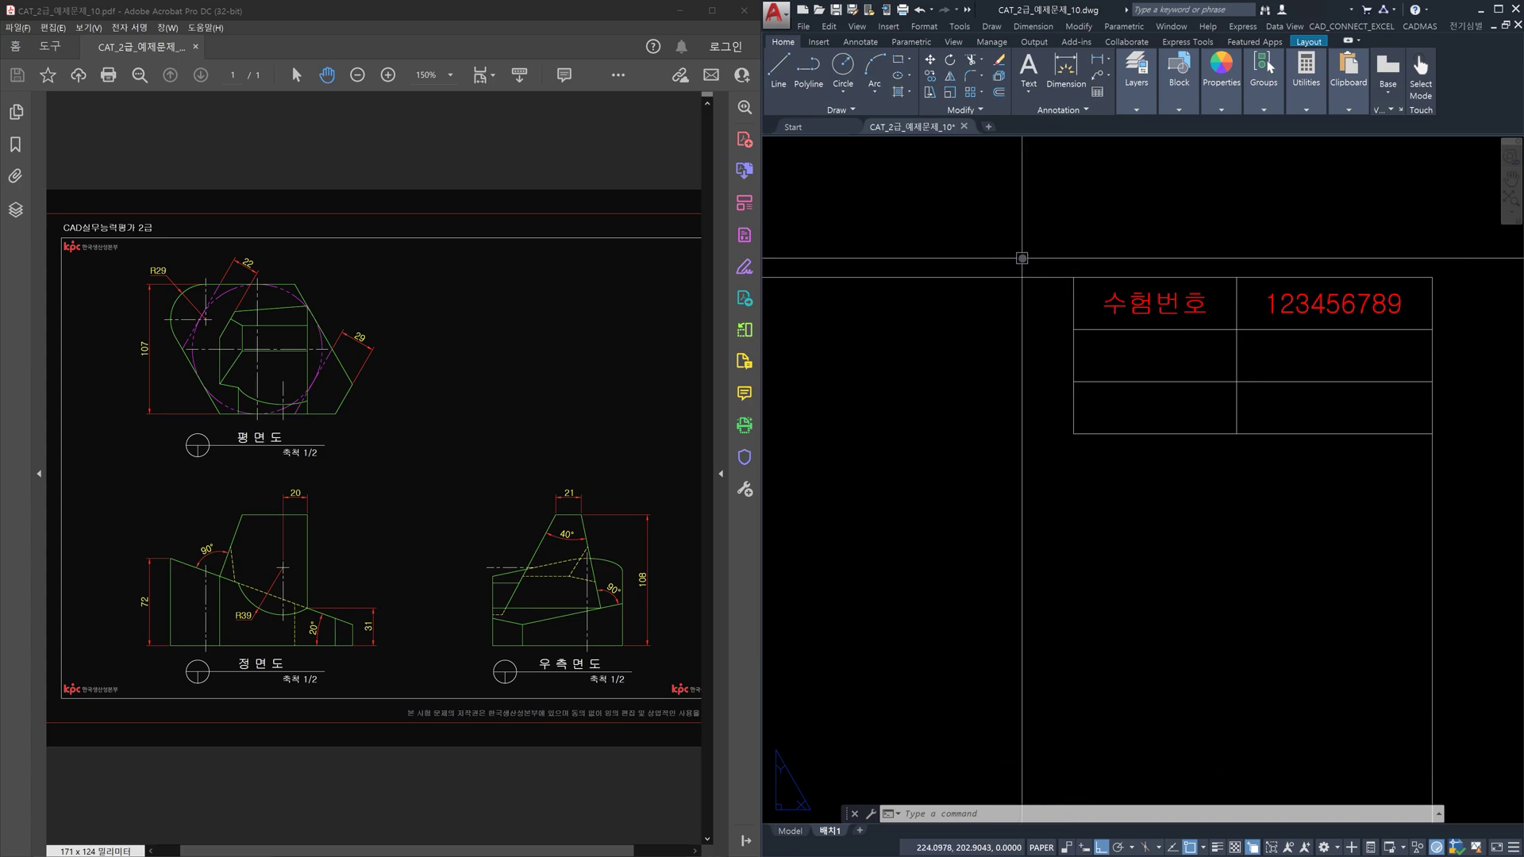
pyautogui.click(1033, 254)
pyautogui.click(1422, 357)
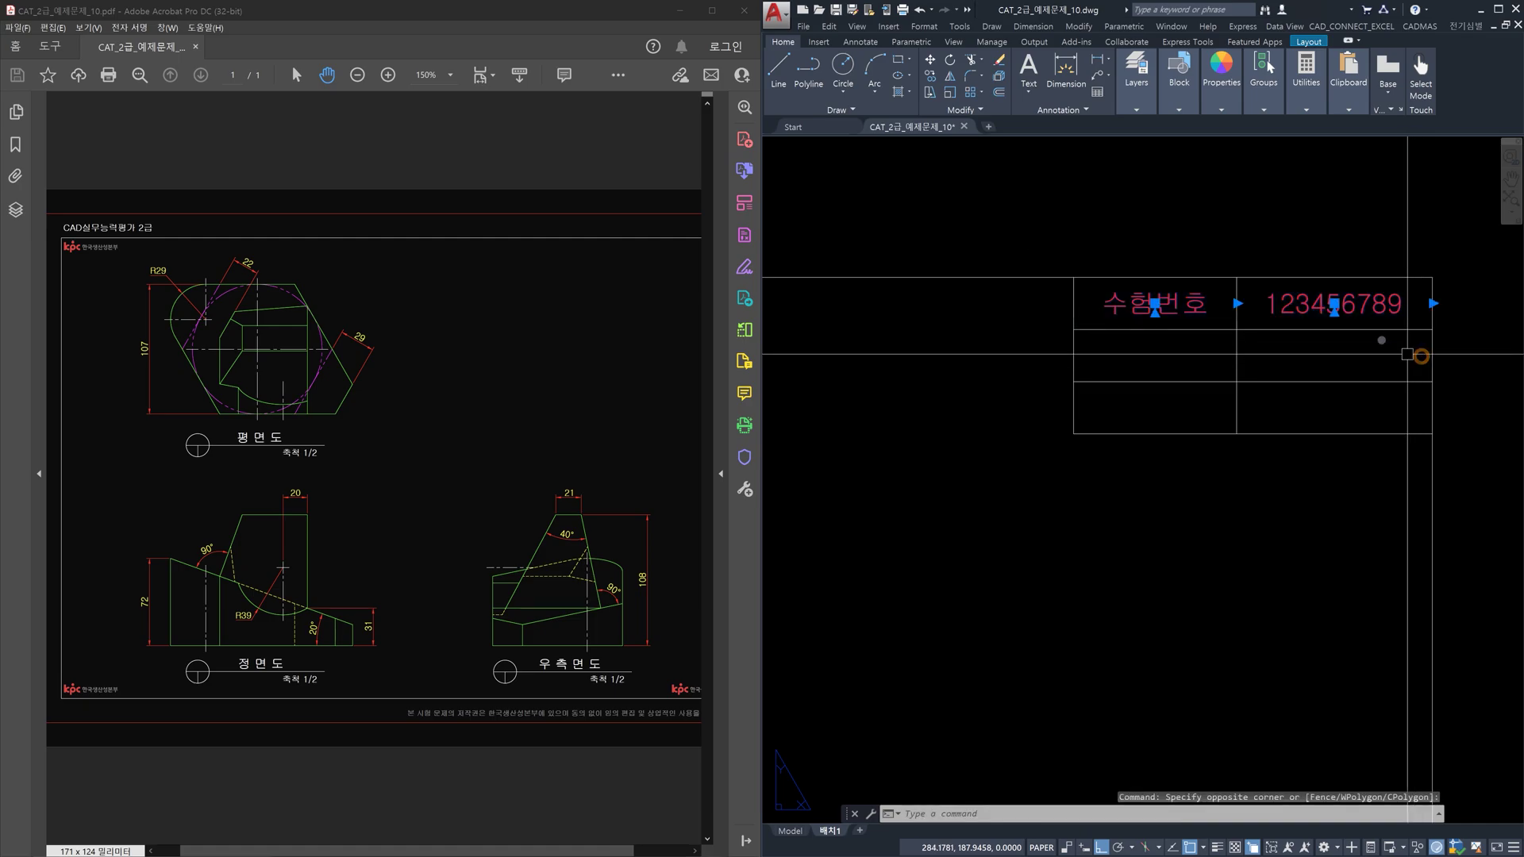
pyautogui.click(1136, 110)
pyautogui.click(1140, 126)
pyautogui.press('Escape')
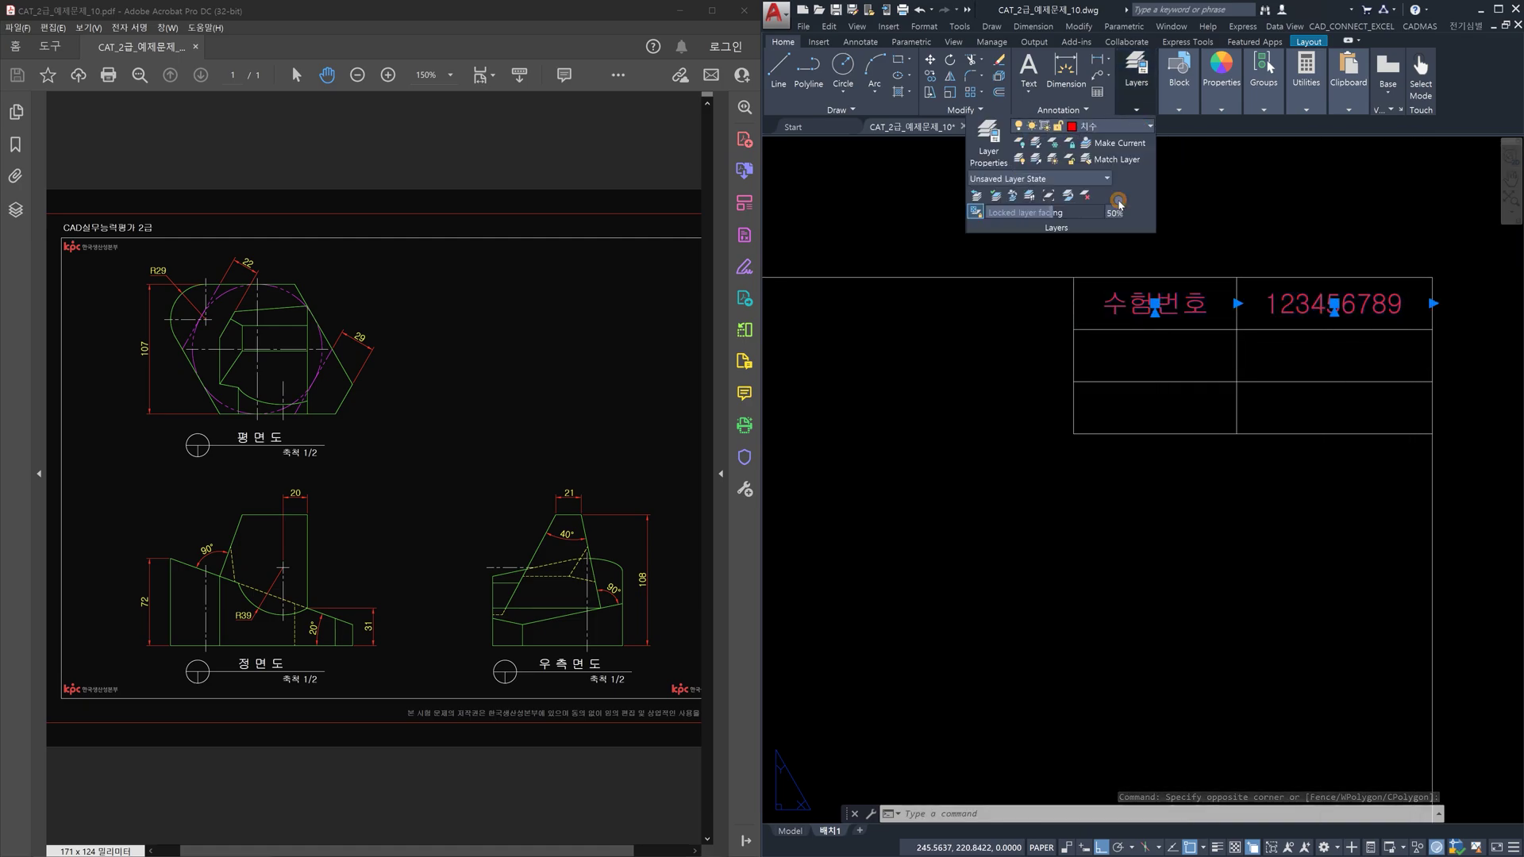
pyautogui.press('Escape')
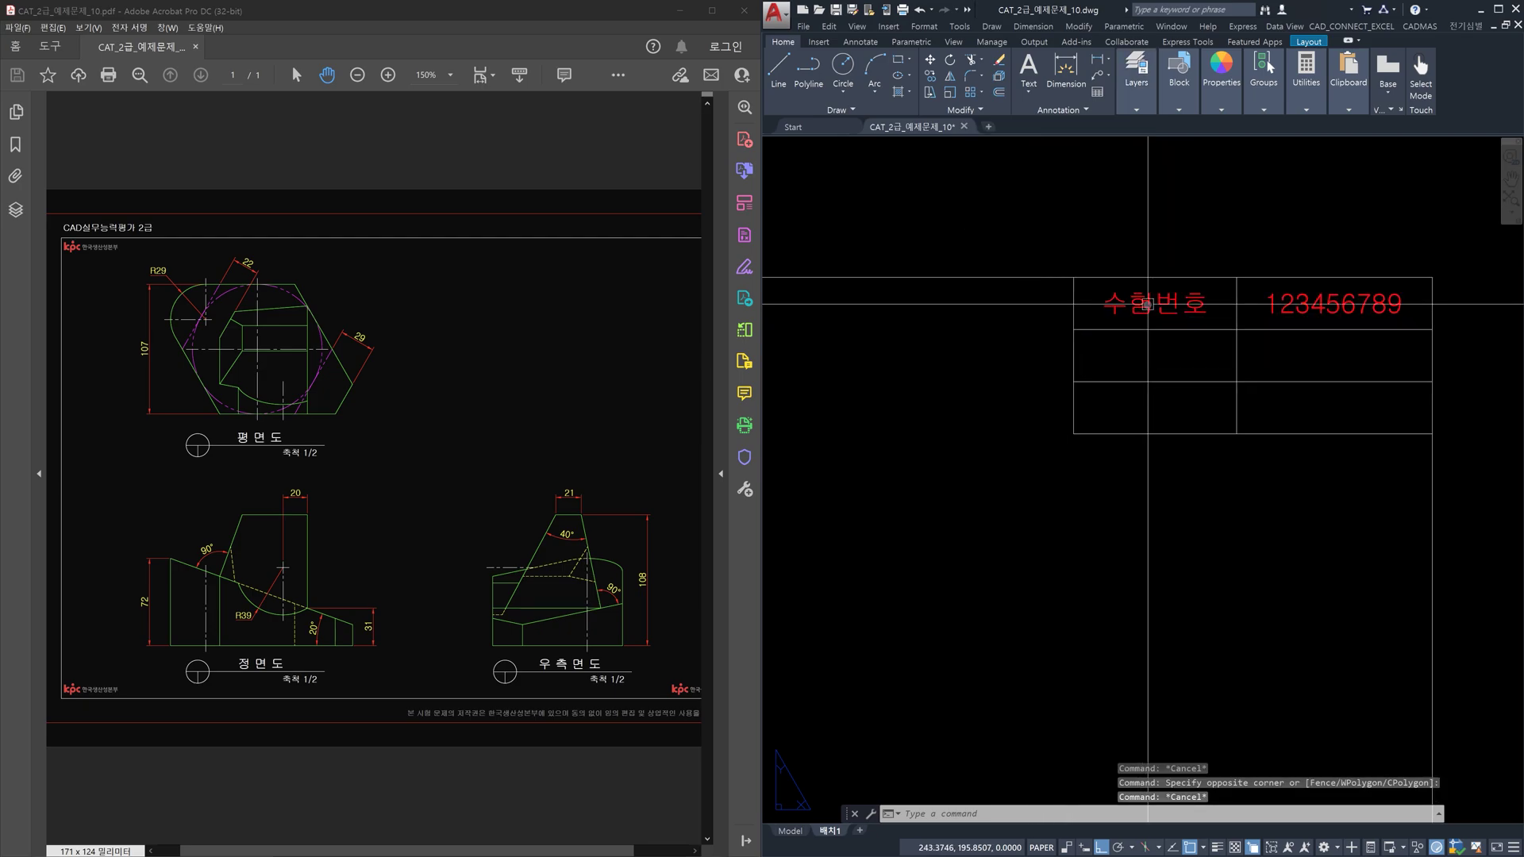
# Step: Move both first-row texts of the title block to the 문자 layer
pyautogui.click(1042, 214)
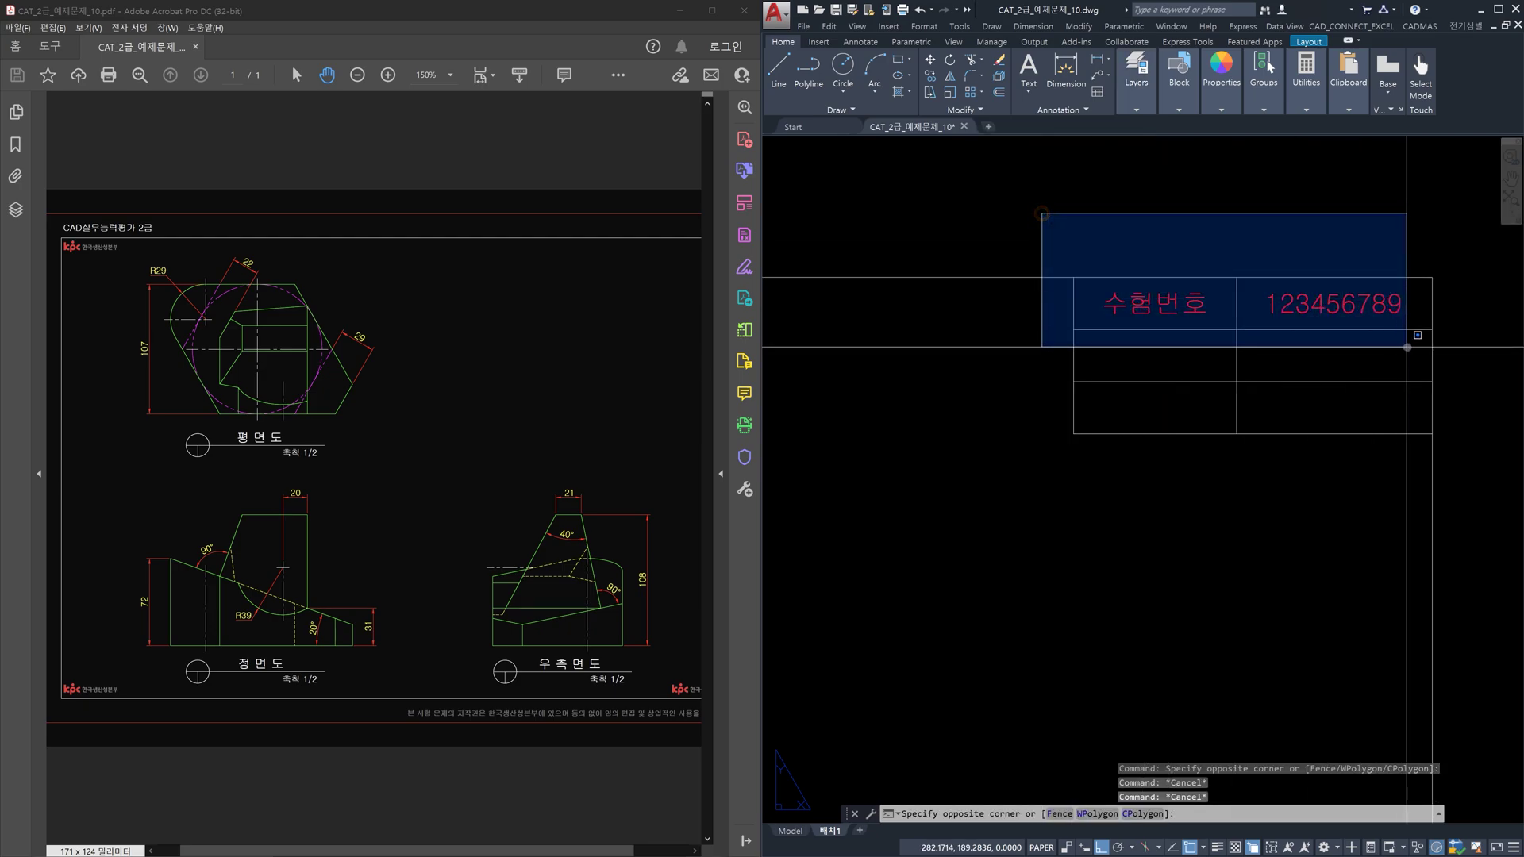
pyautogui.click(1395, 327)
pyautogui.click(1143, 110)
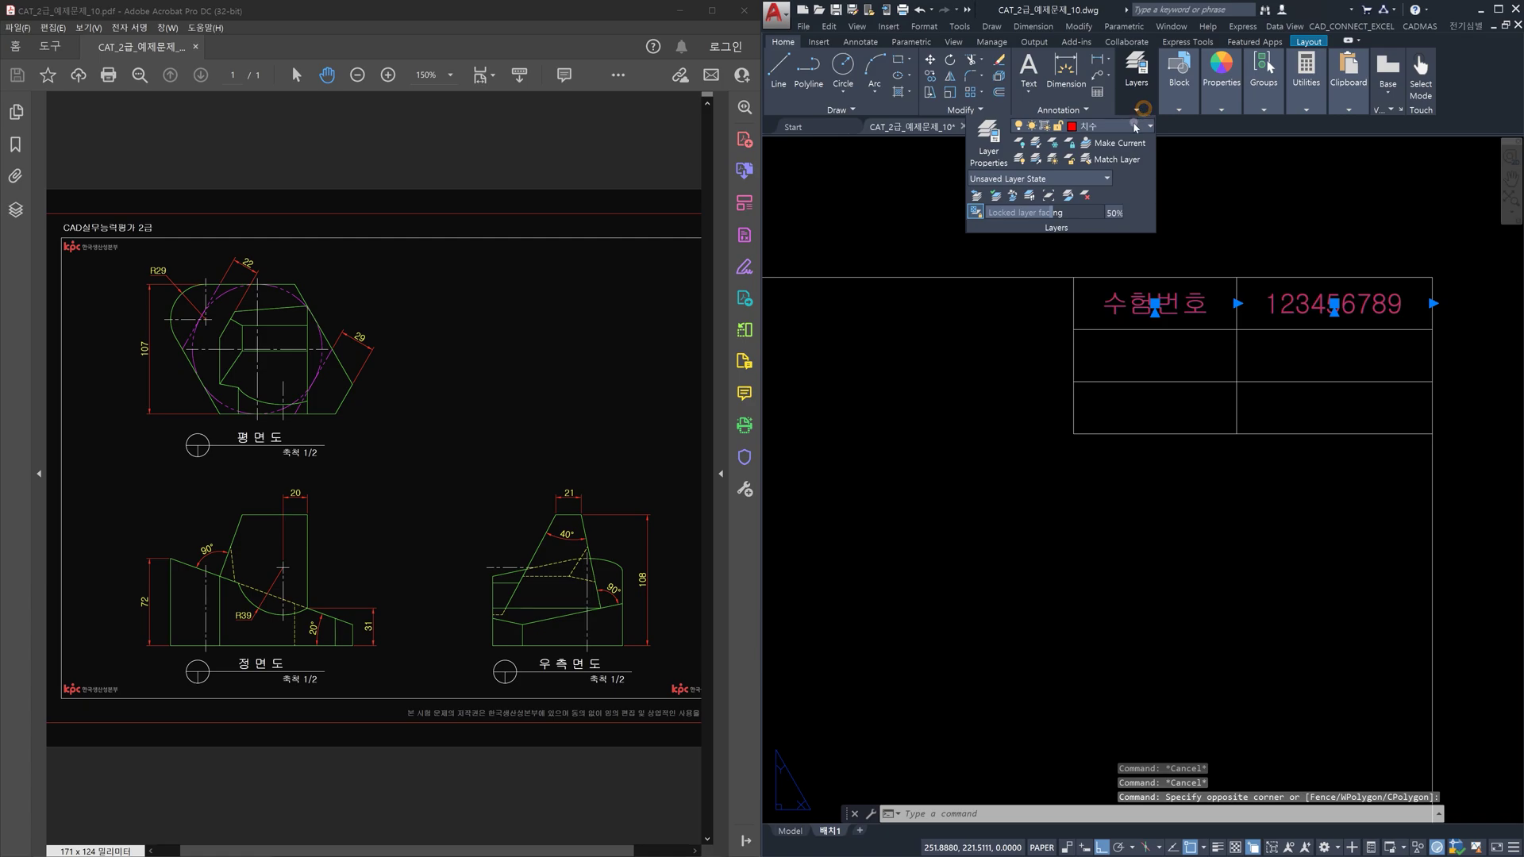
pyautogui.click(1133, 124)
pyautogui.click(1095, 193)
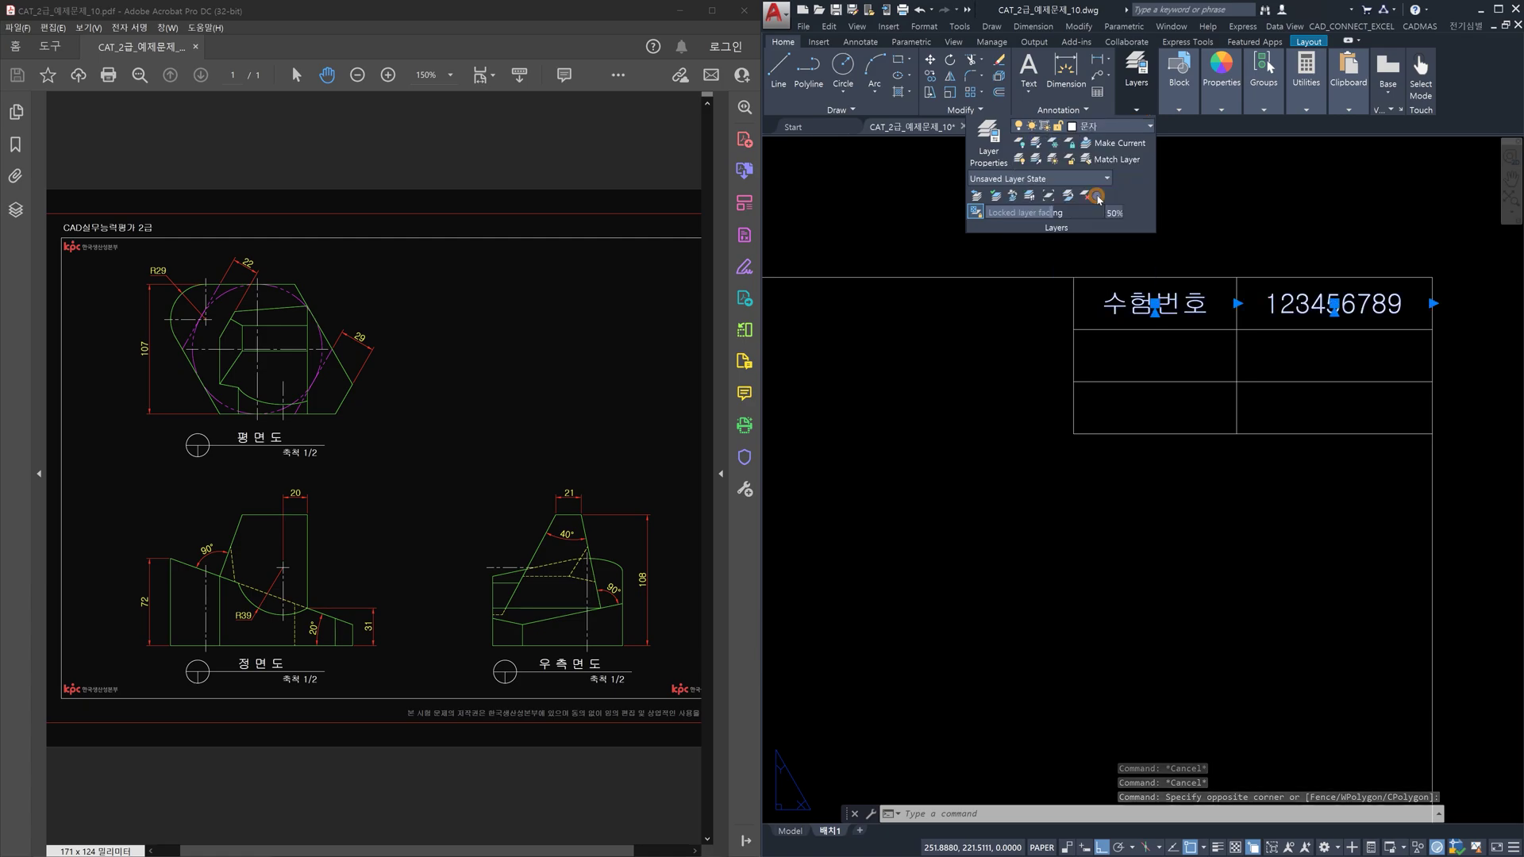
pyautogui.press('Escape')
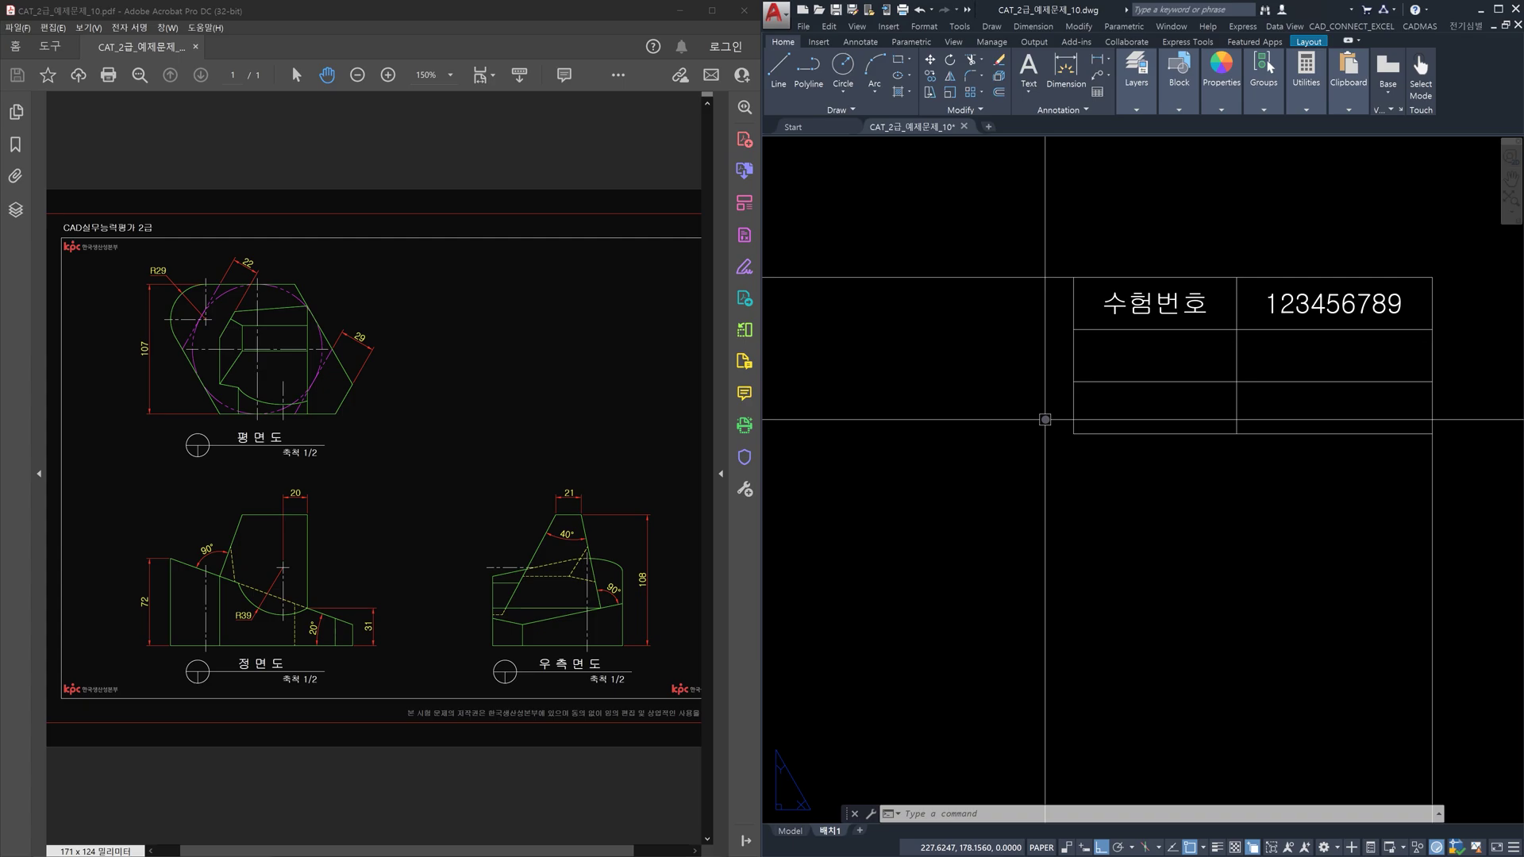
pyautogui.write('채')
pyautogui.press('Return')
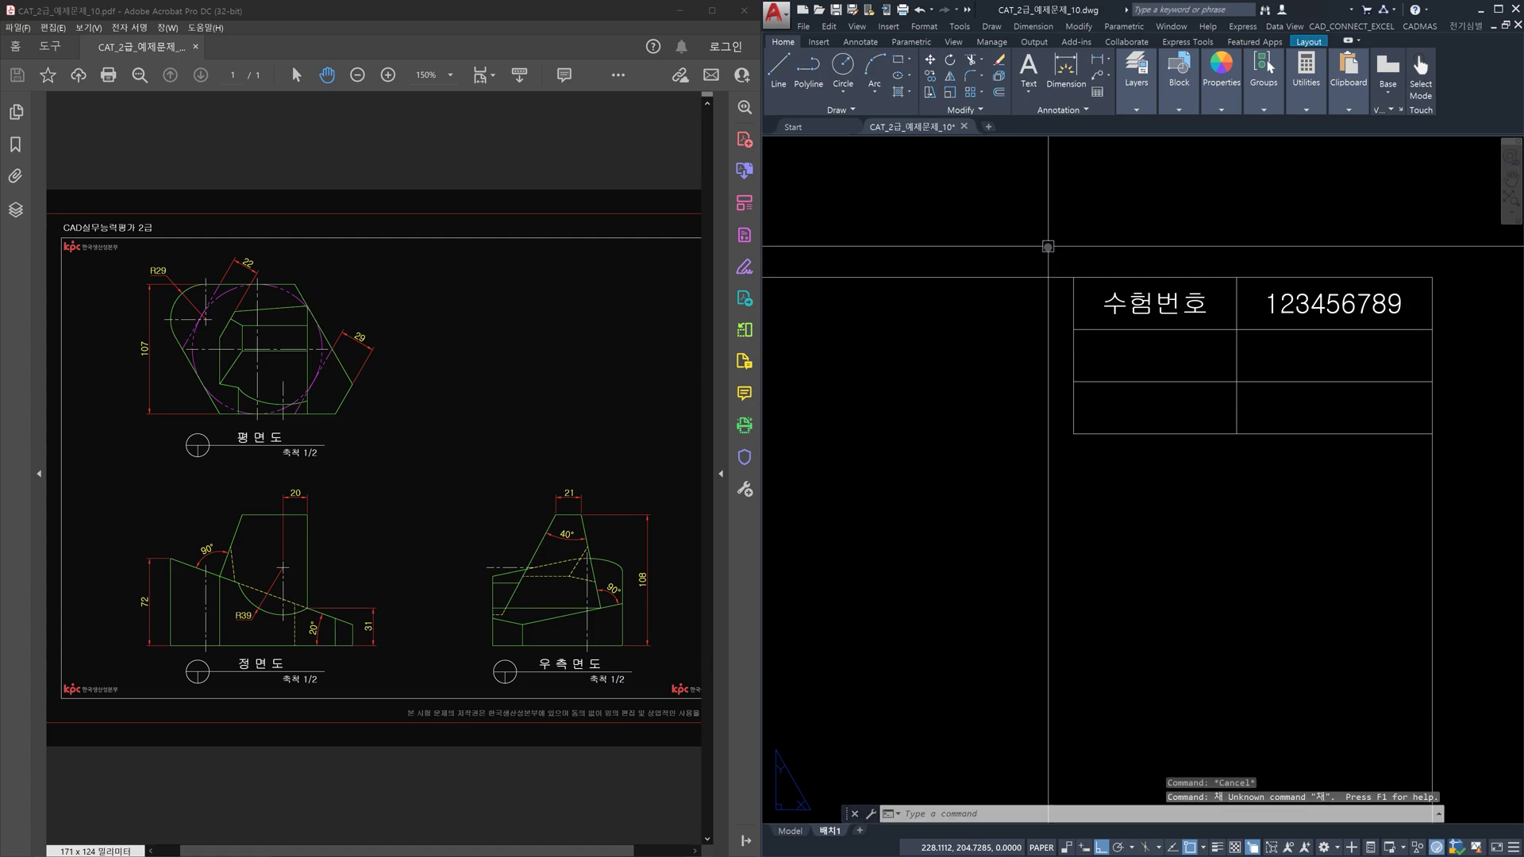
pyautogui.press('Escape')
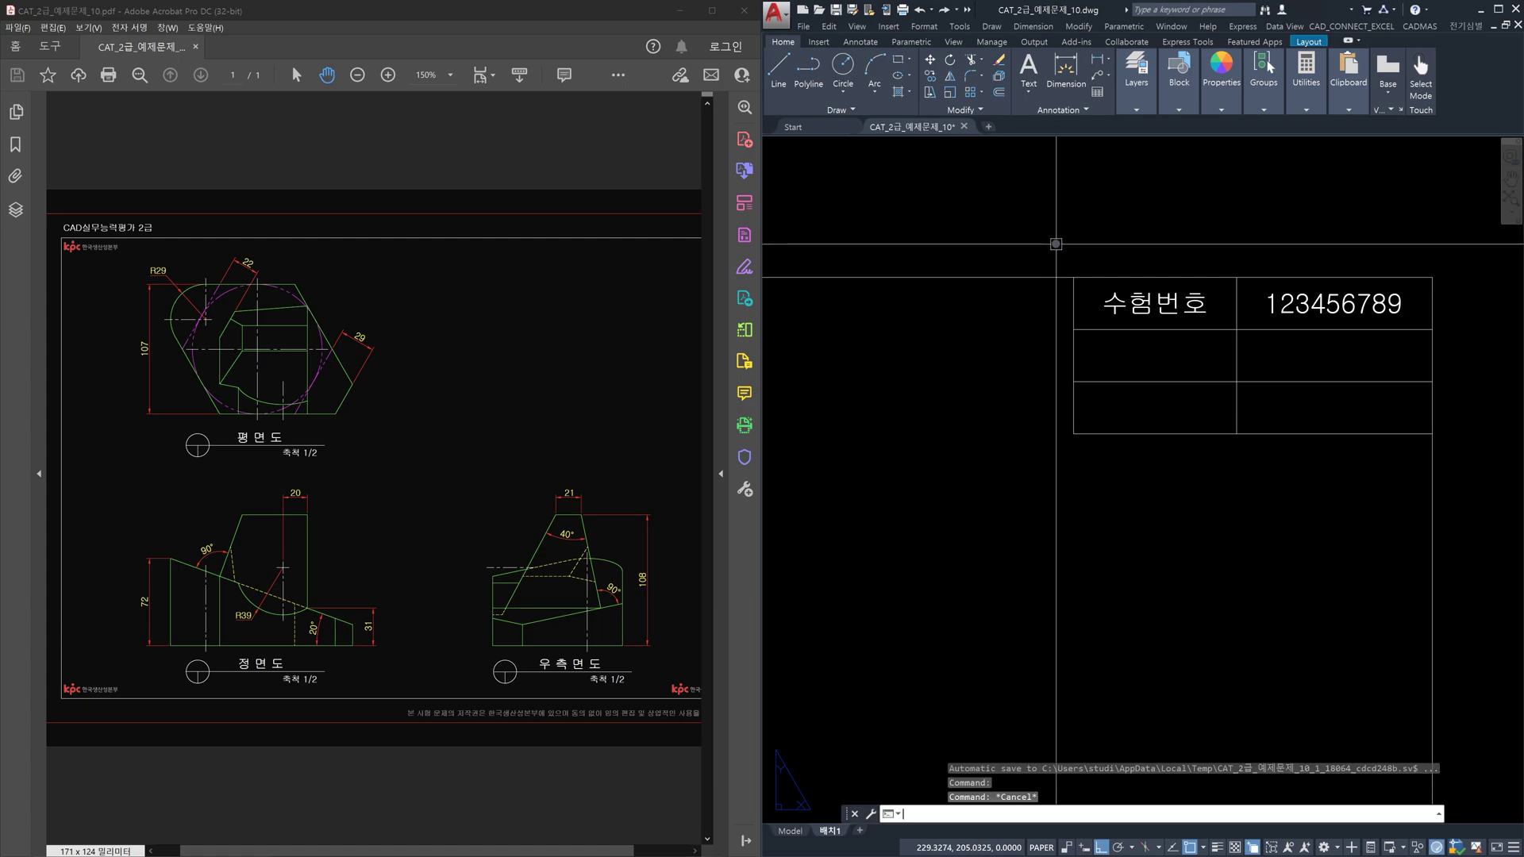
# Step: Copy both first-row texts into the second and third rows of the title block
pyautogui.write('co')
pyautogui.press('Return')
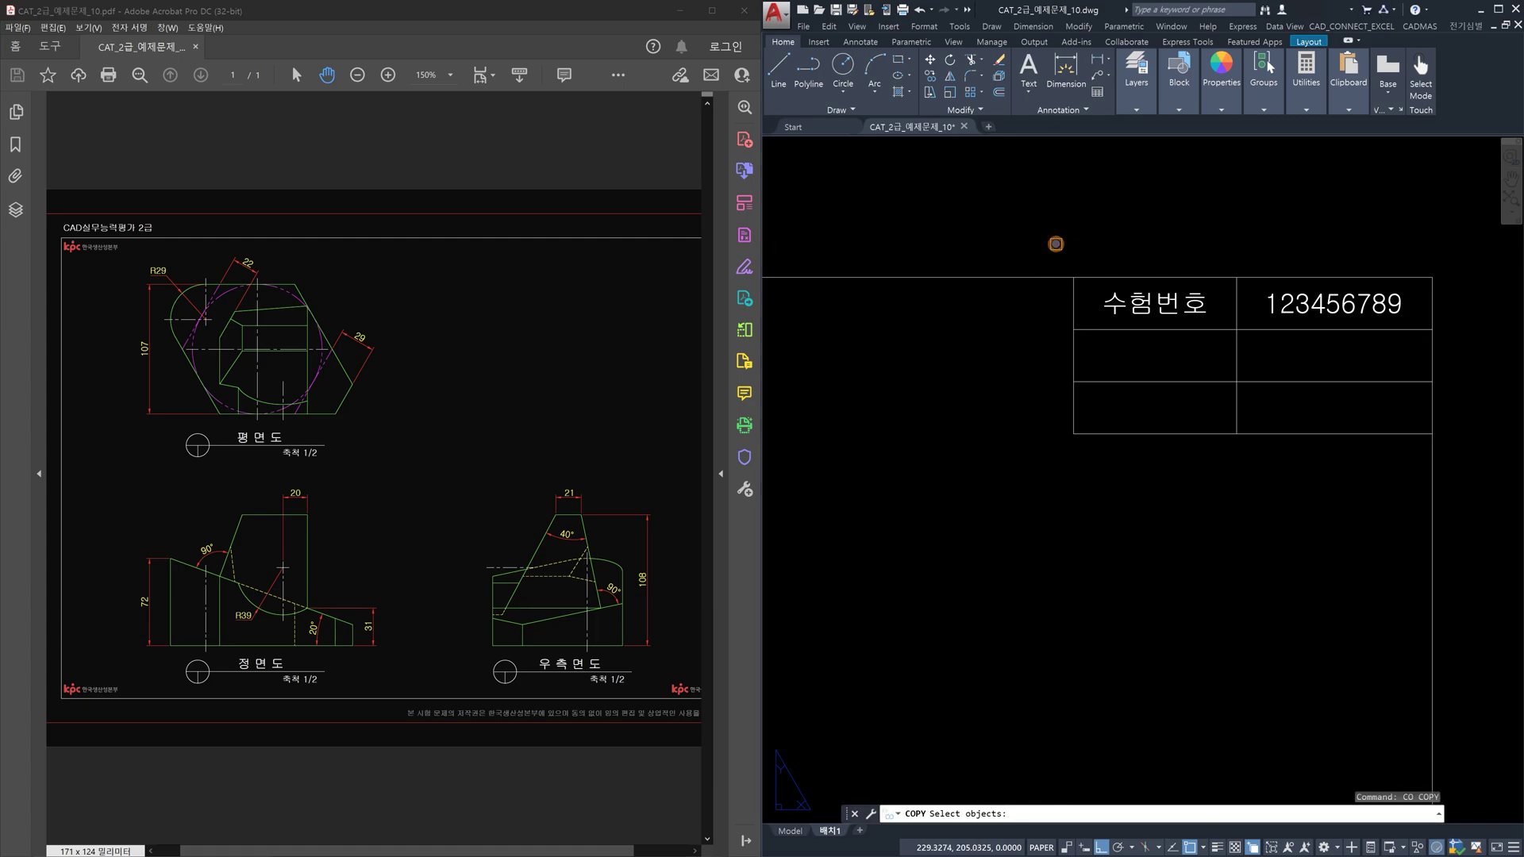
pyautogui.click(1056, 243)
pyautogui.click(1416, 331)
pyautogui.press('Return')
pyautogui.click(1074, 329)
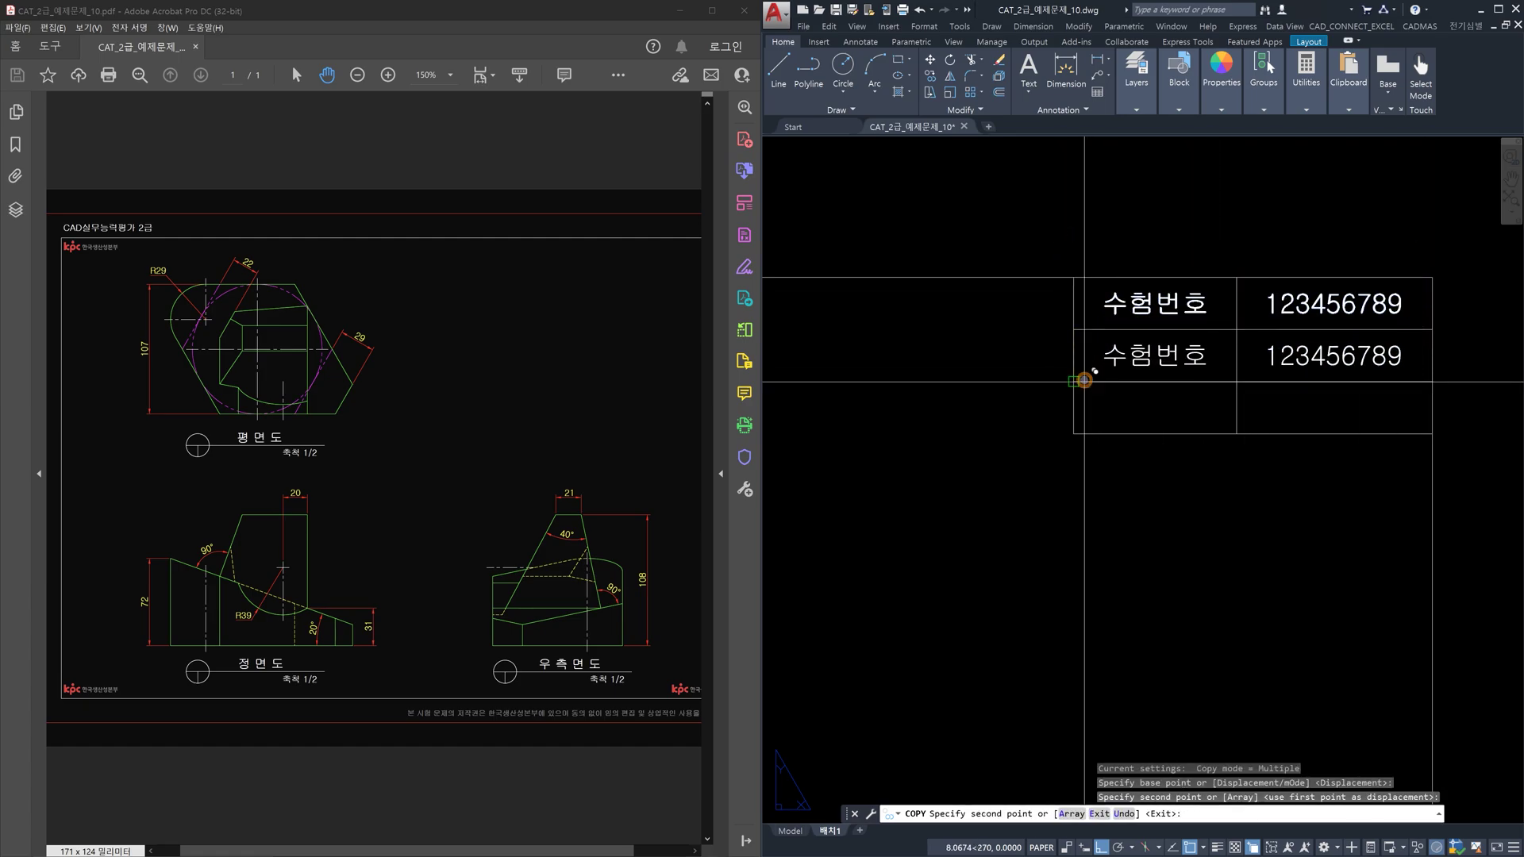
pyautogui.click(1074, 434)
pyautogui.press('Escape')
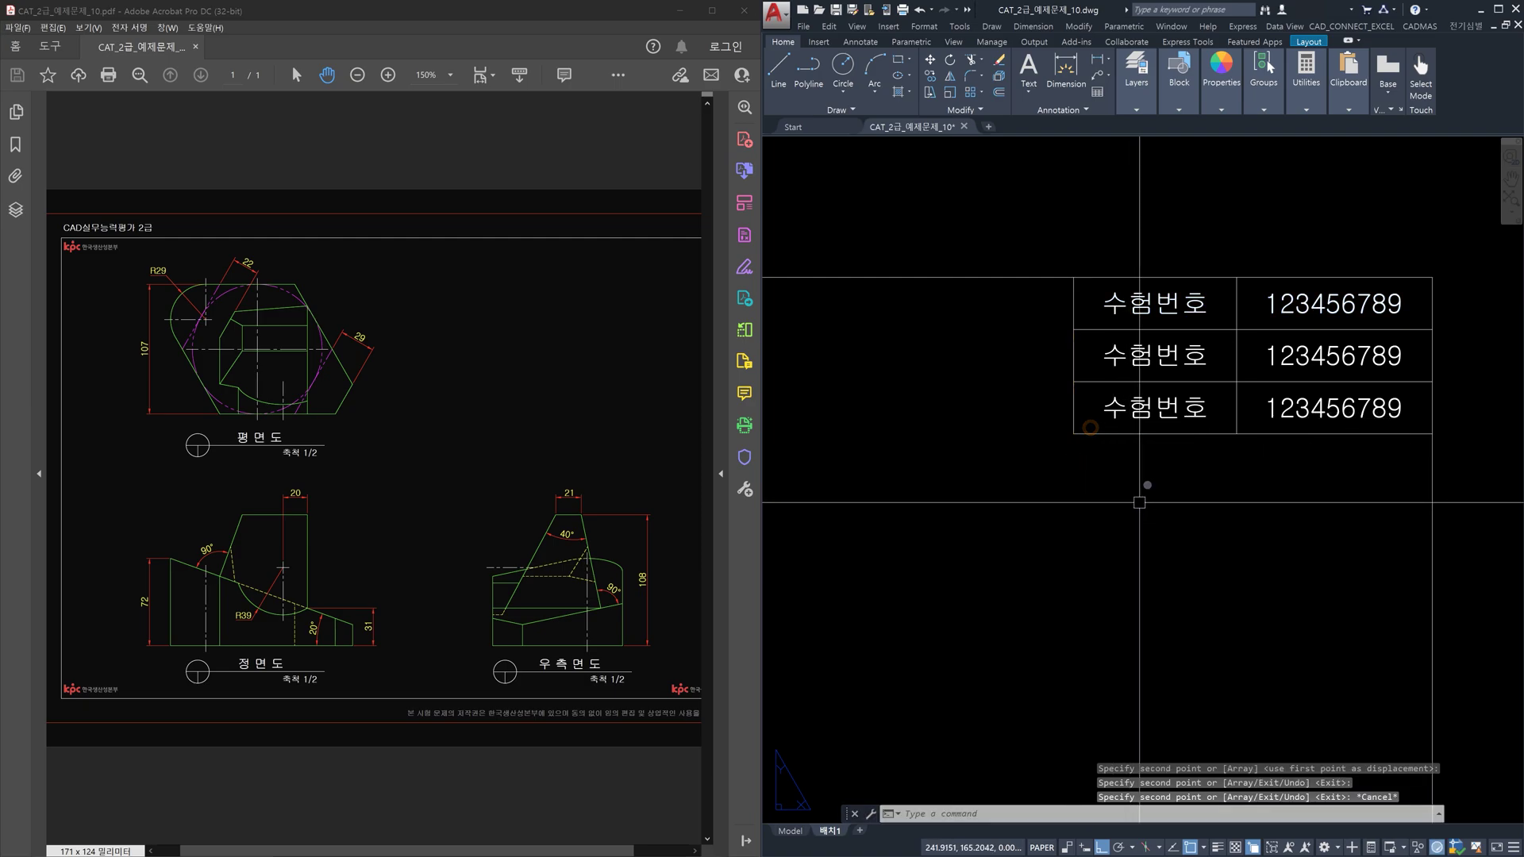
# Step: Replace the label in the title block's second row with 이 름
pyautogui.click(1173, 357)
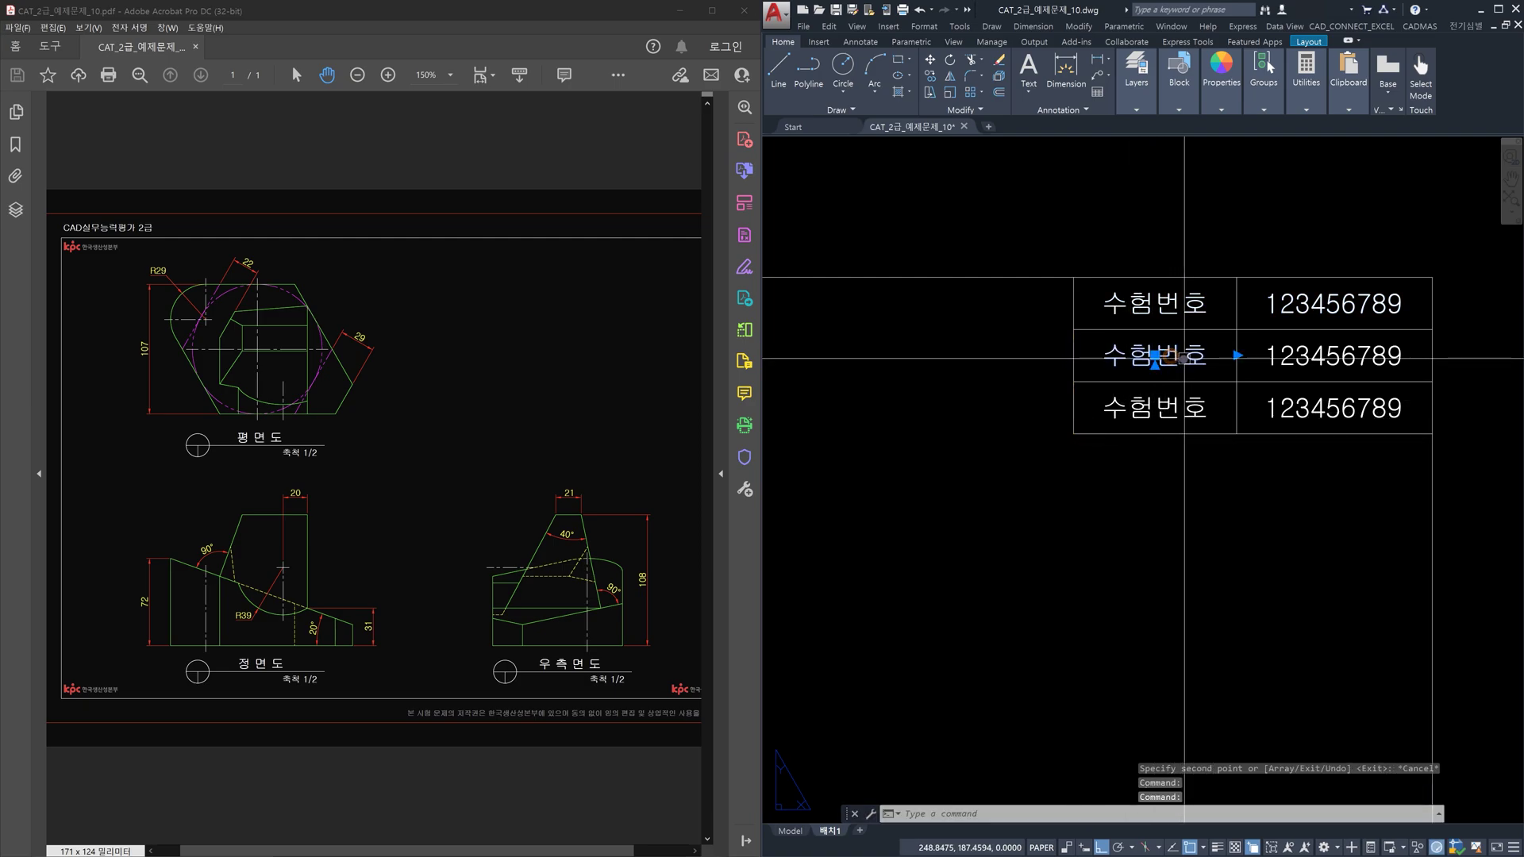
pyautogui.press('Escape')
pyautogui.doubleClick(1197, 356)
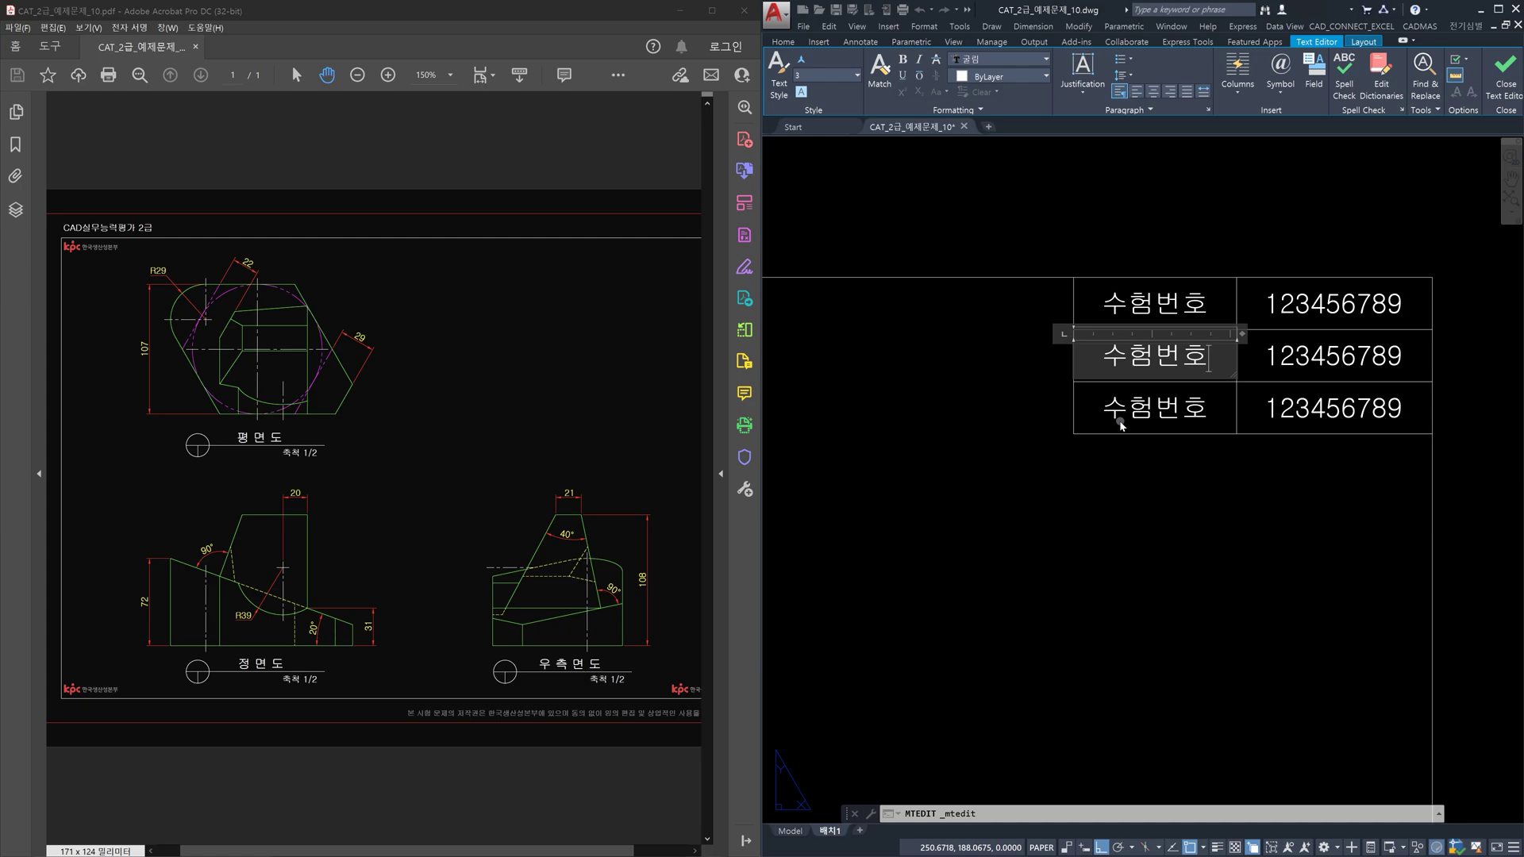
pyautogui.press('BackSpace')
pyautogui.press('BackSpace')
pyautogui.press('BackSpace')
pyautogui.press('BackSpace')
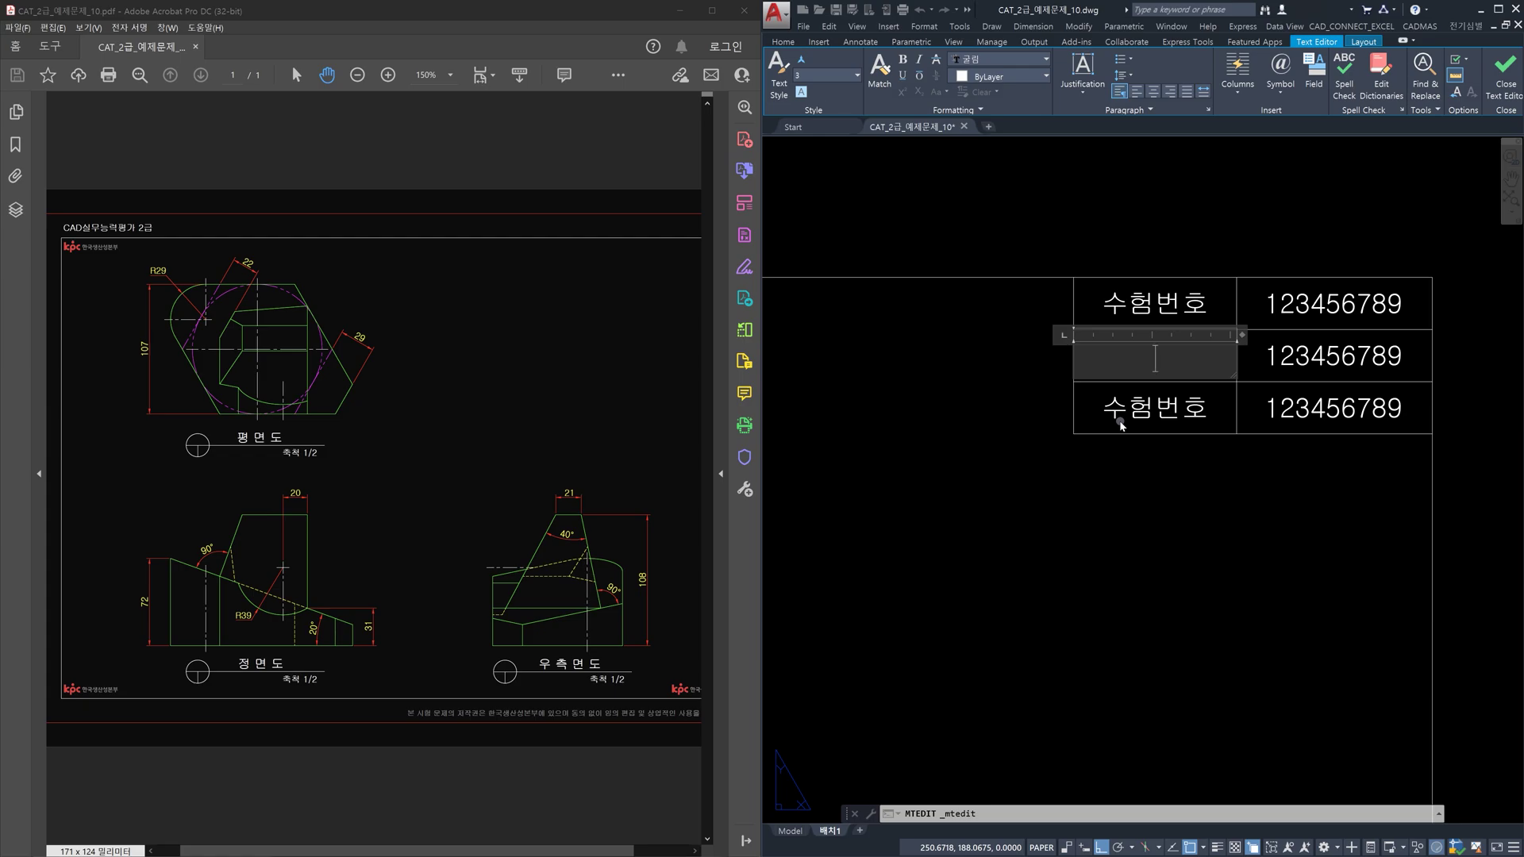
pyautogui.write('이 름')
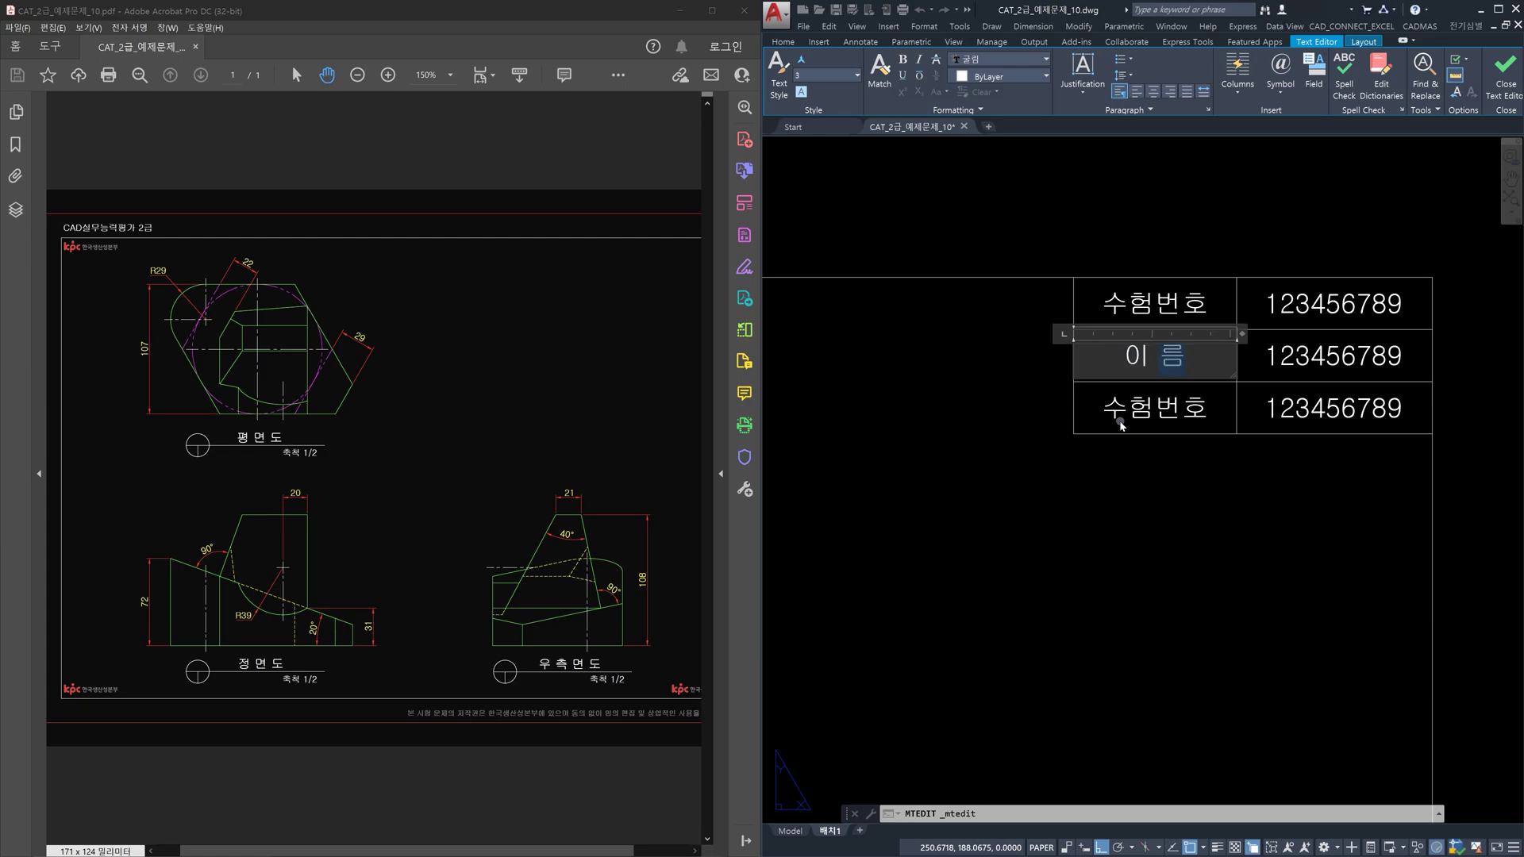
pyautogui.click(1180, 426)
# Step: Replace the label in the title block's third row with 일 자
pyautogui.click(1171, 410)
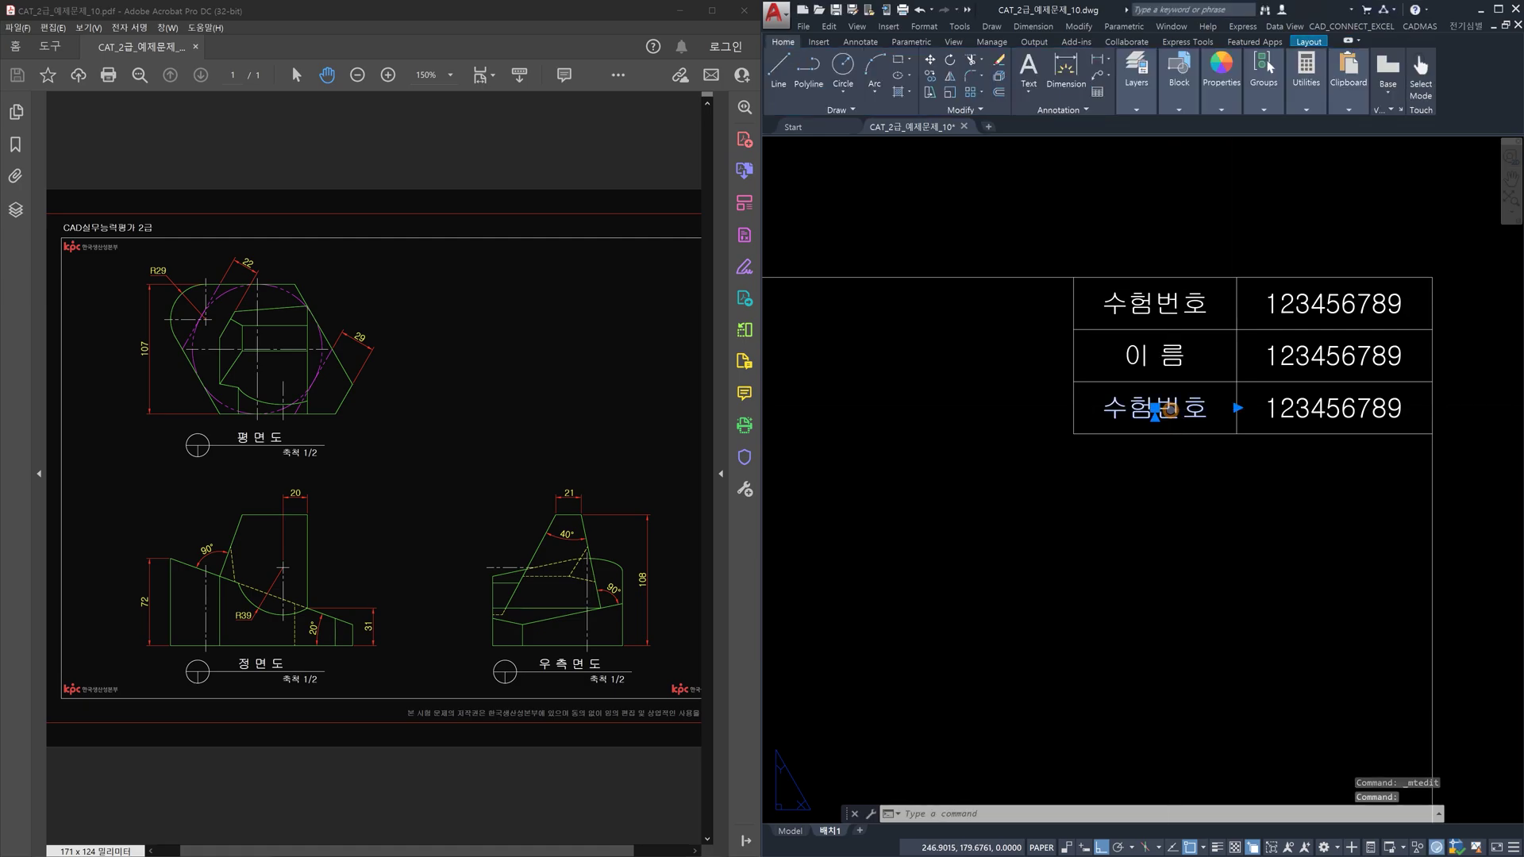
pyautogui.doubleClick(1171, 410)
pyautogui.moveTo(1210, 410); pyautogui.dragTo(1070, 413)
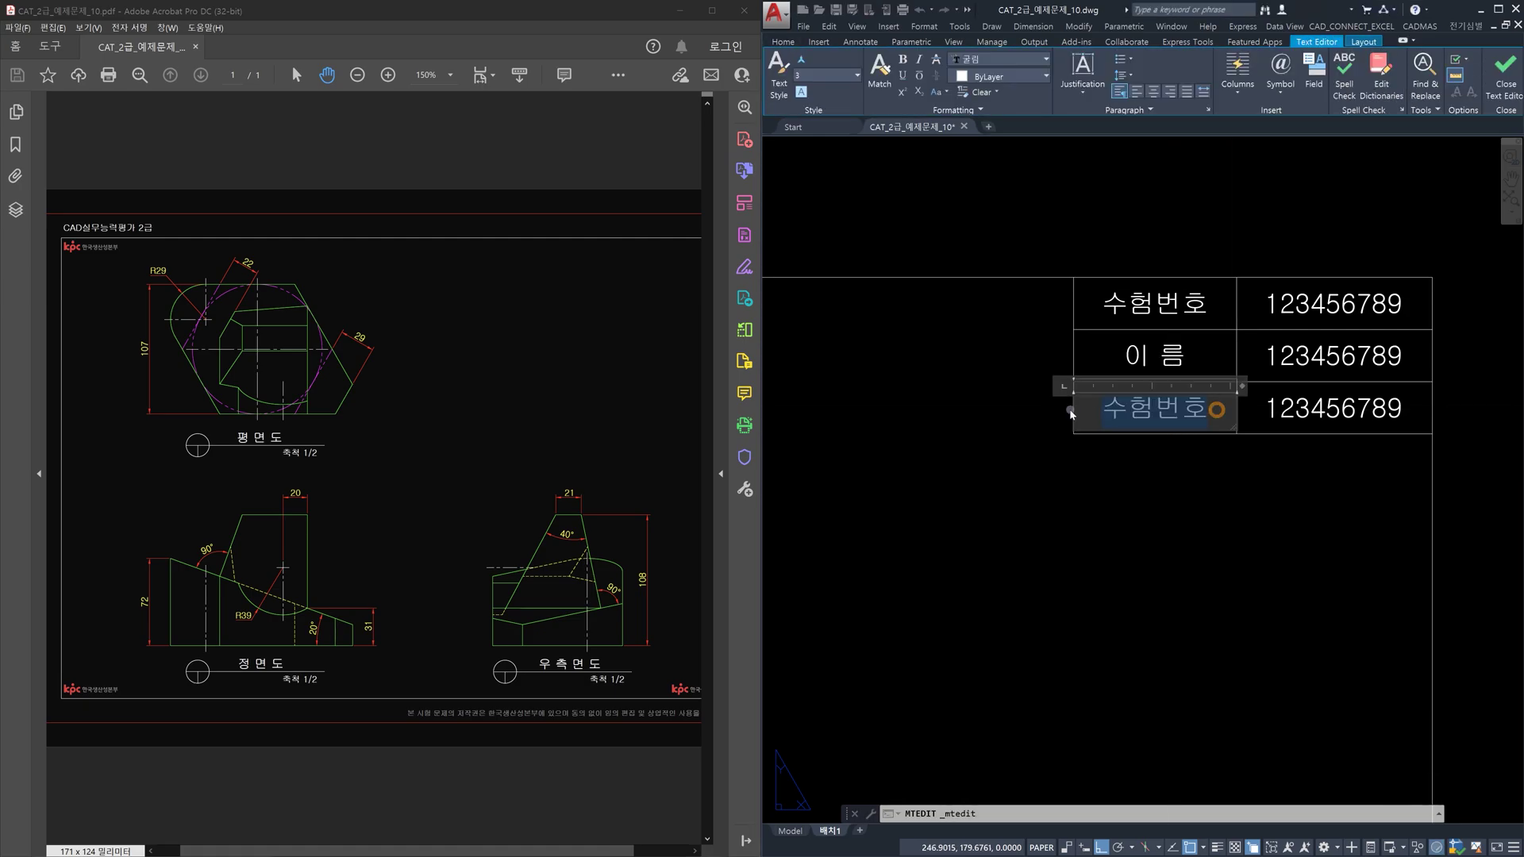
pyautogui.write('일 자')
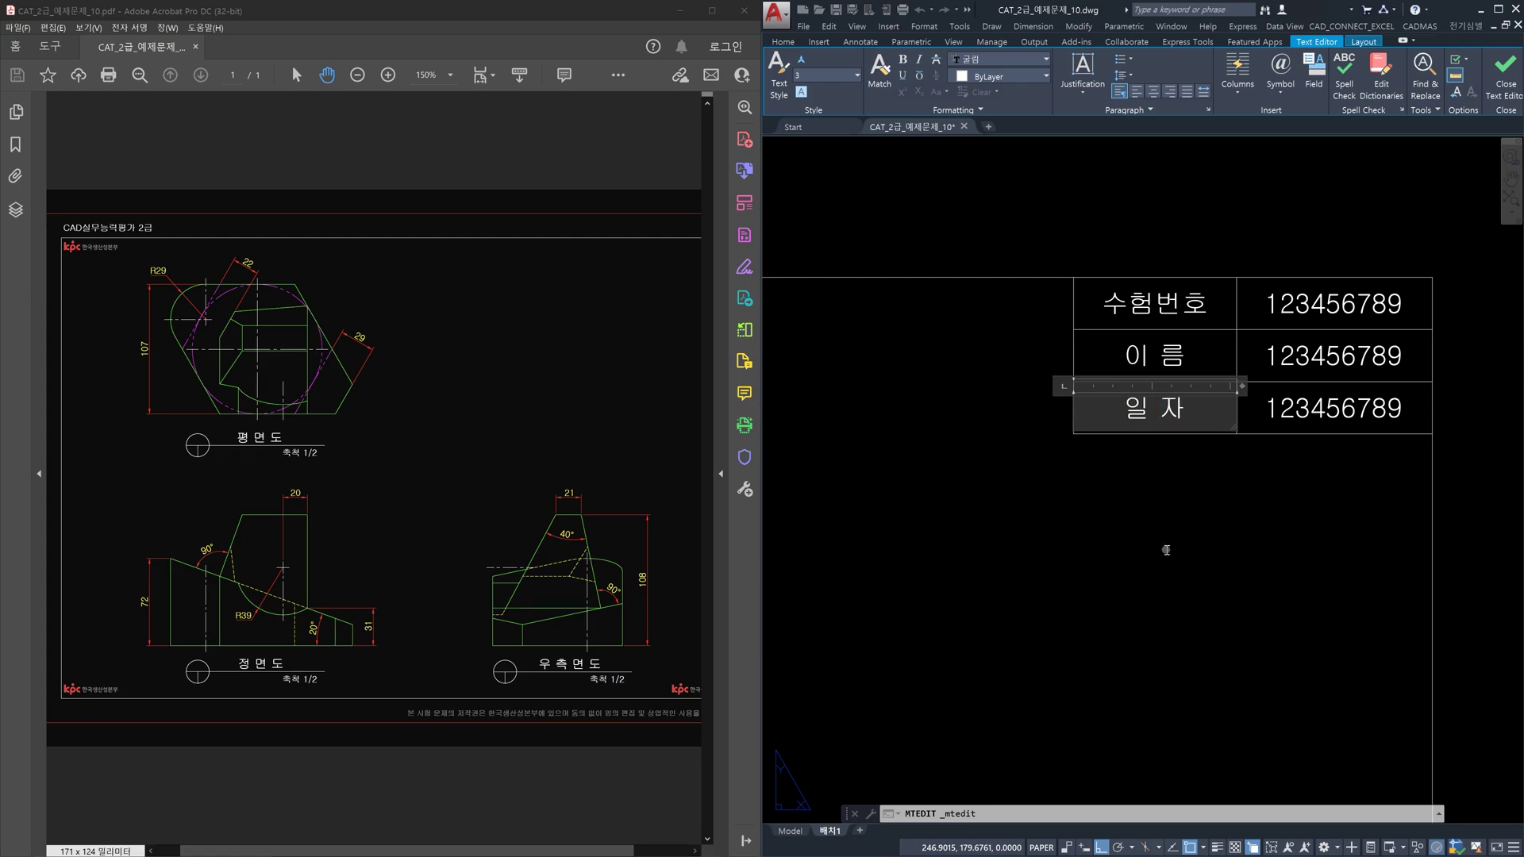
pyautogui.click(1165, 550)
pyautogui.press('Escape')
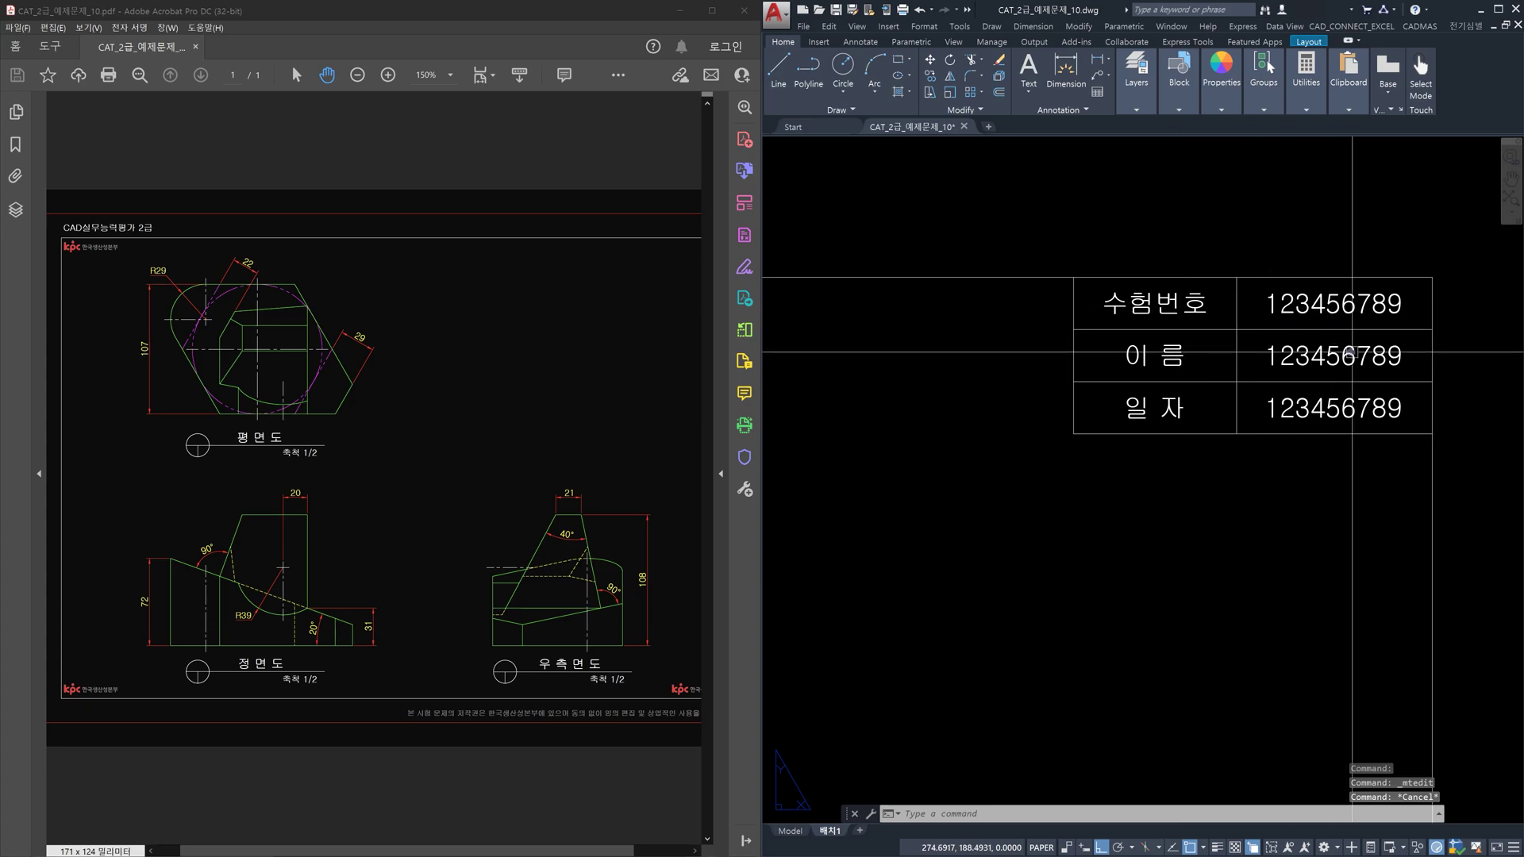
# Step: Replace the number in the 이 름 row's right-hand cell with the examinee's full name
pyautogui.click(1350, 354)
pyautogui.doubleClick(1350, 354)
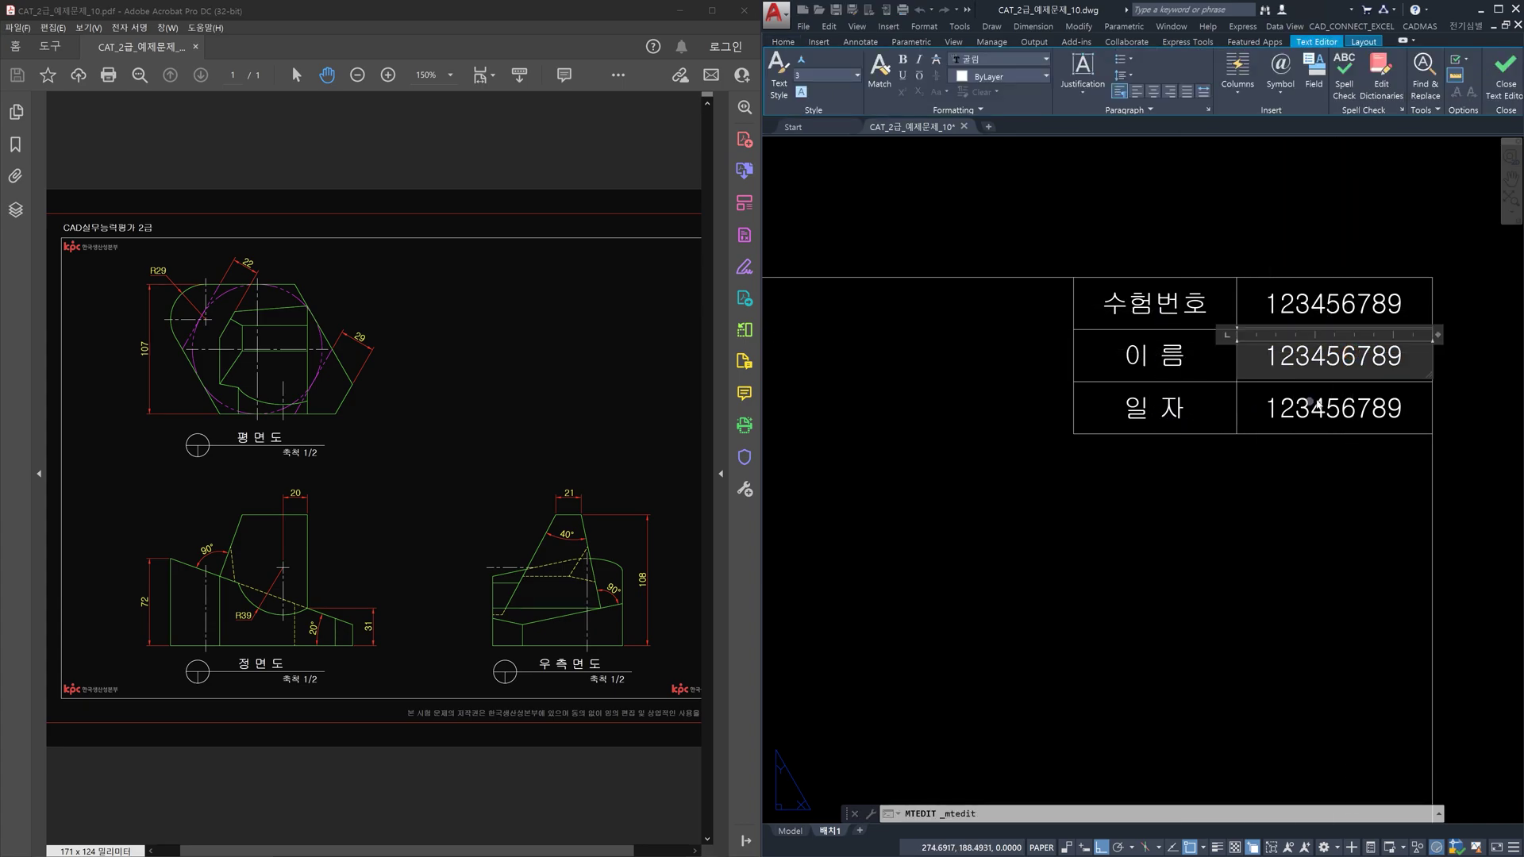
pyautogui.moveTo(1412, 362); pyautogui.dragTo(1209, 360)
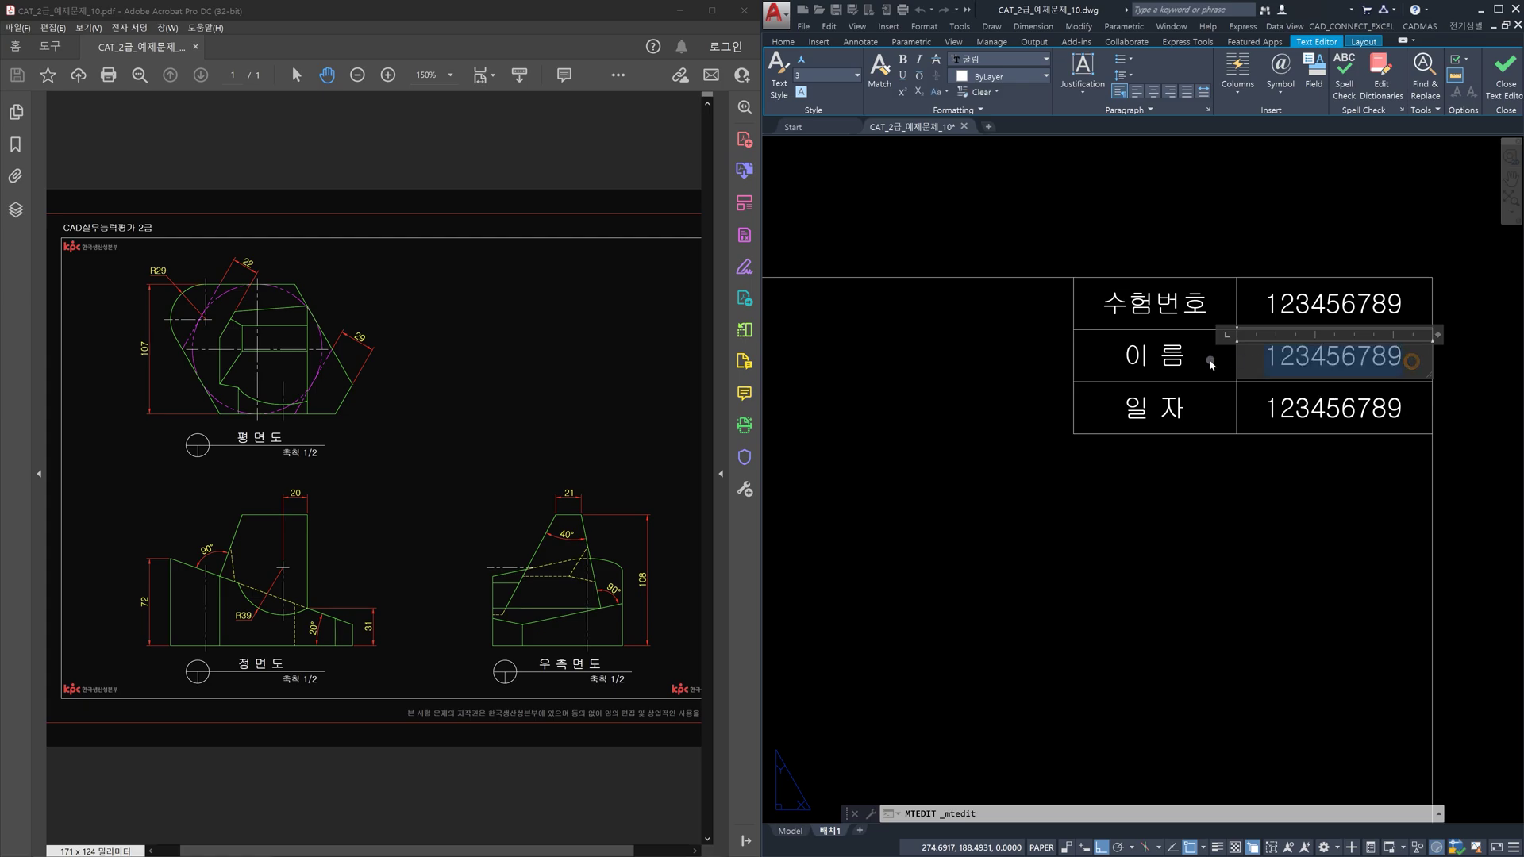
pyautogui.write('홍')
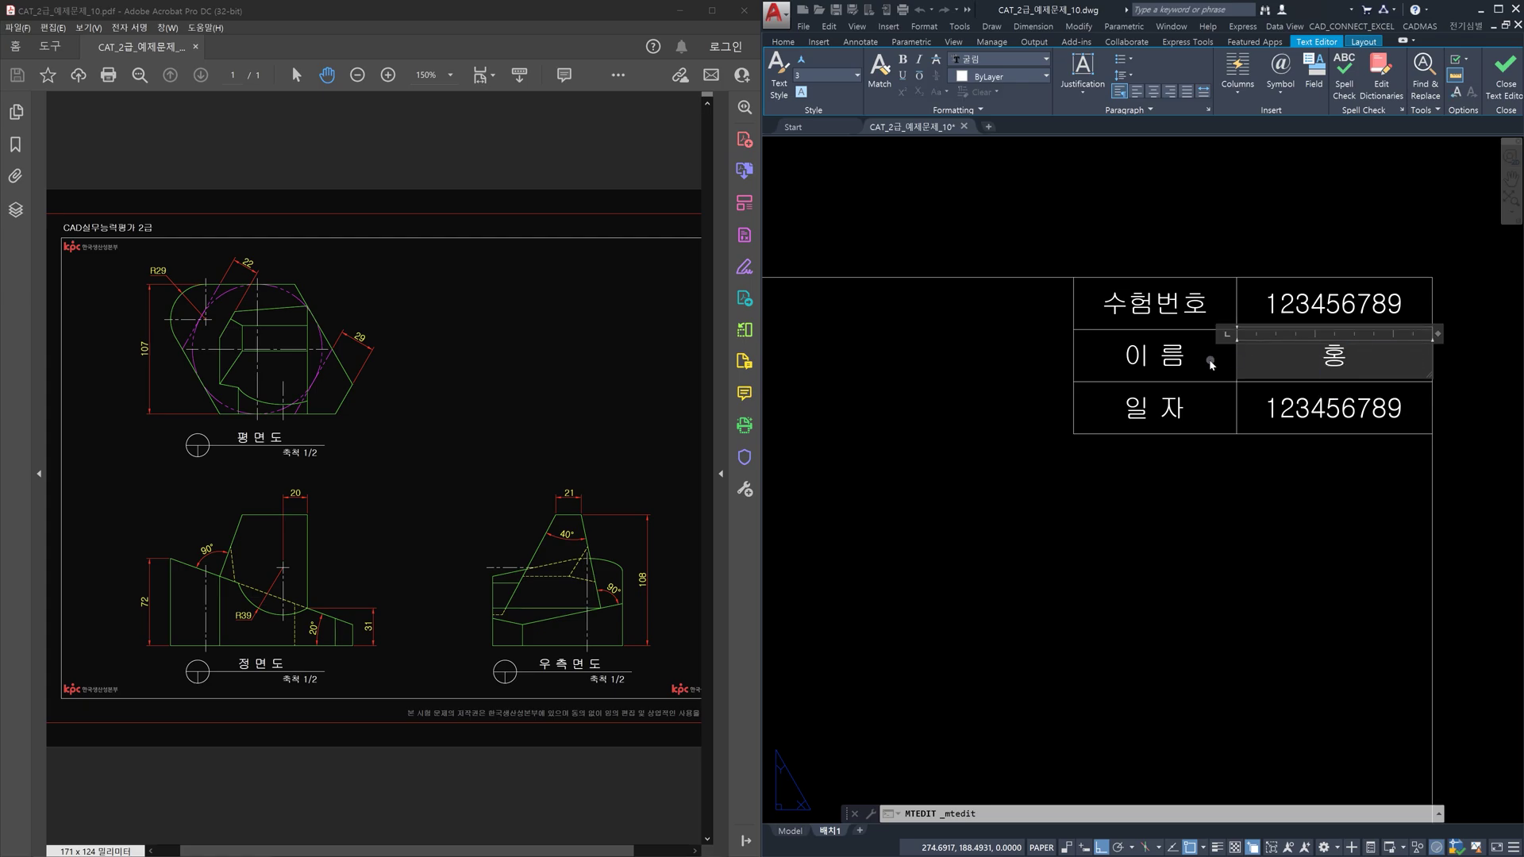
pyautogui.write('길')
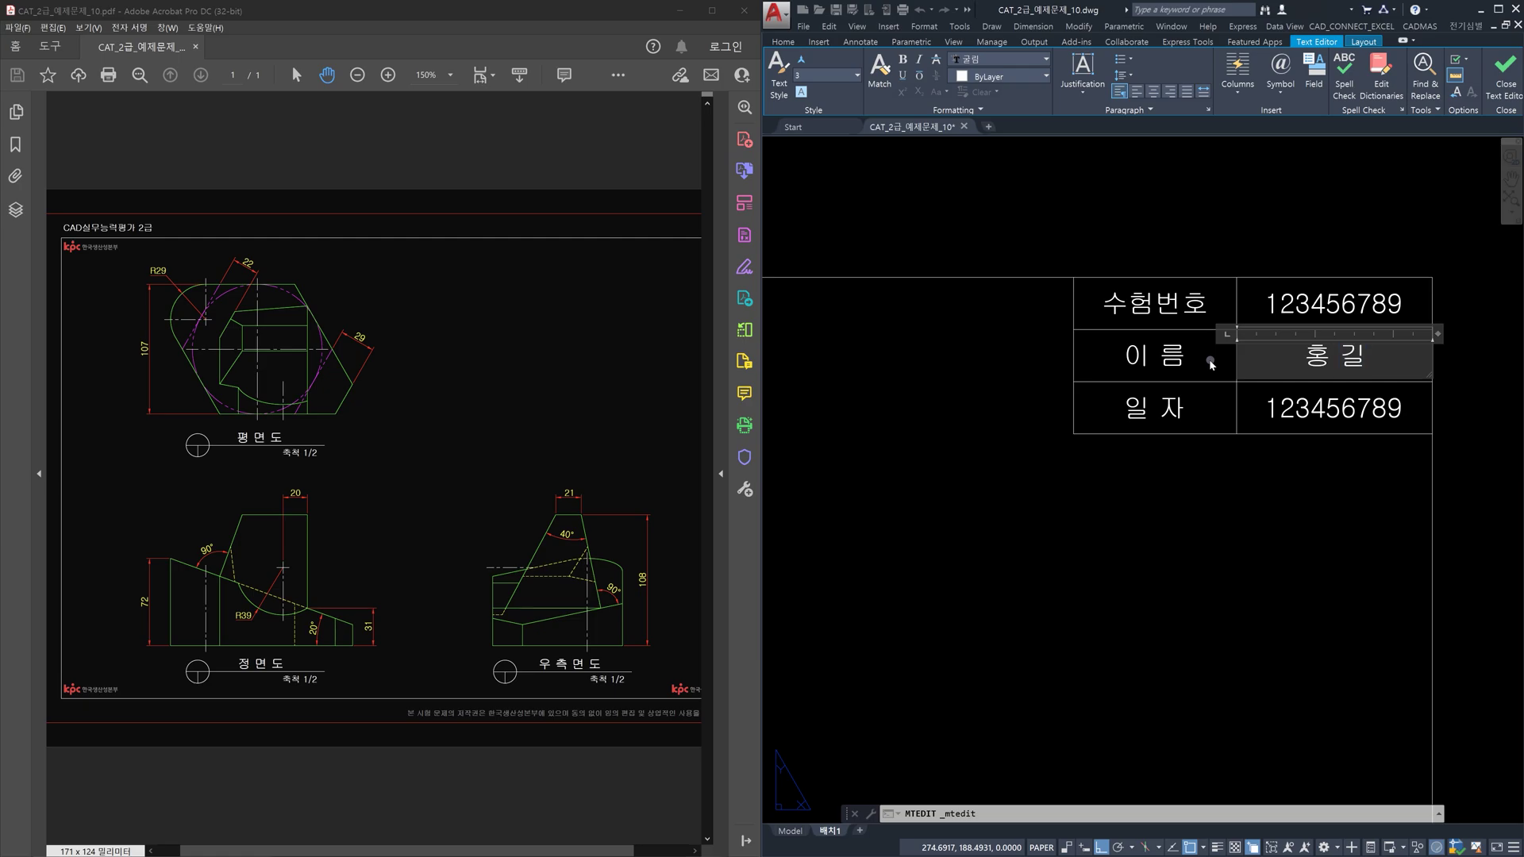
pyautogui.write('ㄷ동')
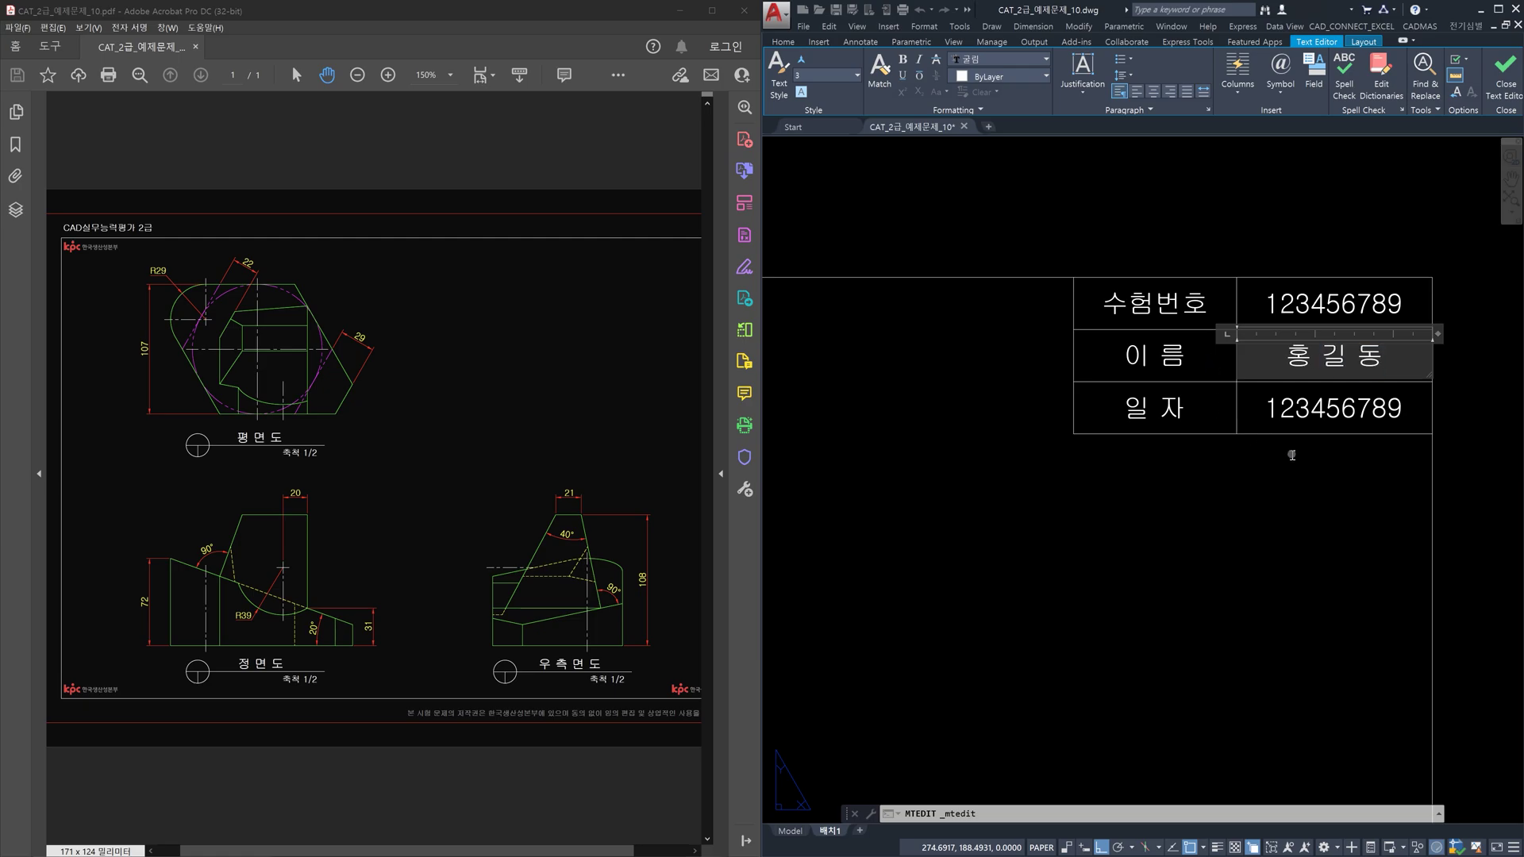
pyautogui.click(1292, 455)
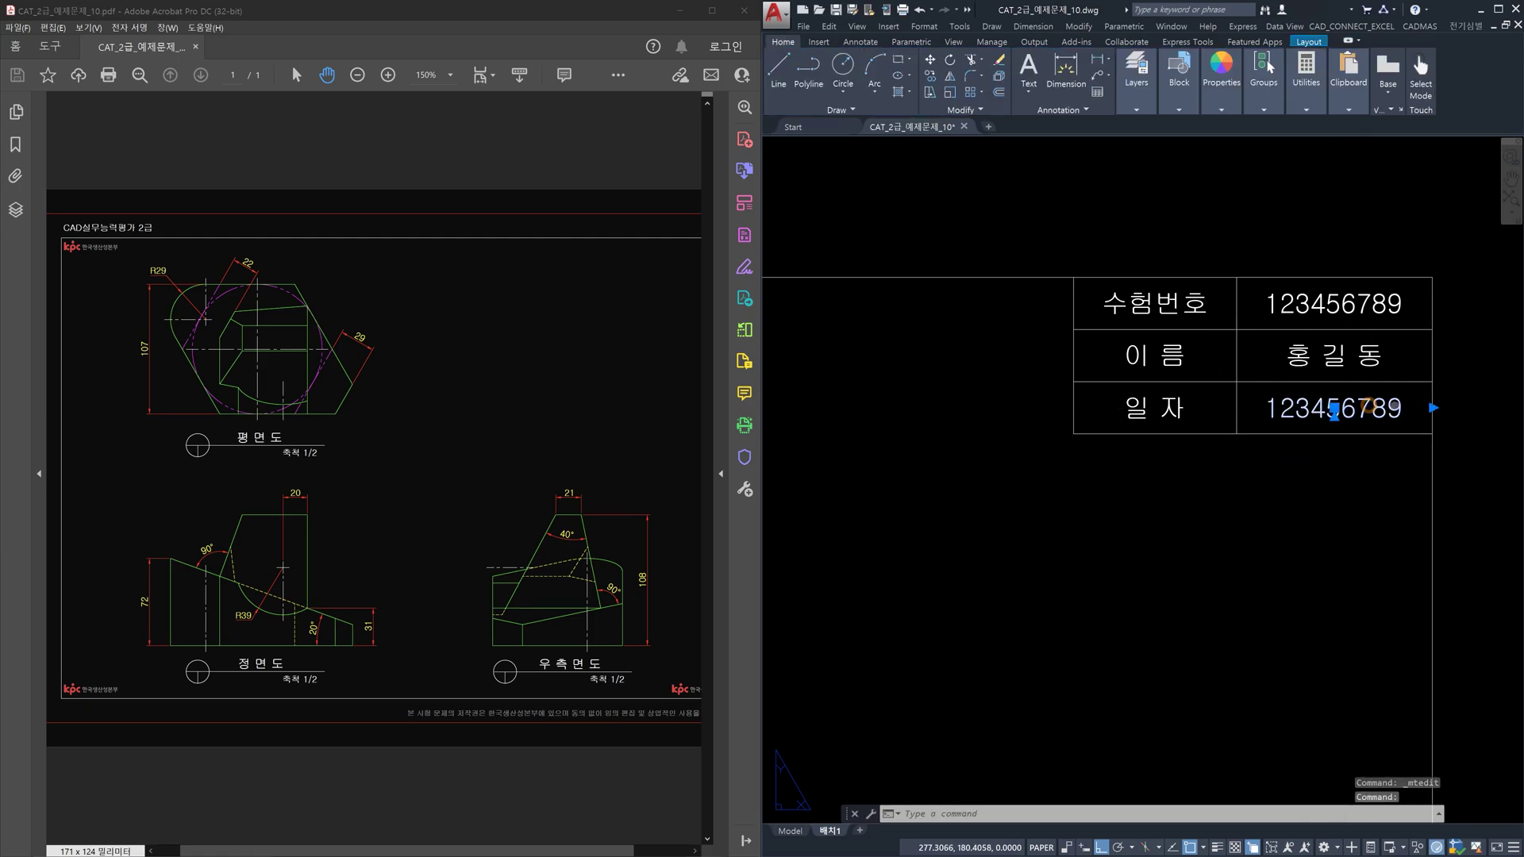
# Step: Replace the number in the 일 자 row's right-hand cell with the date 21. 12. 25
pyautogui.doubleClick(1396, 408)
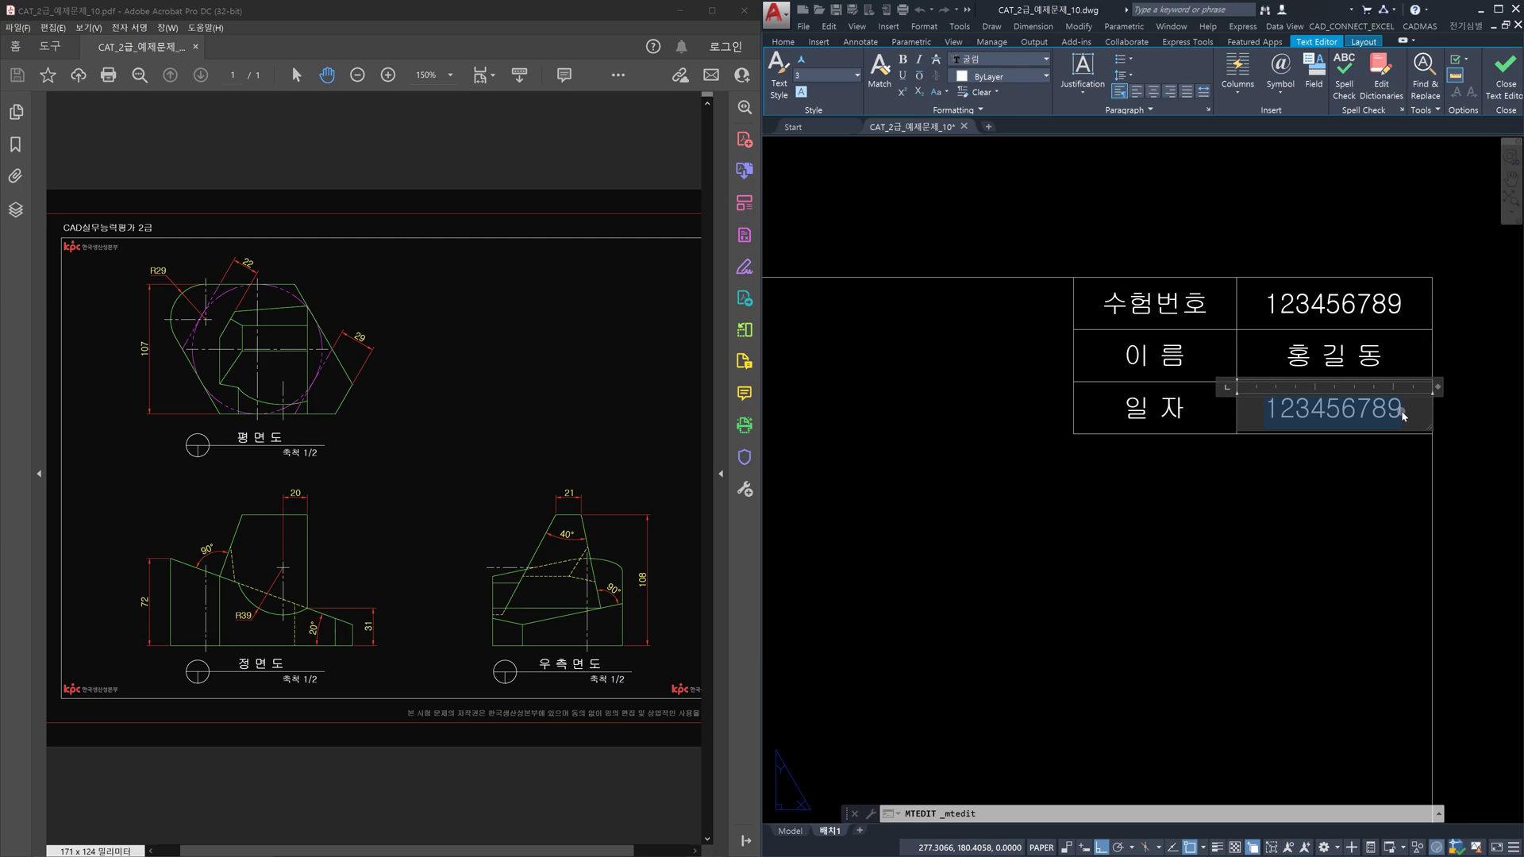
pyautogui.write('21')
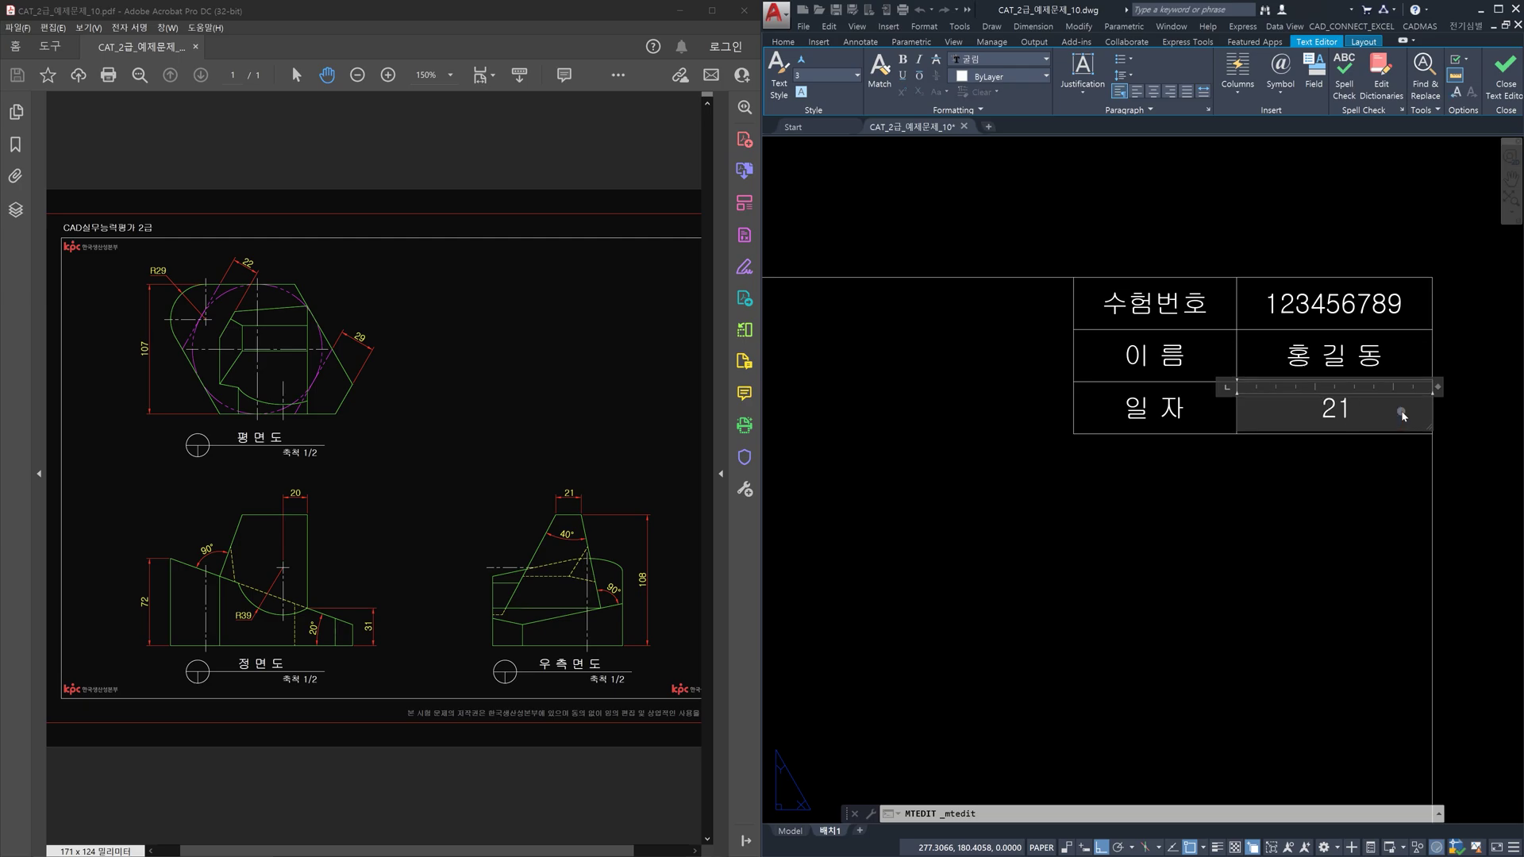
pyautogui.write('.11')
pyautogui.write('.')
pyautogui.press('BackSpace')
pyautogui.press('BackSpace')
pyautogui.write('2. 25')
pyautogui.click(1331, 532)
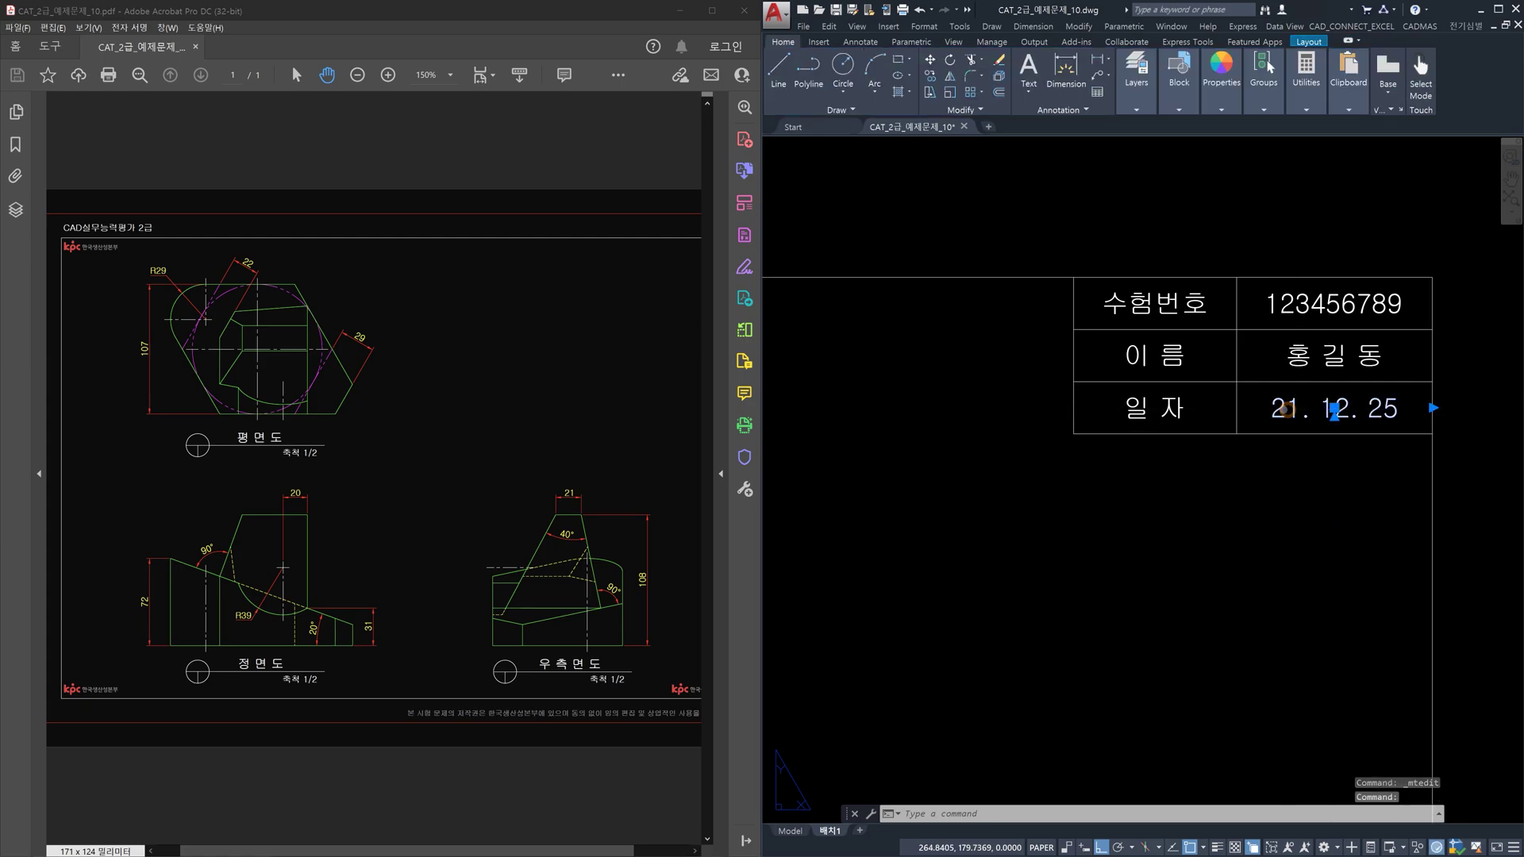
# Step: Extend the year in the title block's date to four digits so it reads 2021. 12. 25
pyautogui.doubleClick(1286, 409)
pyautogui.write('20')
pyautogui.press('Escape')
pyautogui.press('Escape')
pyautogui.press('Escape')
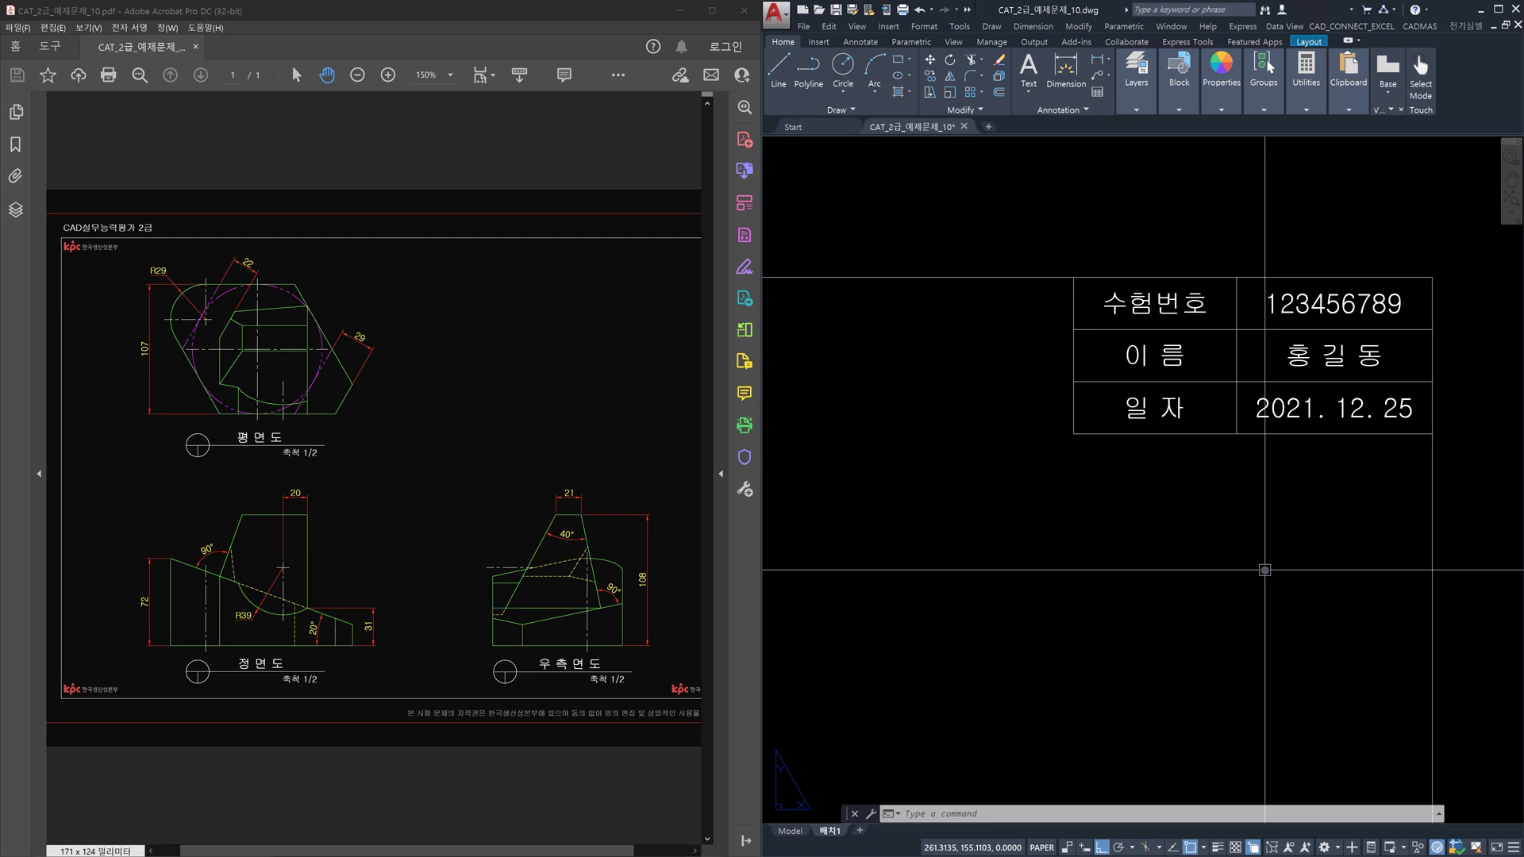
pyautogui.press('Escape')
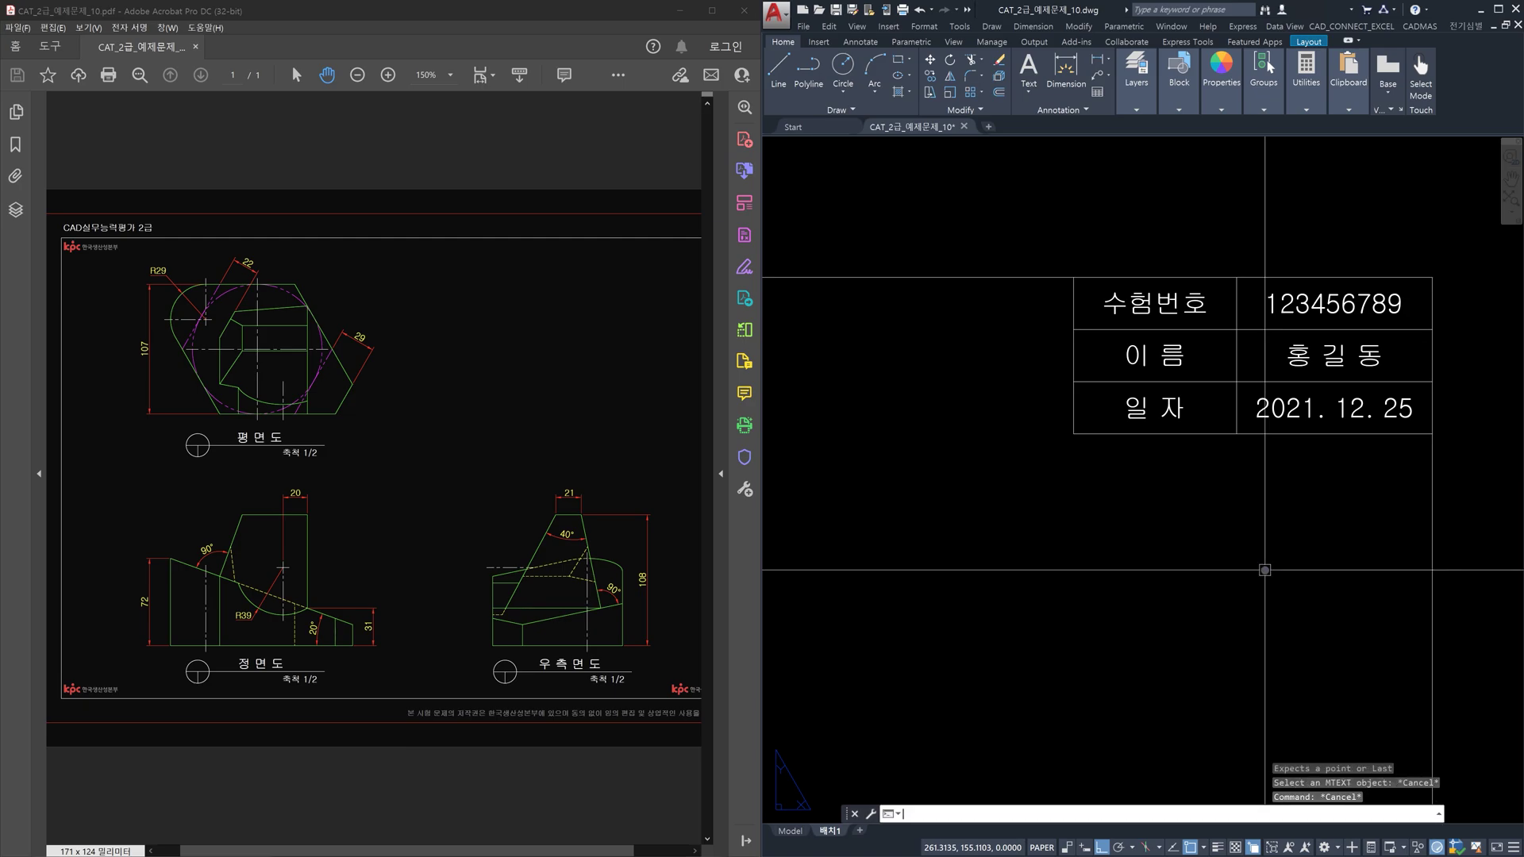
# Step: Create three viewports in the Right arrangement with MVIEW, spanning the border from its lower-left to its upper-right corner
pyautogui.write('z')
pyautogui.press('Return')
pyautogui.write('a')
pyautogui.press('Return')
pyautogui.press('Escape')
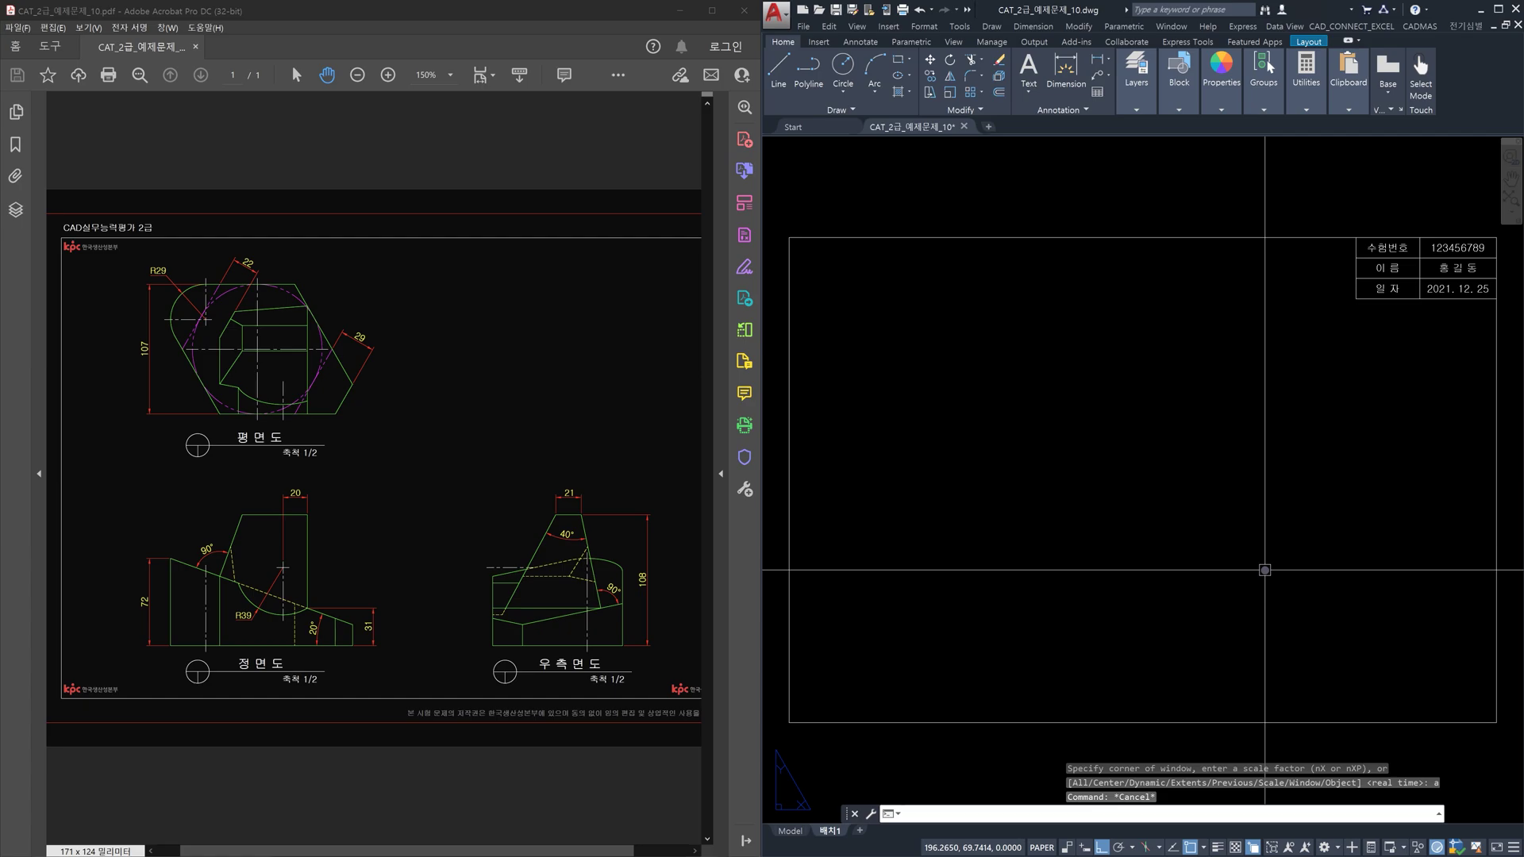
pyautogui.write('mv')
pyautogui.press('Return')
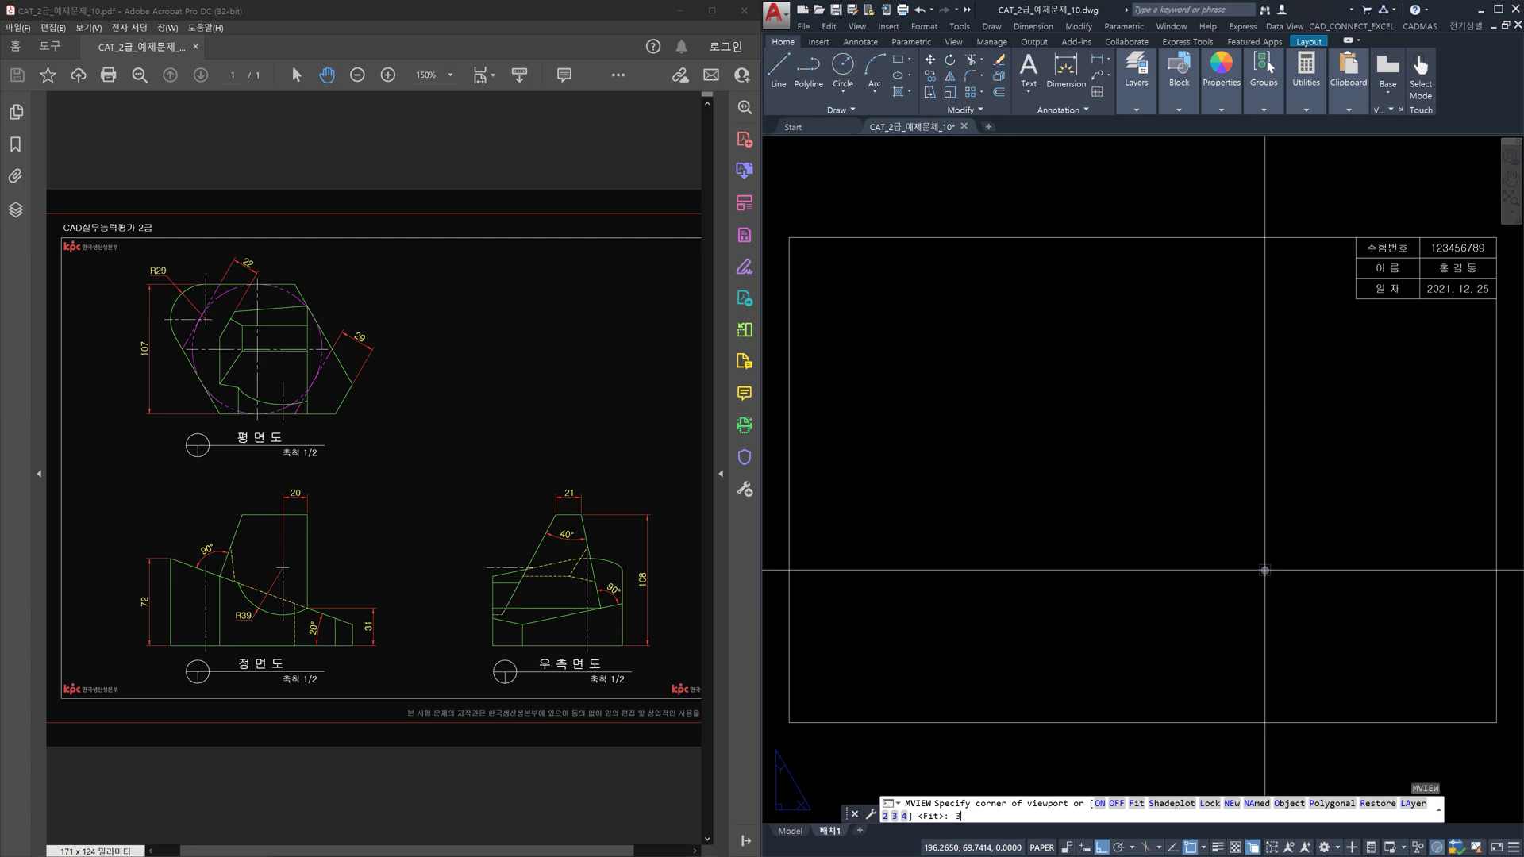
pyautogui.press('Return')
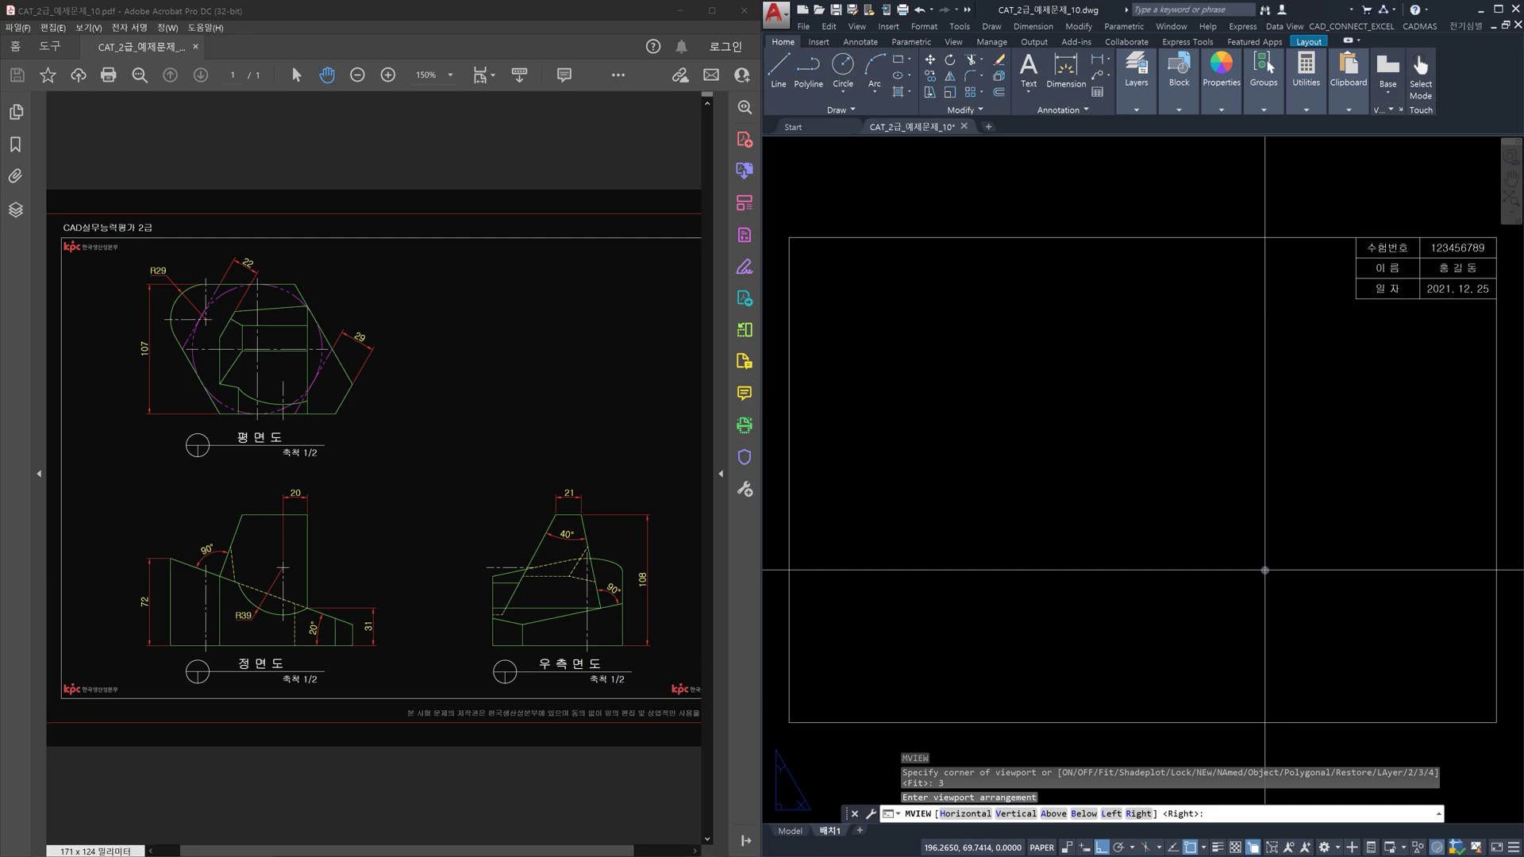
pyautogui.press('Return')
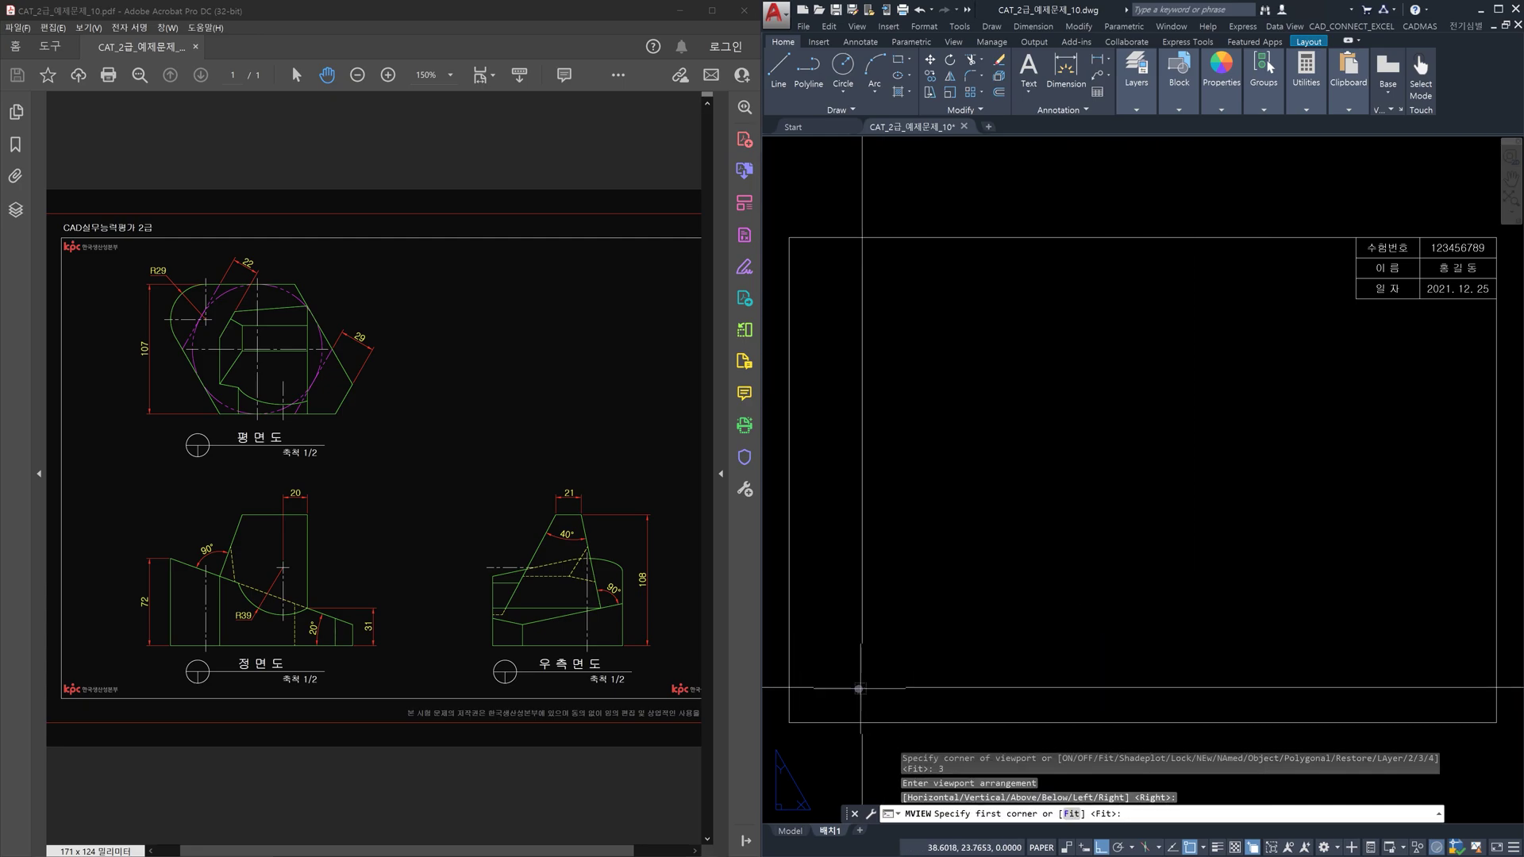
pyautogui.click(823, 721)
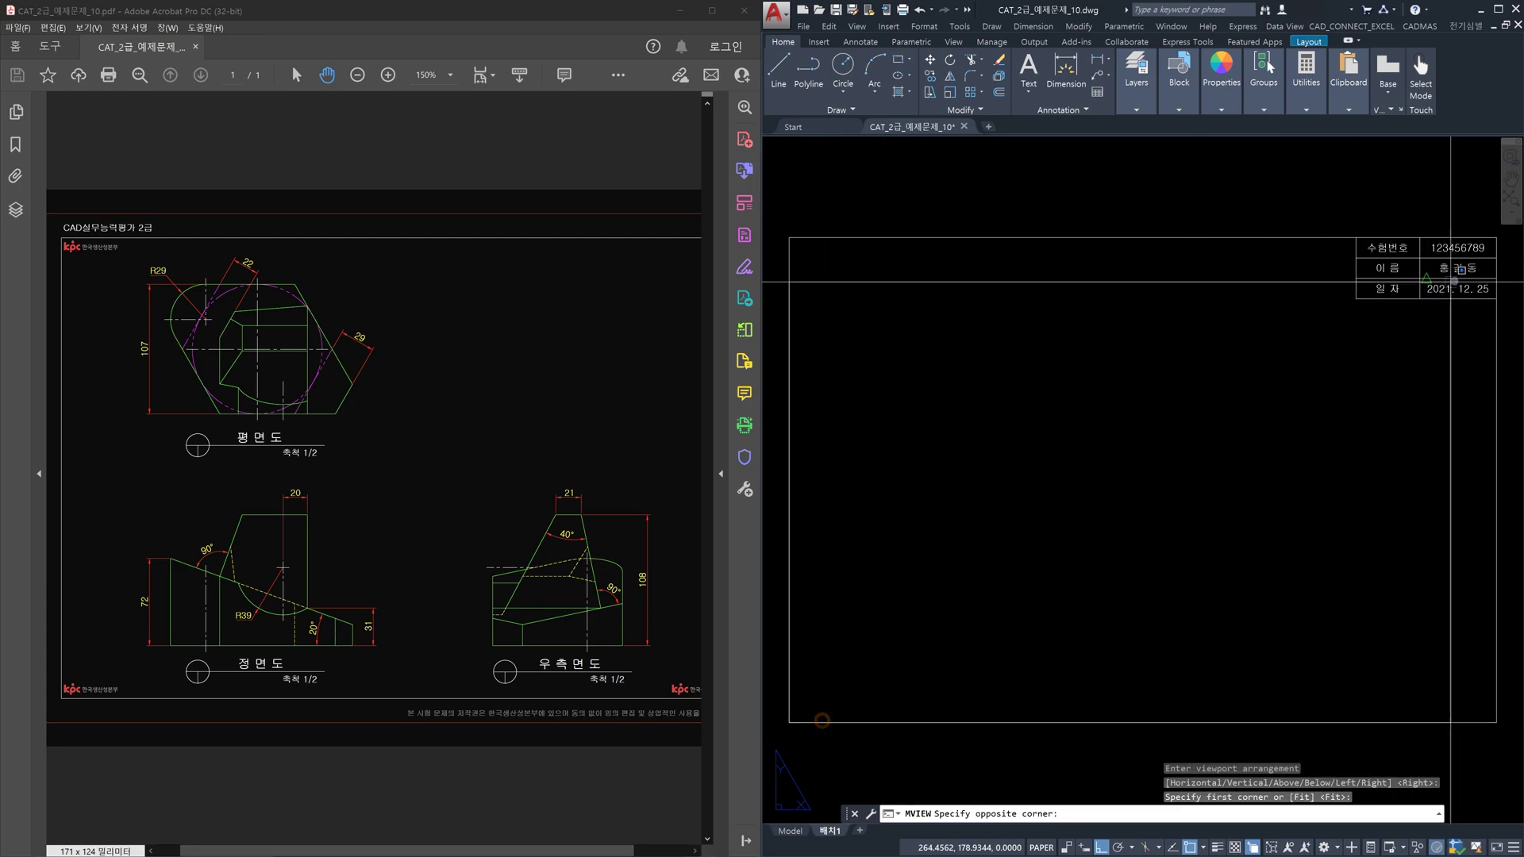
pyautogui.click(1487, 238)
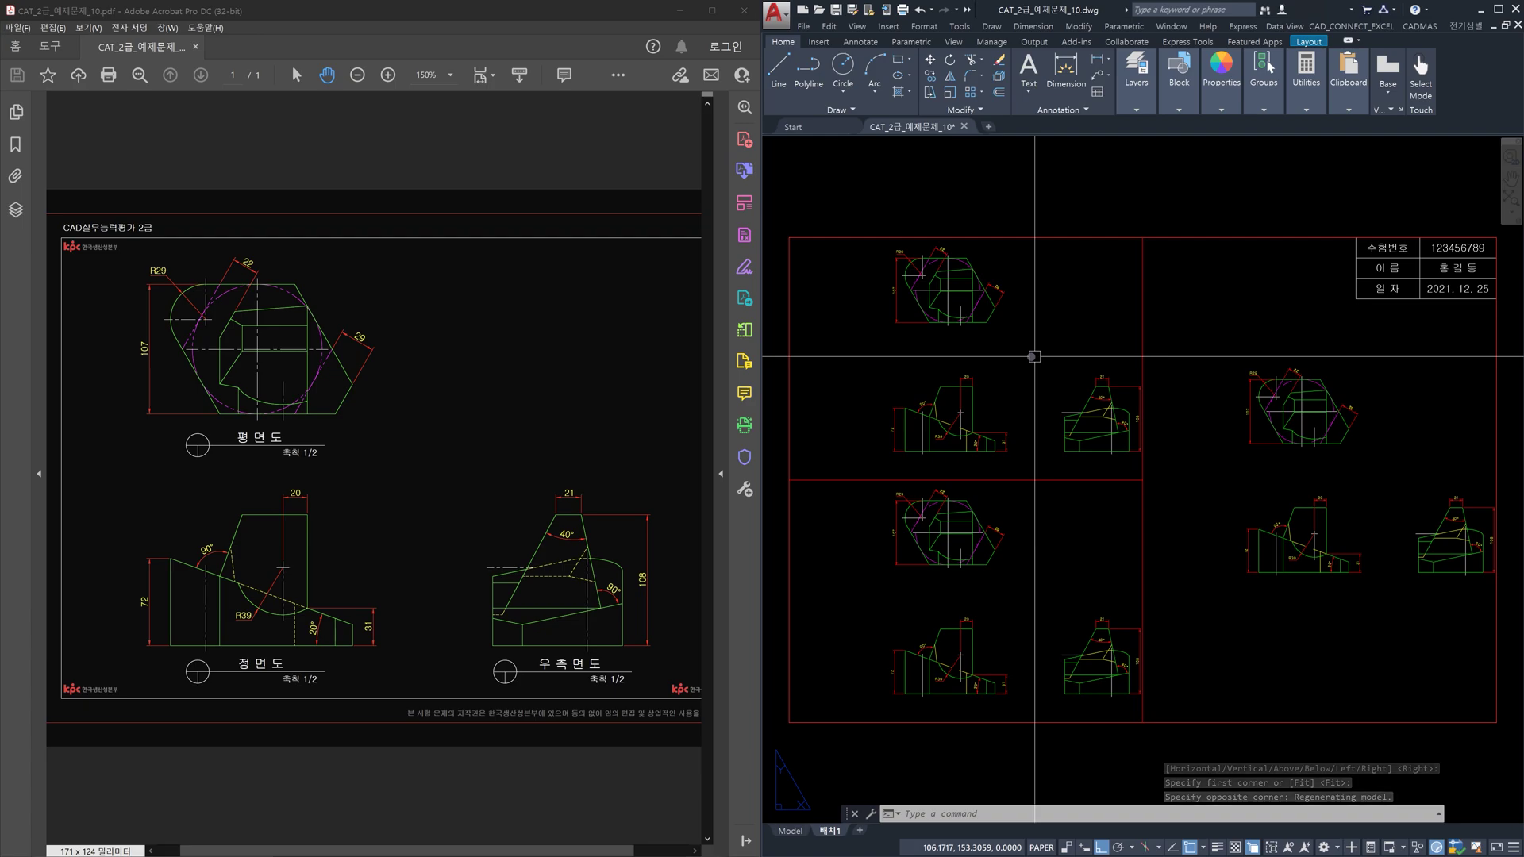
# Step: Centre the plan, front and side views roughly in the upper-left, lower-left and right viewports respectively, and return to paper space
pyautogui.doubleClick(1032, 355)
pyautogui.moveTo(1018, 351)
pyautogui.mouseDown(button='middle')
pyautogui.moveTo(1062, 436)
pyautogui.moveTo(1058, 413)
pyautogui.moveTo(1031, 403)
pyautogui.mouseUp(button='middle')
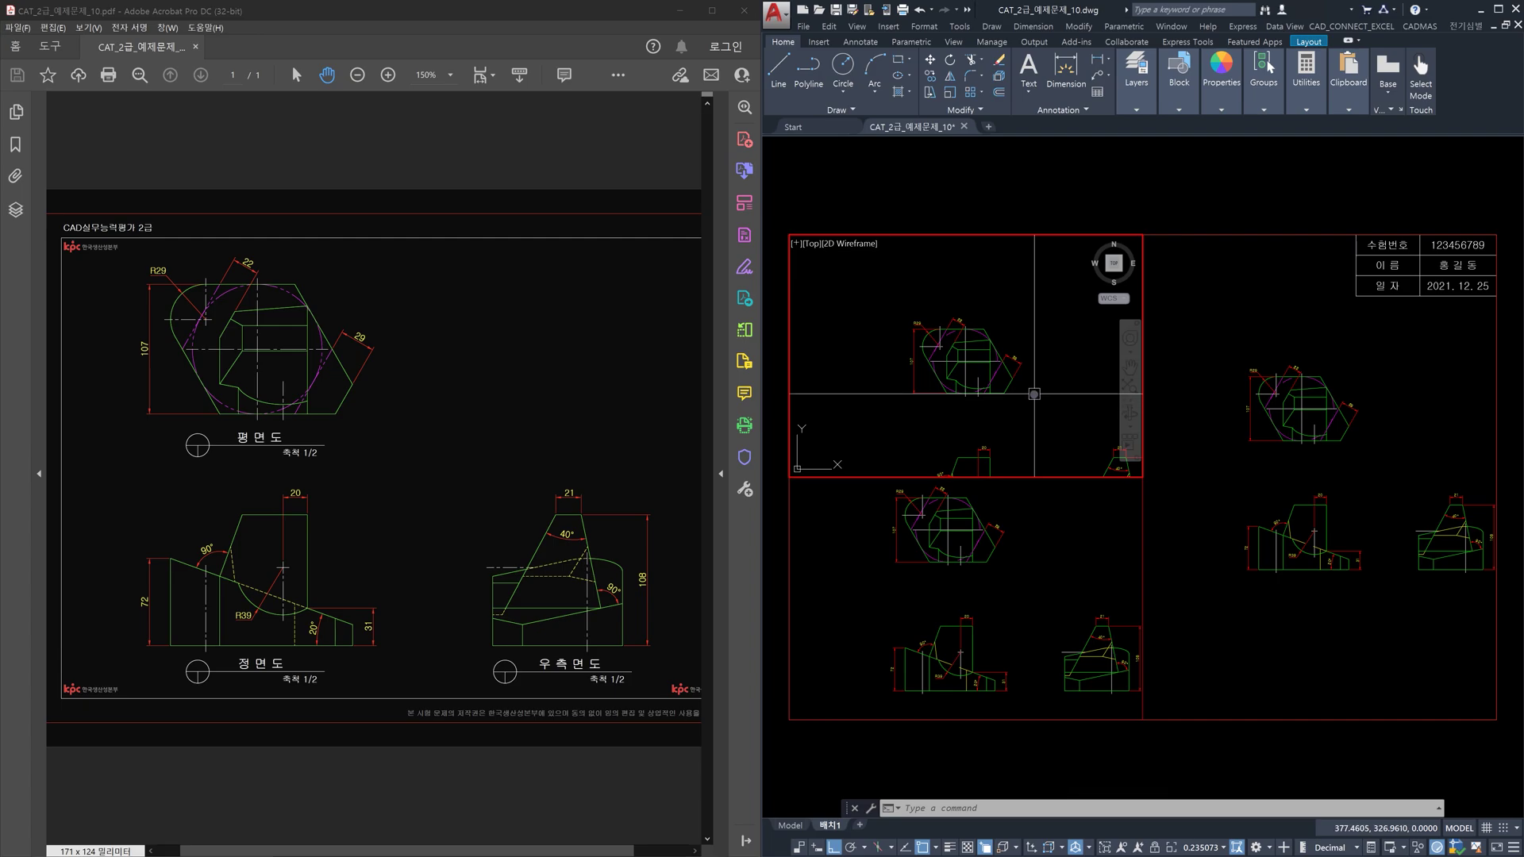
pyautogui.click(1037, 588)
pyautogui.moveTo(1001, 632)
pyautogui.mouseDown(button='middle')
pyautogui.moveTo(1032, 569)
pyautogui.moveTo(1011, 569)
pyautogui.mouseUp(button='middle')
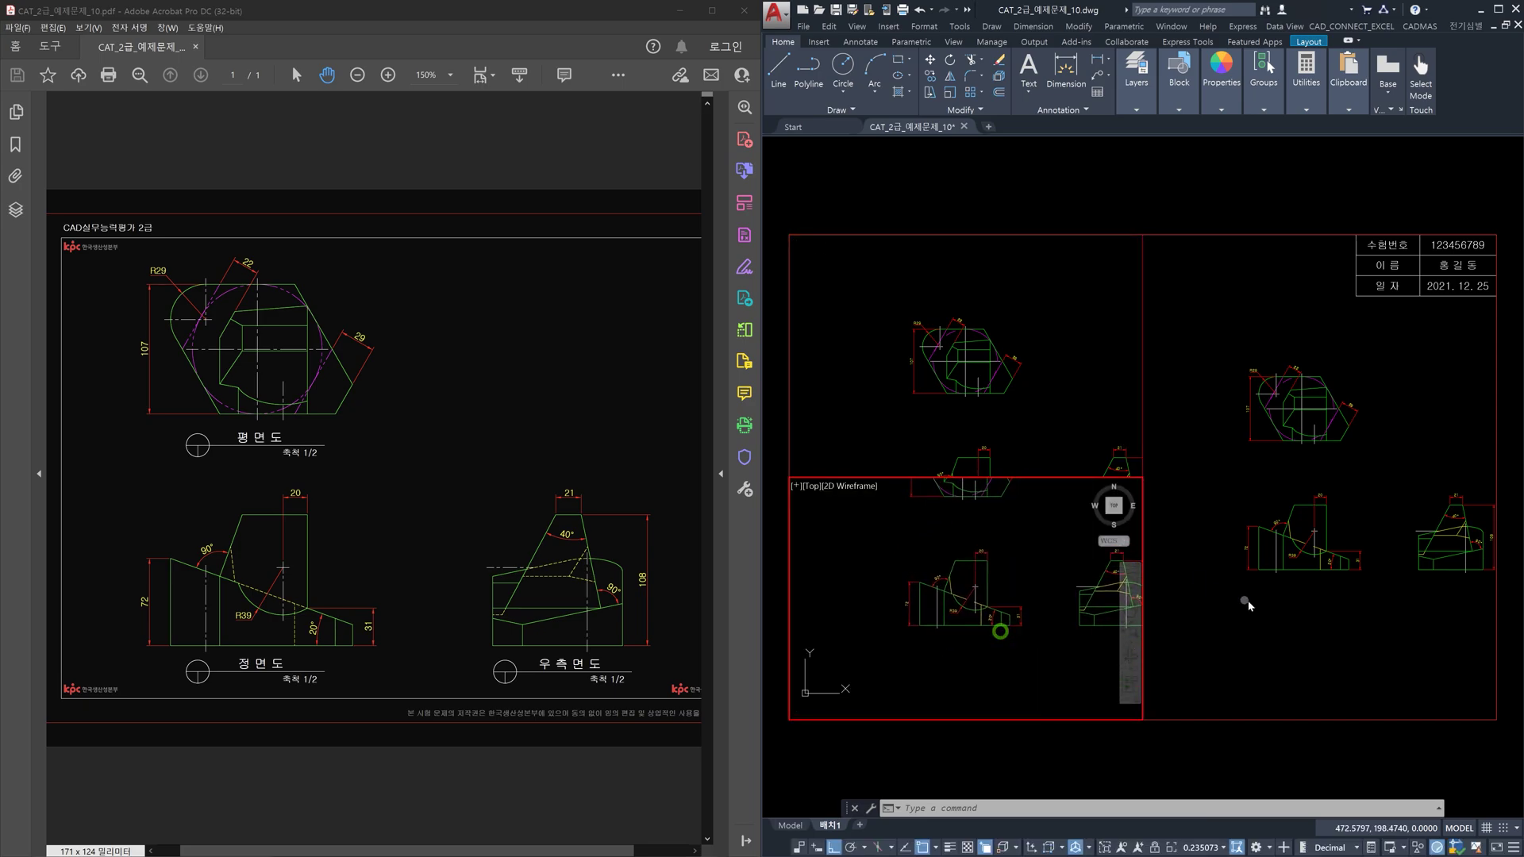
pyautogui.click(1355, 616)
pyautogui.moveTo(1448, 627); pyautogui.dragTo(1320, 558, button='middle')
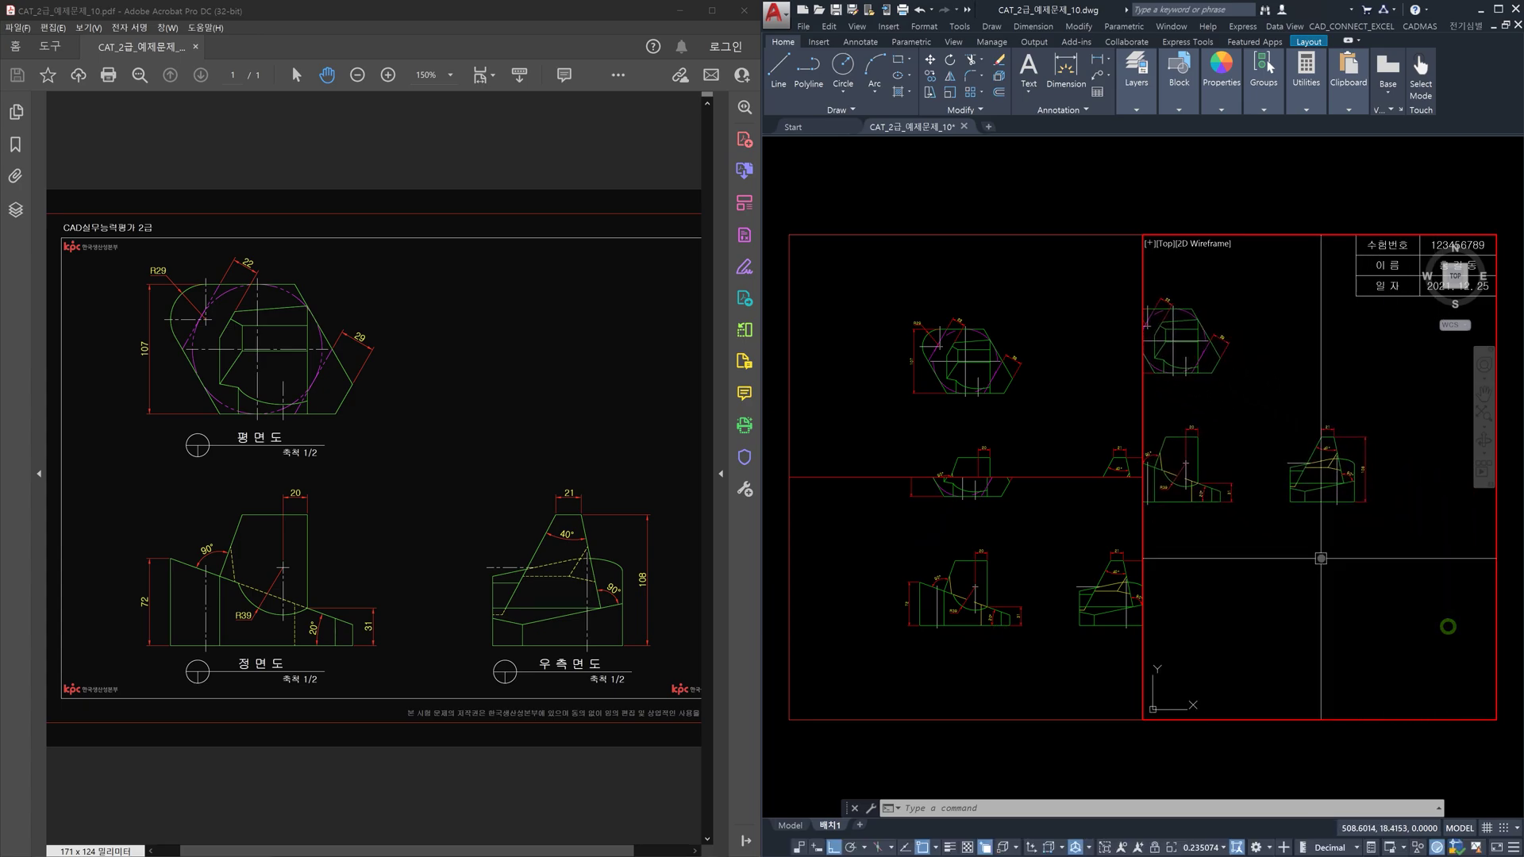
pyautogui.doubleClick(1150, 189)
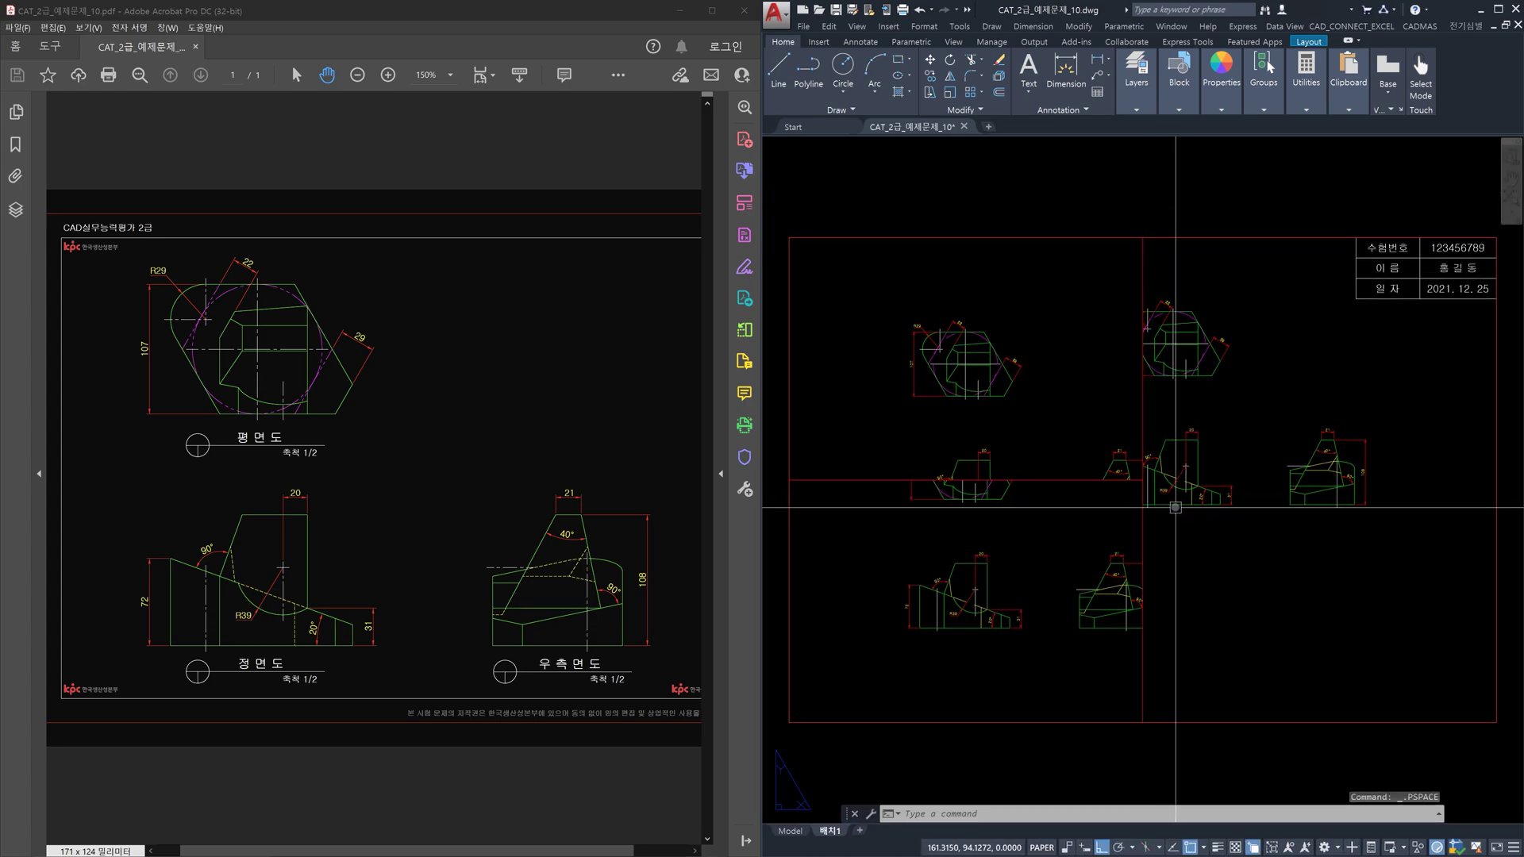
# Step: Set the scale of all three viewports to 1:2
pyautogui.click(1242, 569)
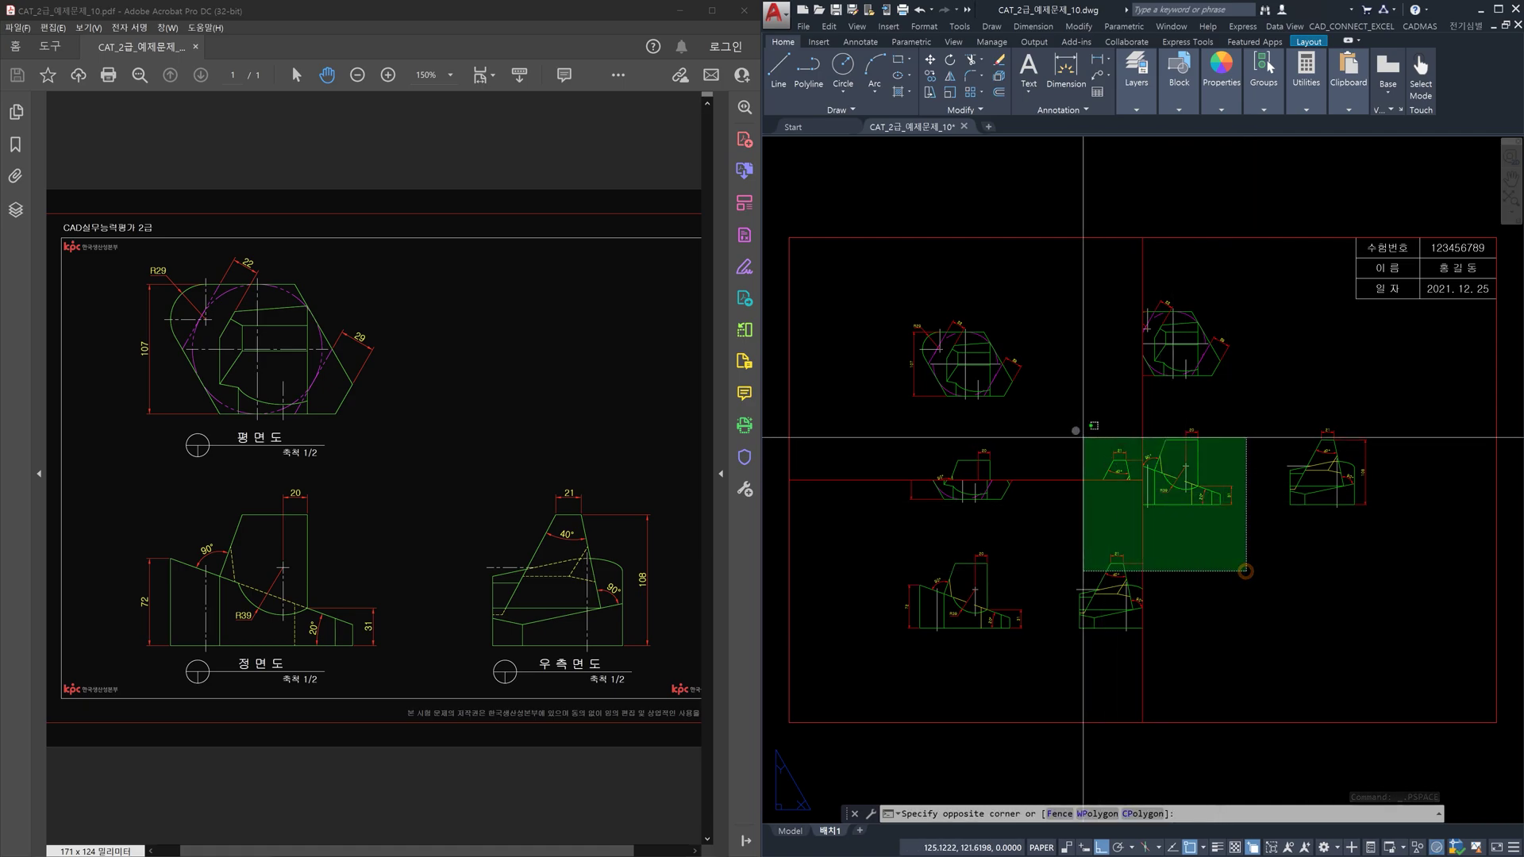
pyautogui.click(1071, 427)
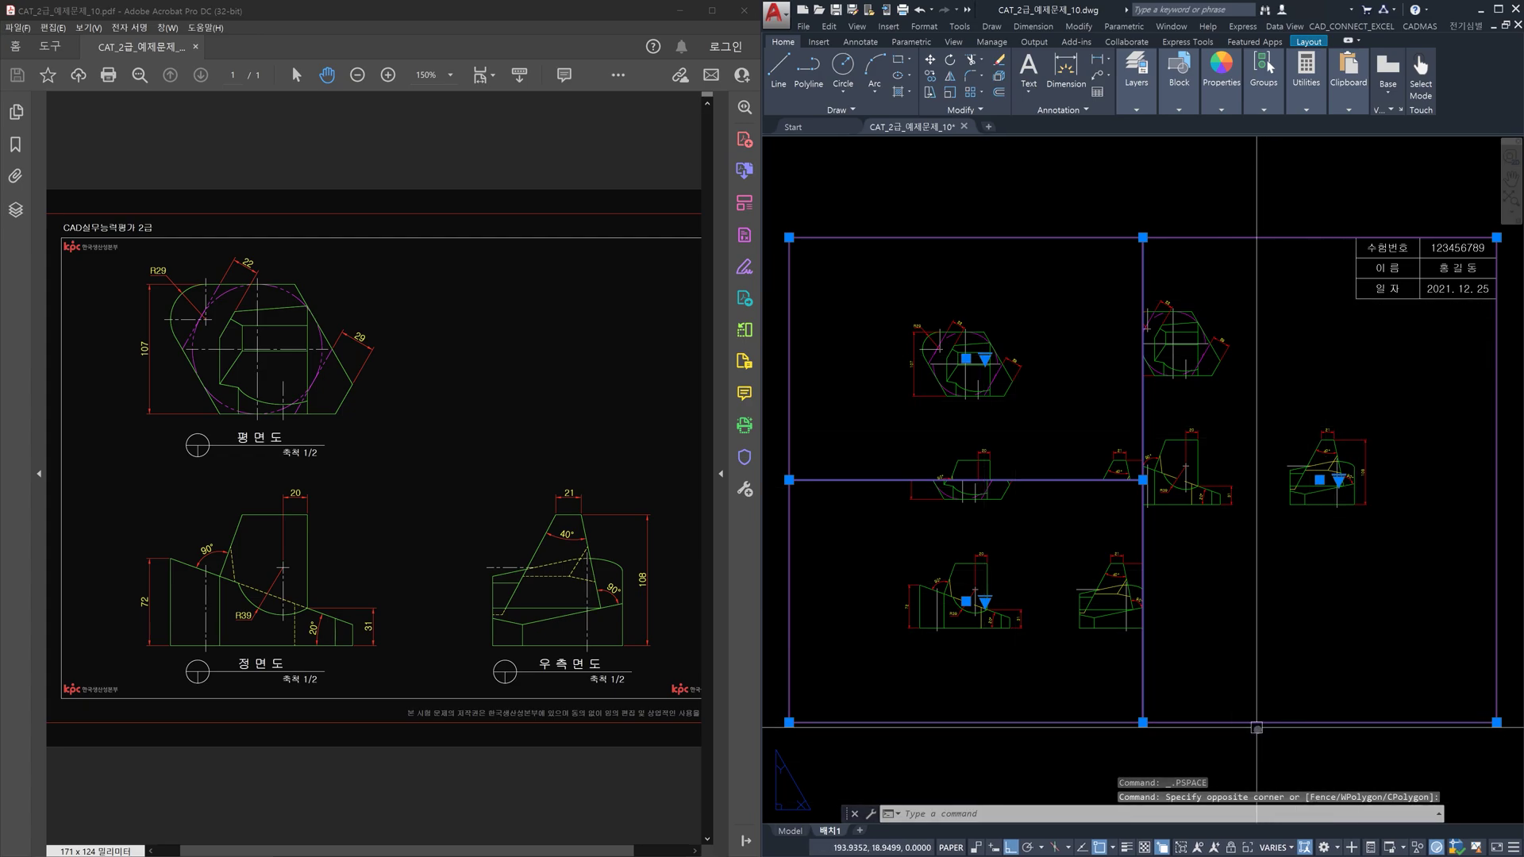
pyautogui.click(1274, 847)
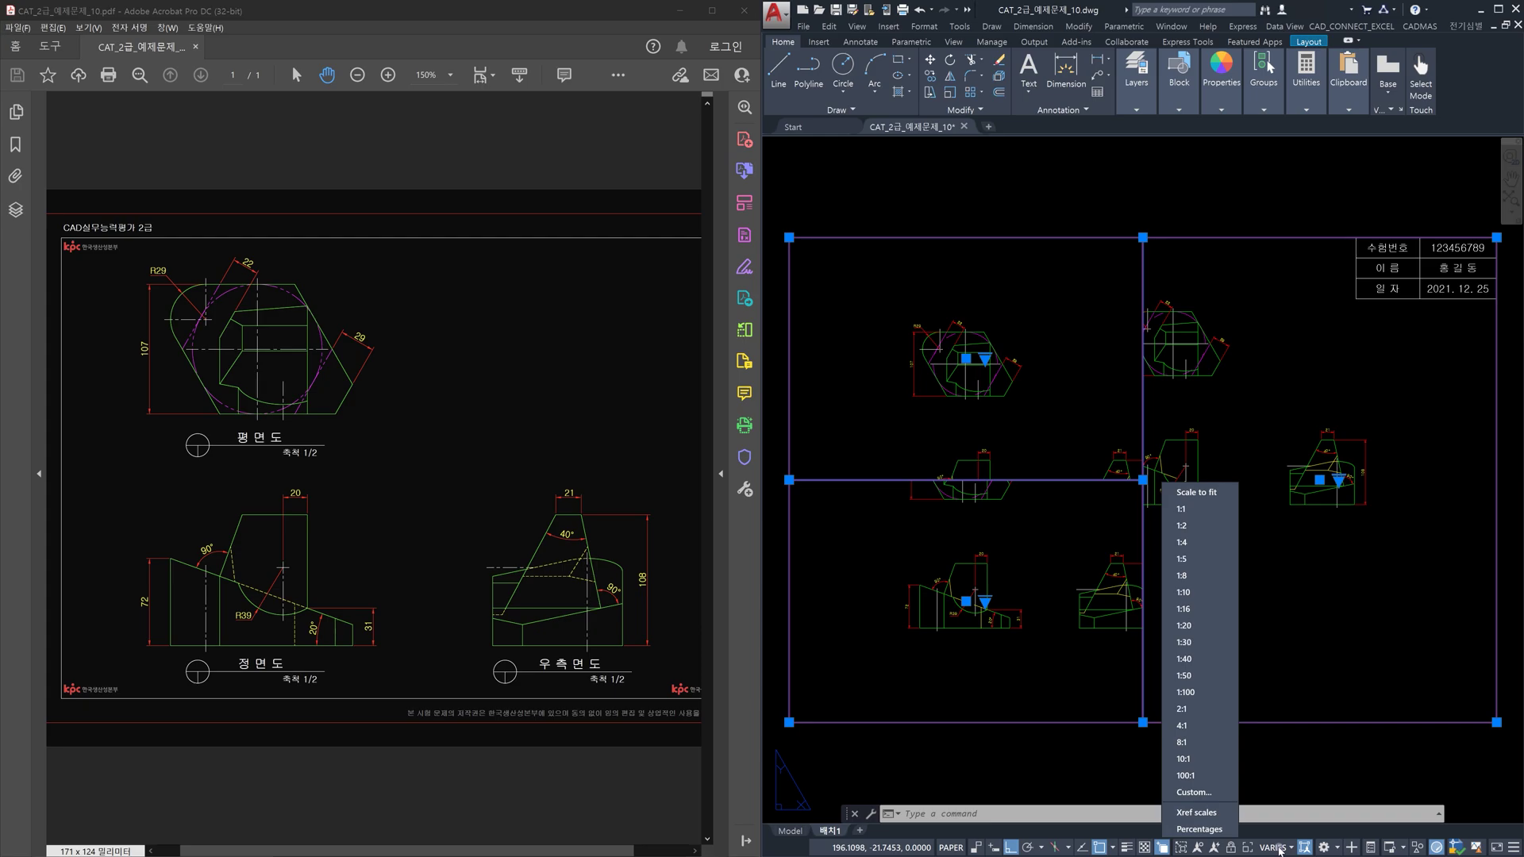
pyautogui.click(1208, 525)
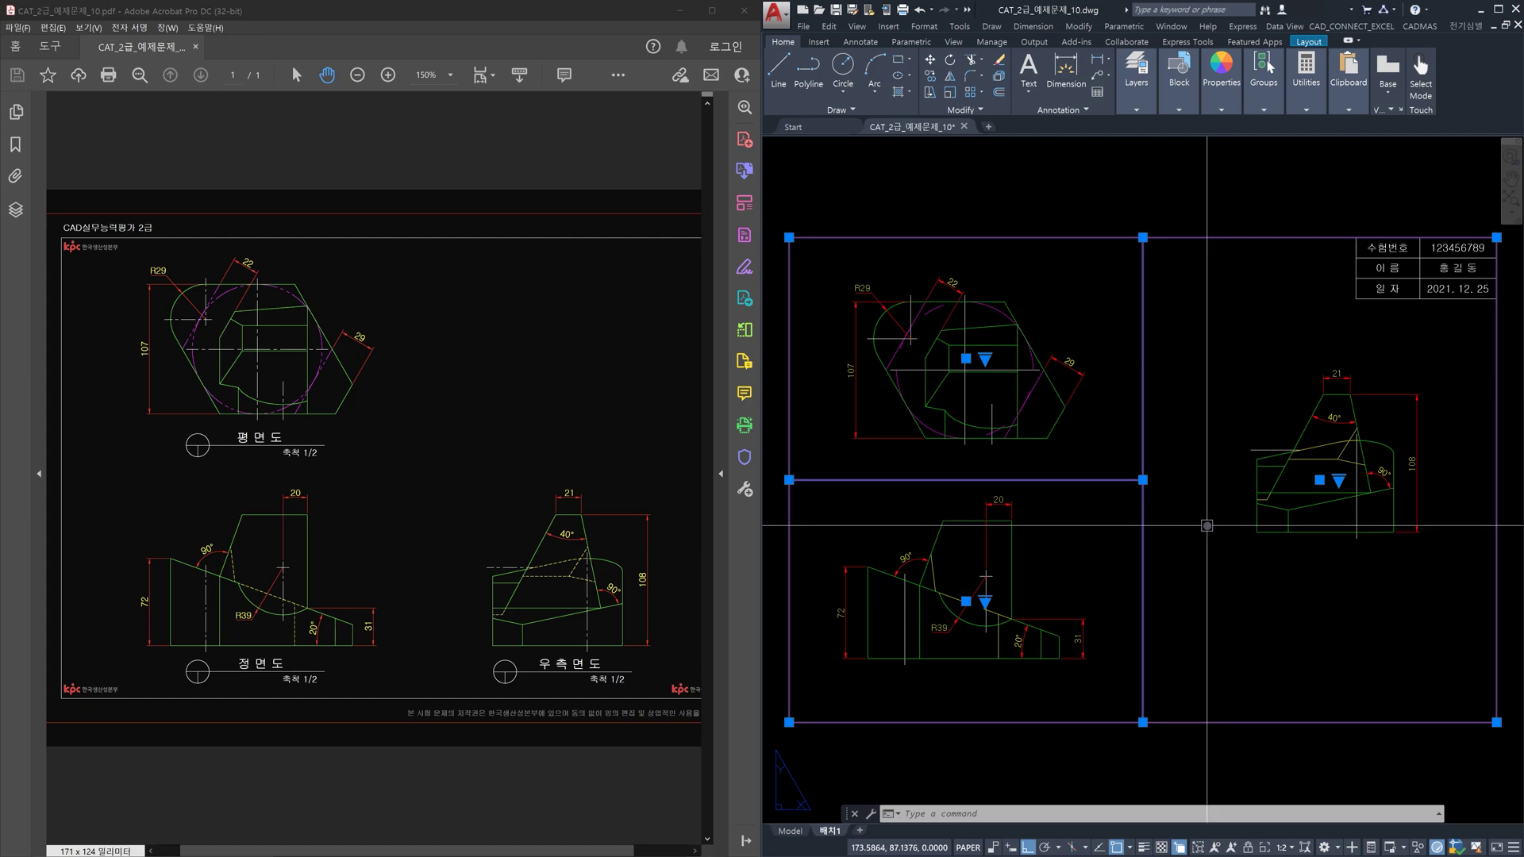
pyautogui.press('Escape')
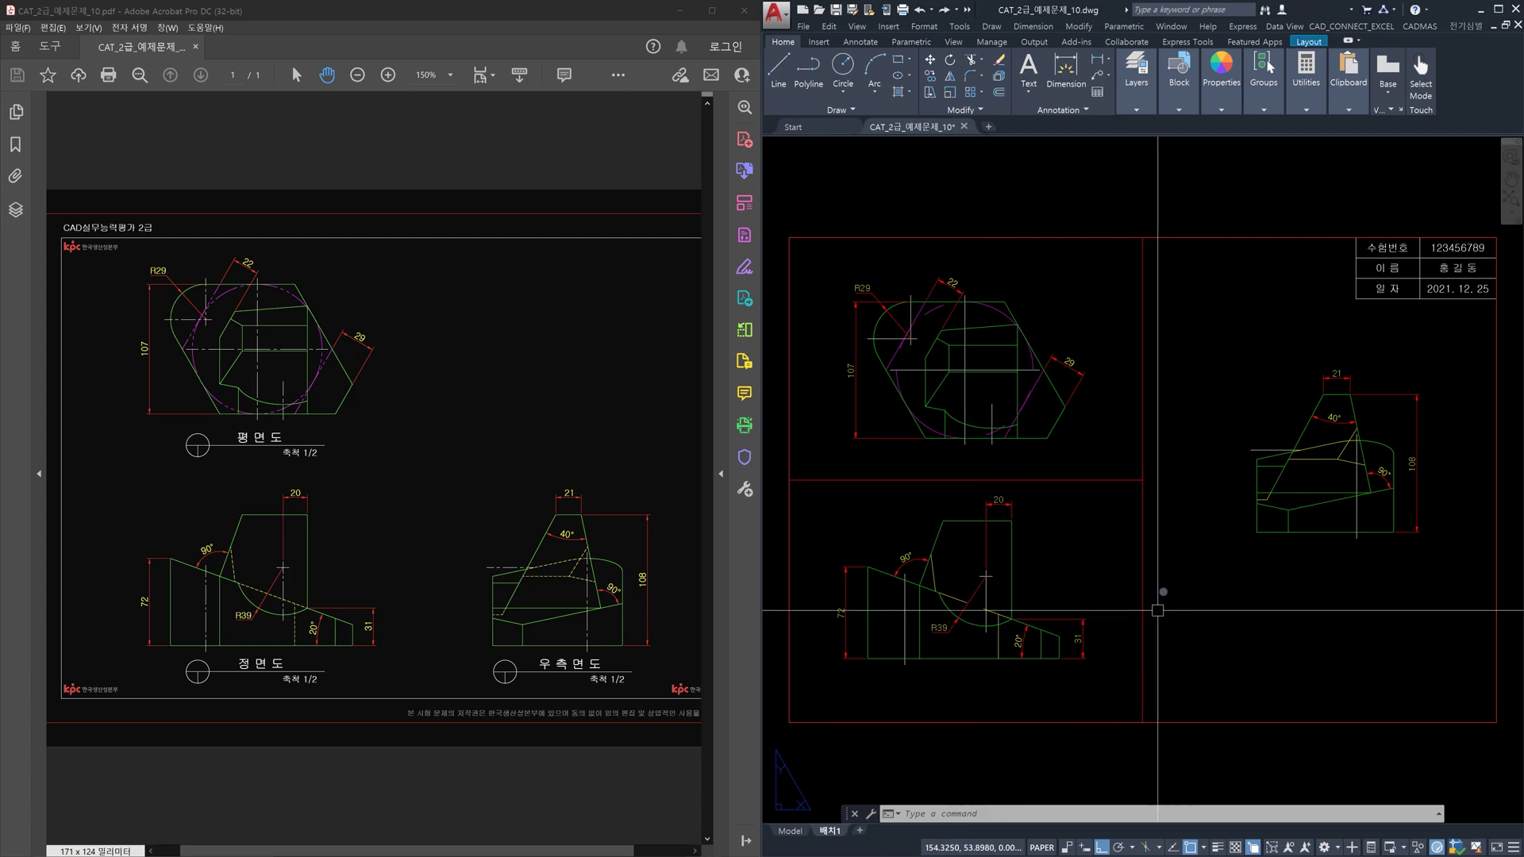
pyautogui.click(1167, 538)
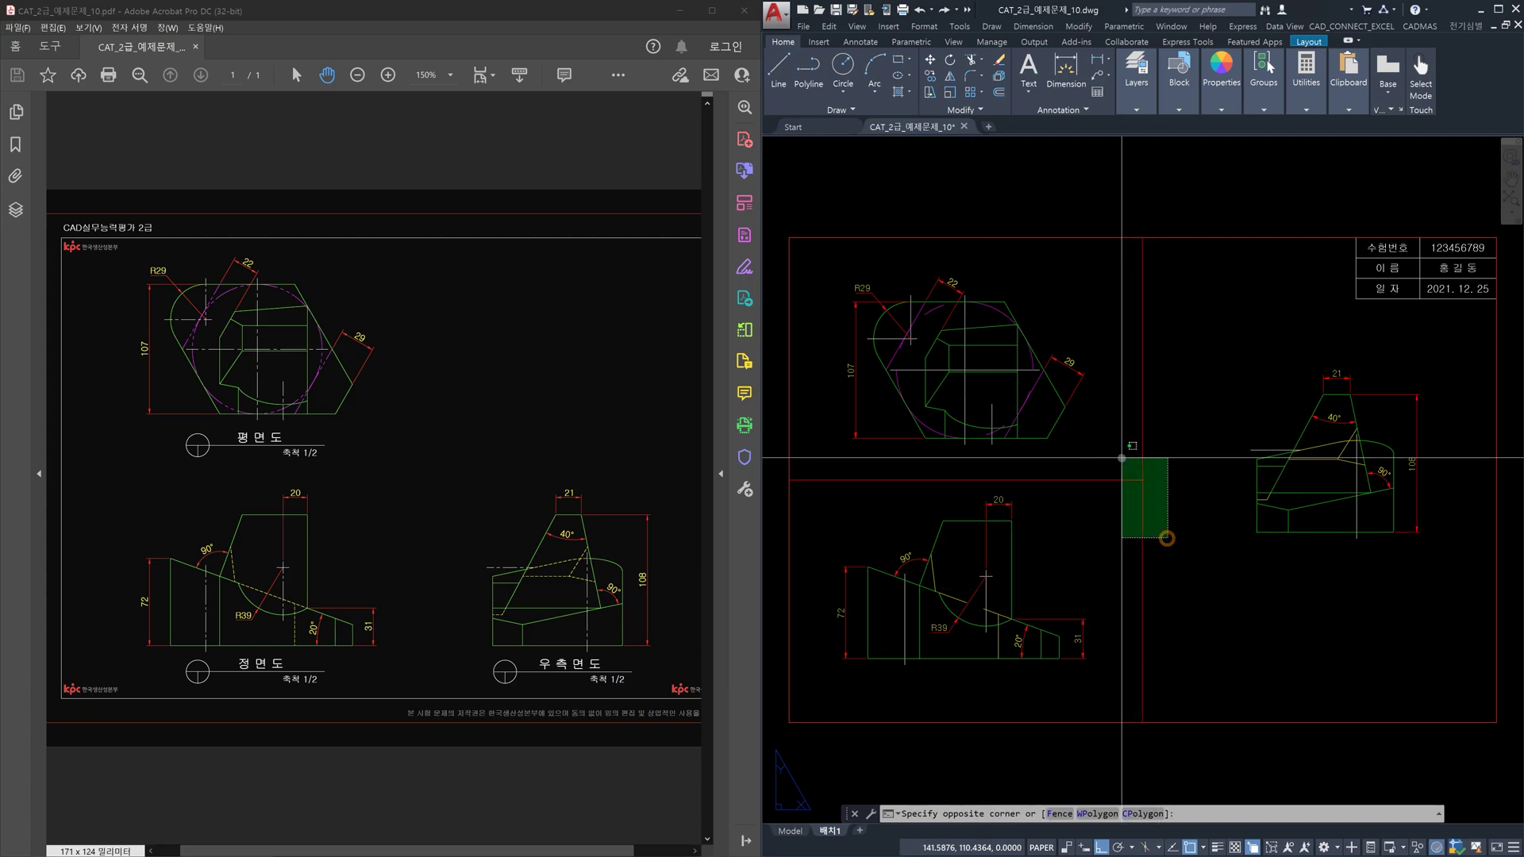
pyautogui.click(1117, 445)
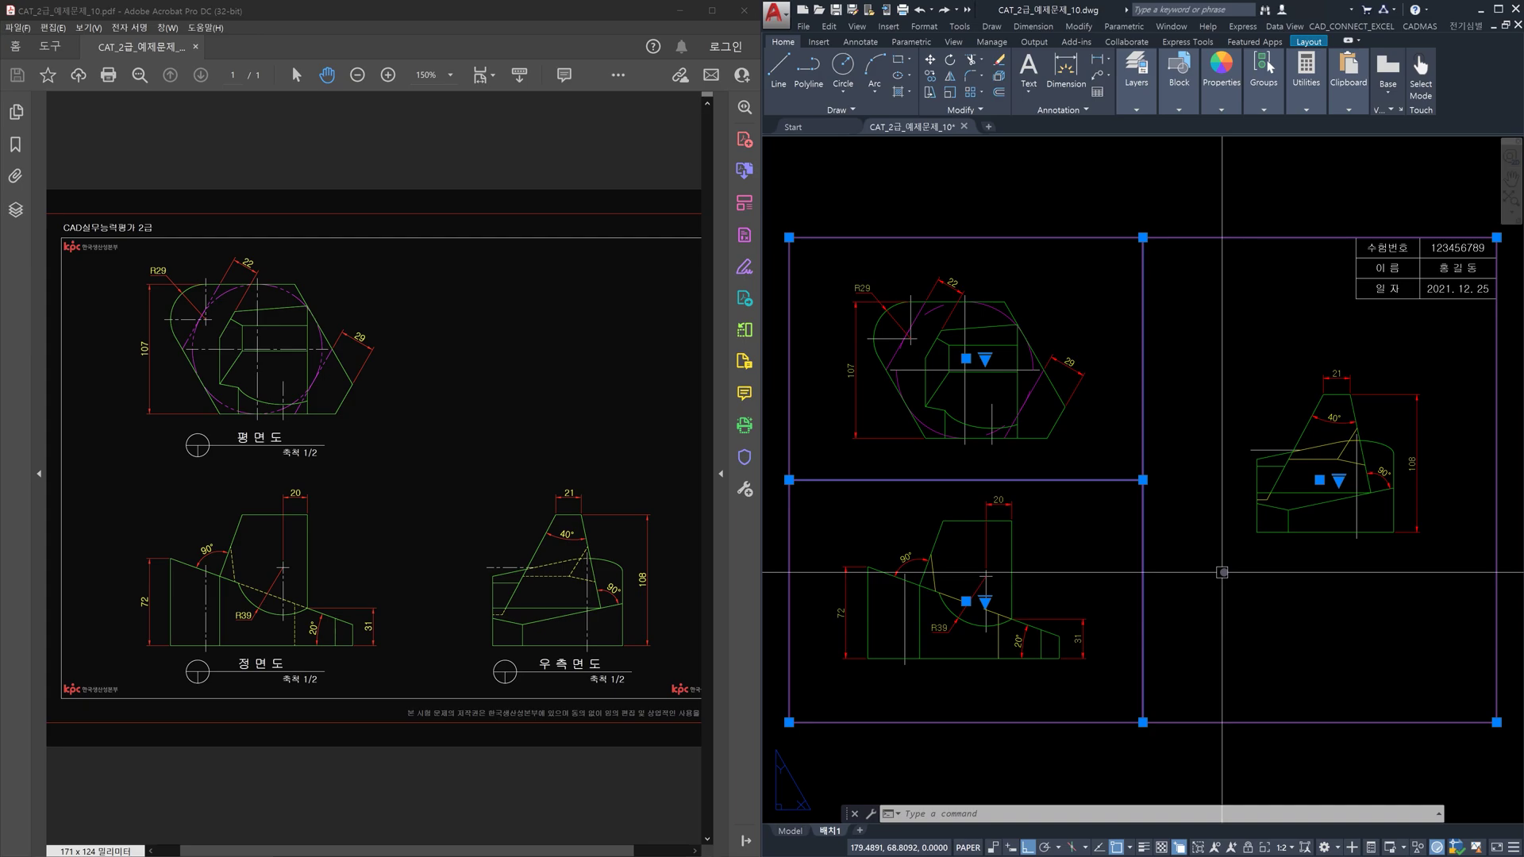
pyautogui.press('Escape')
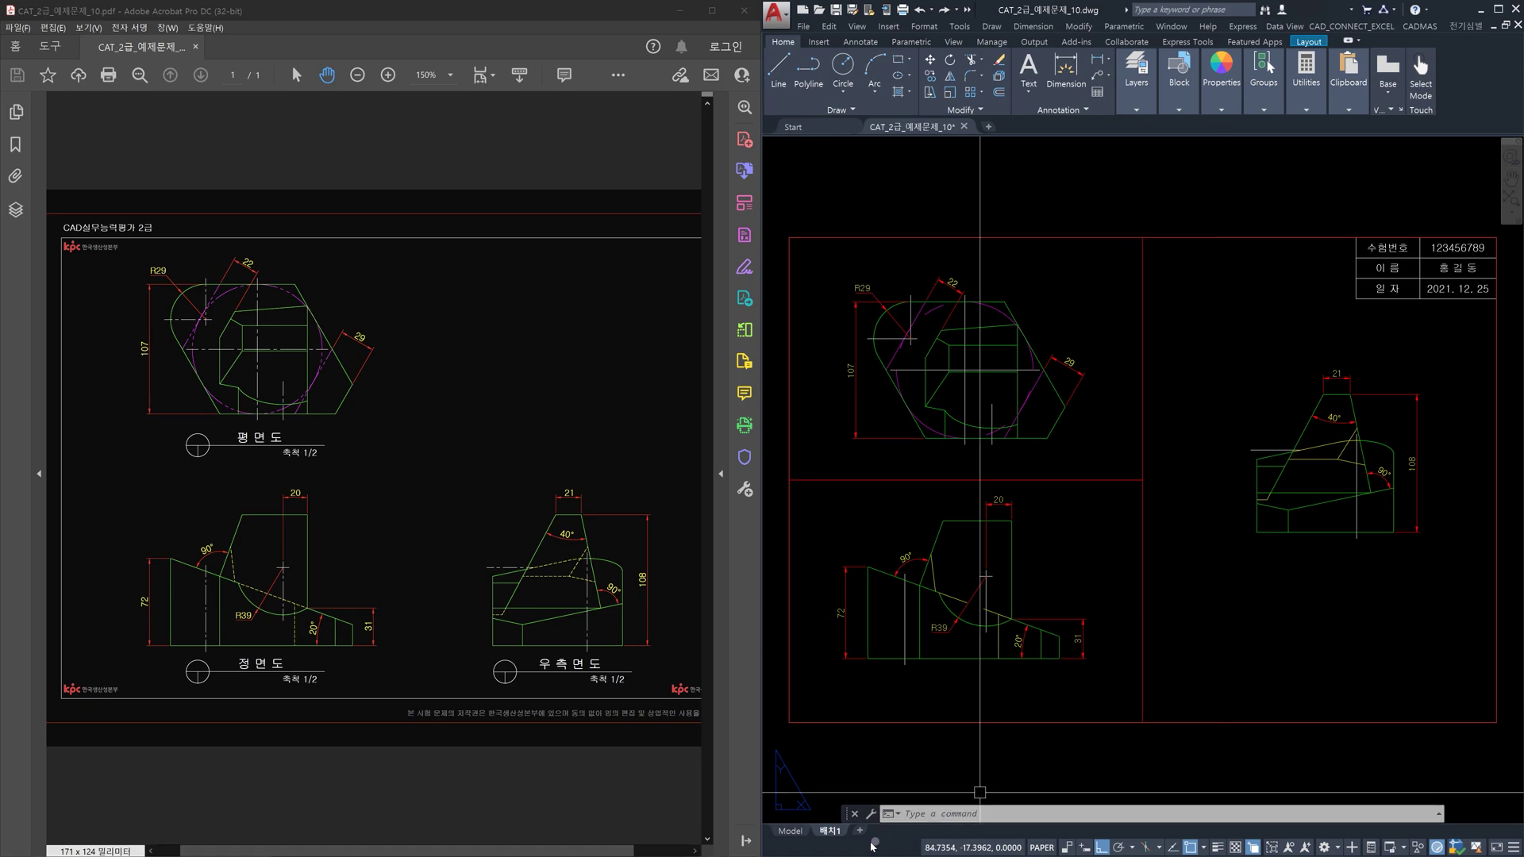
pyautogui.click(792, 832)
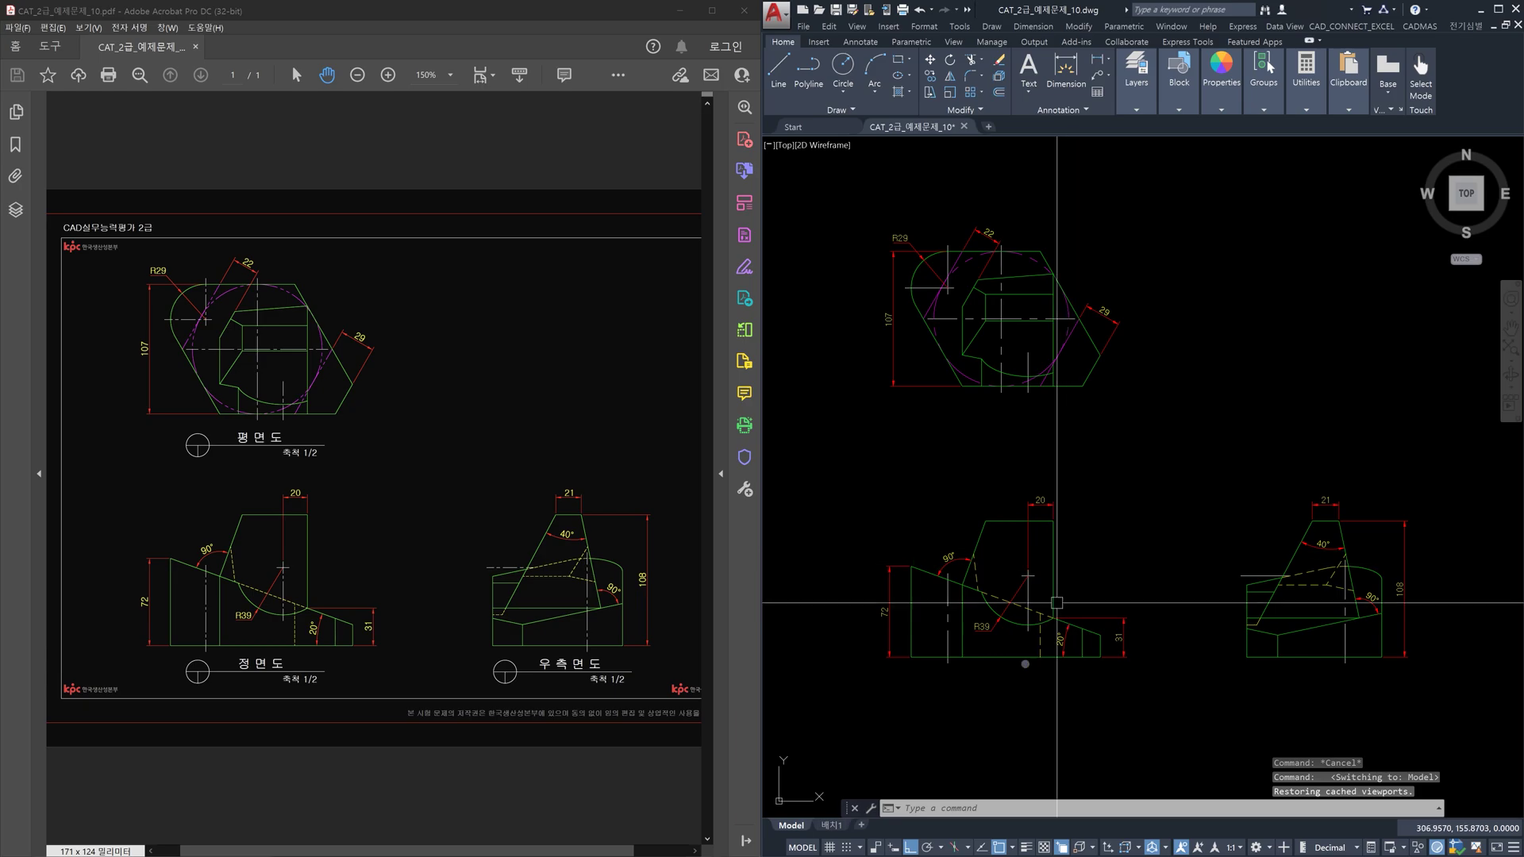
pyautogui.click(832, 825)
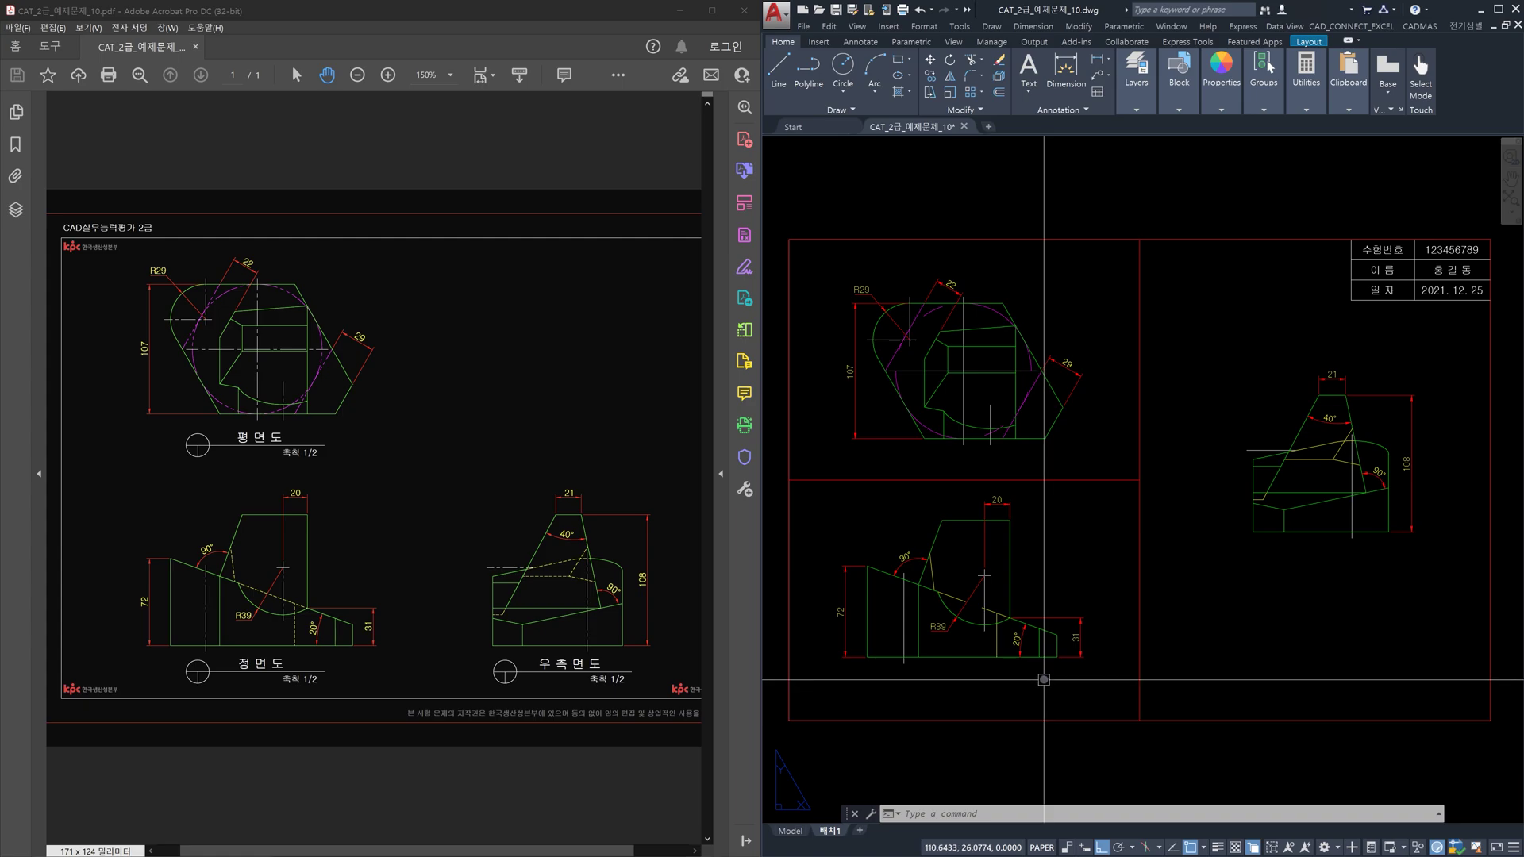
# Step: Shift the front, plan and side views within their viewports to match the reference sheet's arrangement, and return to paper space
pyautogui.doubleClick(986, 681)
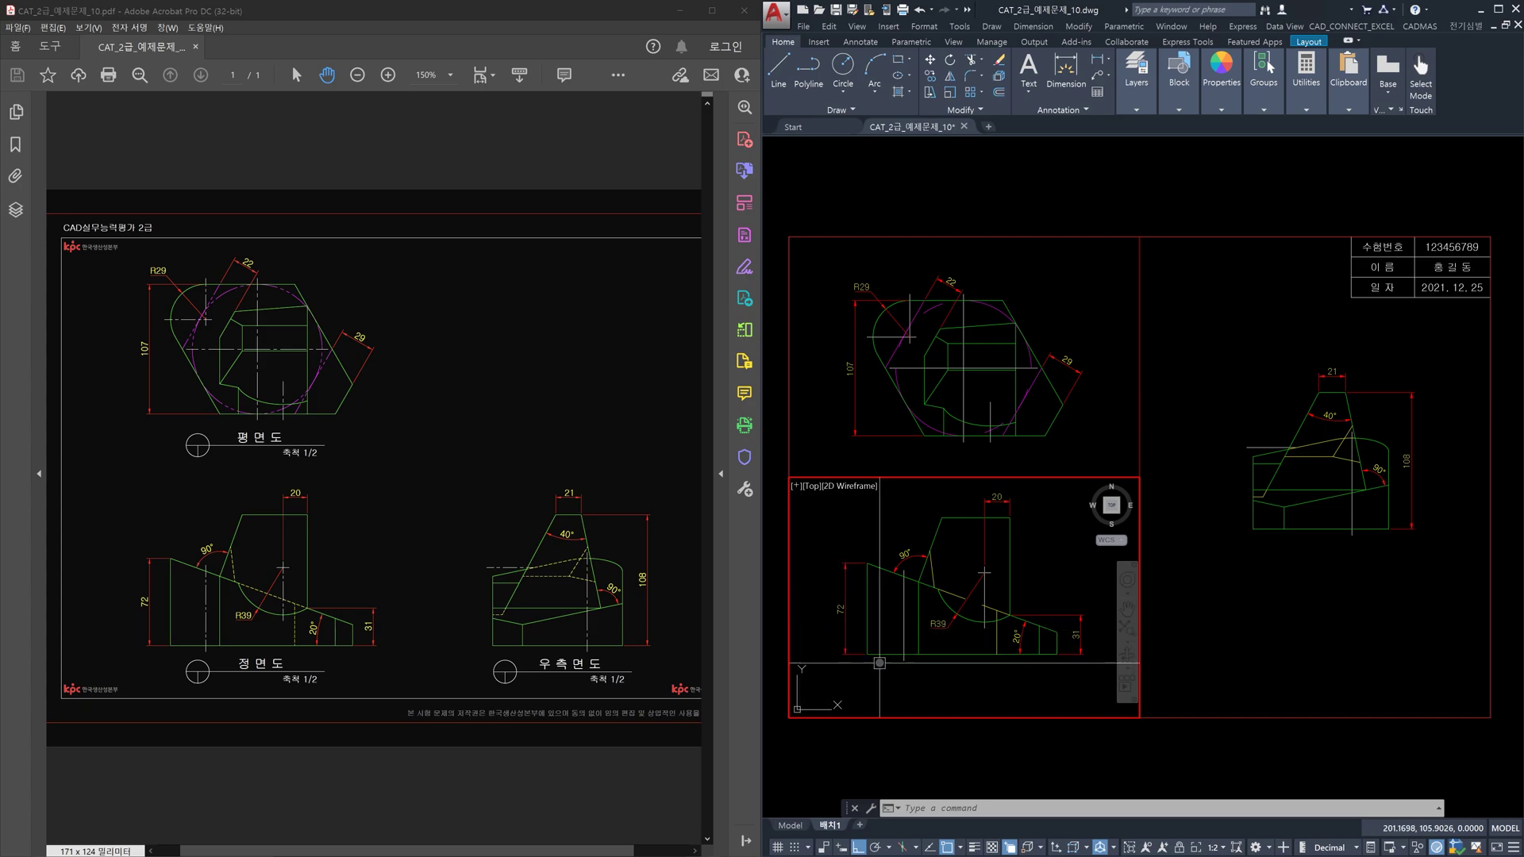
pyautogui.moveTo(903, 675); pyautogui.dragTo(937, 680, button='middle')
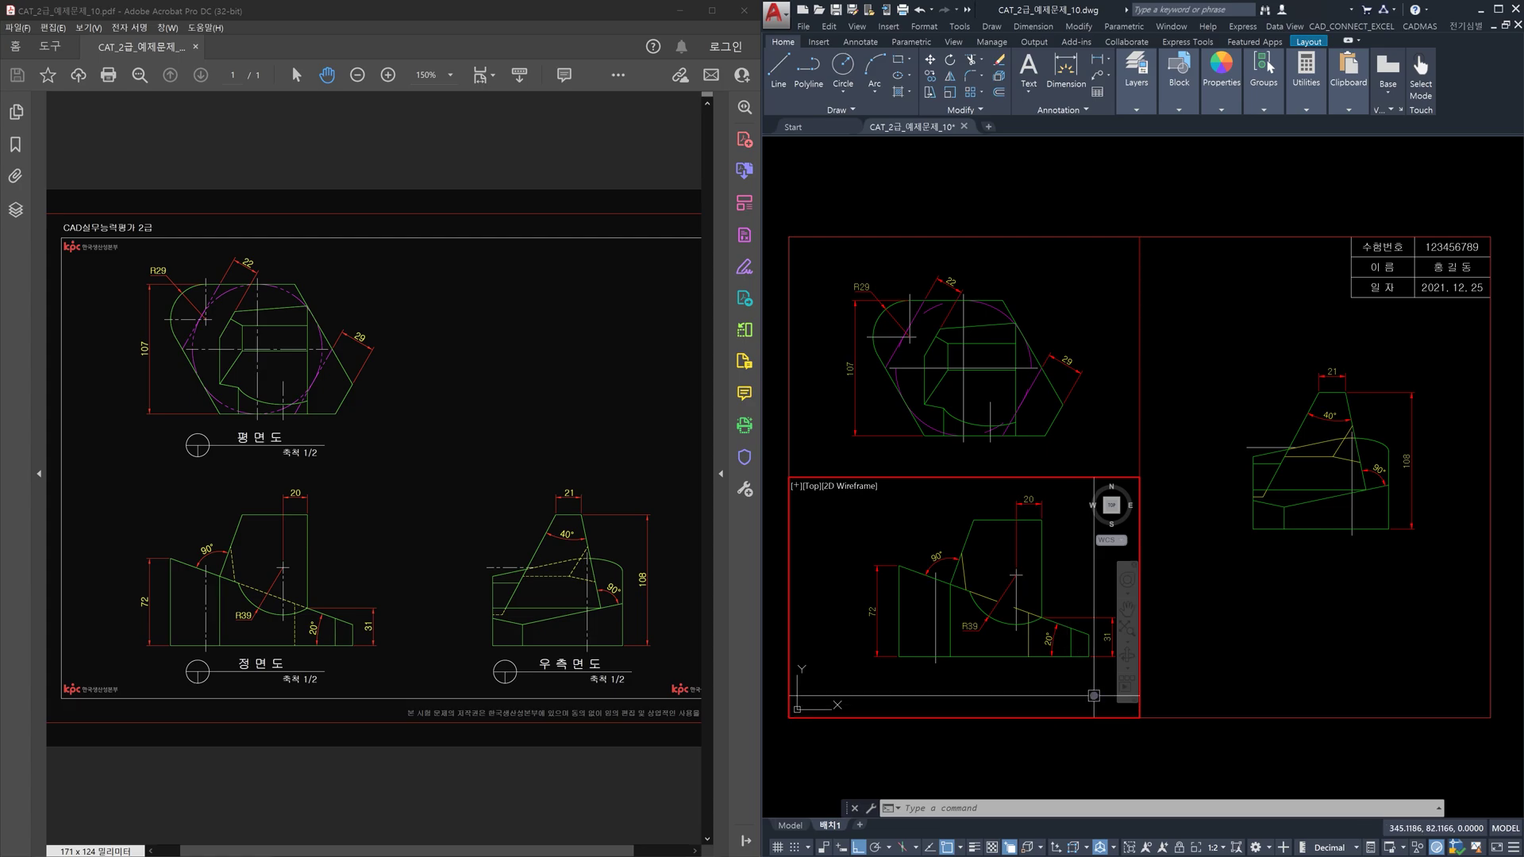
pyautogui.click(1083, 430)
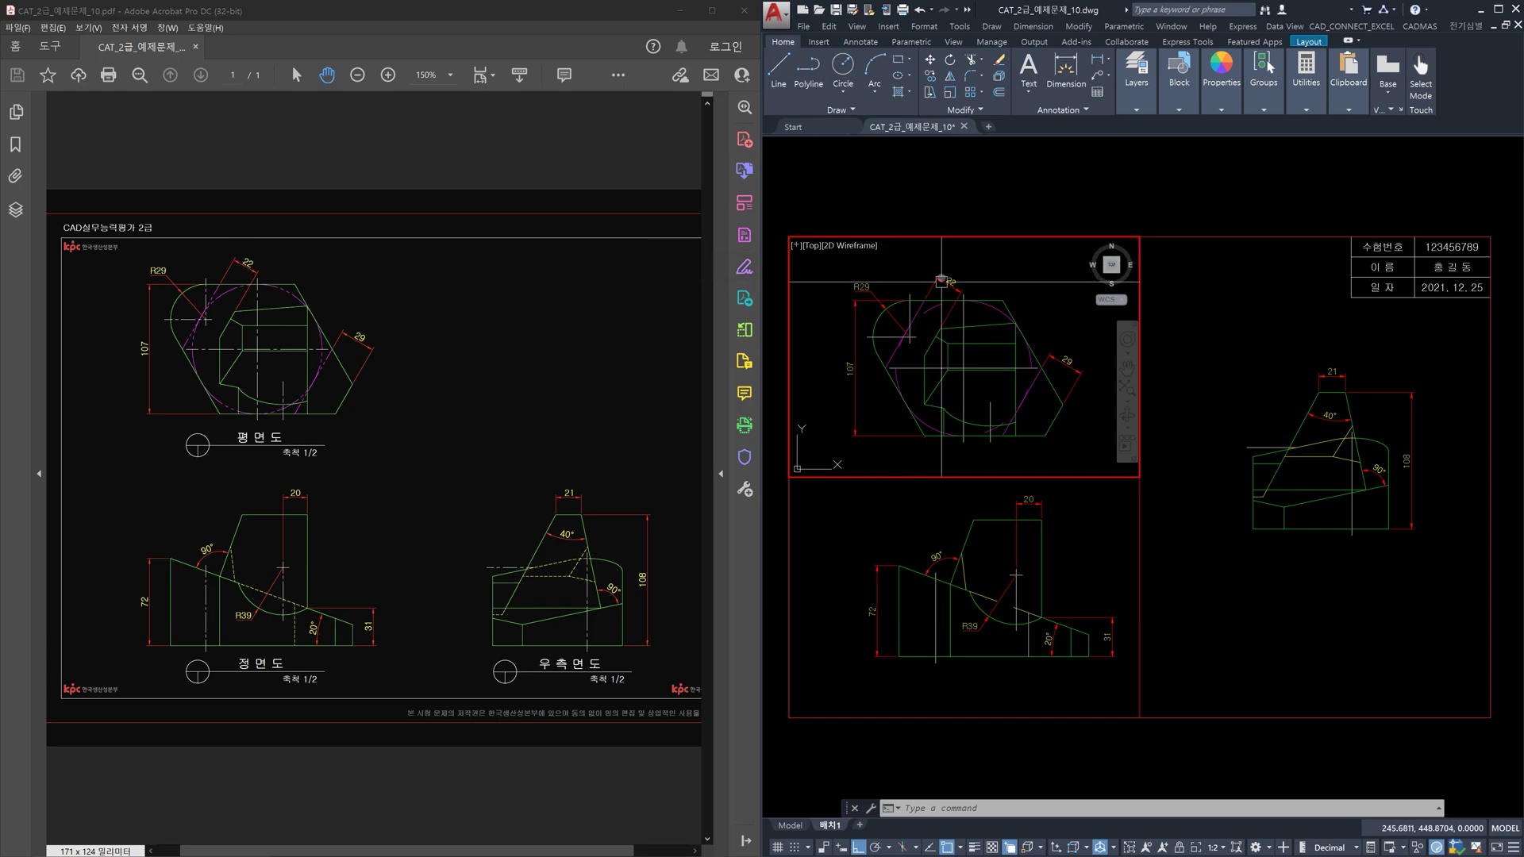
pyautogui.moveTo(1045, 316); pyautogui.dragTo(1045, 300, button='middle')
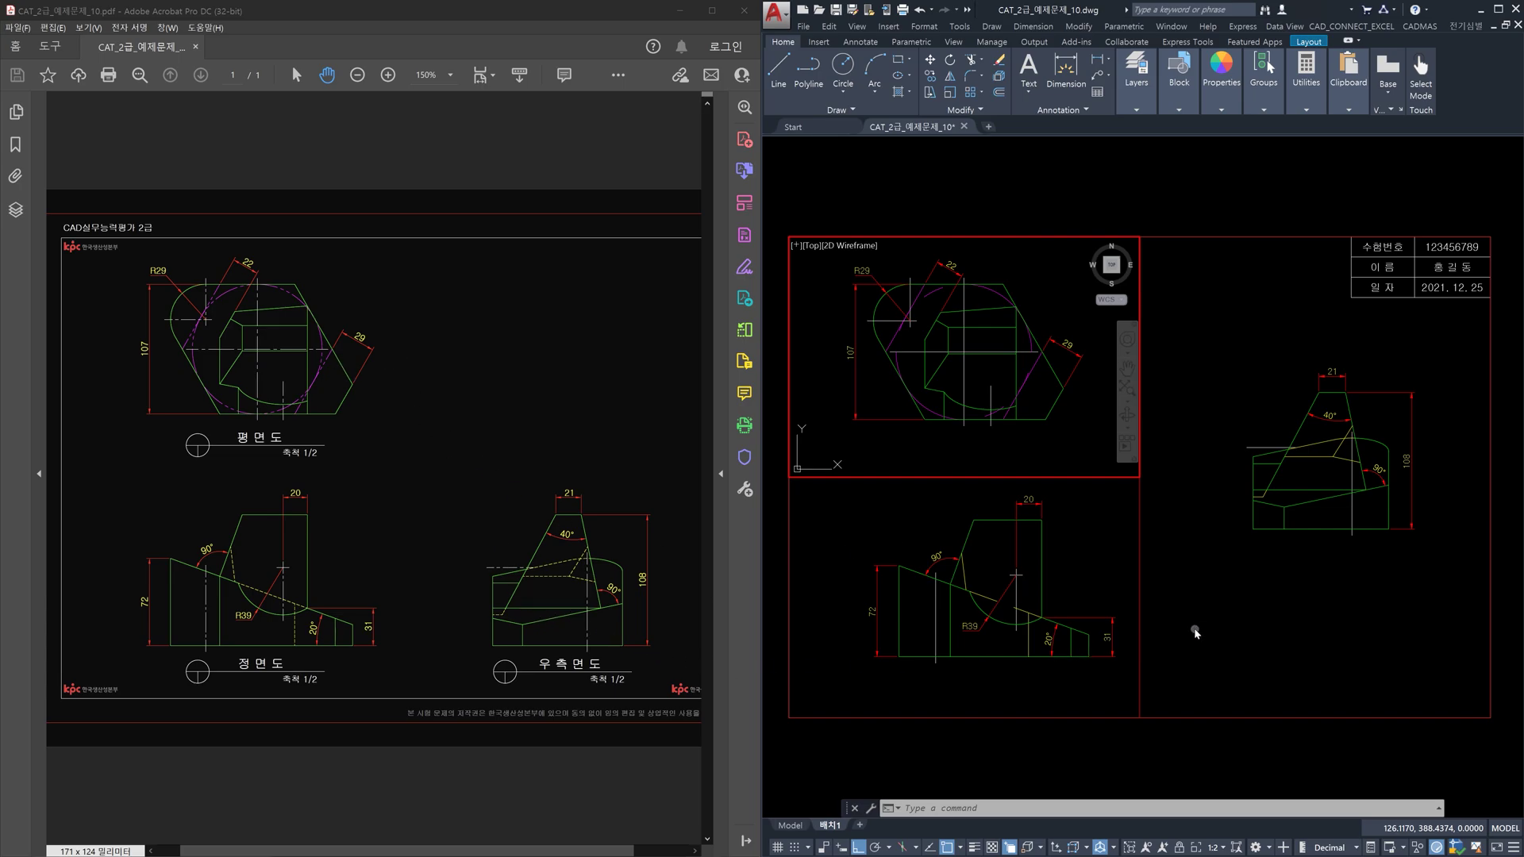
pyautogui.click(1355, 624)
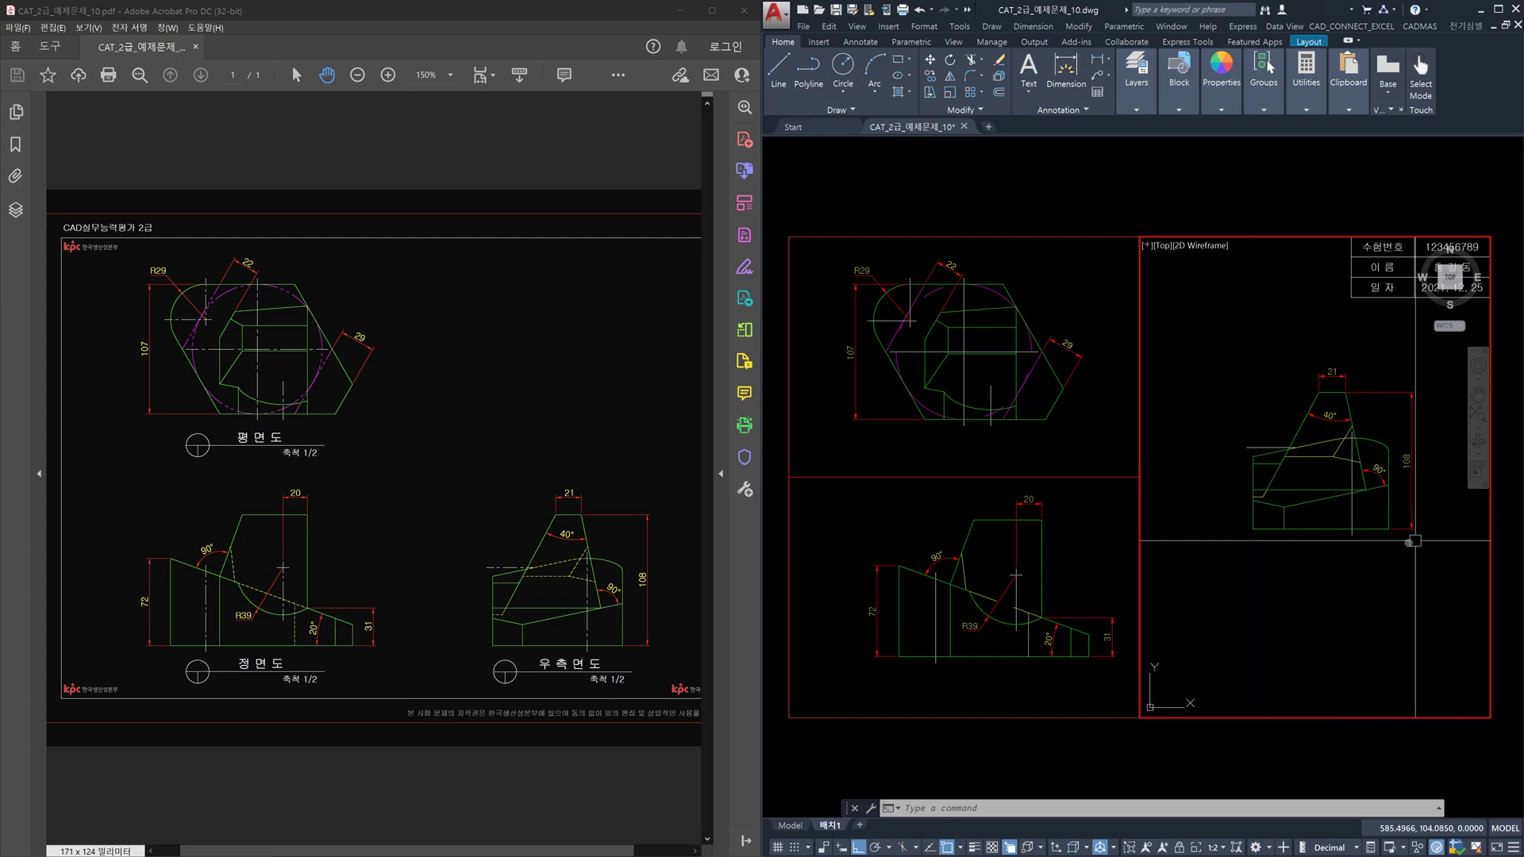
pyautogui.moveTo(545, 608); pyautogui.dragTo(464, 607)
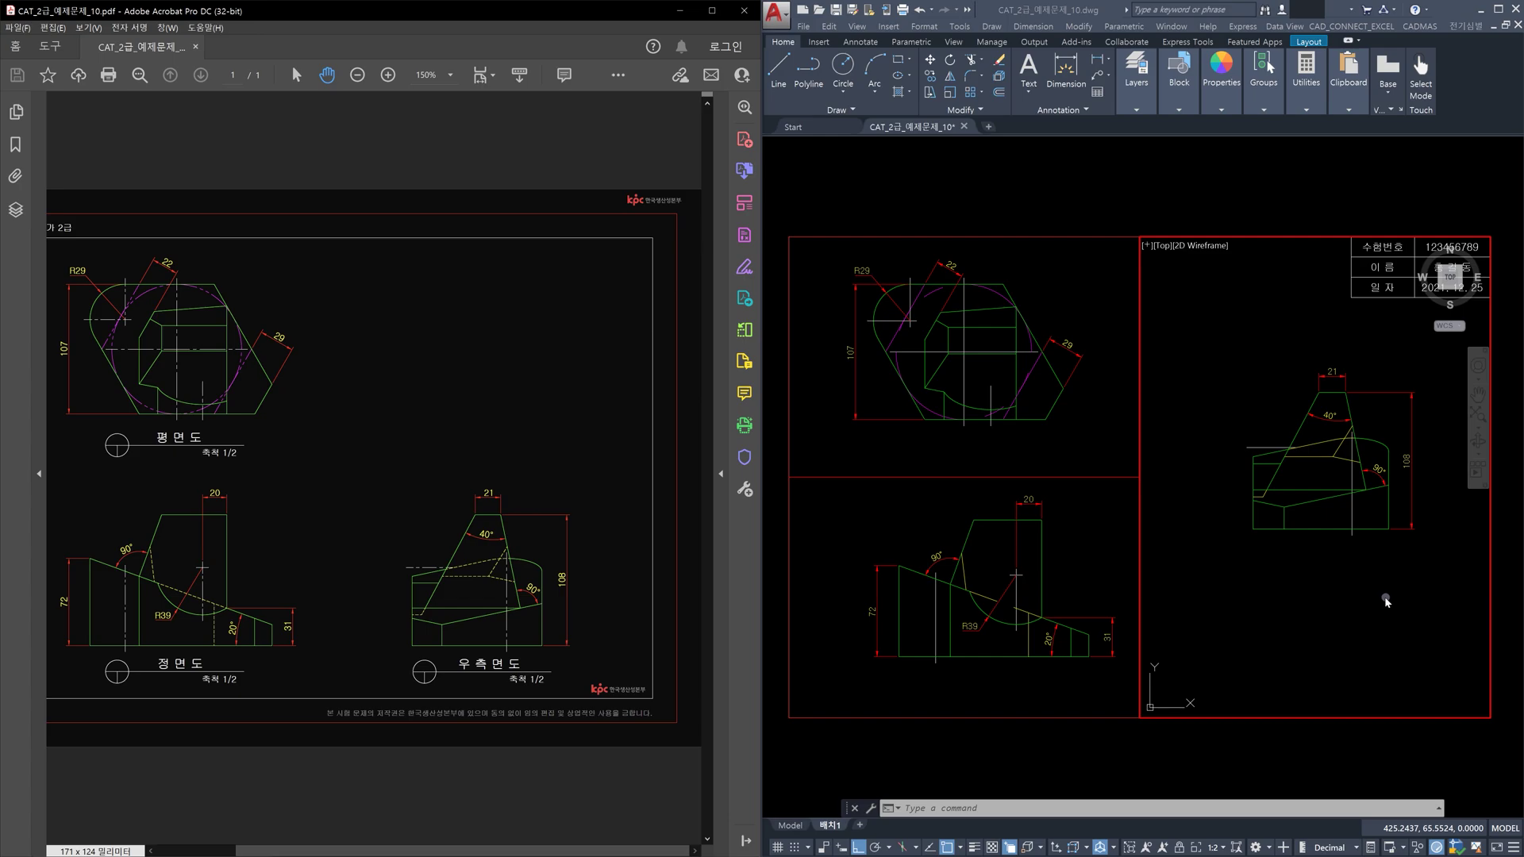
pyautogui.moveTo(1393, 600); pyautogui.dragTo(1379, 599, button='middle')
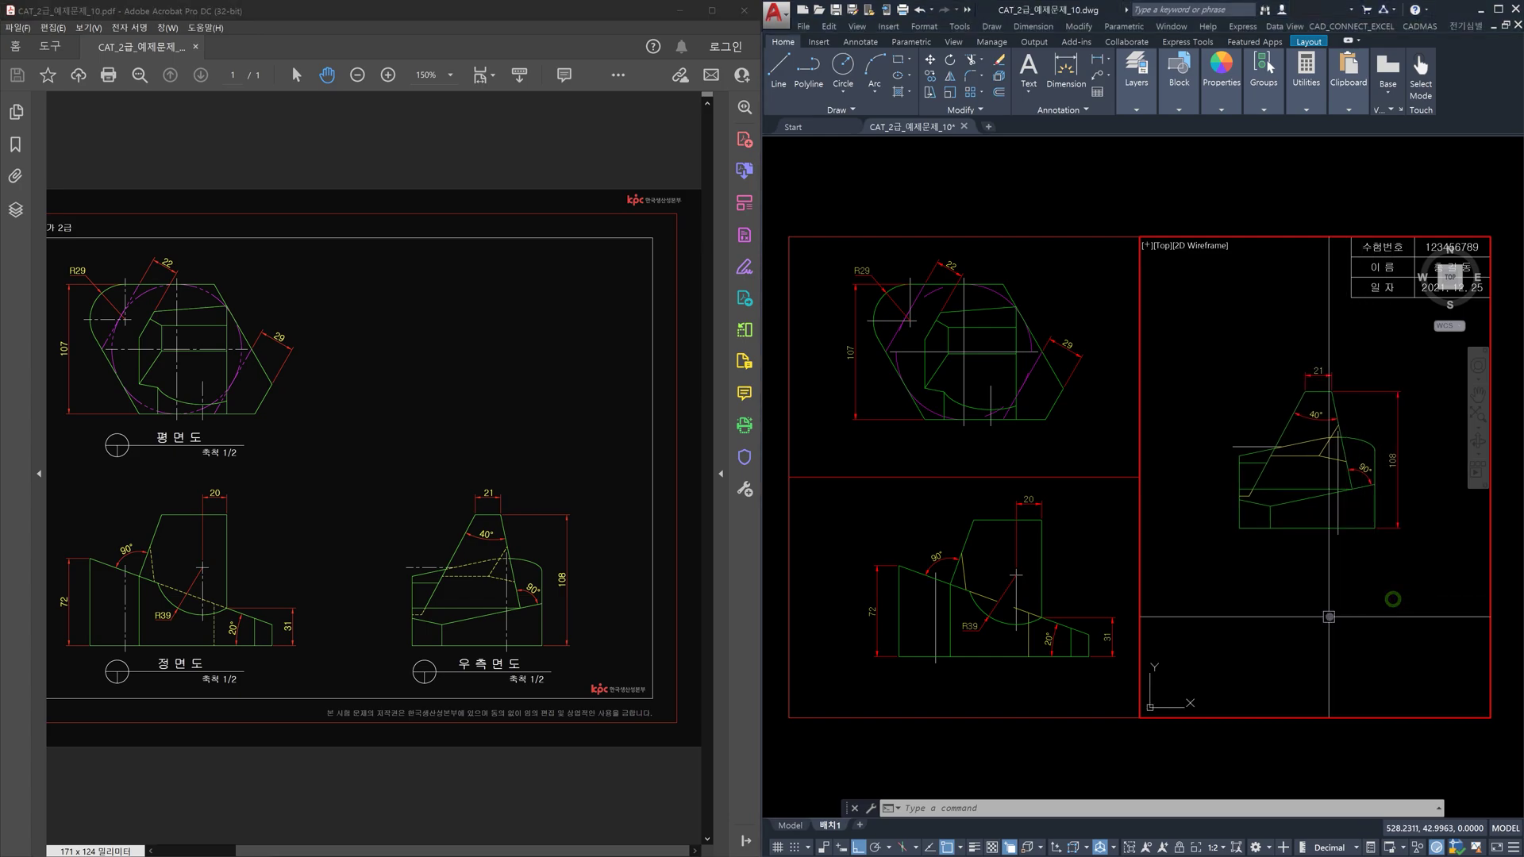
pyautogui.doubleClick(1031, 178)
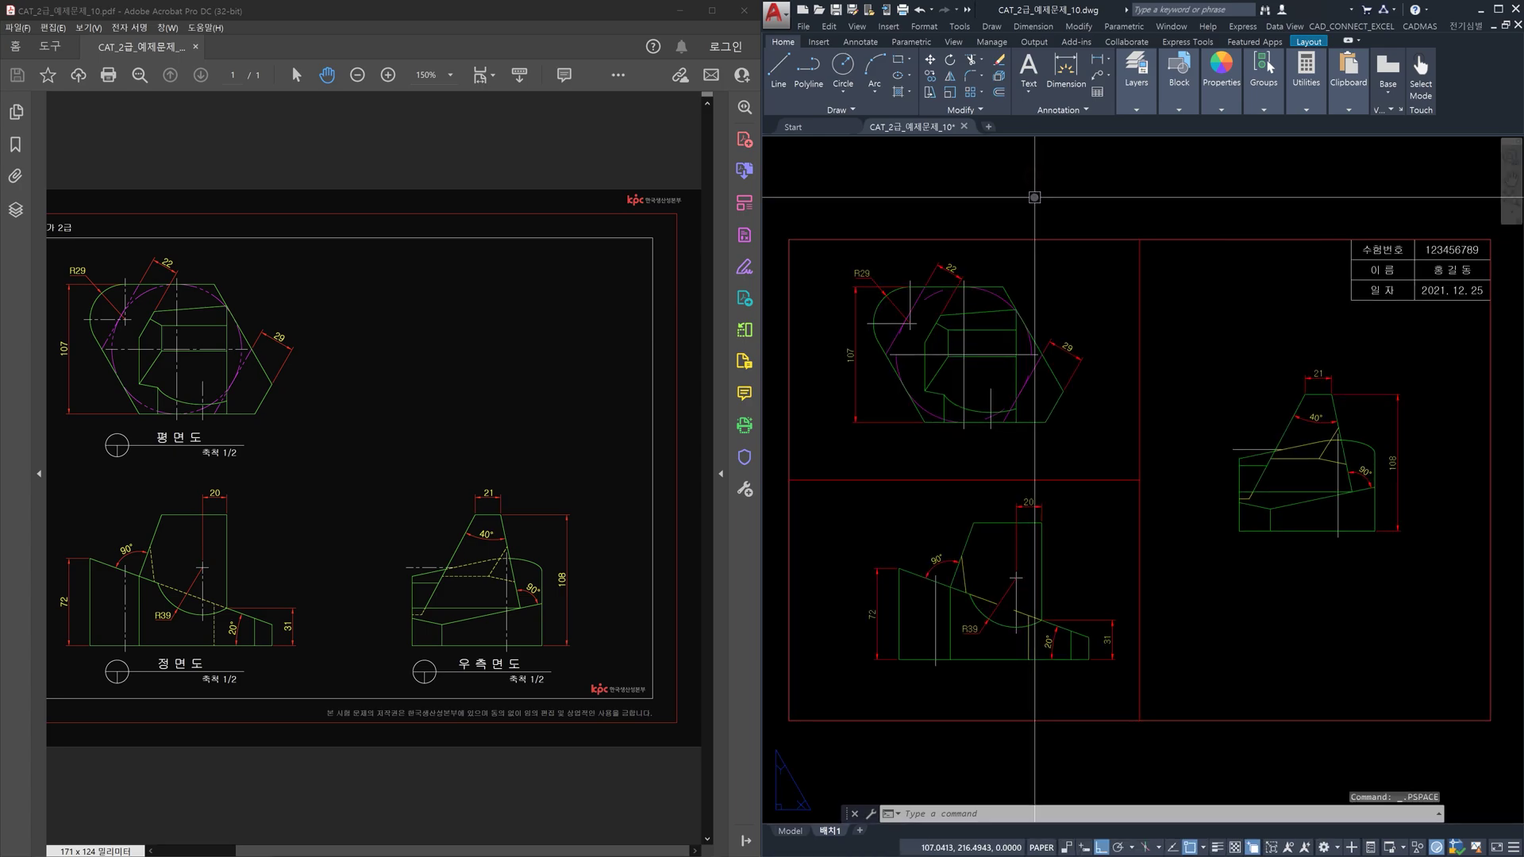
# Step: Activate the side, plan and front viewports in turn, and return to paper space with PSPACE
pyautogui.click(1220, 338)
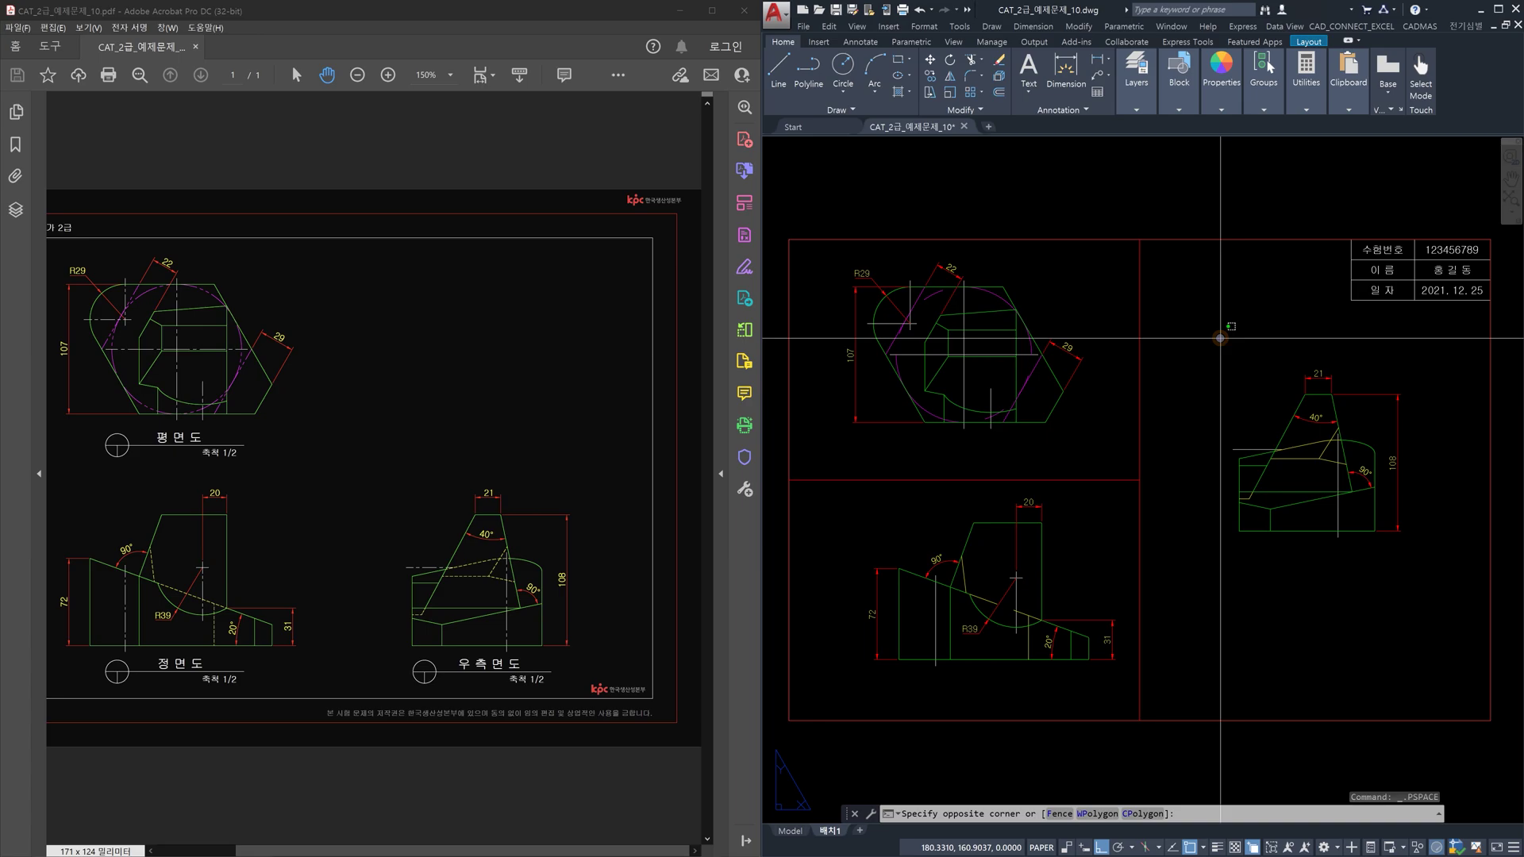
pyautogui.press('Escape')
pyautogui.scroll(2, 1162, 438)
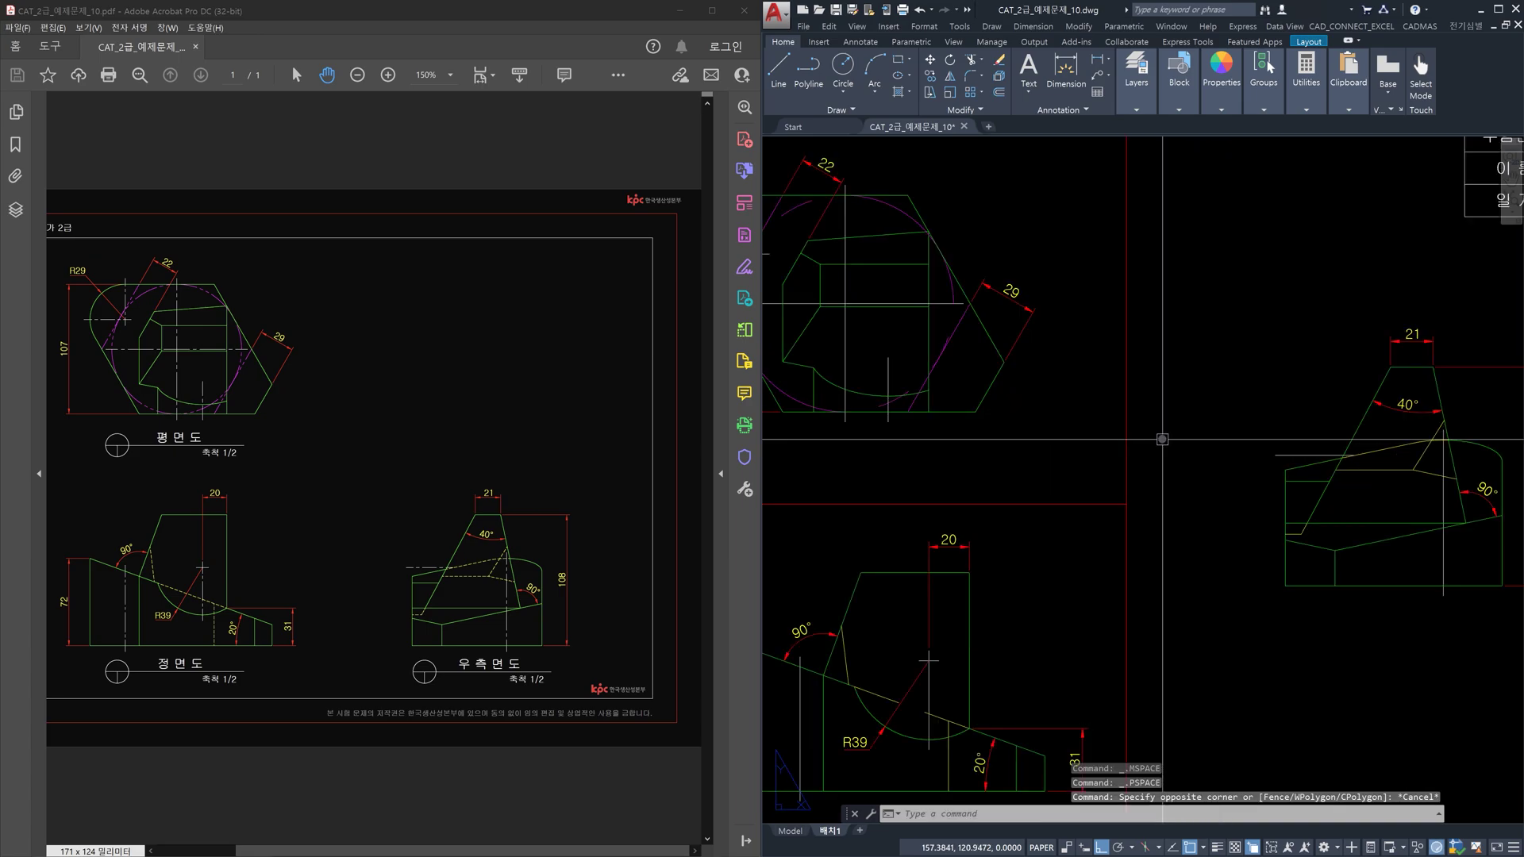
pyautogui.doubleClick(1202, 454)
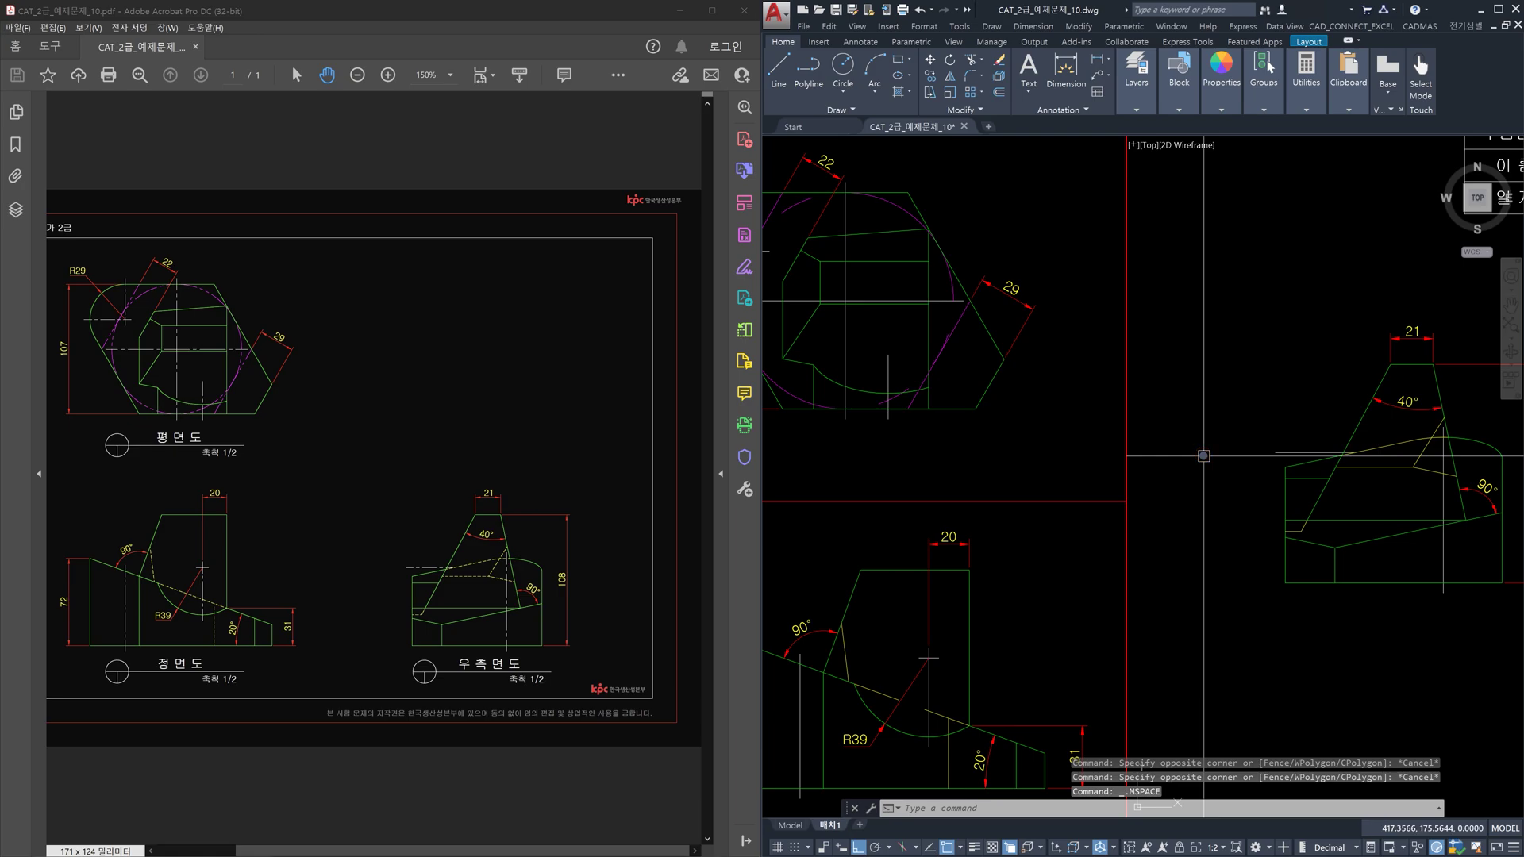
pyautogui.click(998, 225)
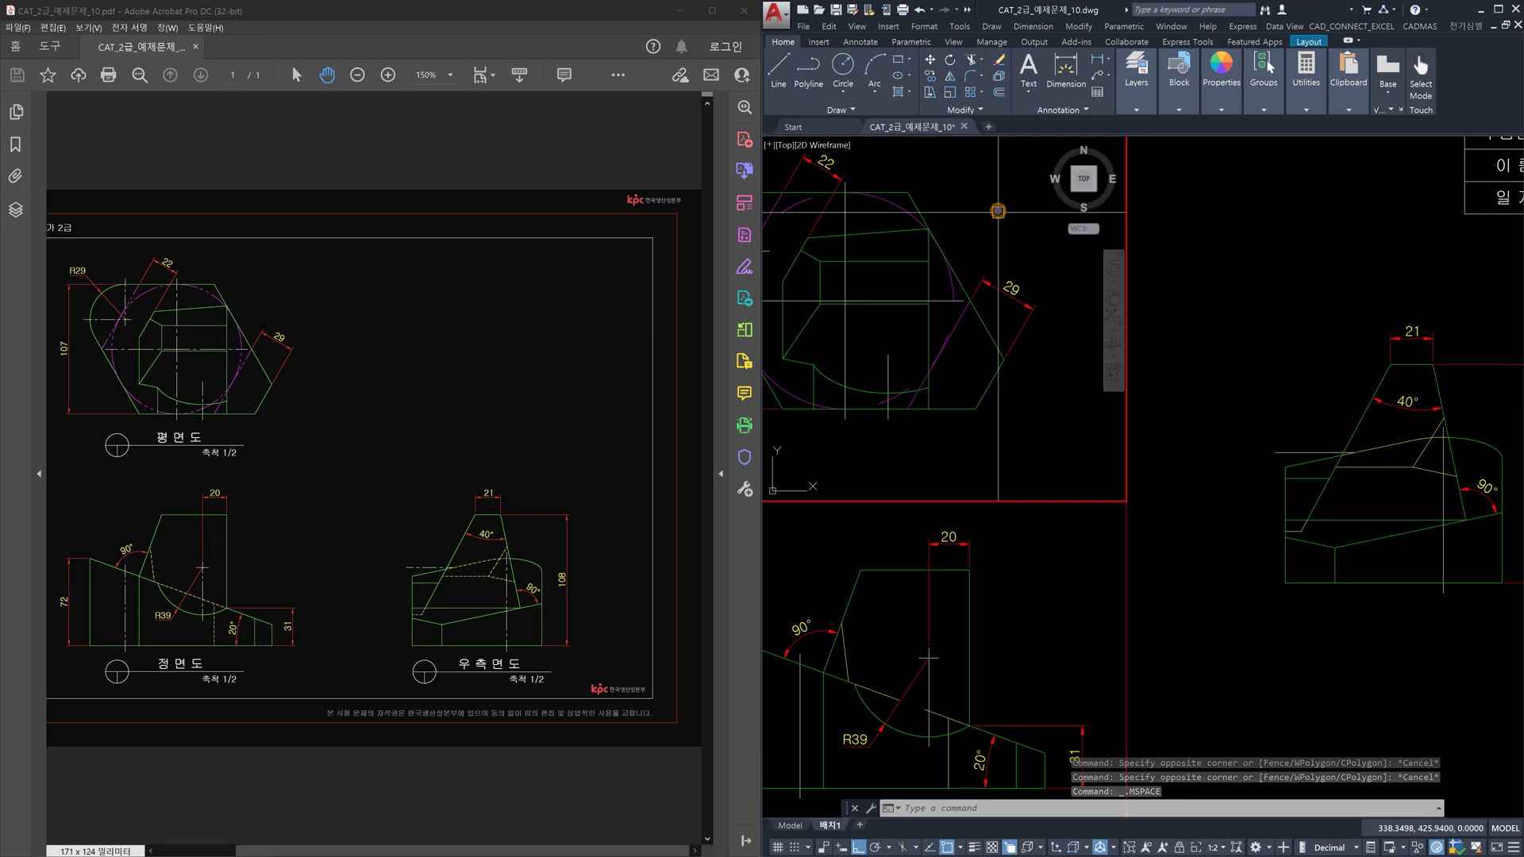
pyautogui.click(1047, 578)
pyautogui.click(1202, 608)
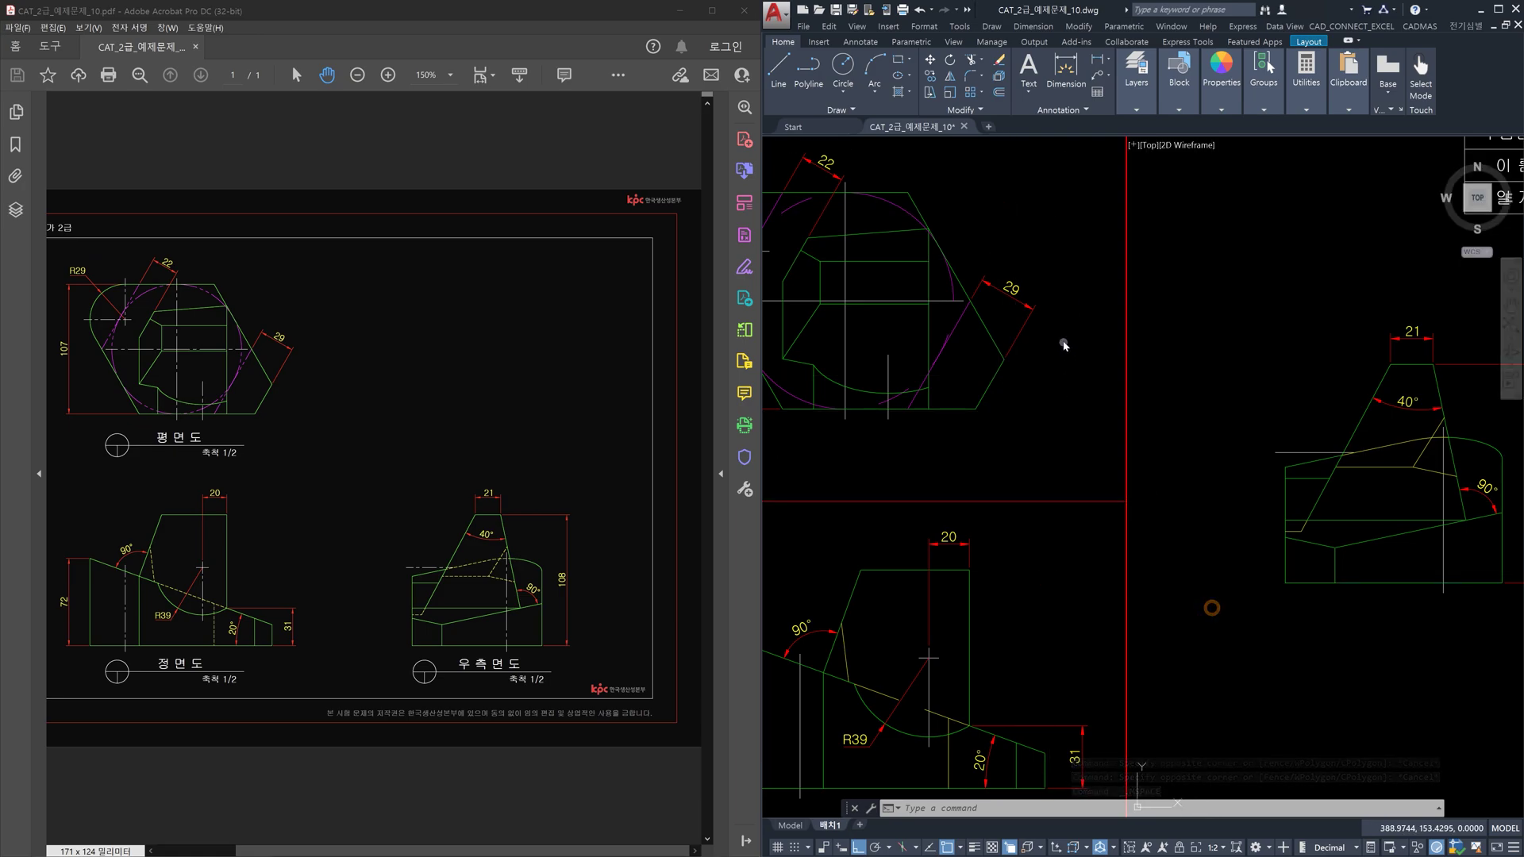
pyautogui.click(1047, 357)
pyautogui.click(1039, 563)
pyautogui.click(1207, 584)
pyautogui.click(1083, 442)
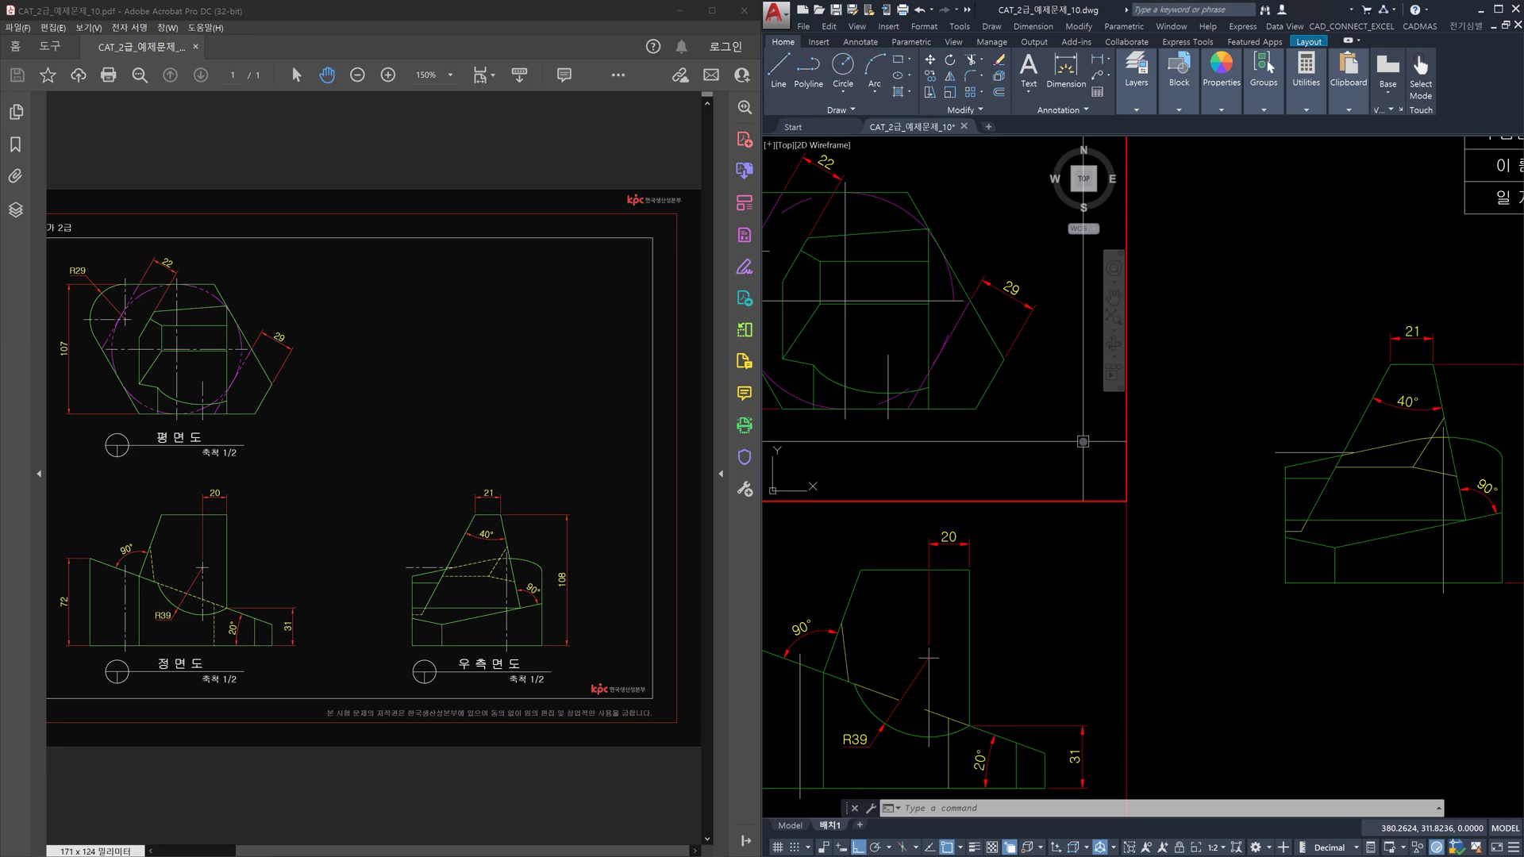
pyautogui.write('ps')
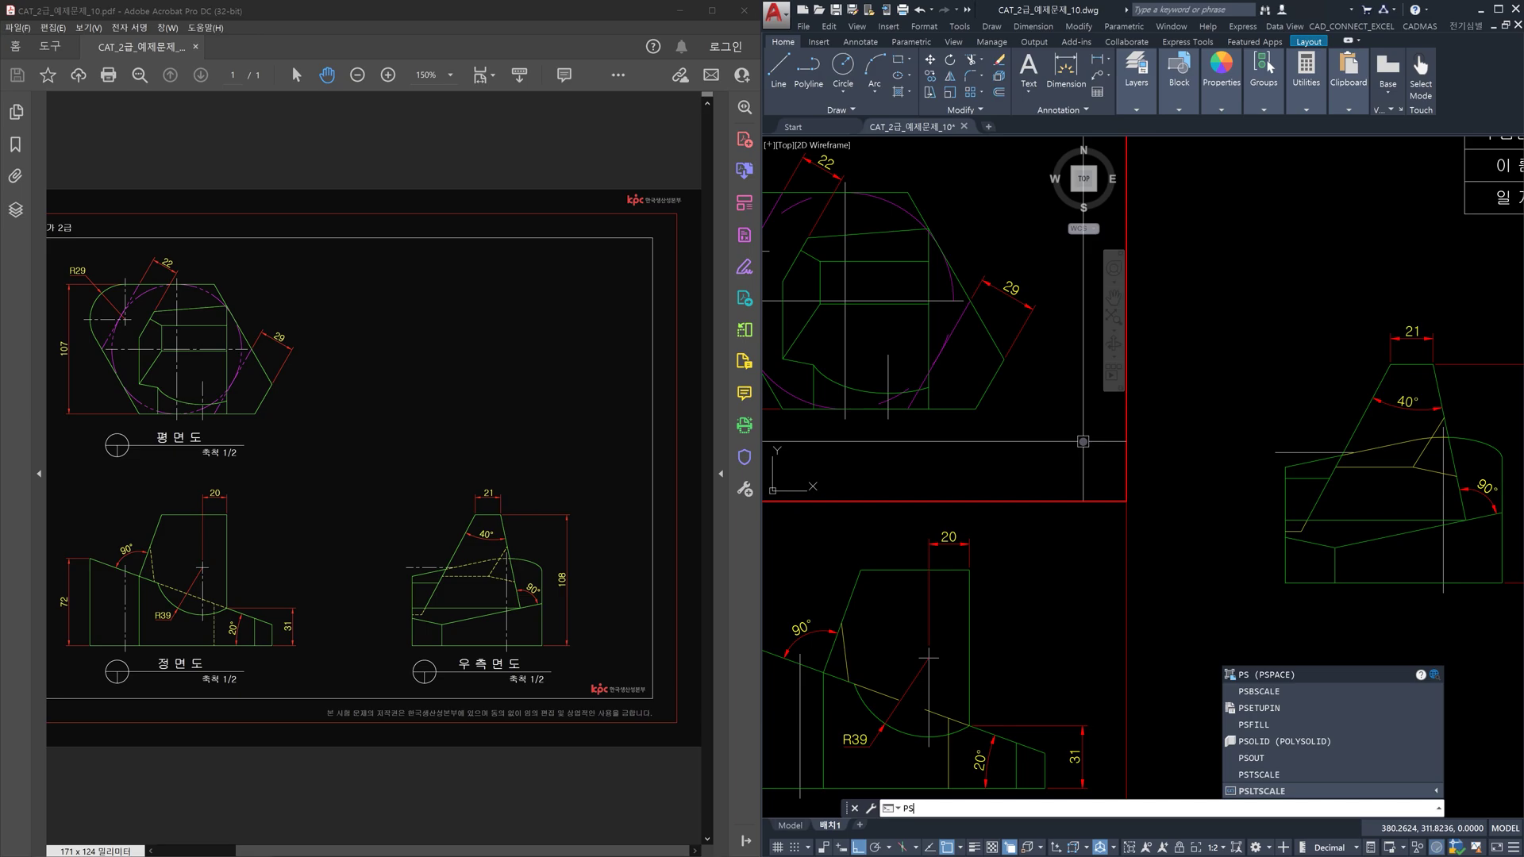
pyautogui.press('Return')
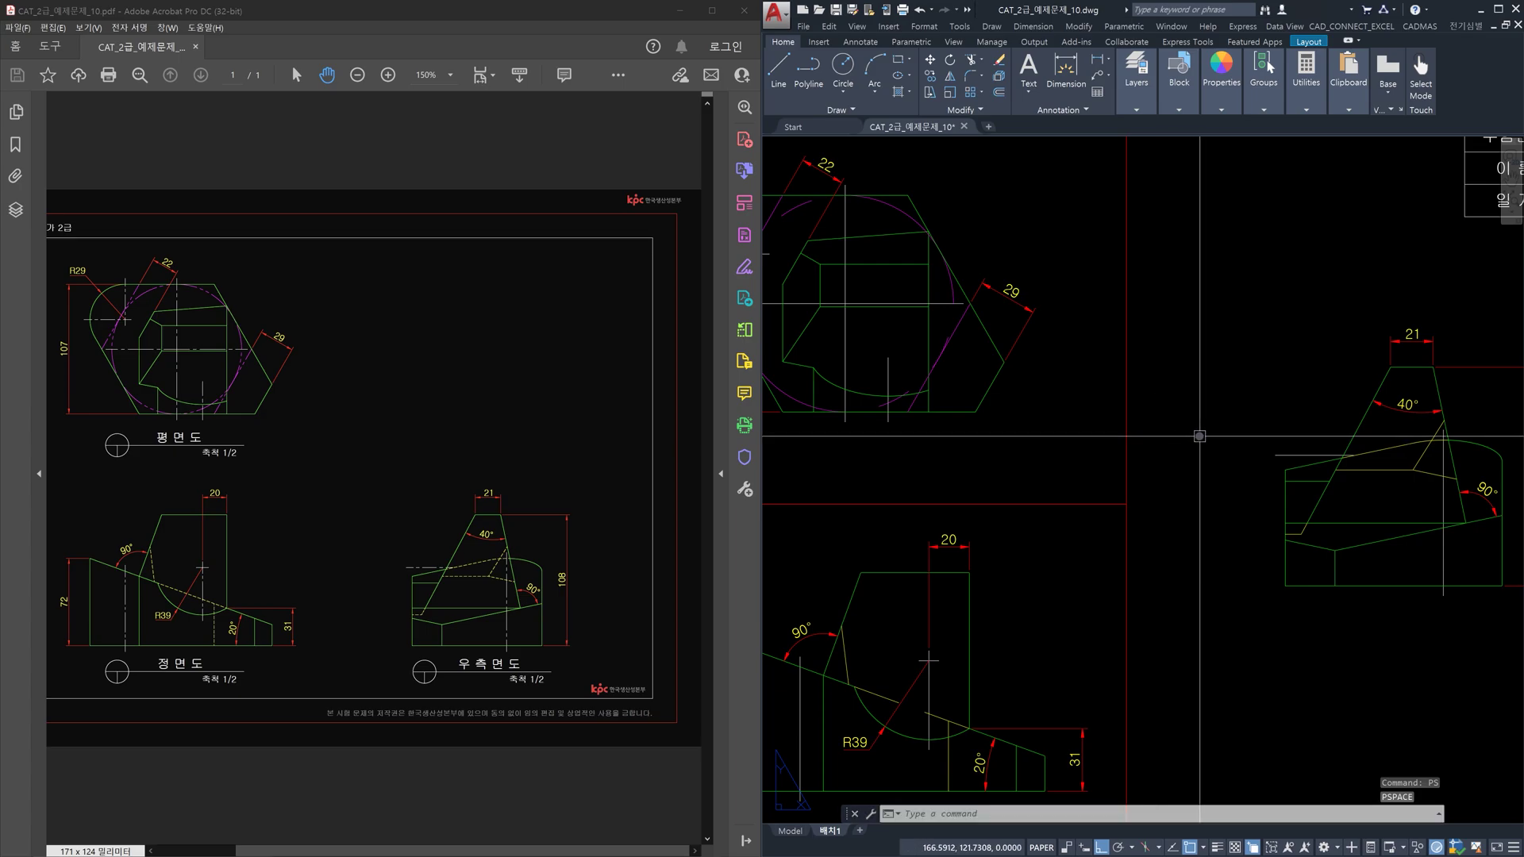
pyautogui.scroll(-2, 1200, 436)
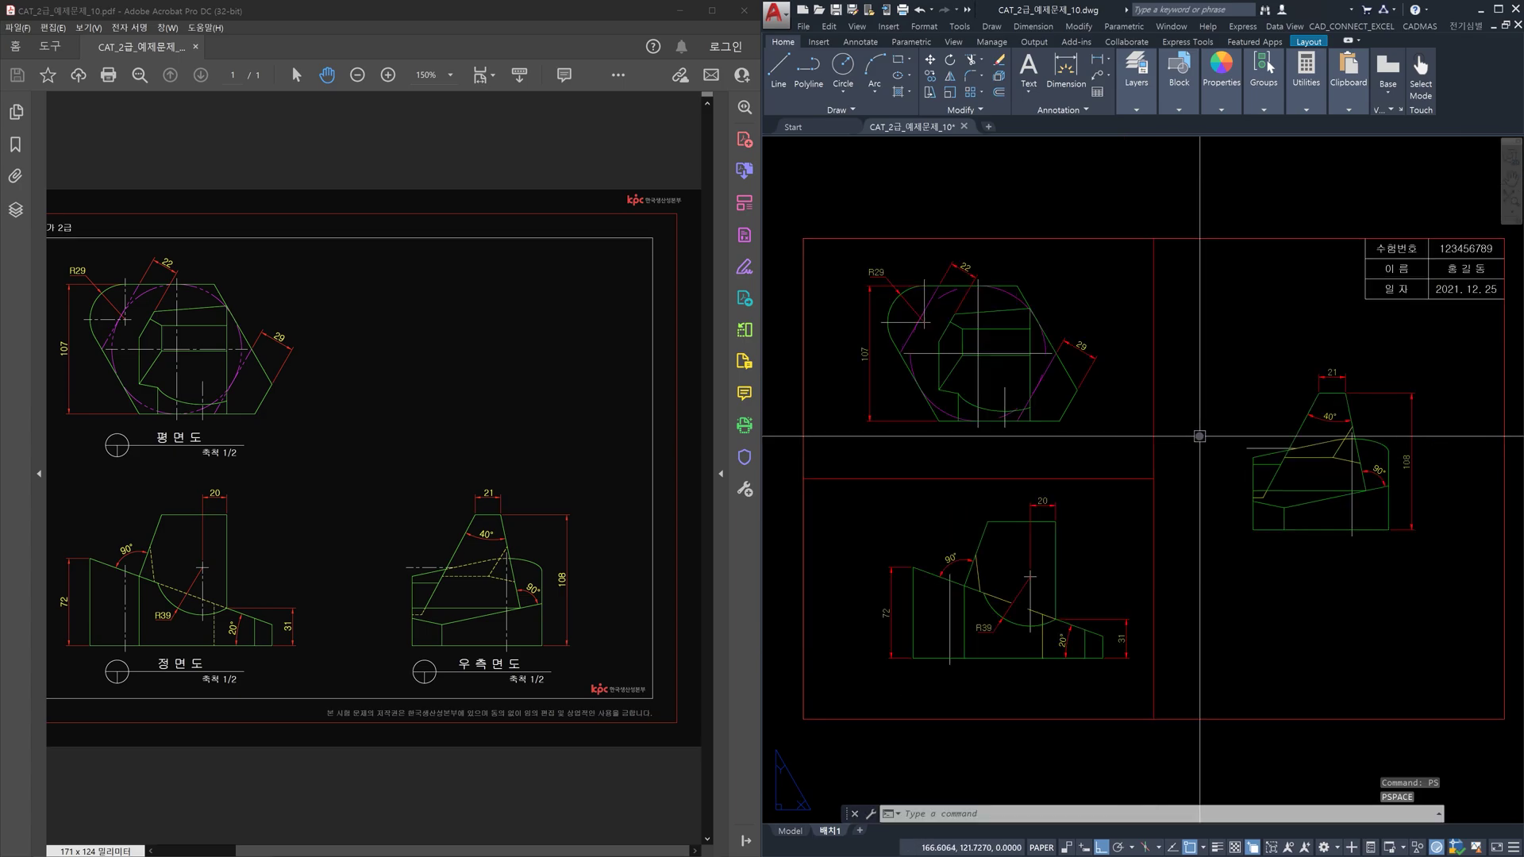
pyautogui.moveTo(1244, 439); pyautogui.dragTo(1233, 437, button='middle')
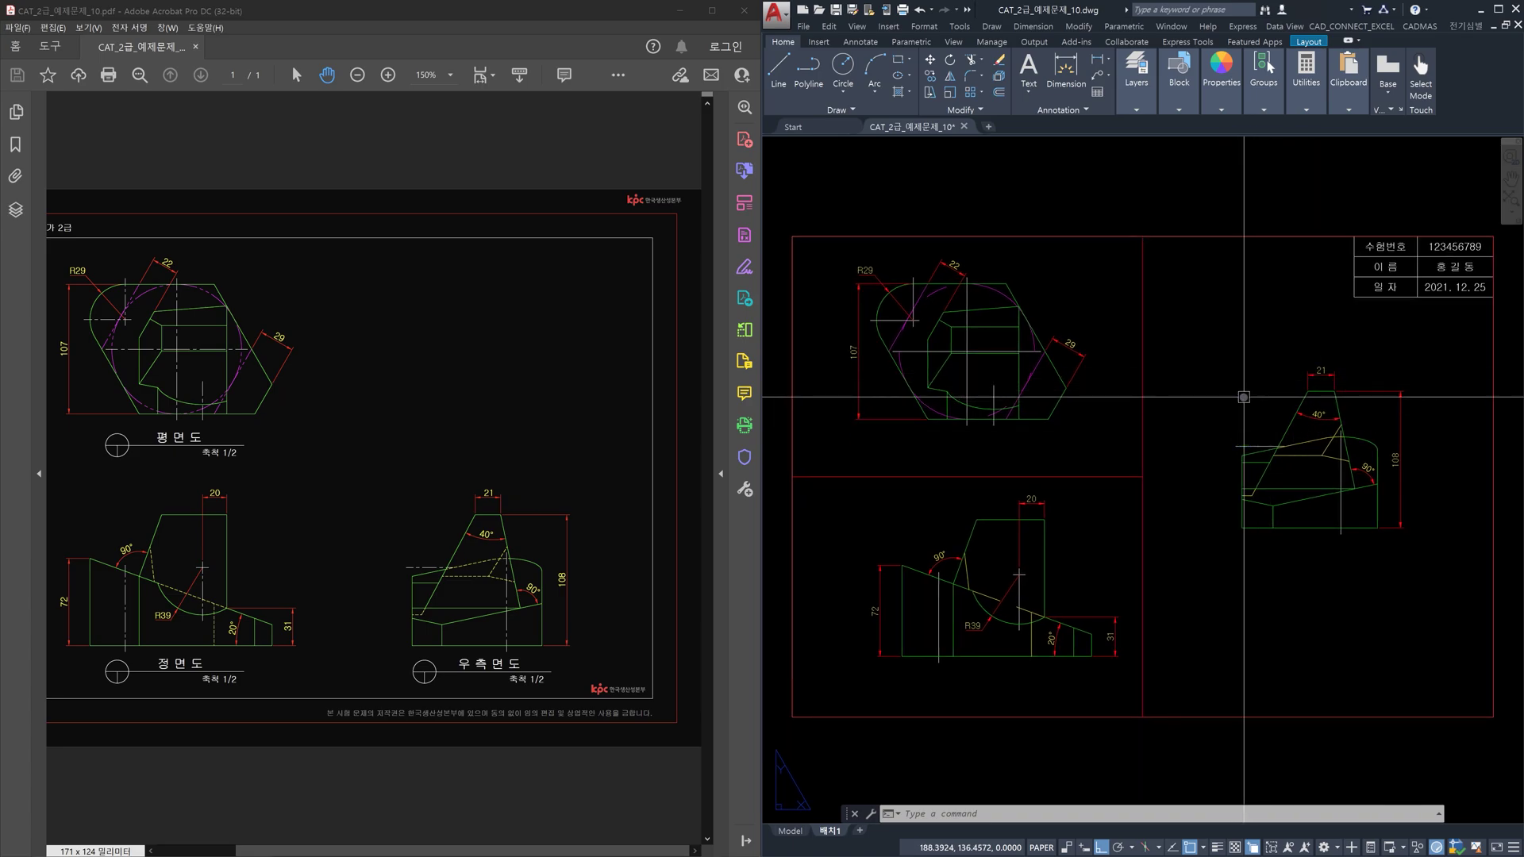
# Step: Maximize the side view's viewport and return to the paper layout with PSPACE
pyautogui.doubleClick(1147, 353)
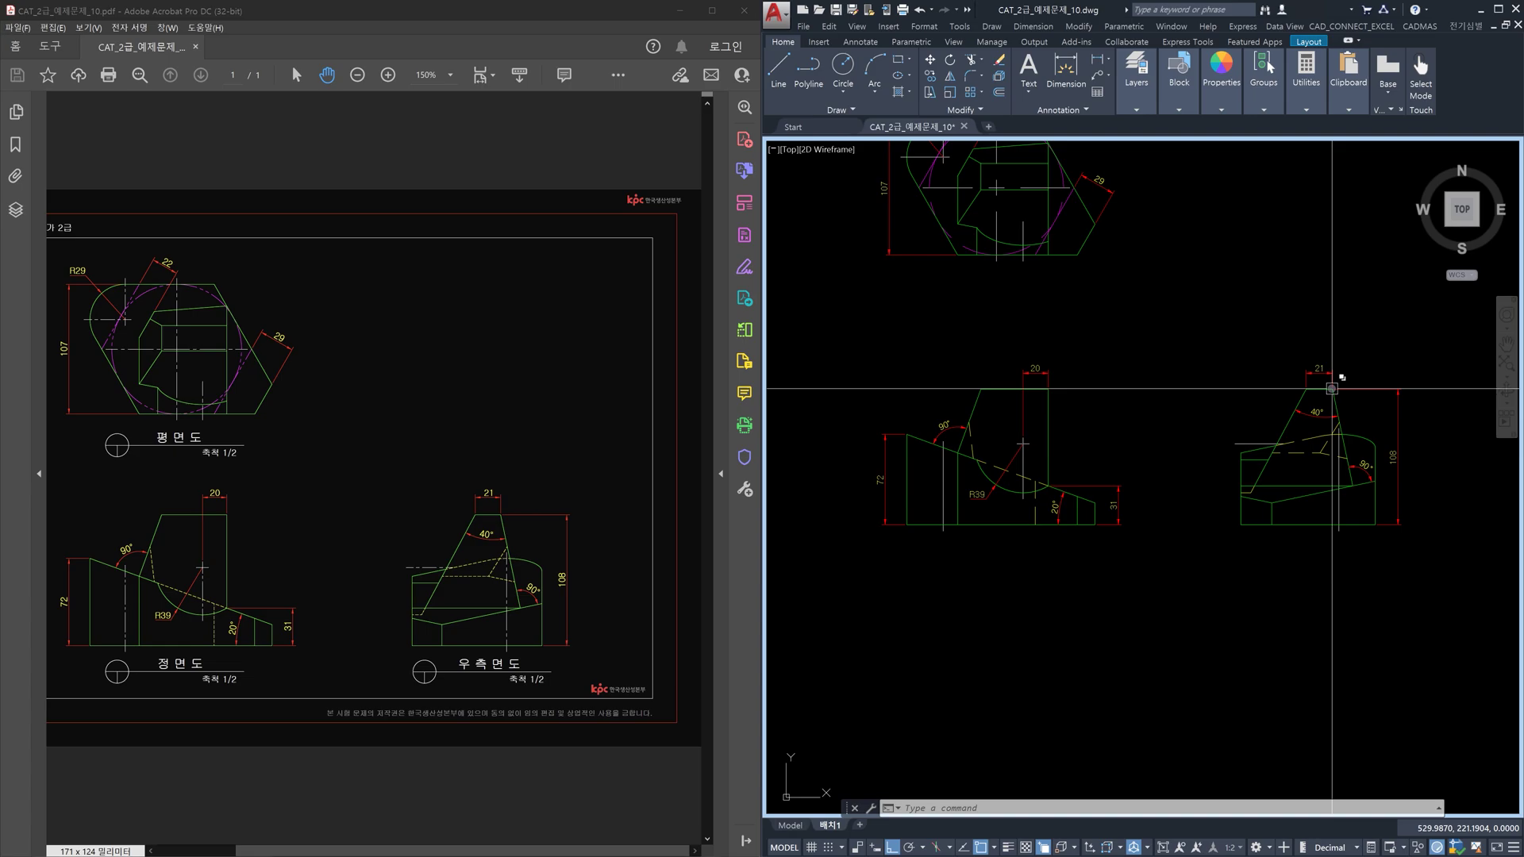
pyautogui.write('ps')
pyautogui.press('Return')
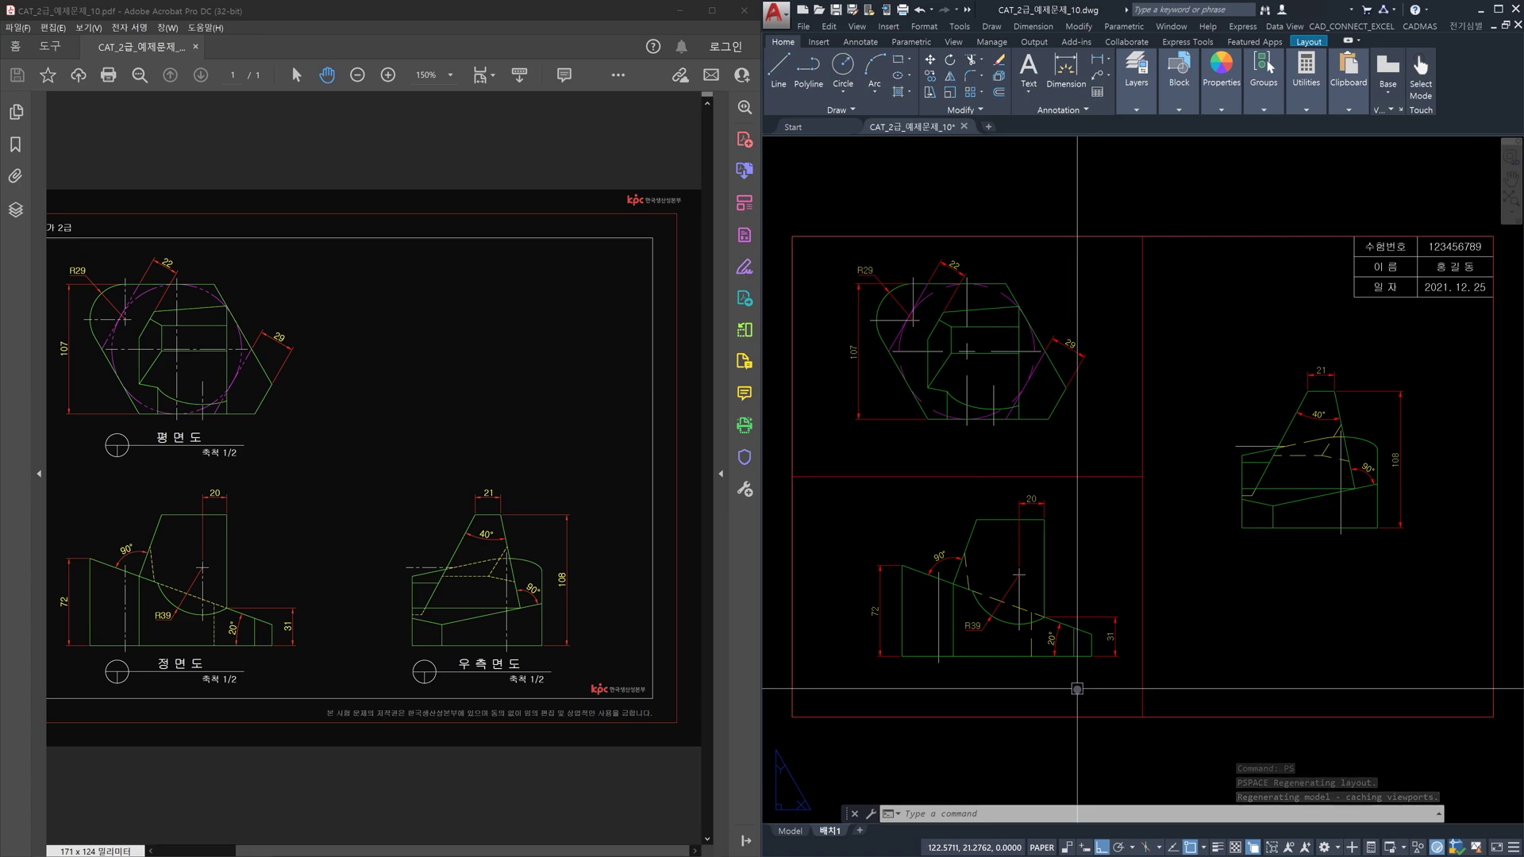
# Step: Align the side view horizontally with the front view using MVSETUP, matching the lower-left endpoints of both views
pyautogui.write('mvsetup')
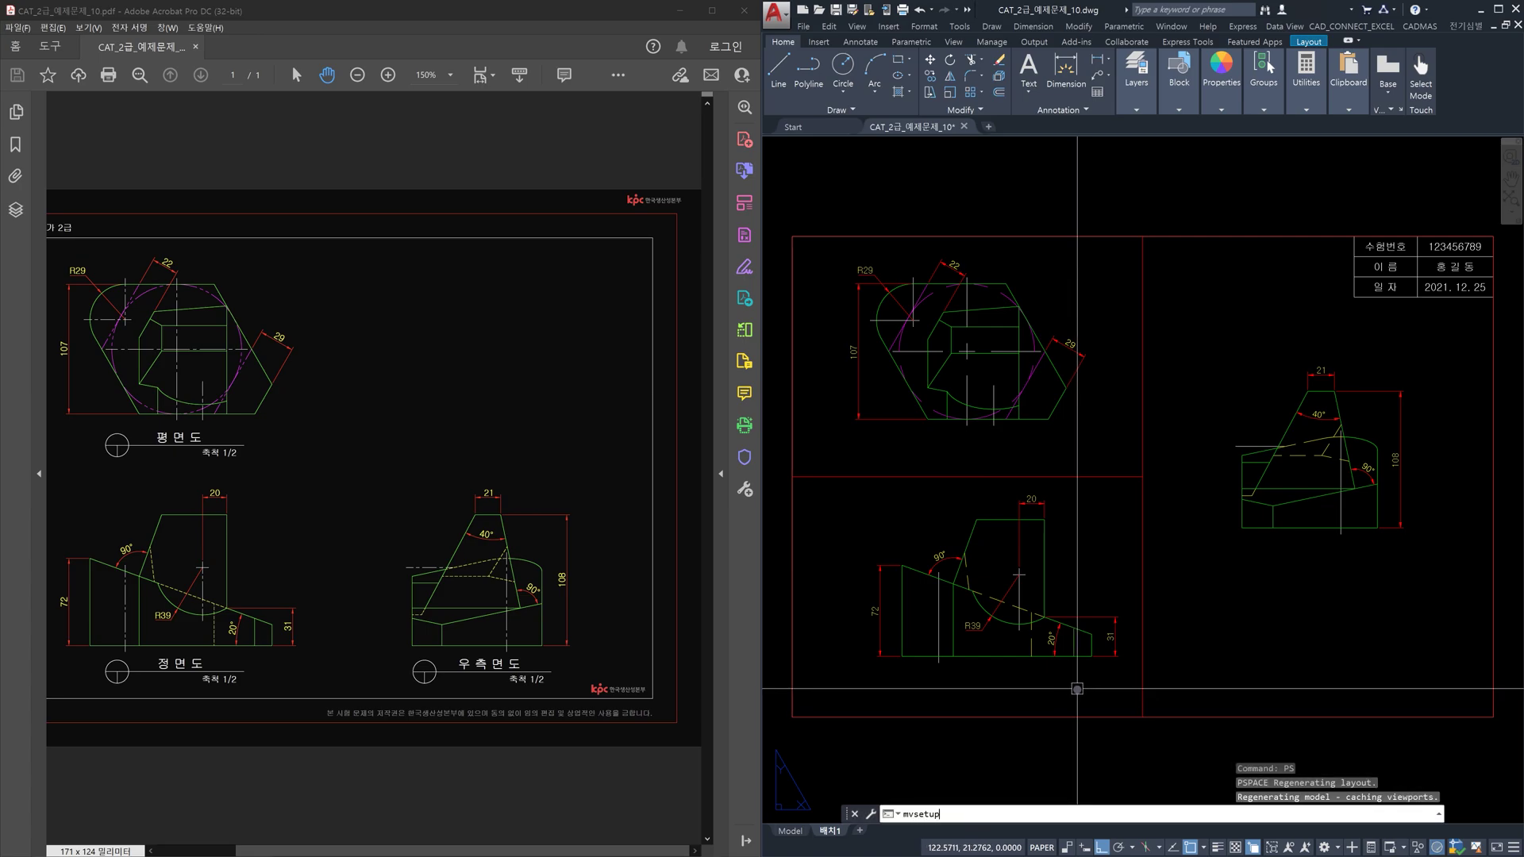
pyautogui.press('Return')
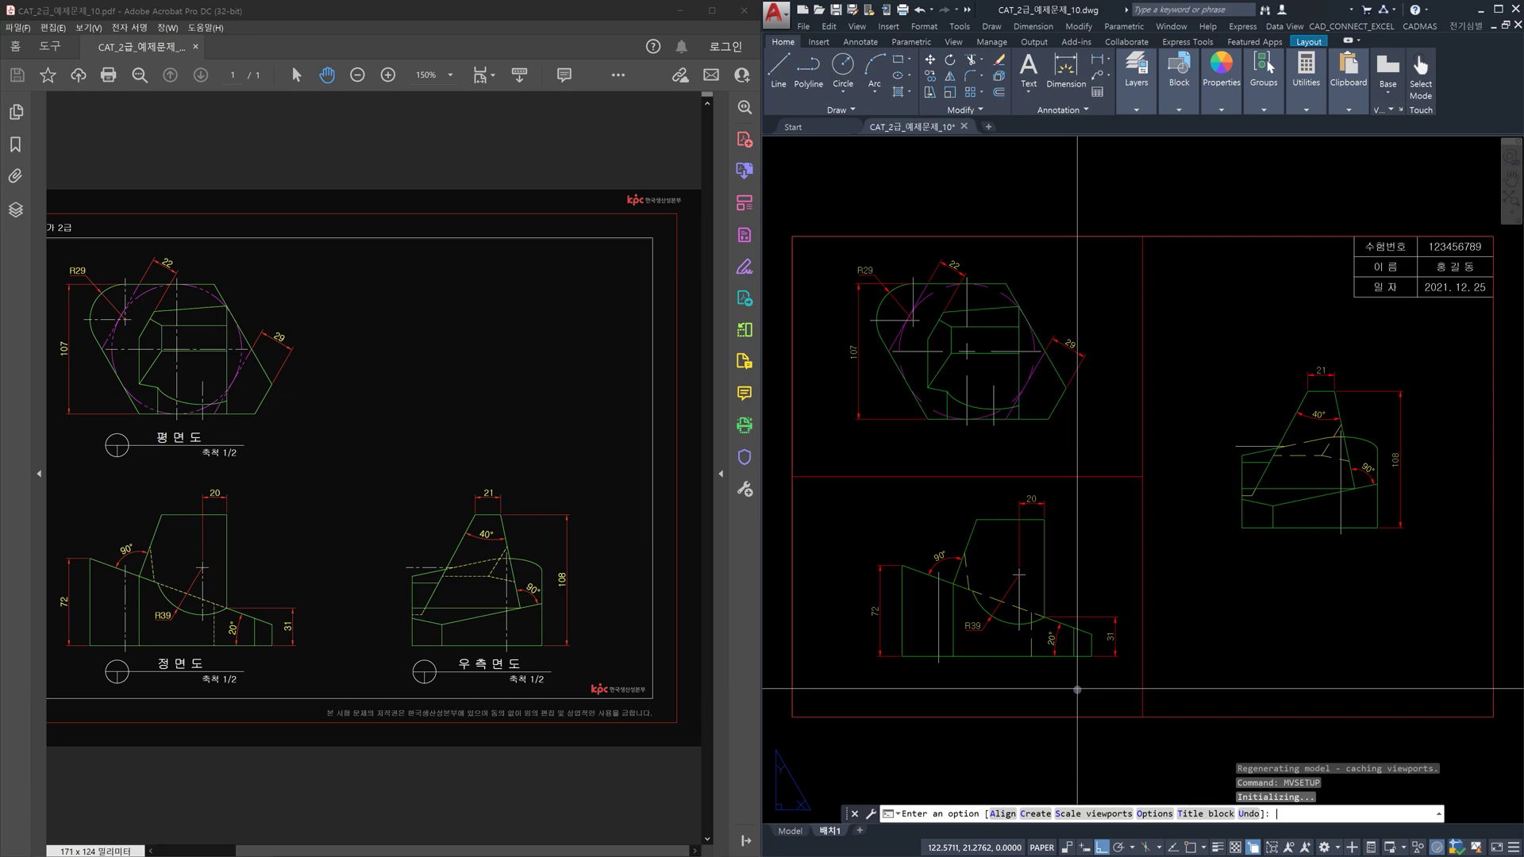
pyautogui.press('Return')
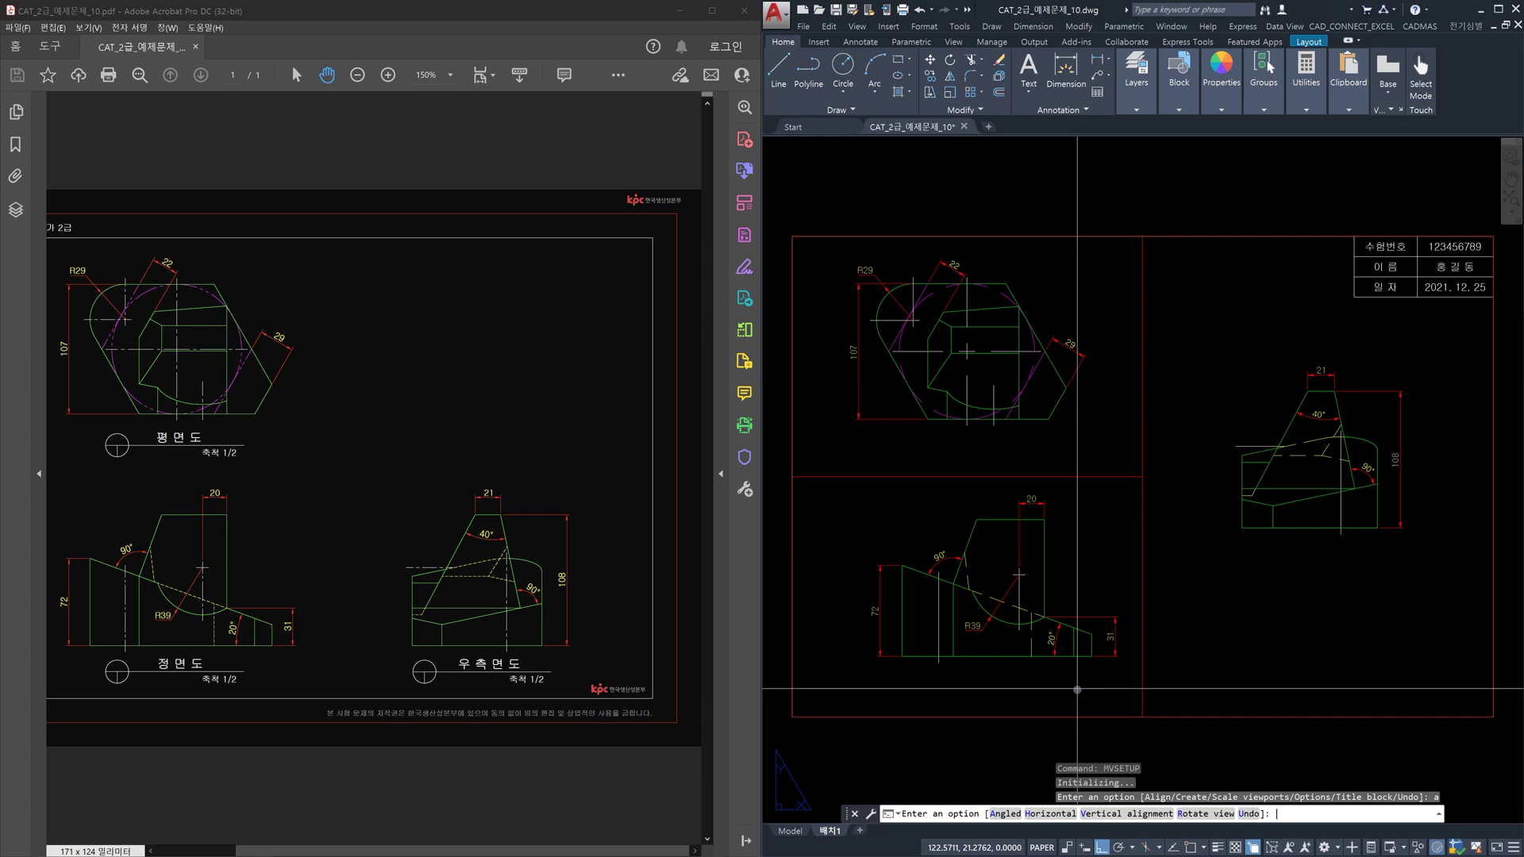
pyautogui.press('Return')
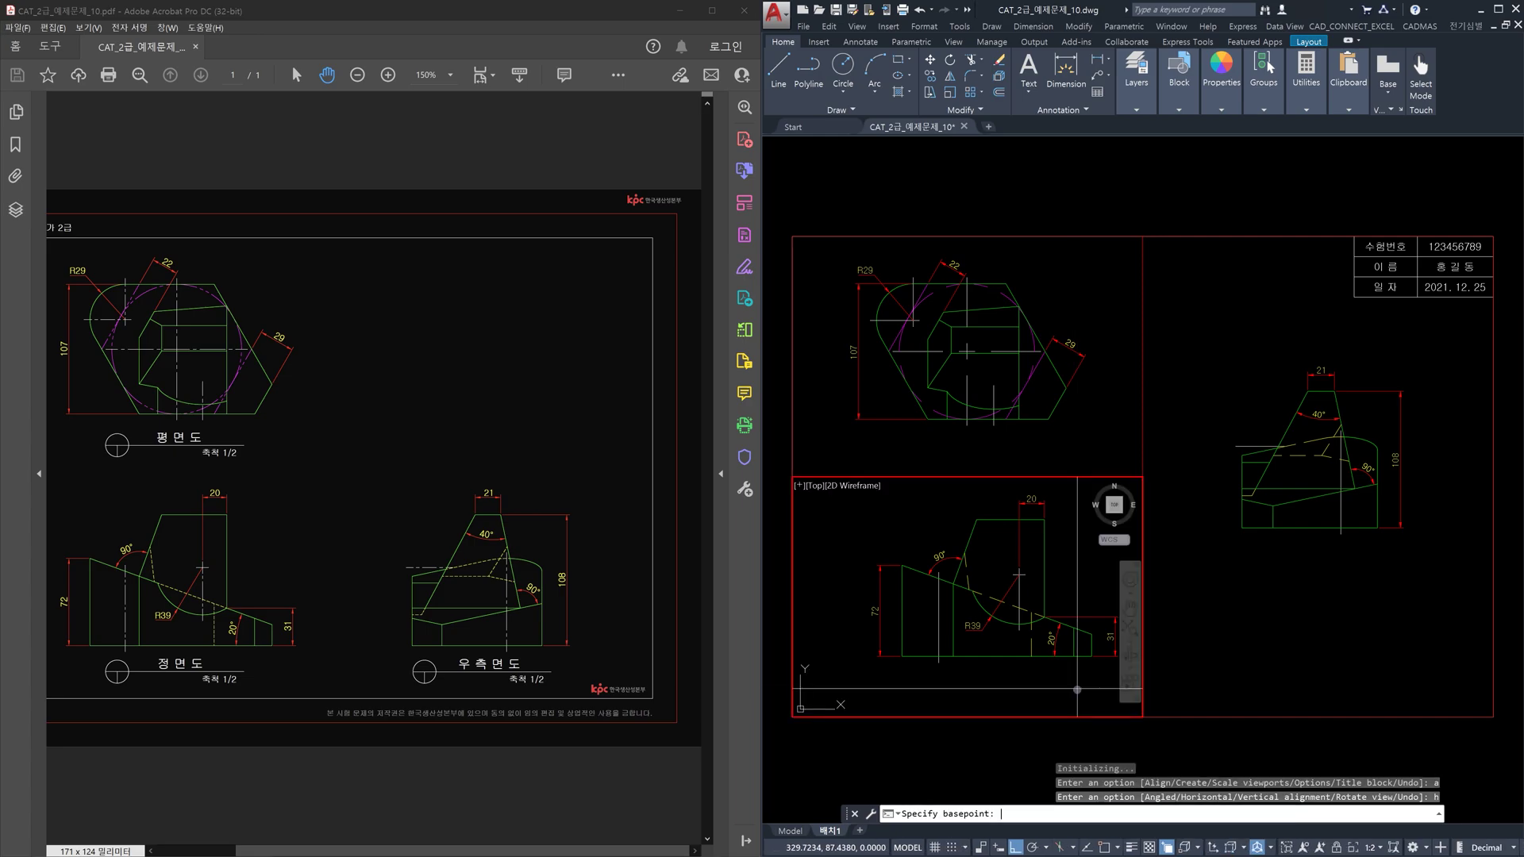
pyautogui.press('F8')
pyautogui.keyDown('shift'); pyautogui.rightClick(1005, 668); pyautogui.keyUp('shift')
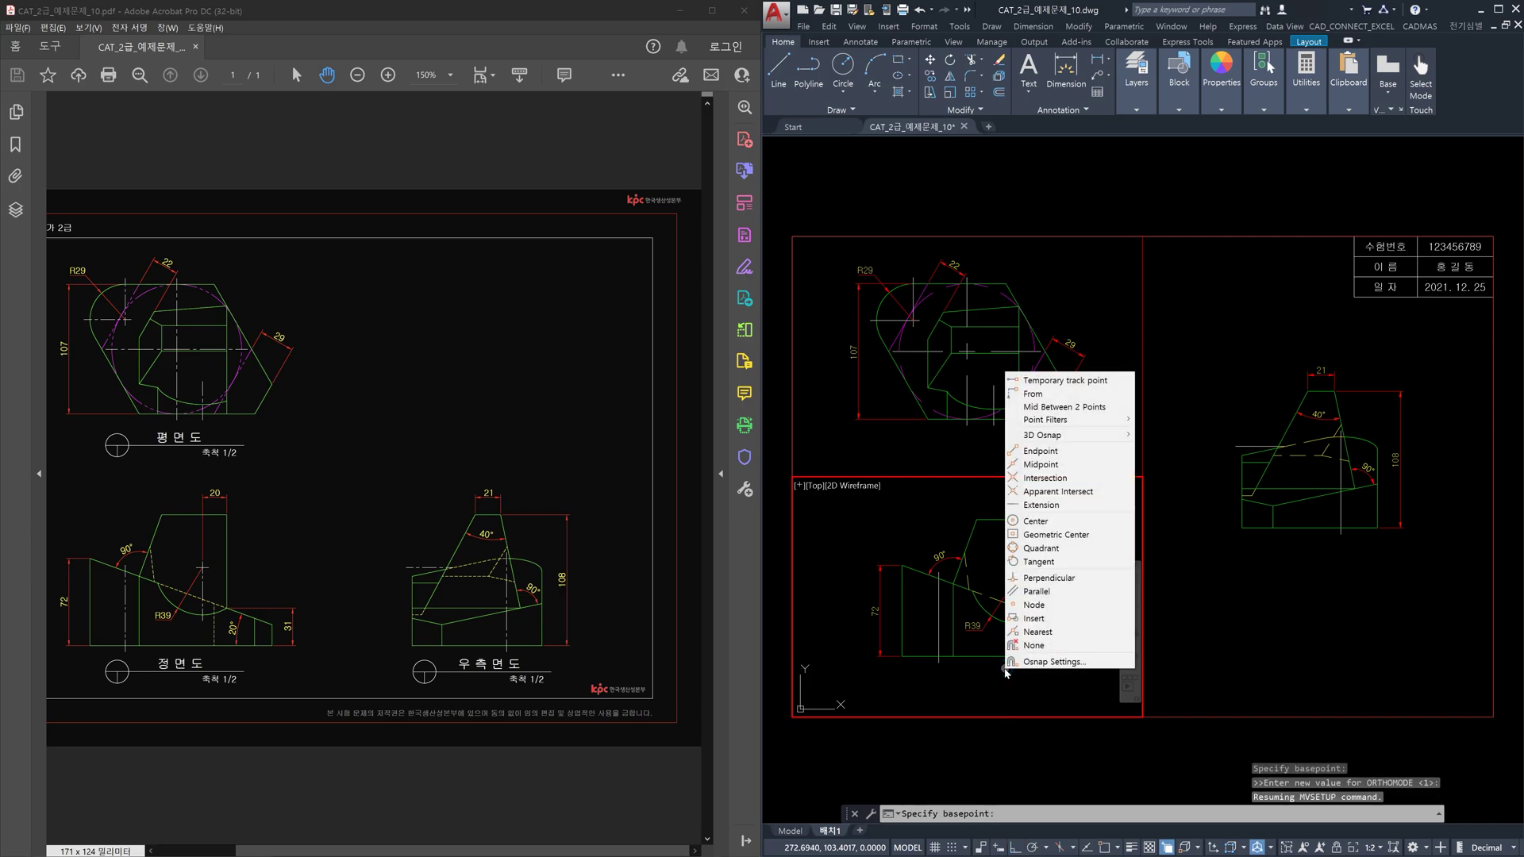
pyautogui.click(1058, 451)
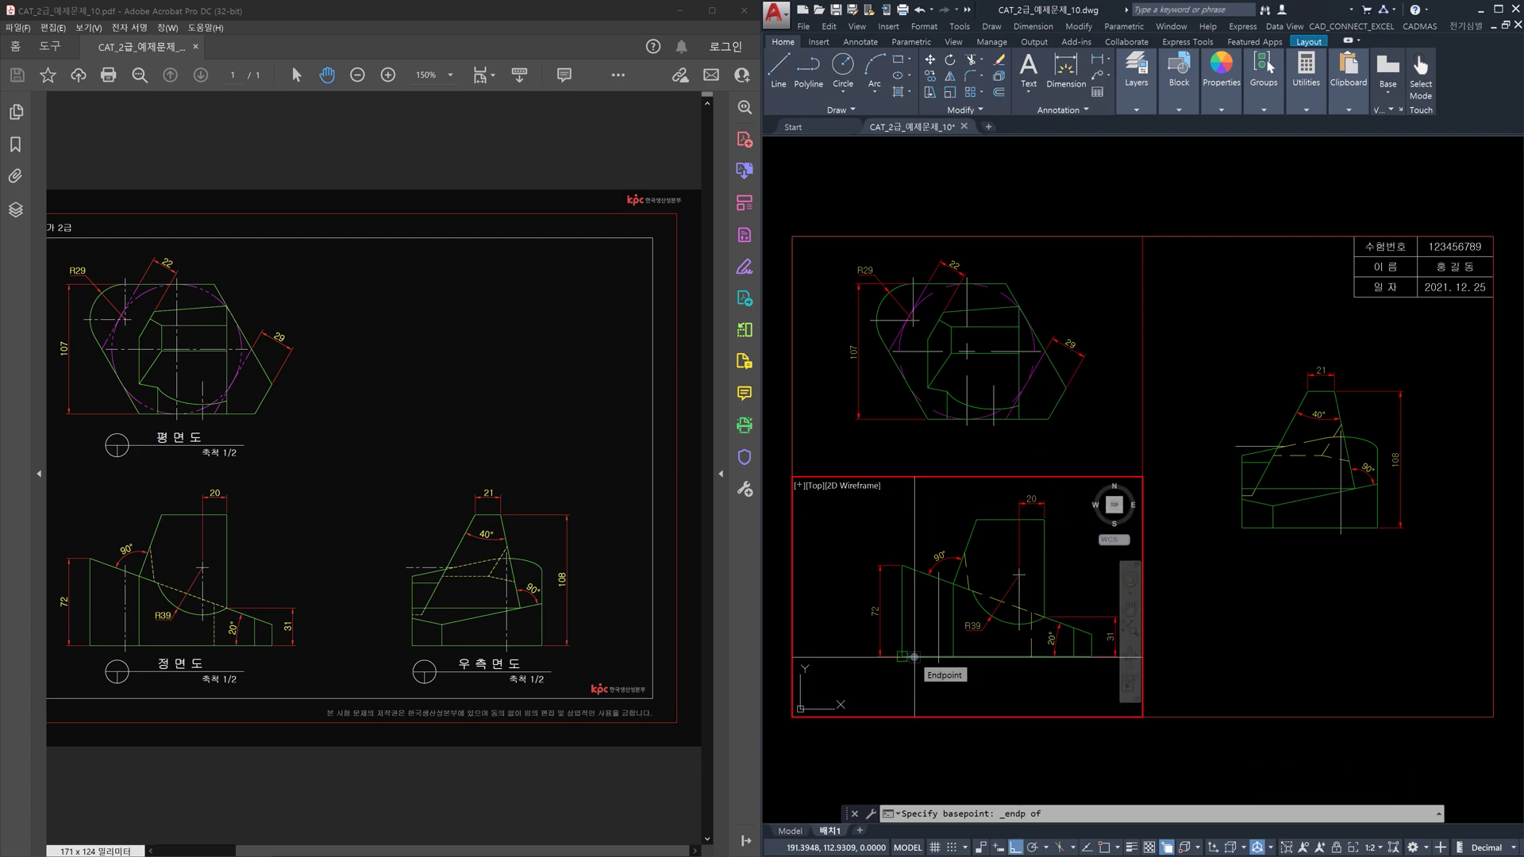
pyautogui.click(913, 657)
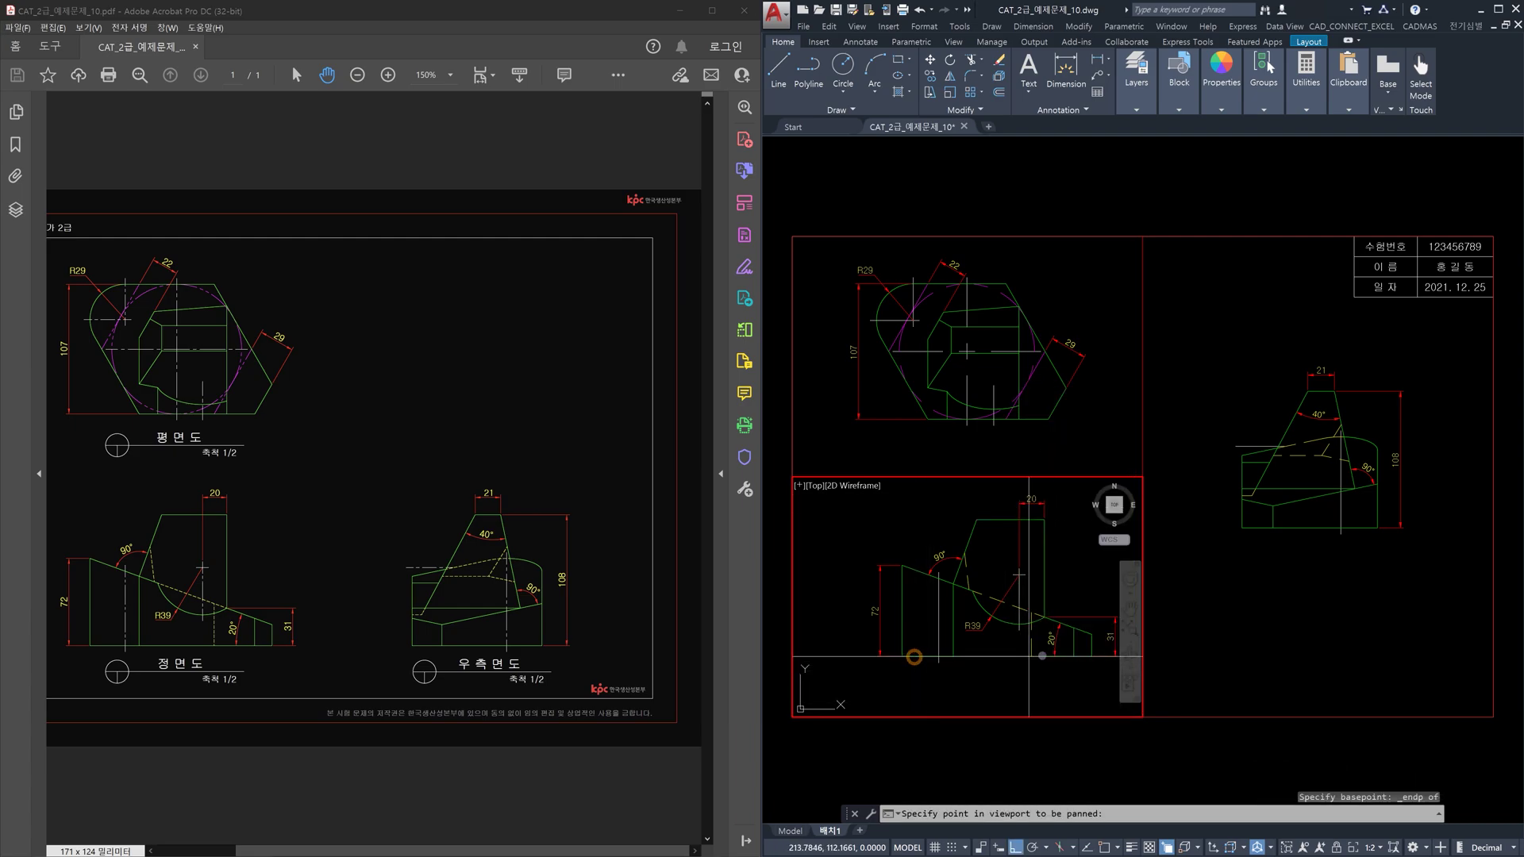
pyautogui.click(1305, 586)
pyautogui.keyDown('shift'); pyautogui.rightClick(1305, 586); pyautogui.keyUp('shift')
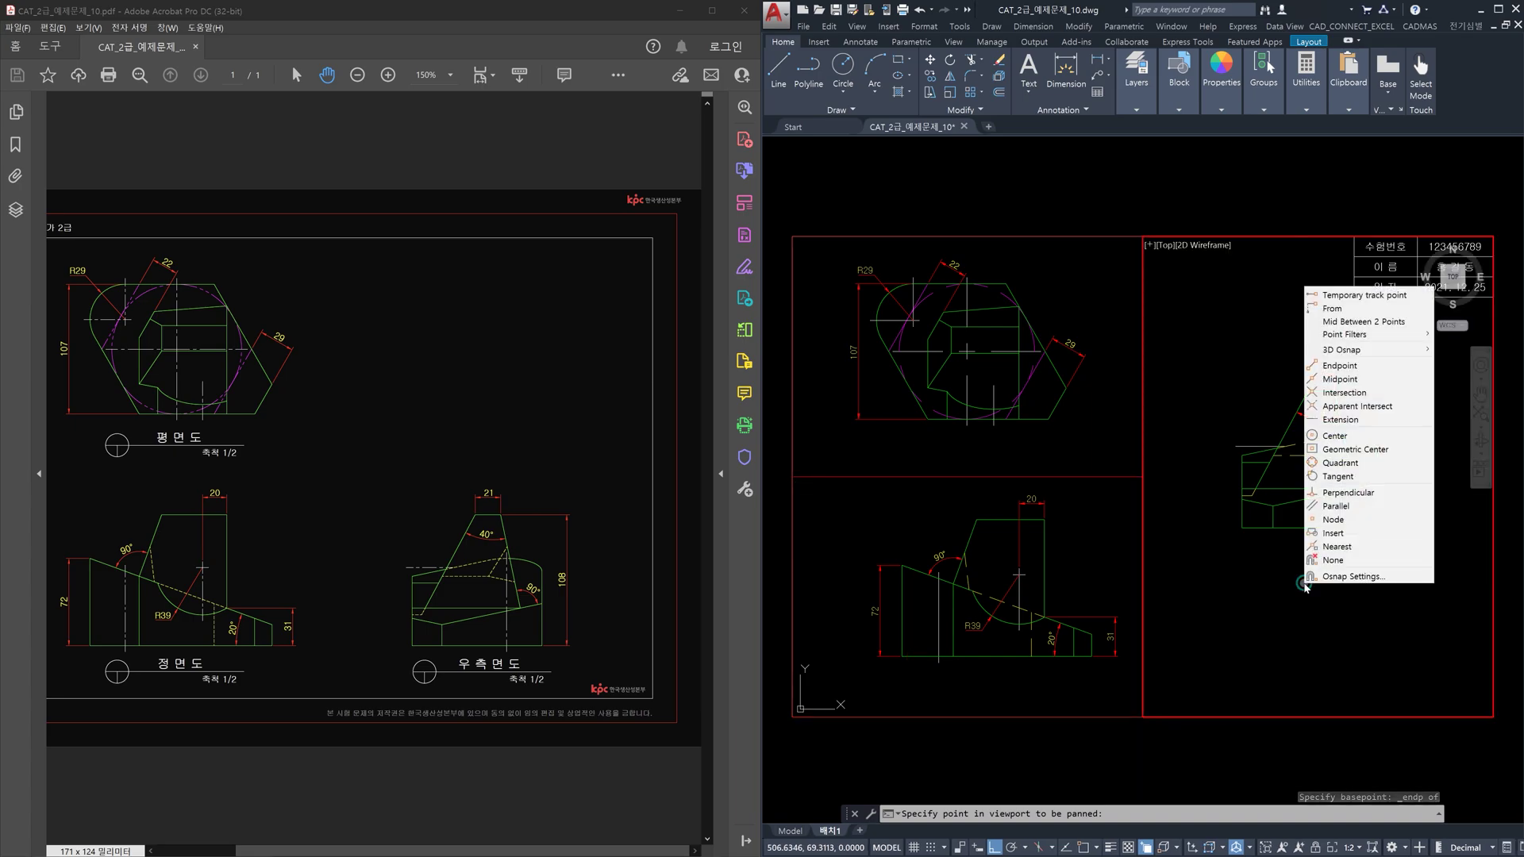
pyautogui.click(1339, 365)
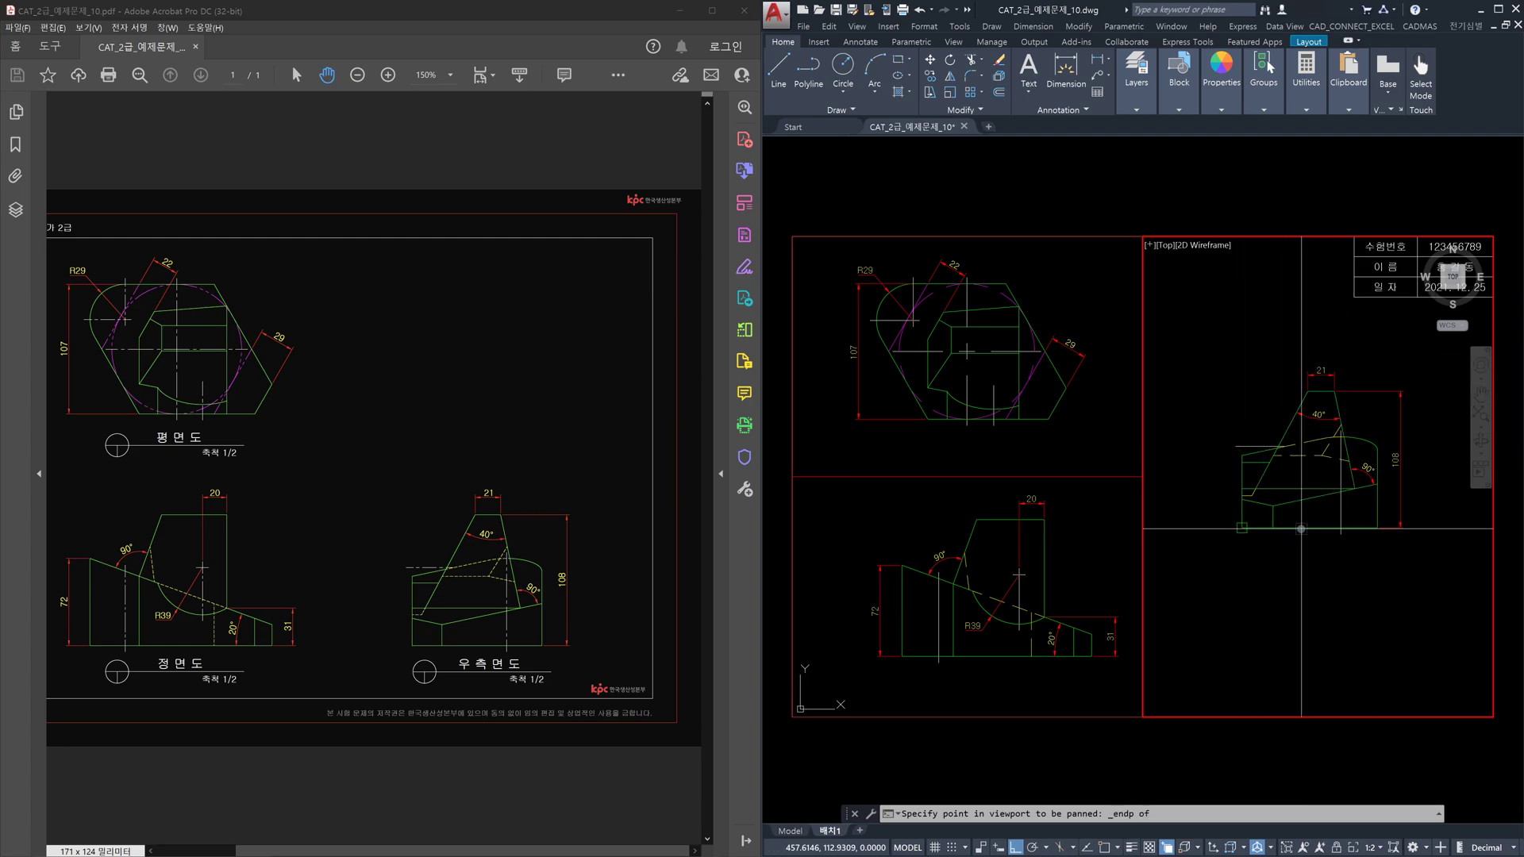
pyautogui.click(1301, 529)
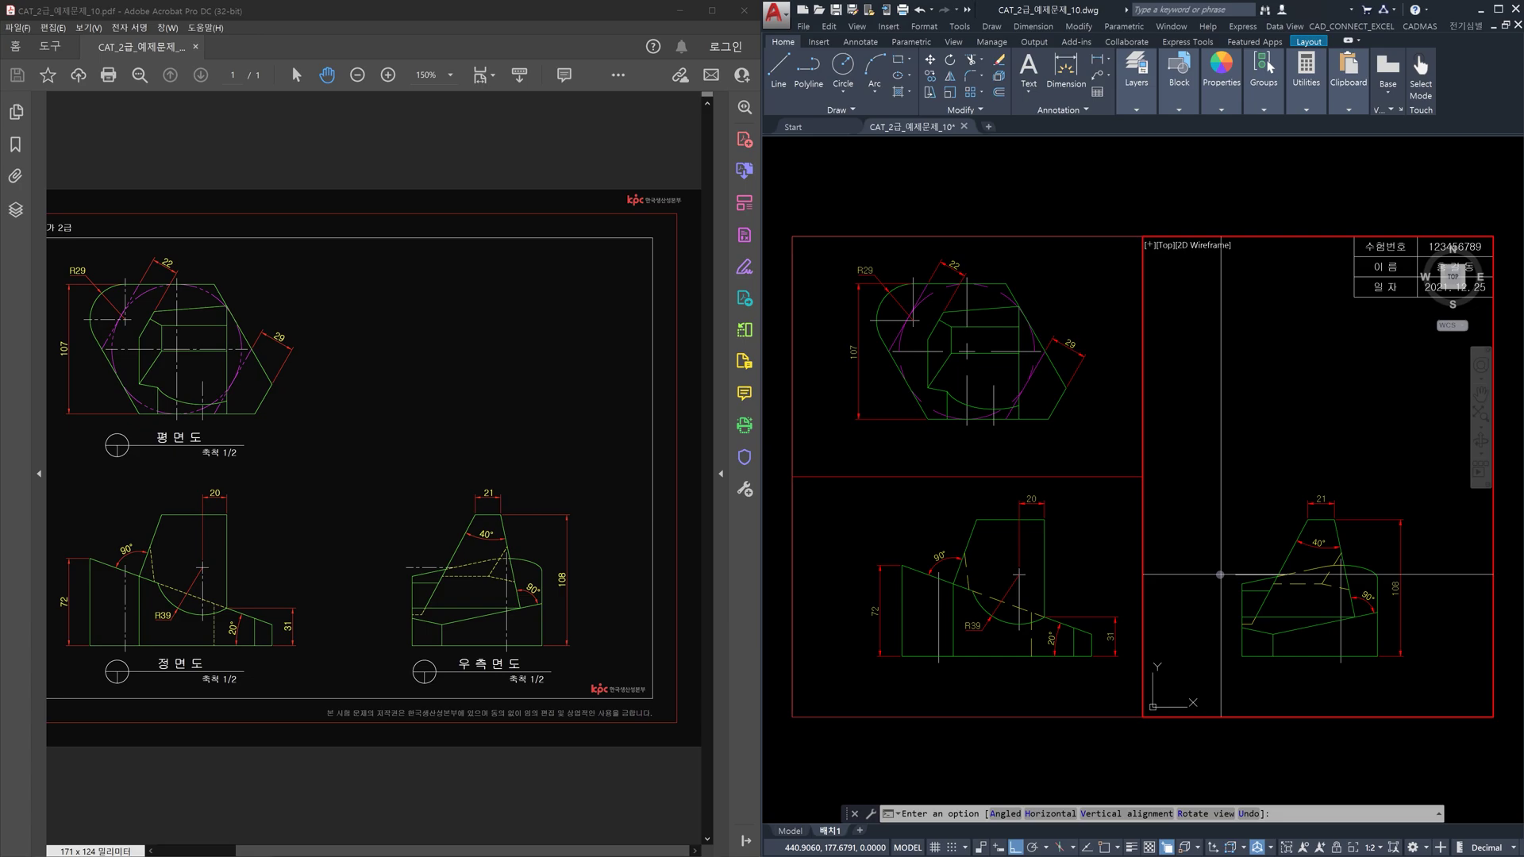
# Step: Align the plan view vertically with the front view using MVSETUP, matching endpoints on the upper block's right edge, and return to paper space
pyautogui.write('v')
pyautogui.press('Return')
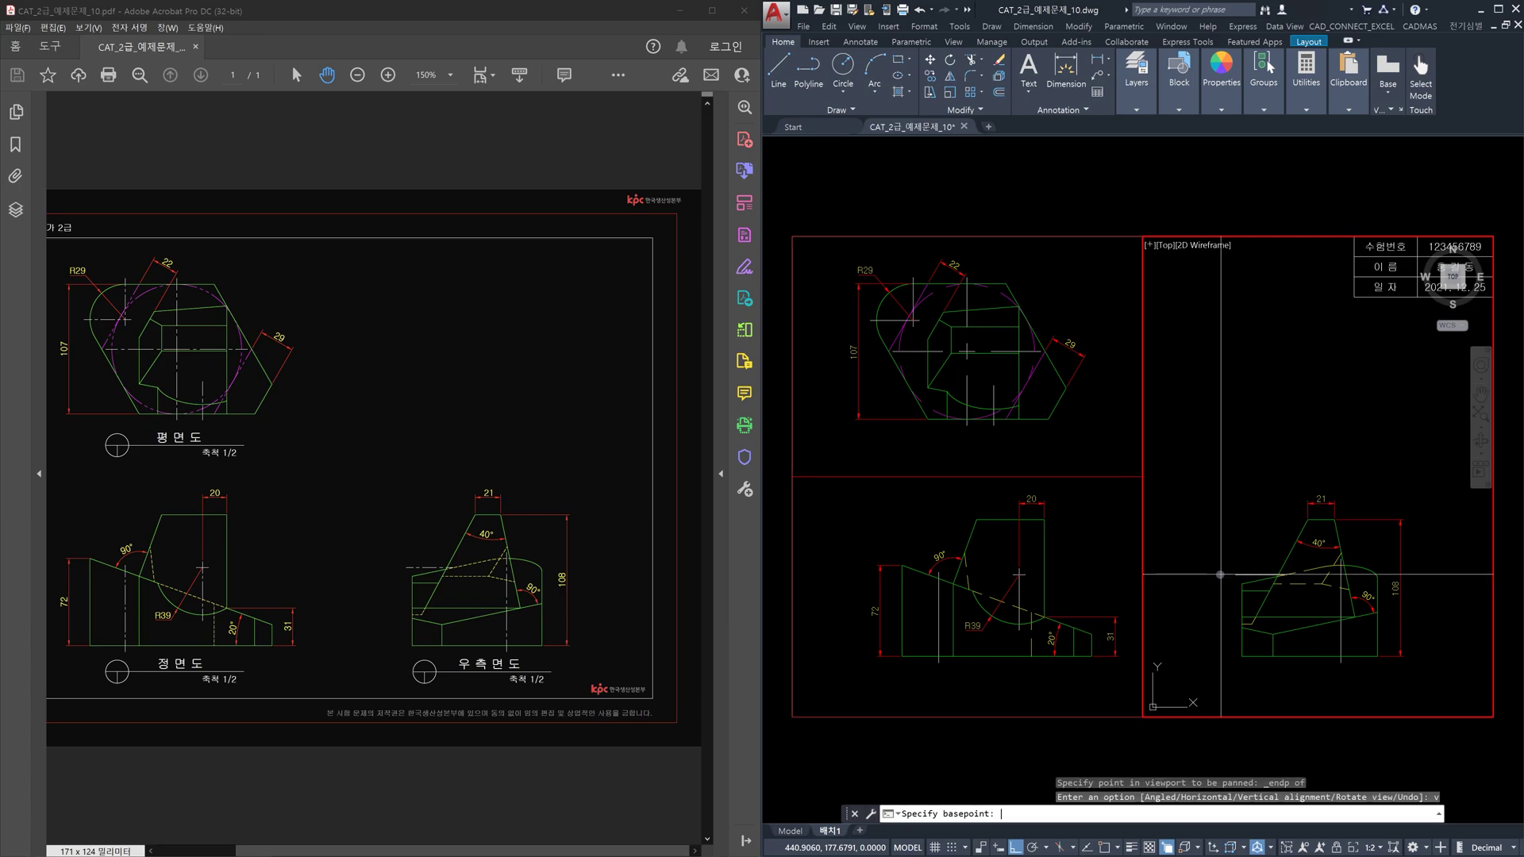
pyautogui.click(823, 579)
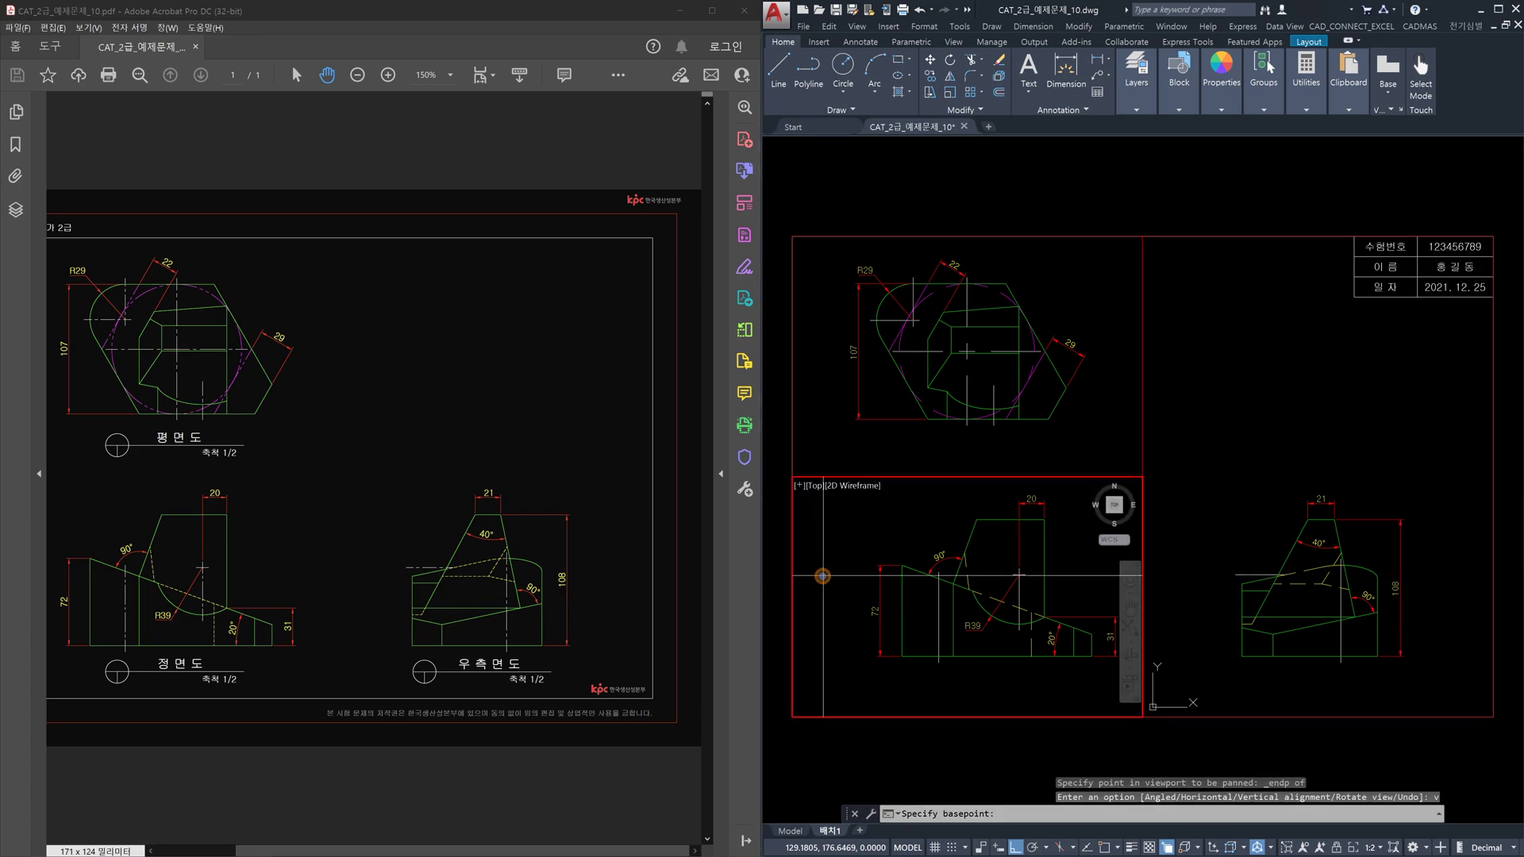
pyautogui.keyDown('shift'); pyautogui.rightClick(823, 577); pyautogui.keyUp('shift')
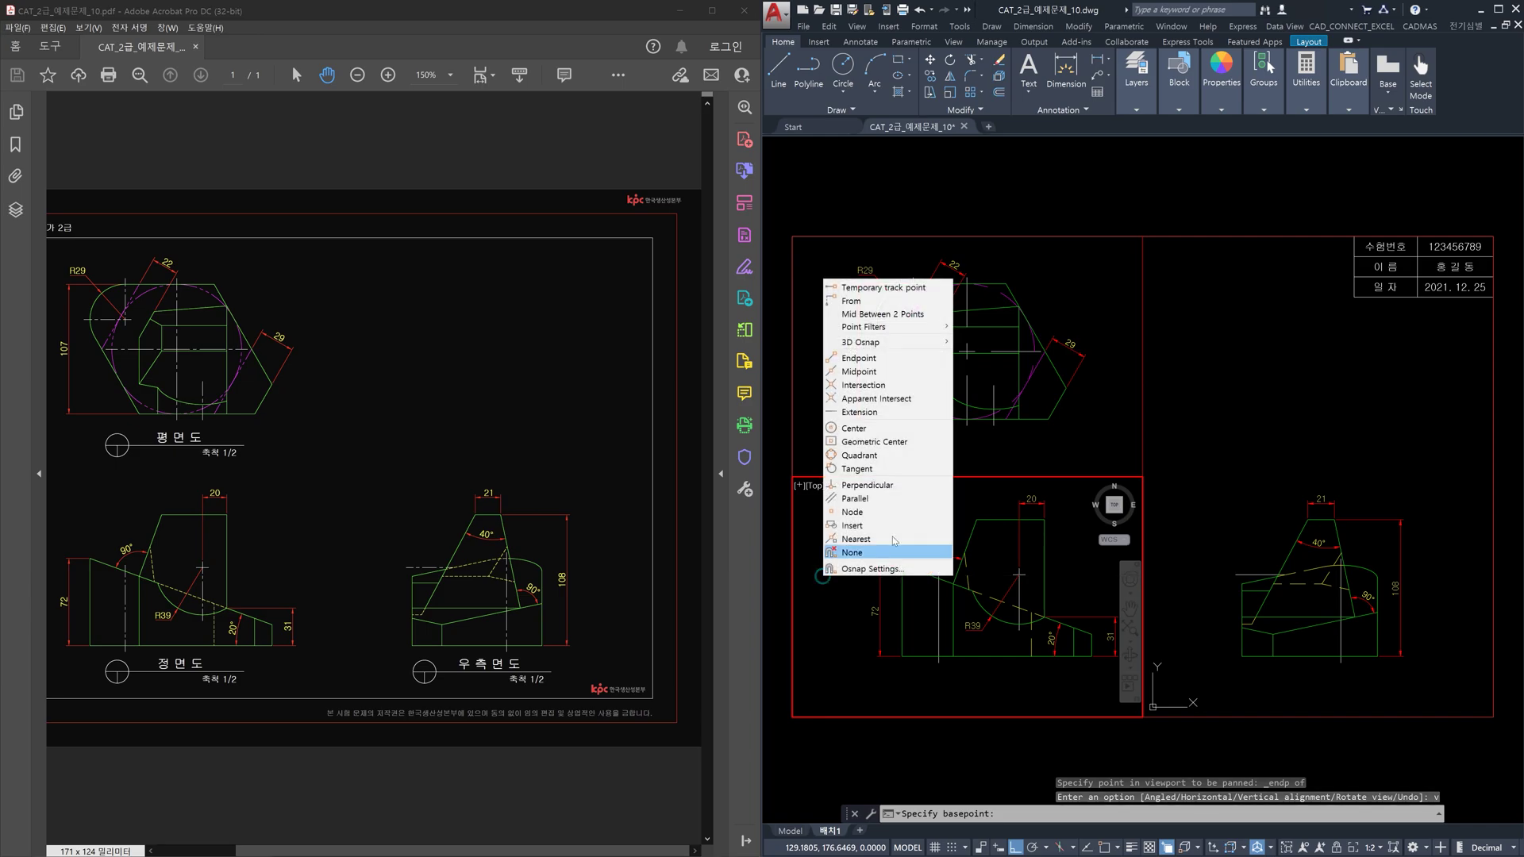
pyautogui.click(873, 358)
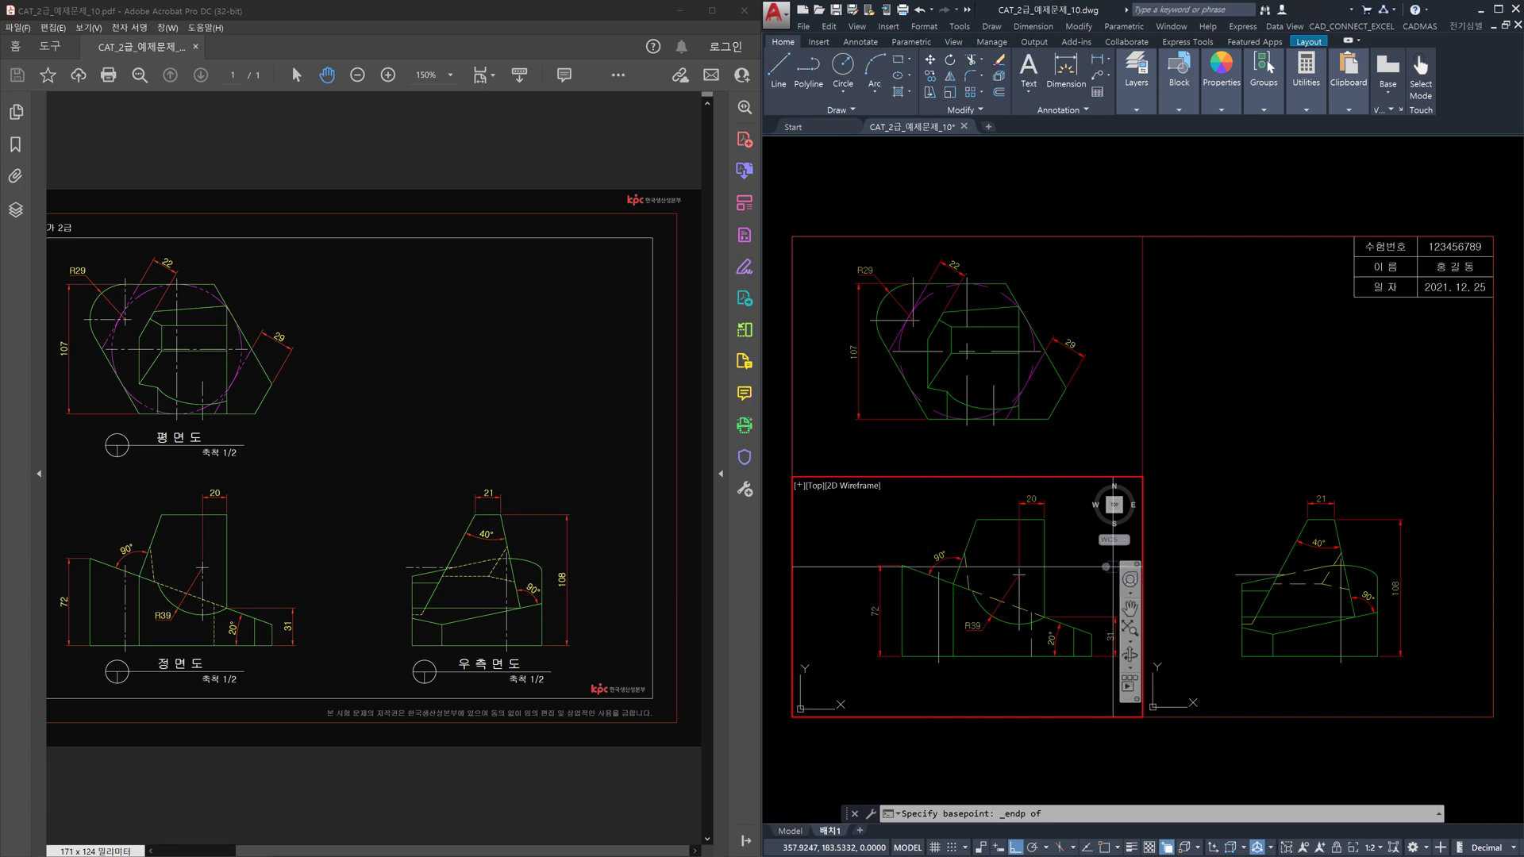
pyautogui.click(1048, 550)
pyautogui.click(1074, 438)
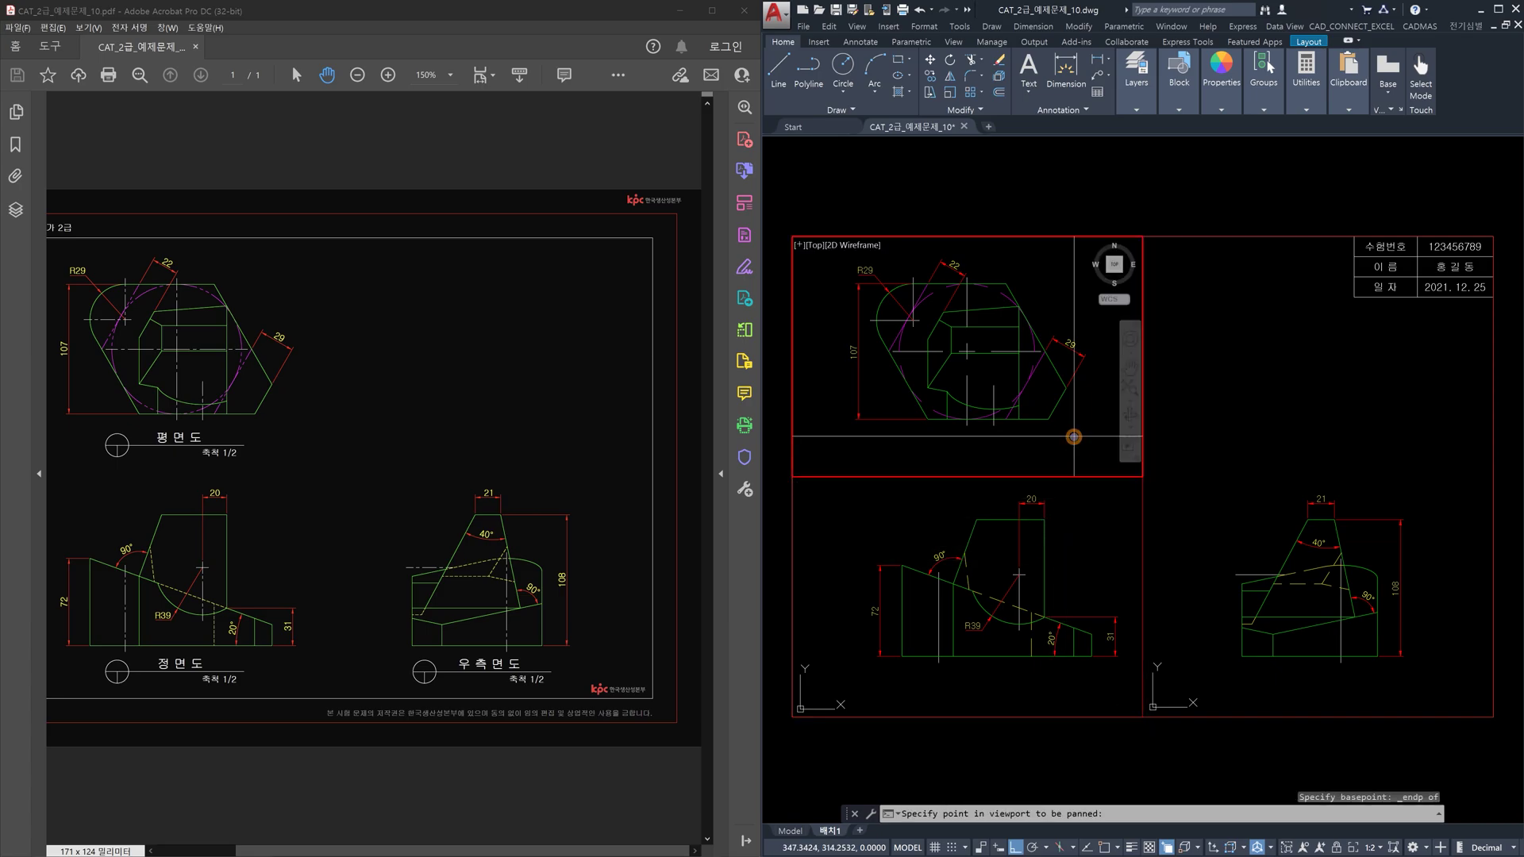
pyautogui.keyDown('shift'); pyautogui.rightClick(1074, 438); pyautogui.keyUp('shift')
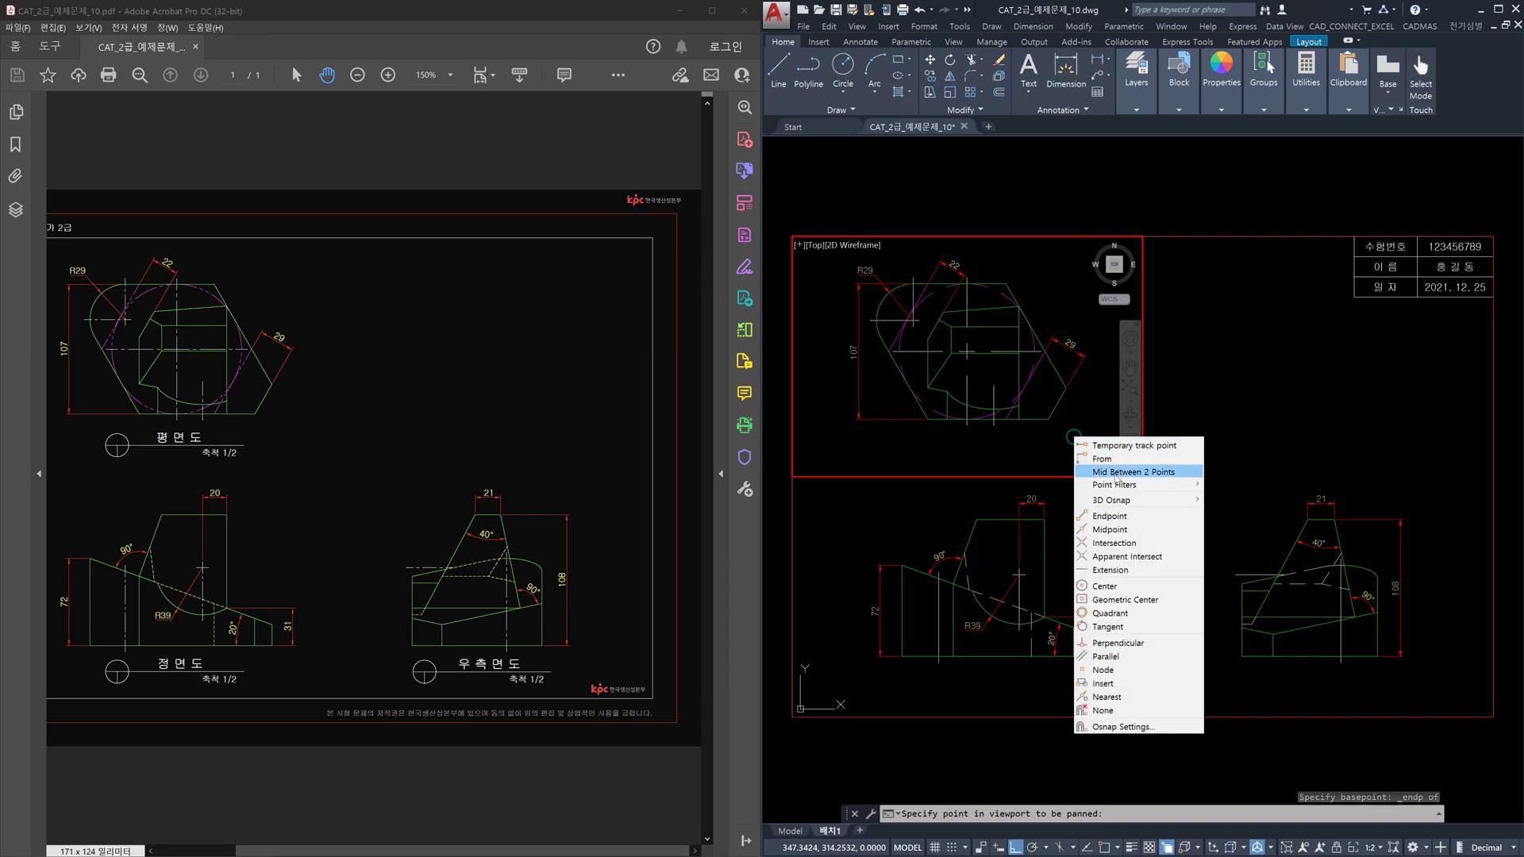
pyautogui.click(1111, 517)
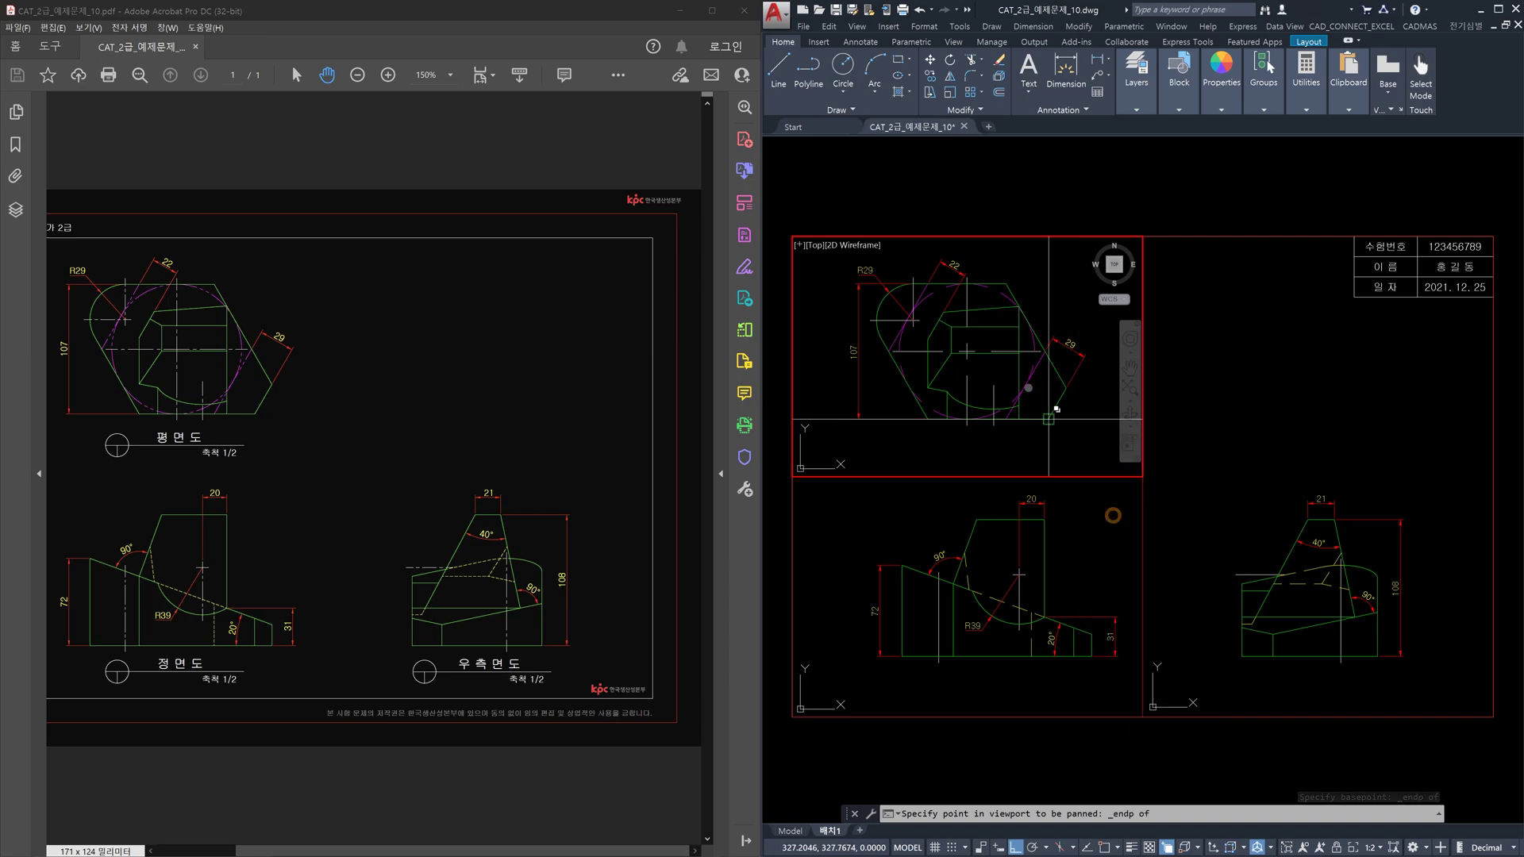
pyautogui.click(1021, 340)
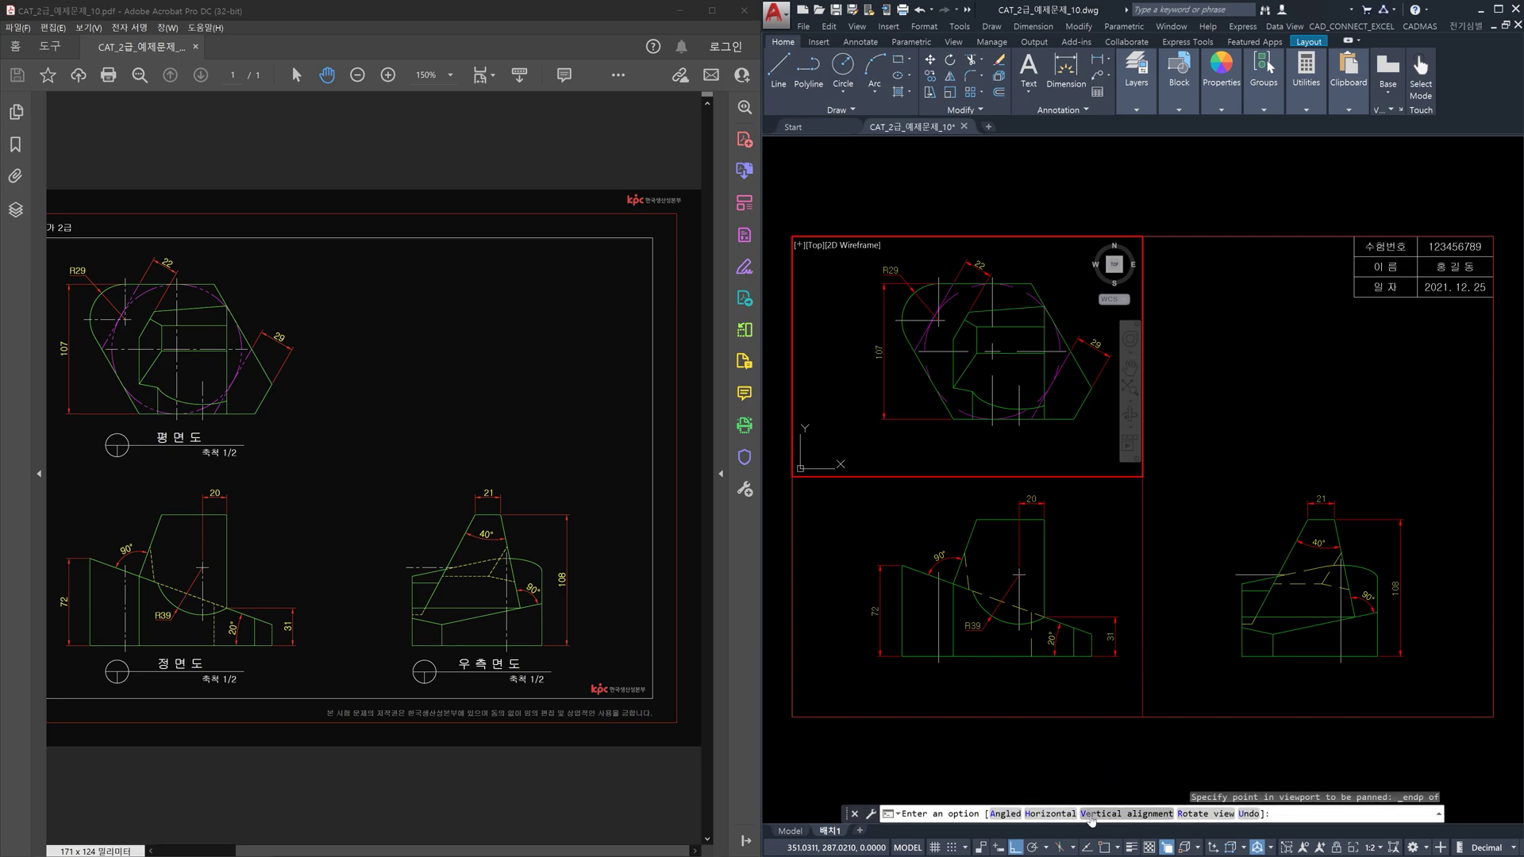
pyautogui.press('Escape')
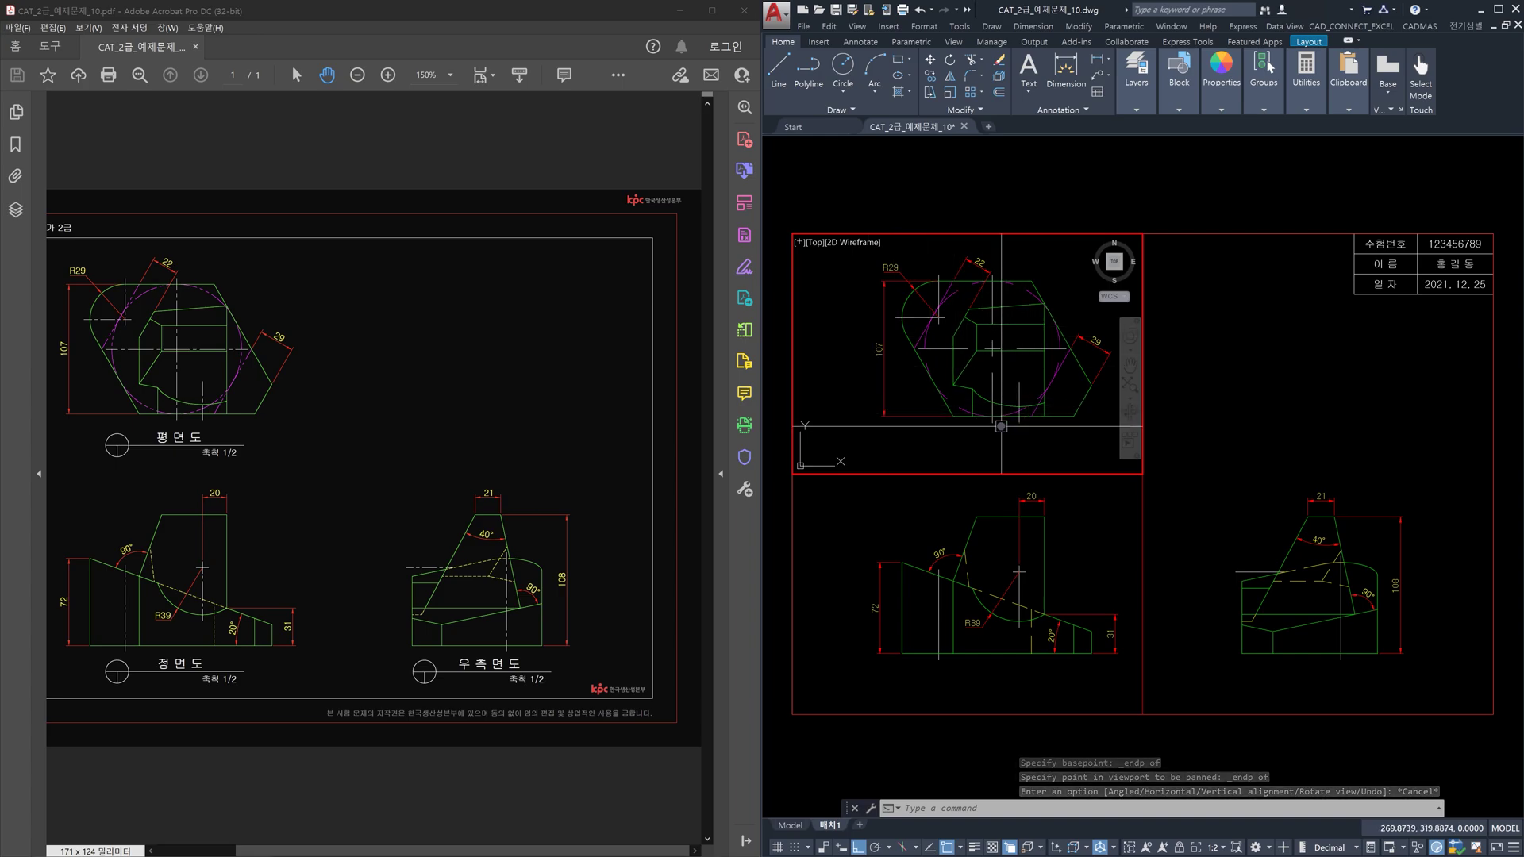
pyautogui.doubleClick(1058, 190)
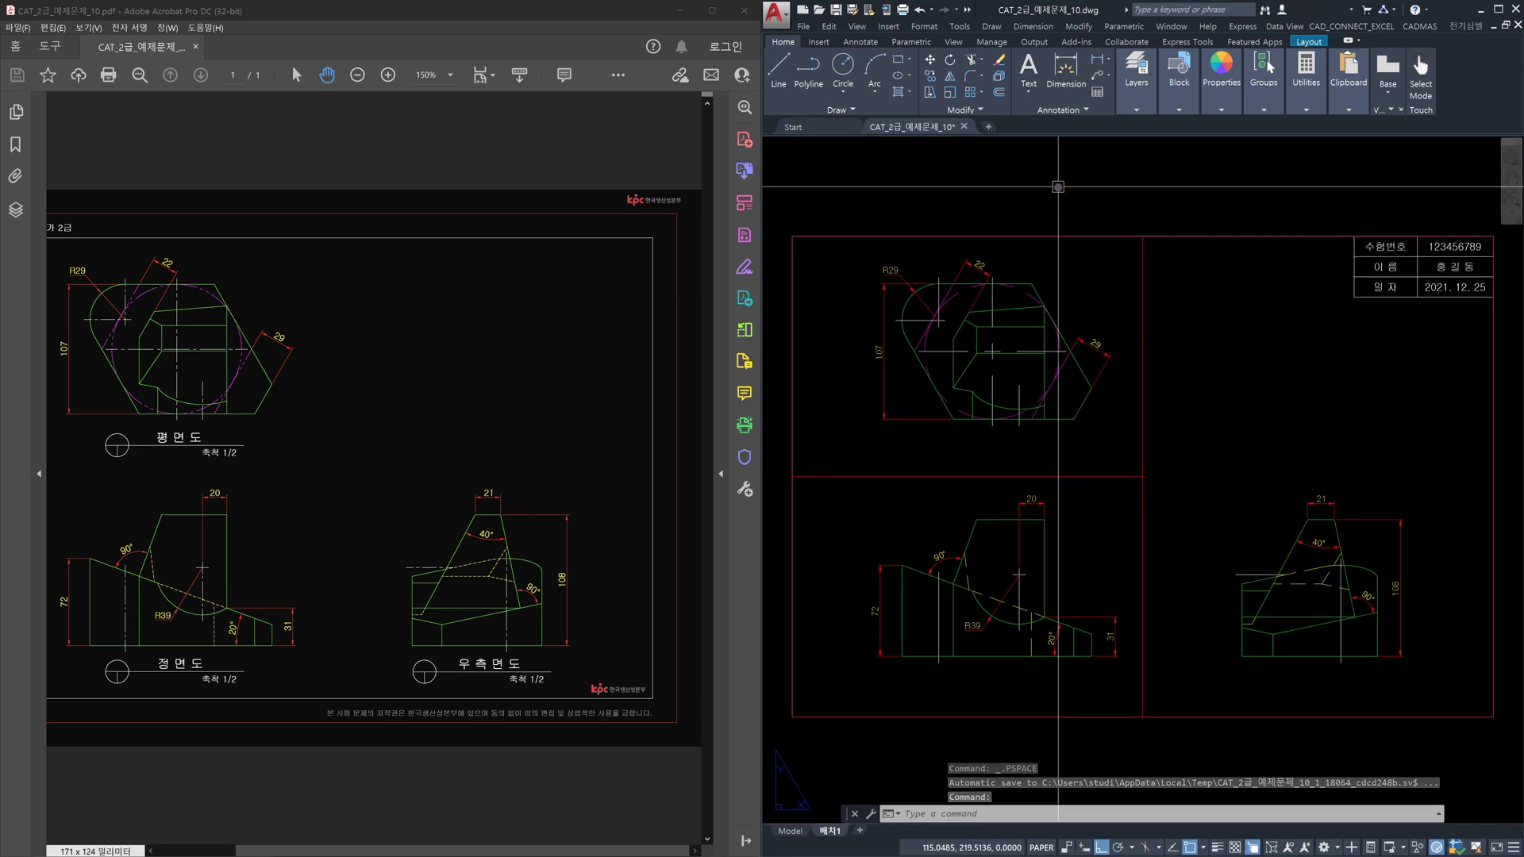
# Step: Move all three viewport frames to the 뷰포트 layer and clear the selection
pyautogui.click(1166, 498)
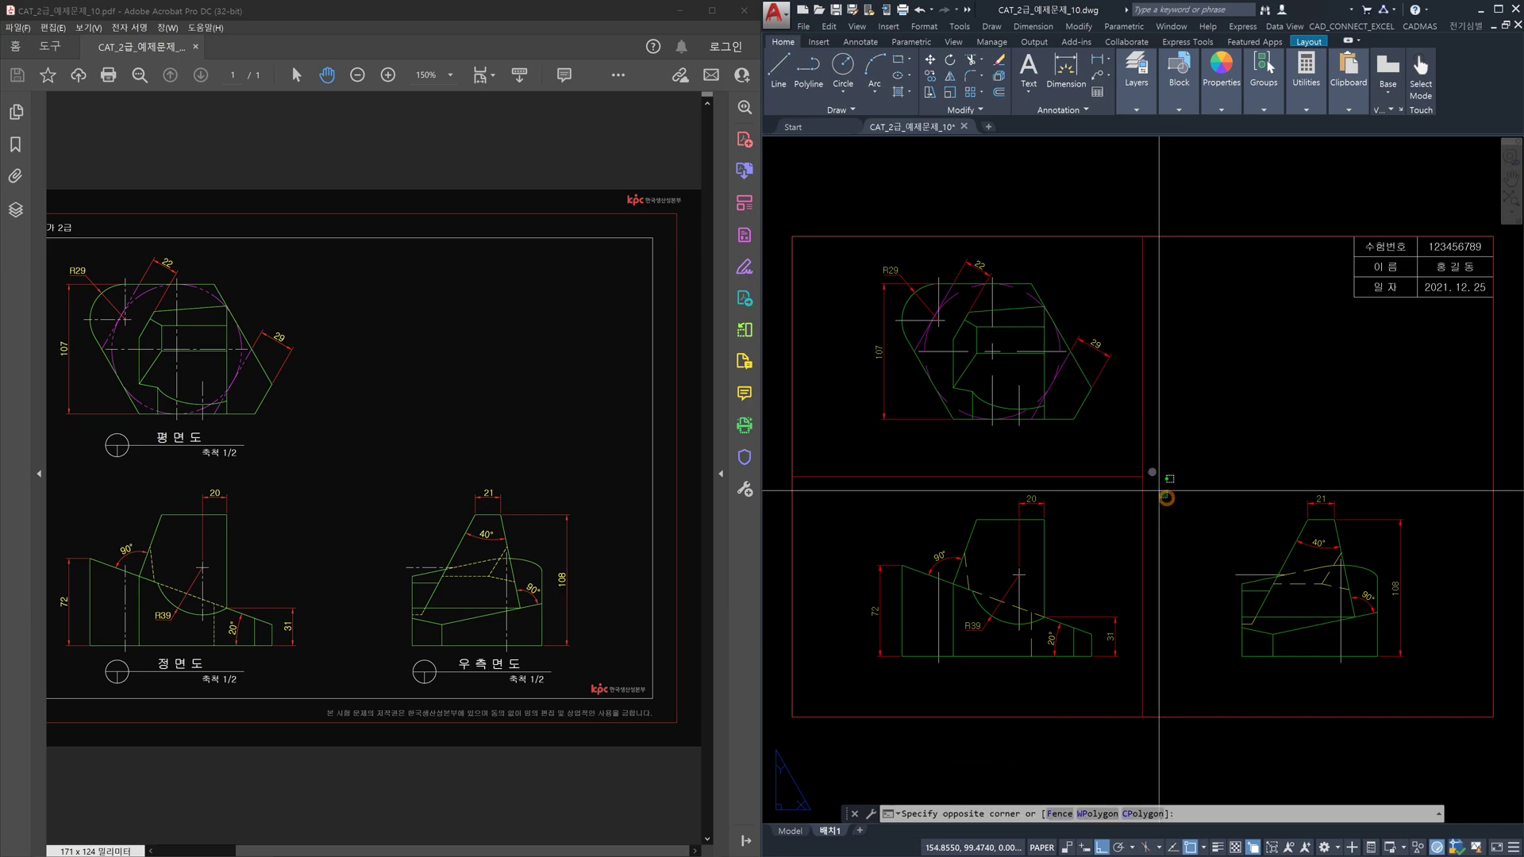
pyautogui.click(1125, 436)
pyautogui.click(1137, 108)
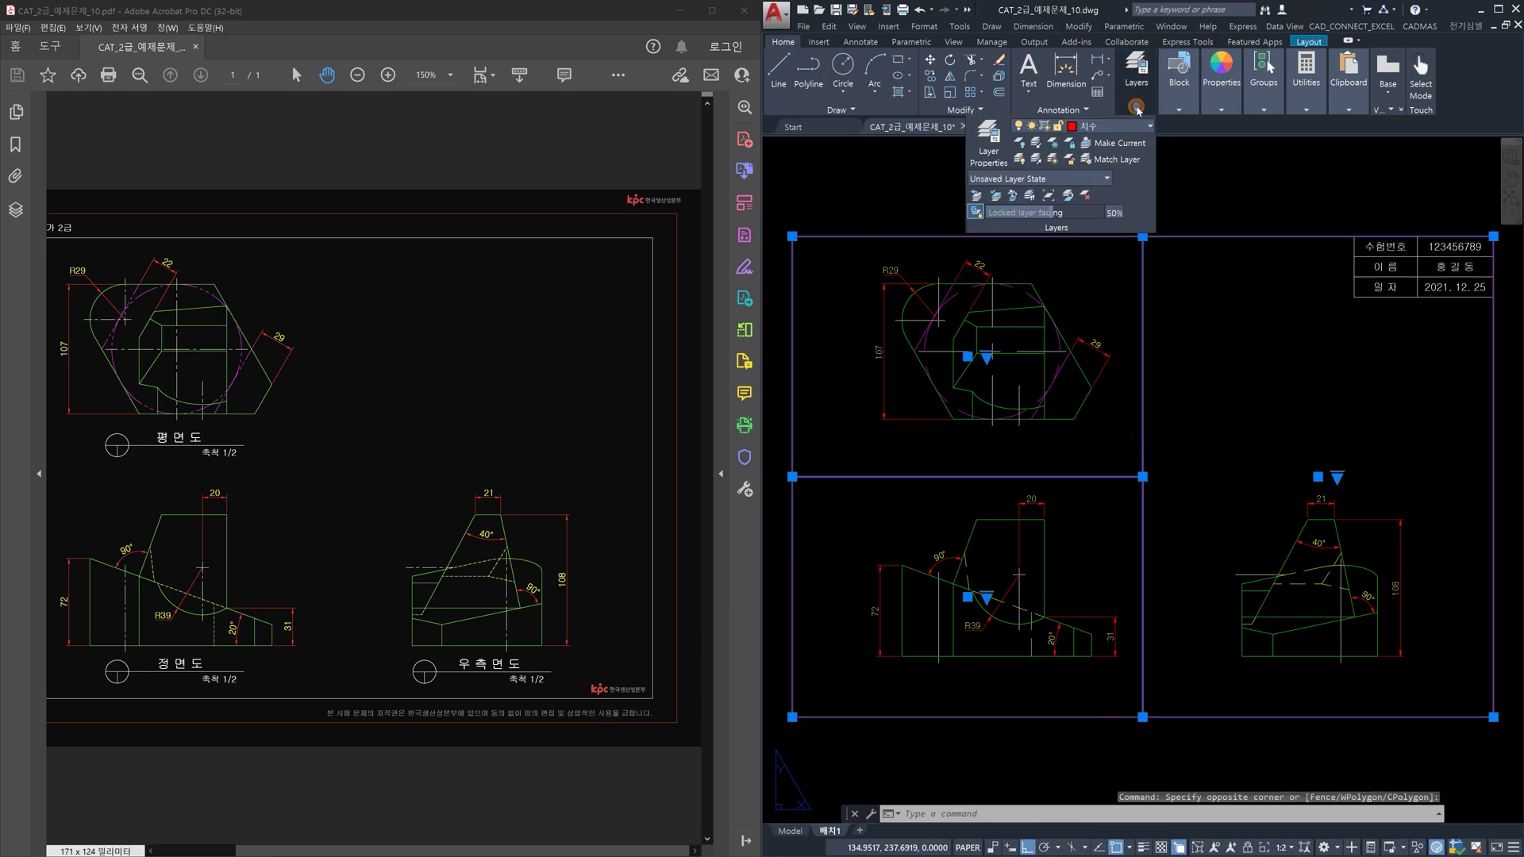
pyautogui.click(1145, 127)
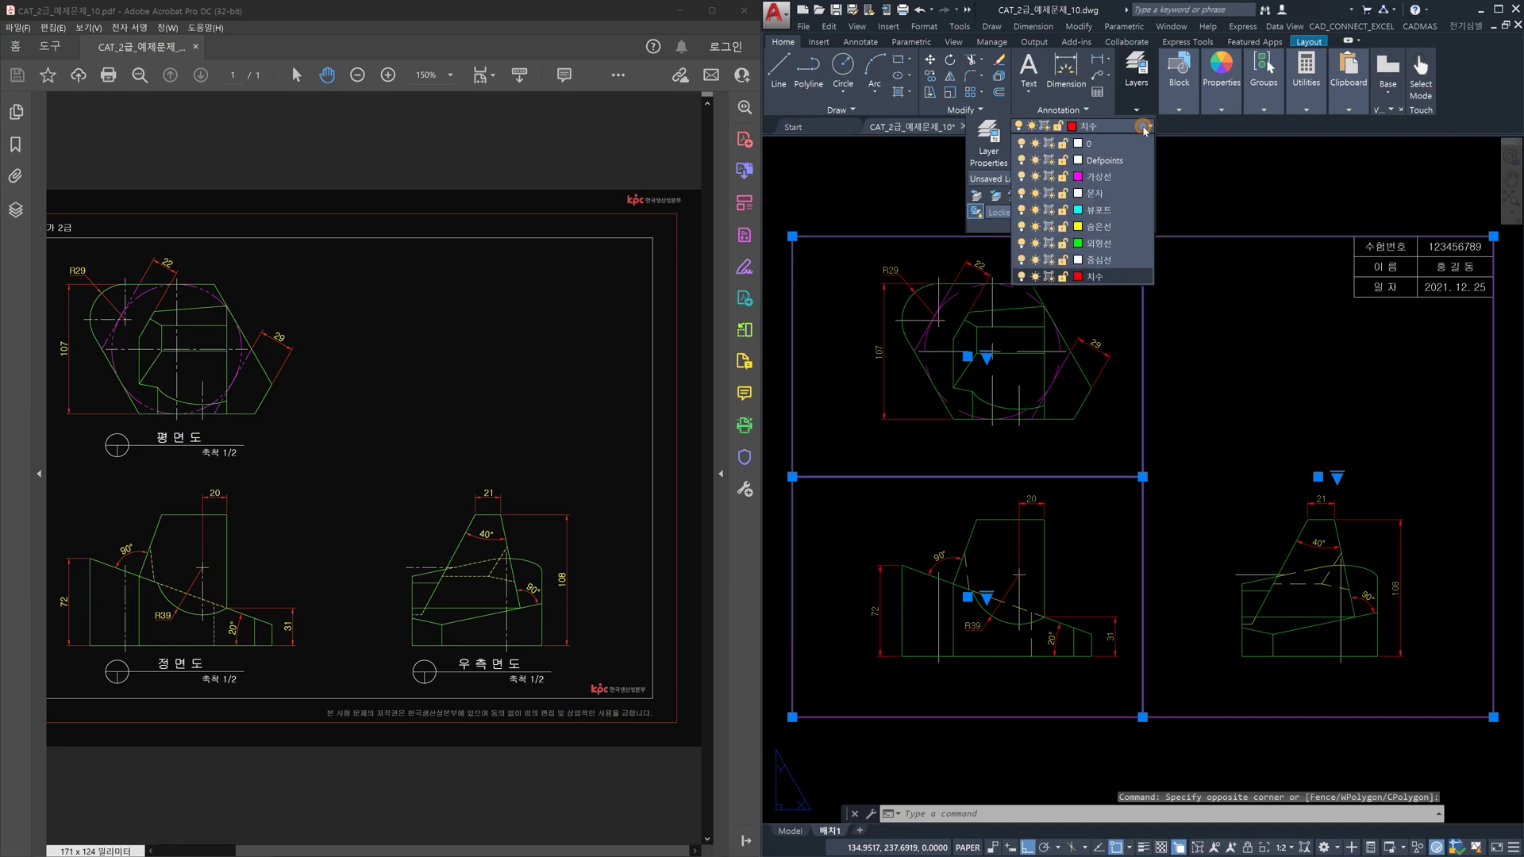
pyautogui.click(1109, 211)
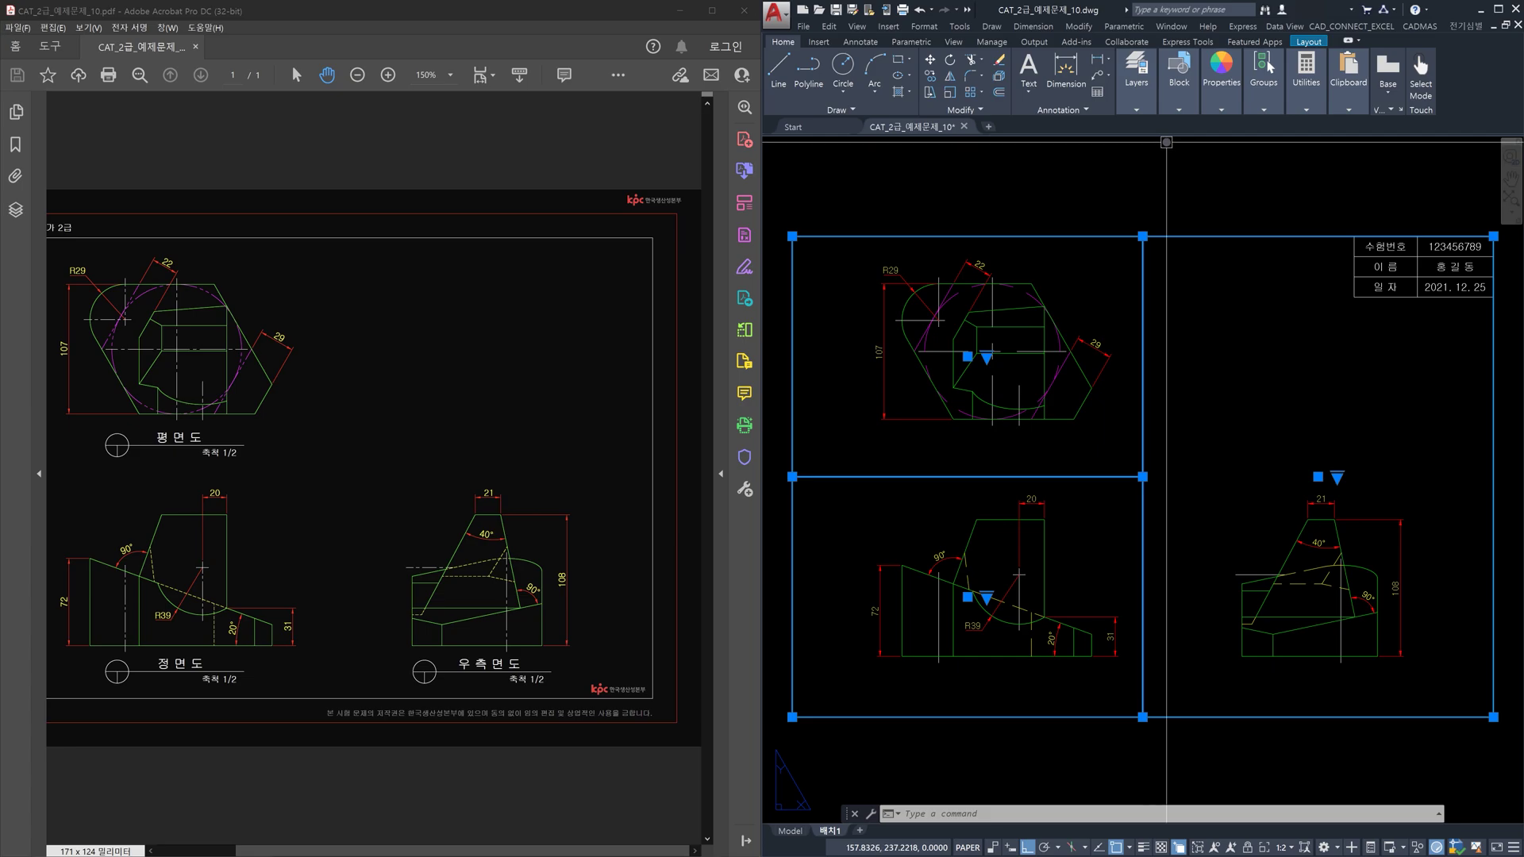
pyautogui.press('Escape')
# Step: Freeze the 뷰포트 layer to hide the viewport frames on the layout
pyautogui.click(1143, 114)
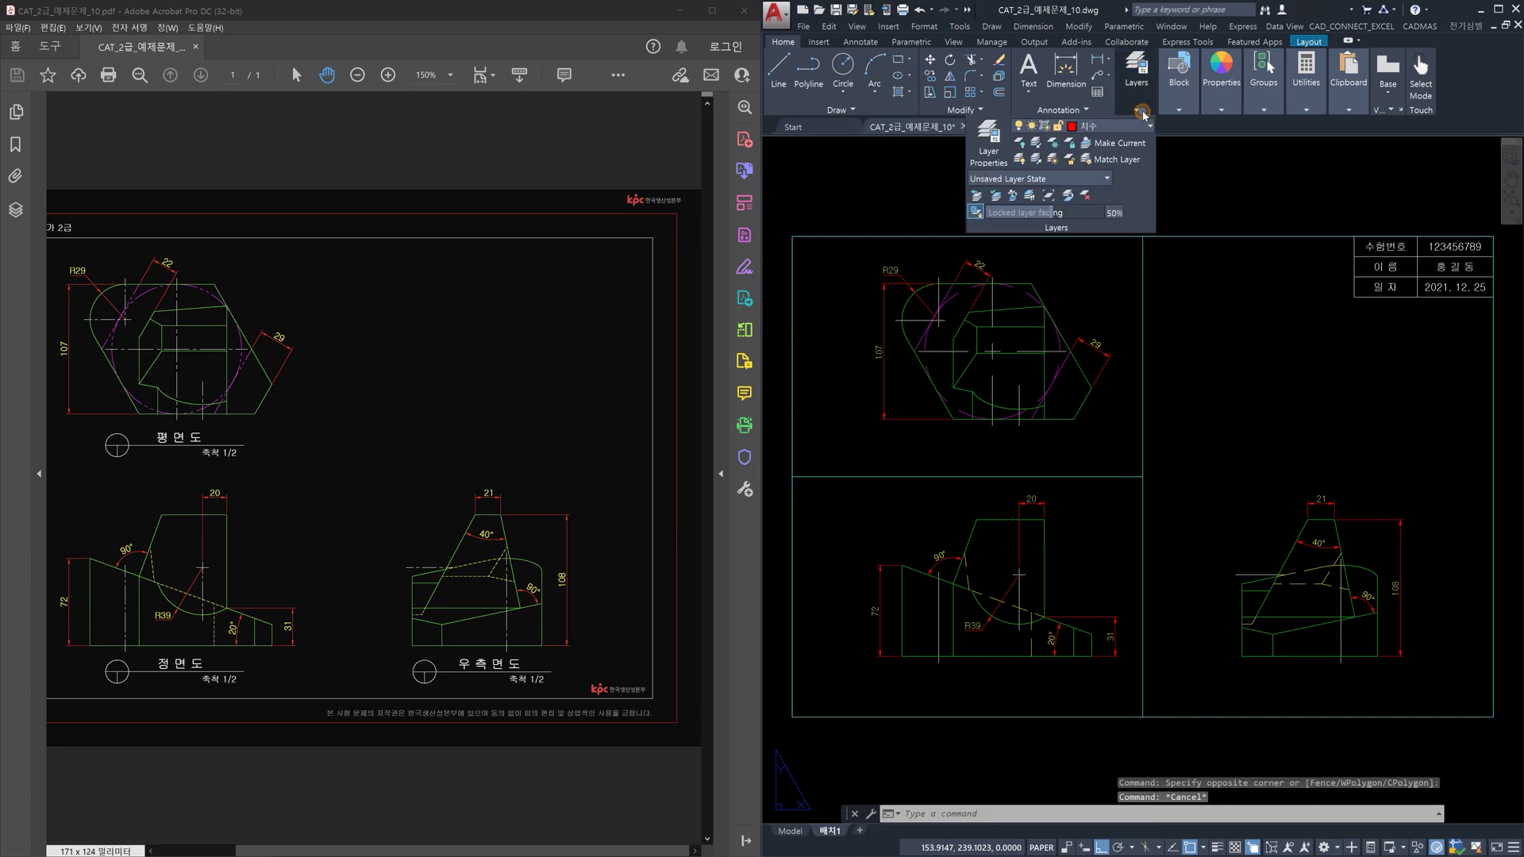
pyautogui.click(1144, 128)
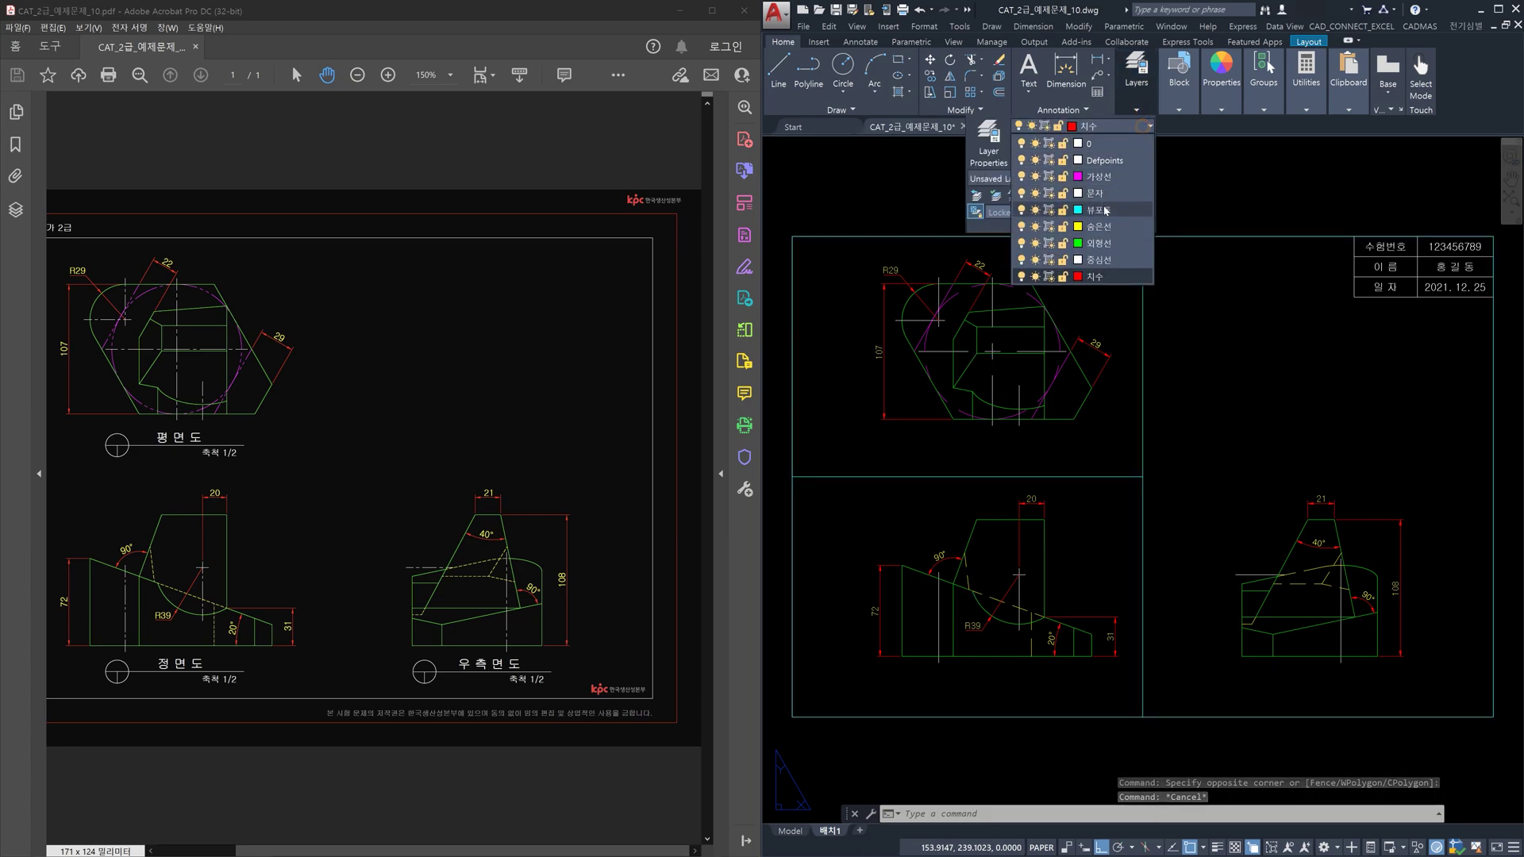
pyautogui.click(1036, 211)
pyautogui.click(1192, 389)
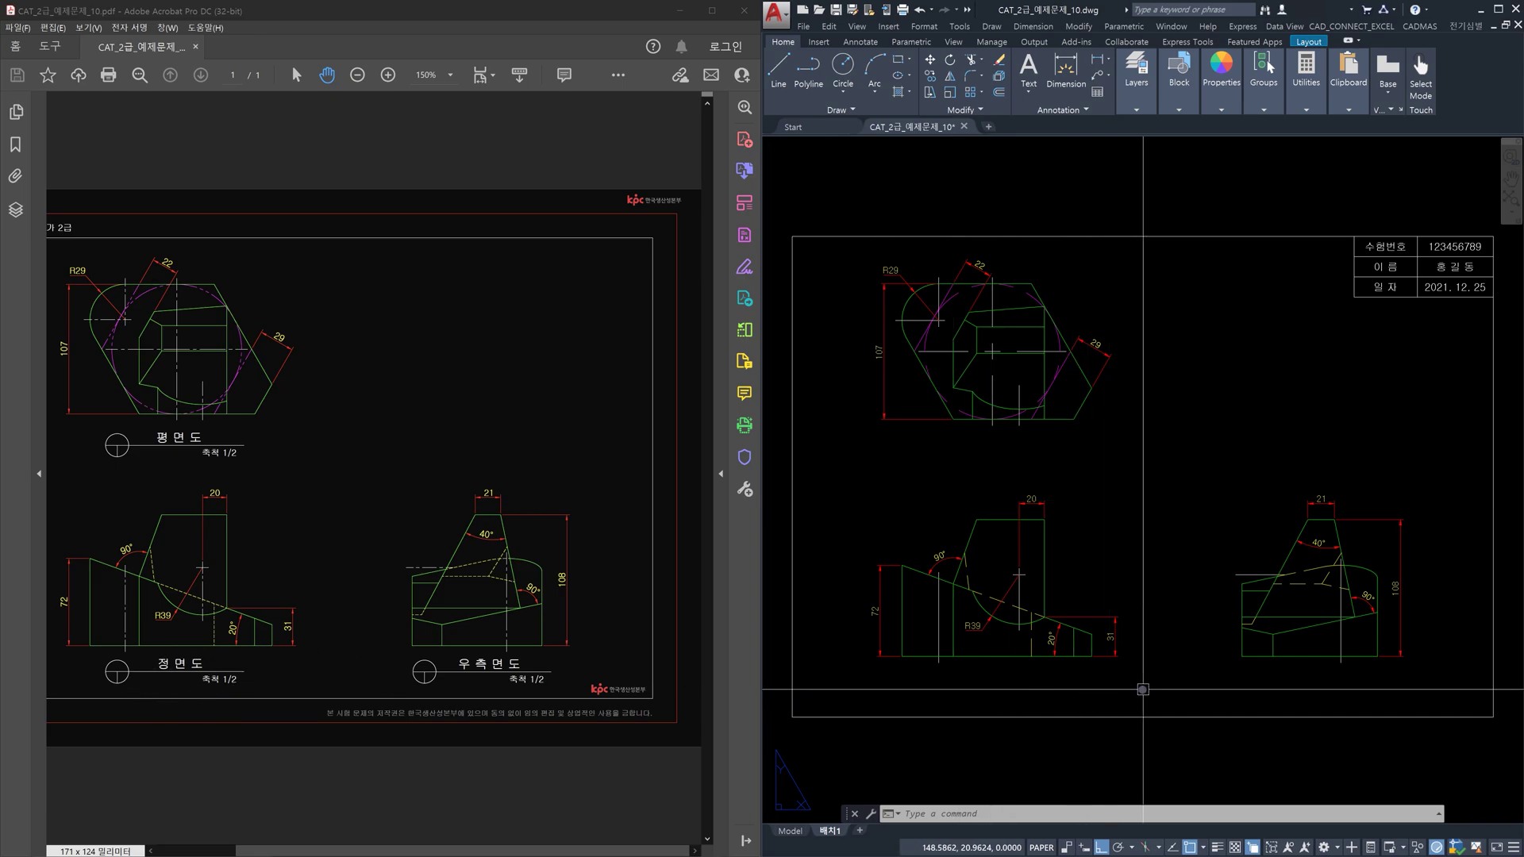
# Step: Insert the current drawing's TITLE block below the front view and close the block palette
pyautogui.write('lt')
pyautogui.press('space')
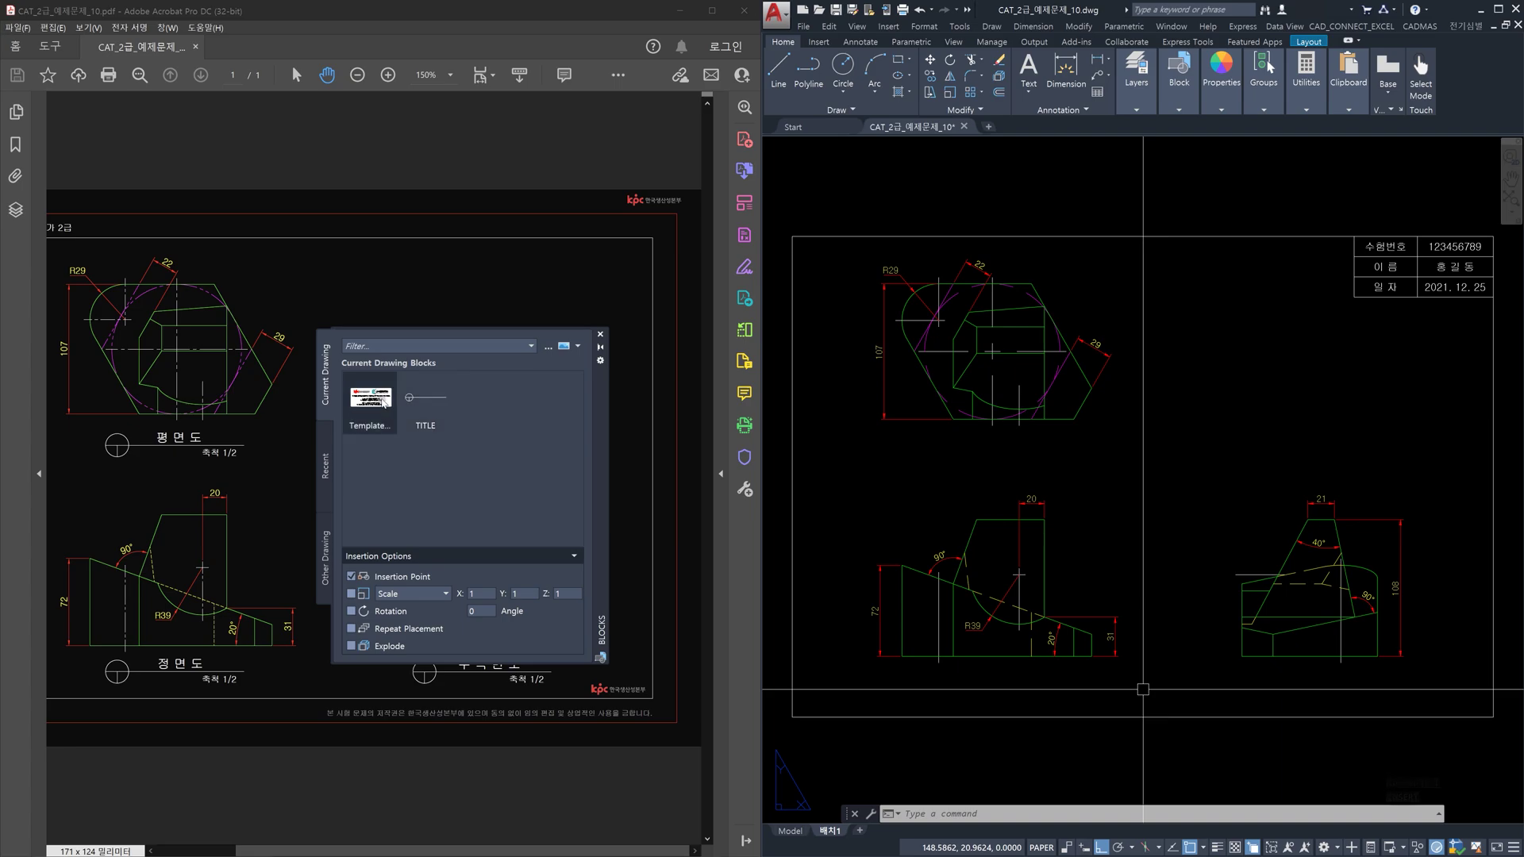
pyautogui.click(326, 472)
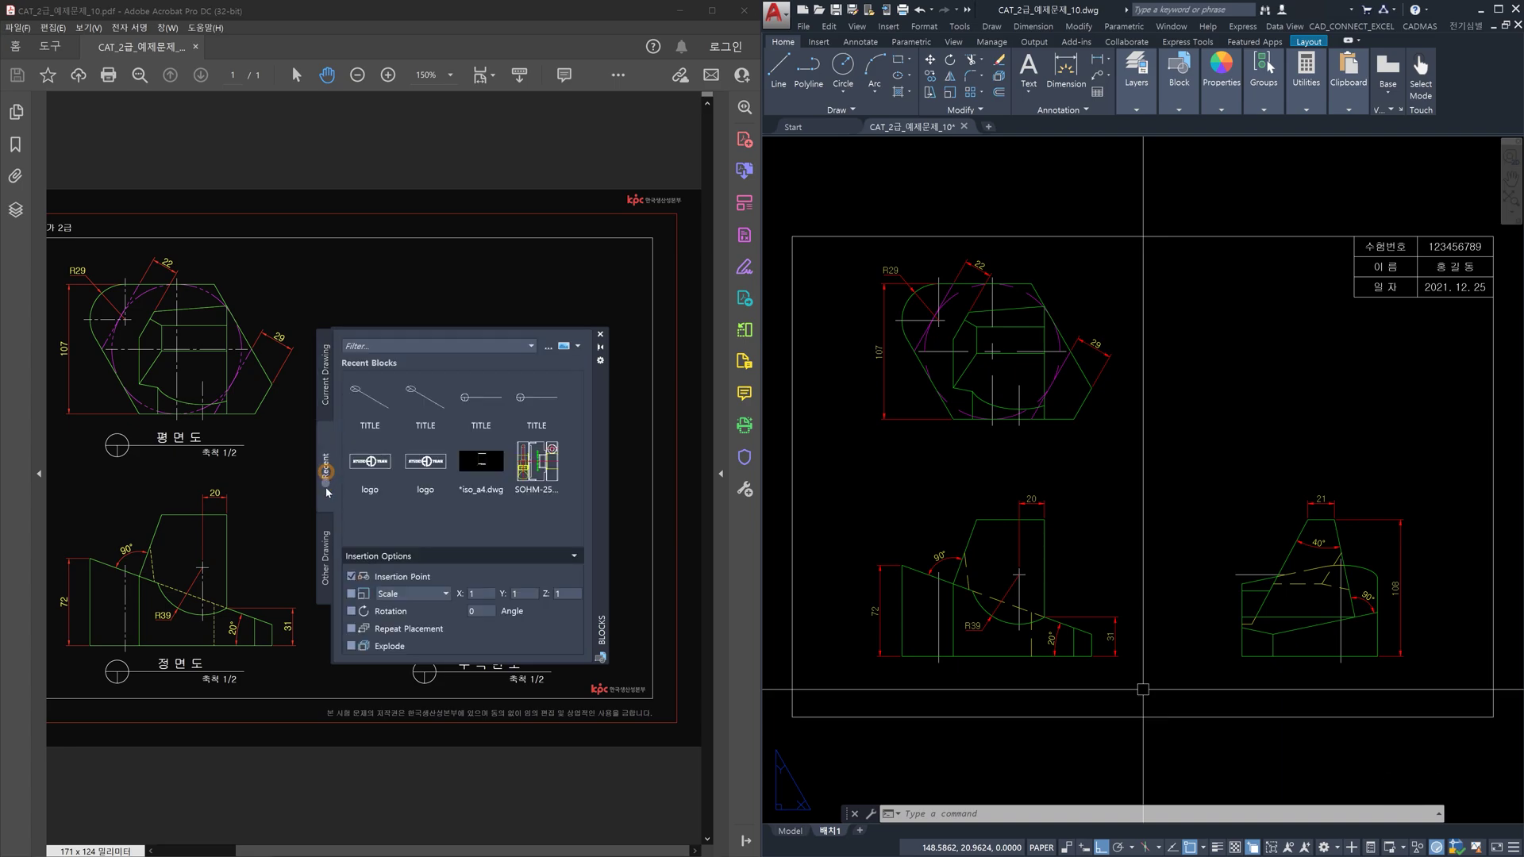
pyautogui.click(326, 551)
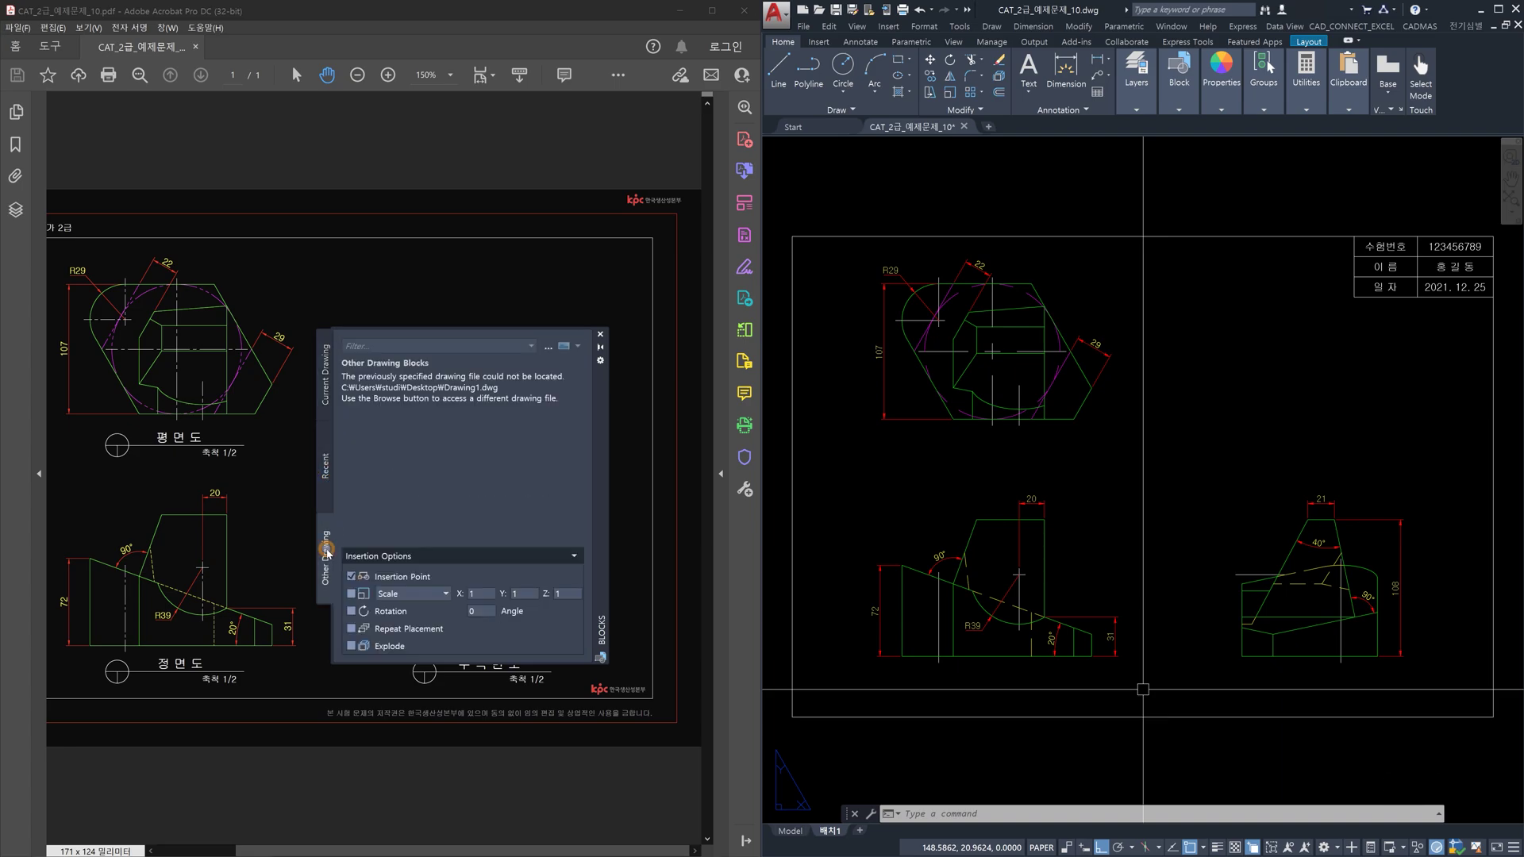
pyautogui.click(327, 391)
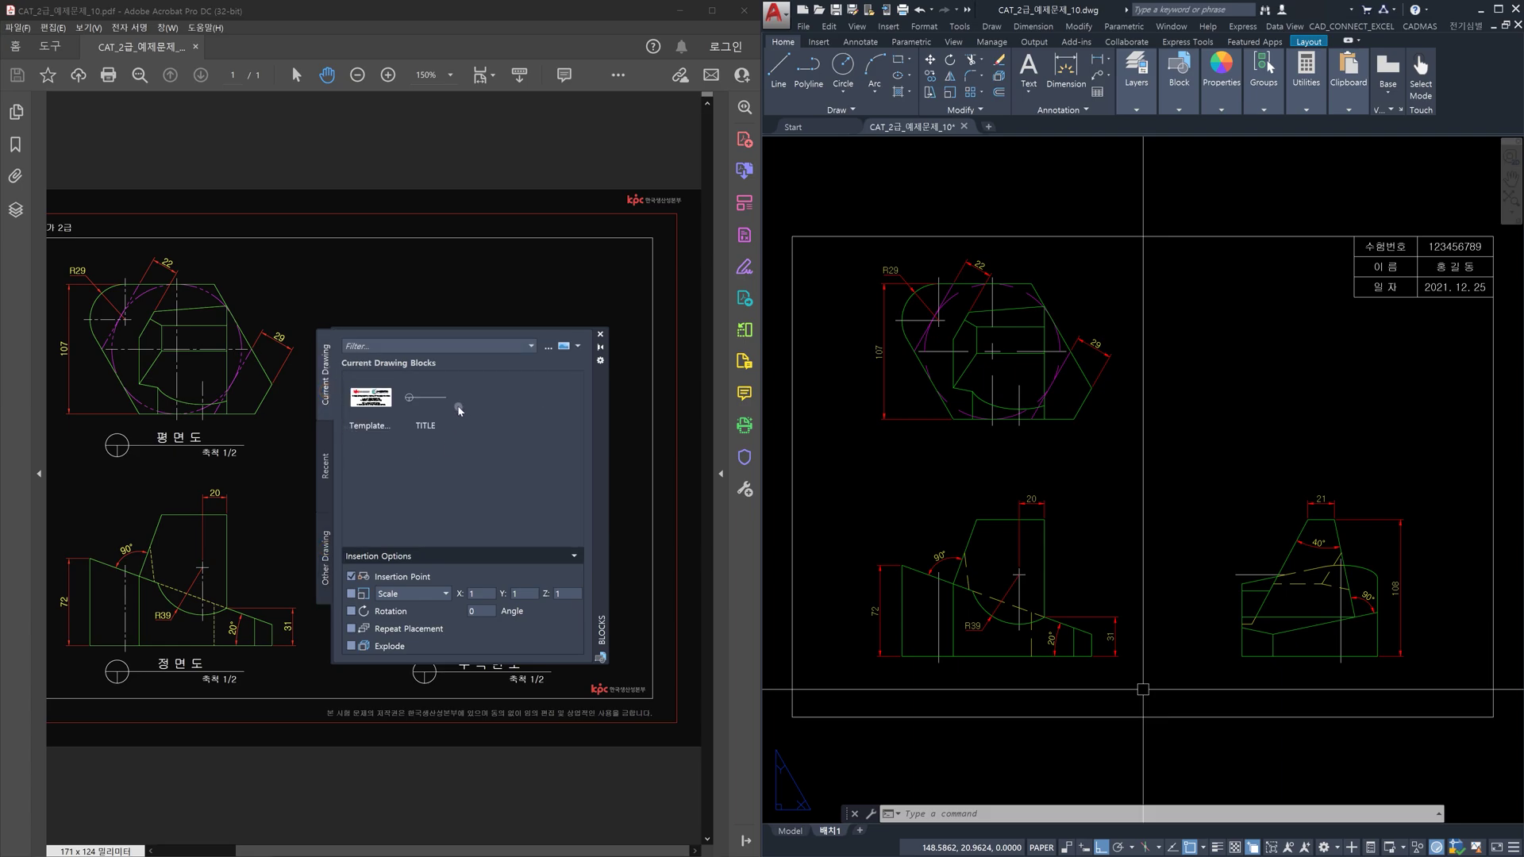
pyautogui.click(430, 405)
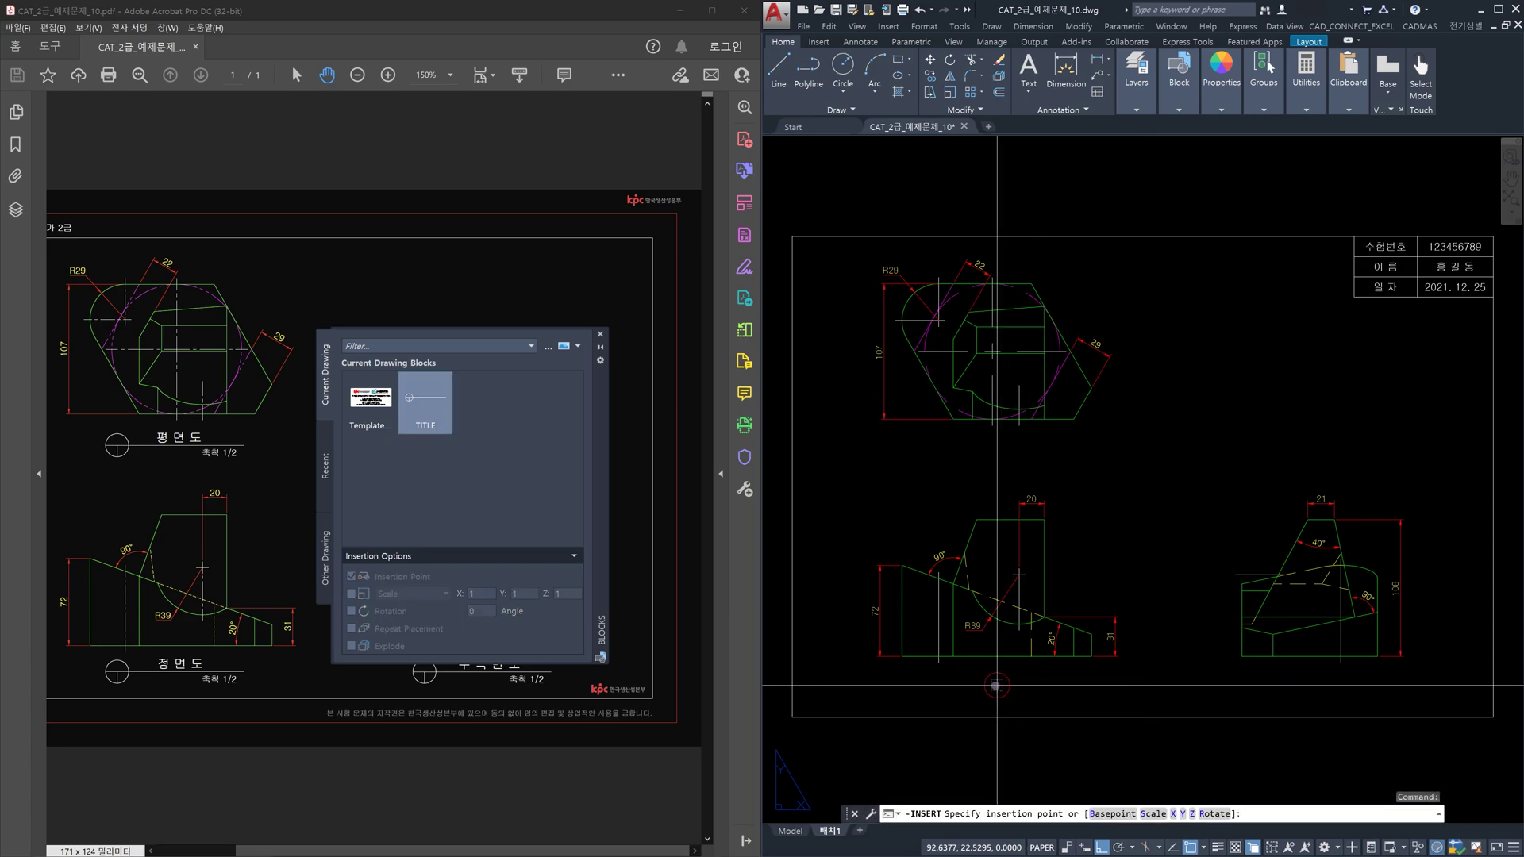
pyautogui.click(925, 692)
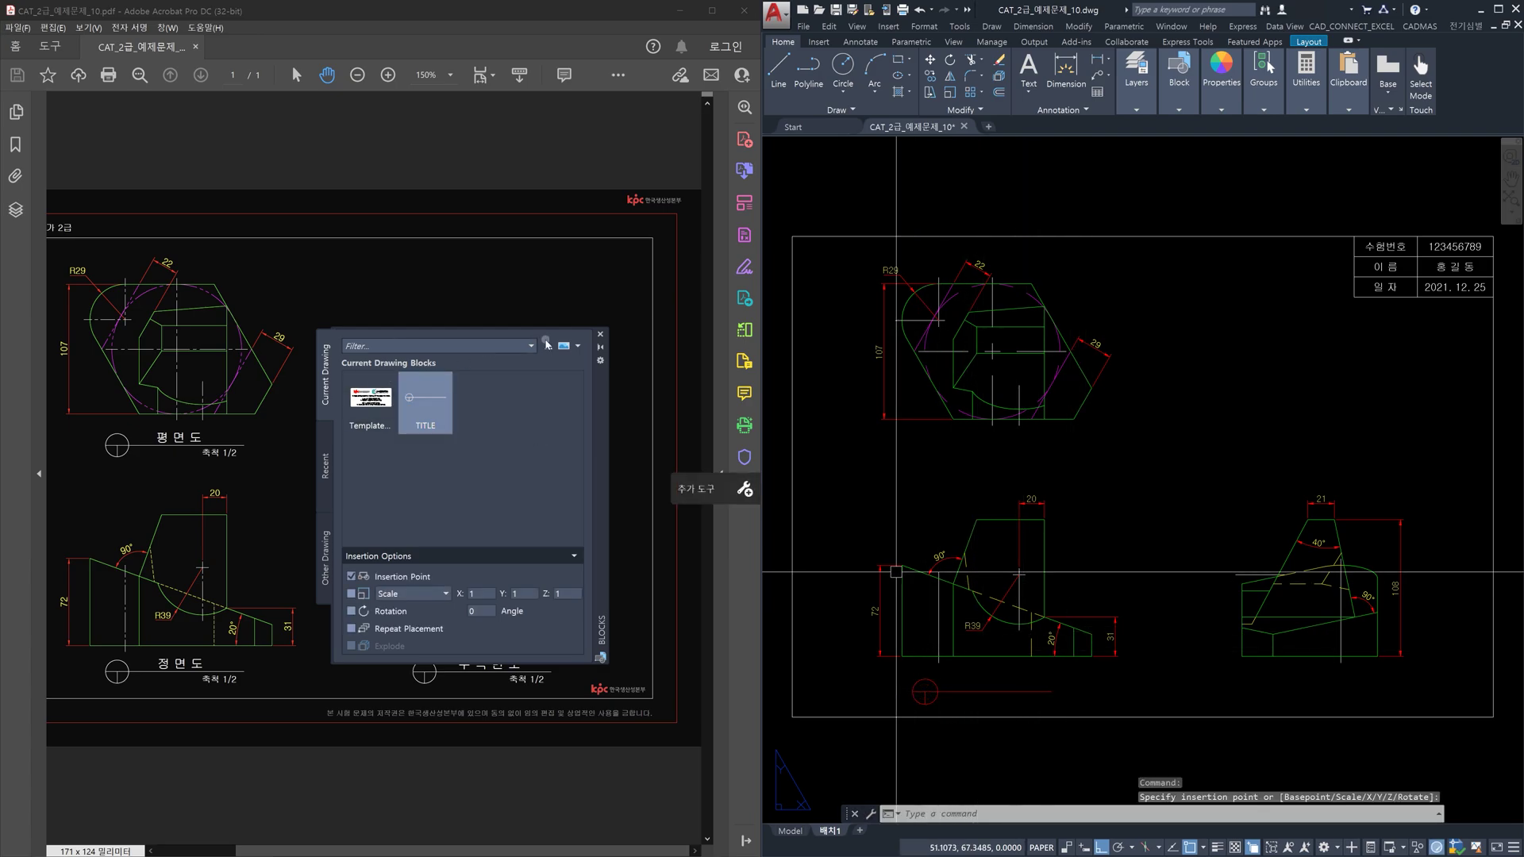
pyautogui.click(599, 337)
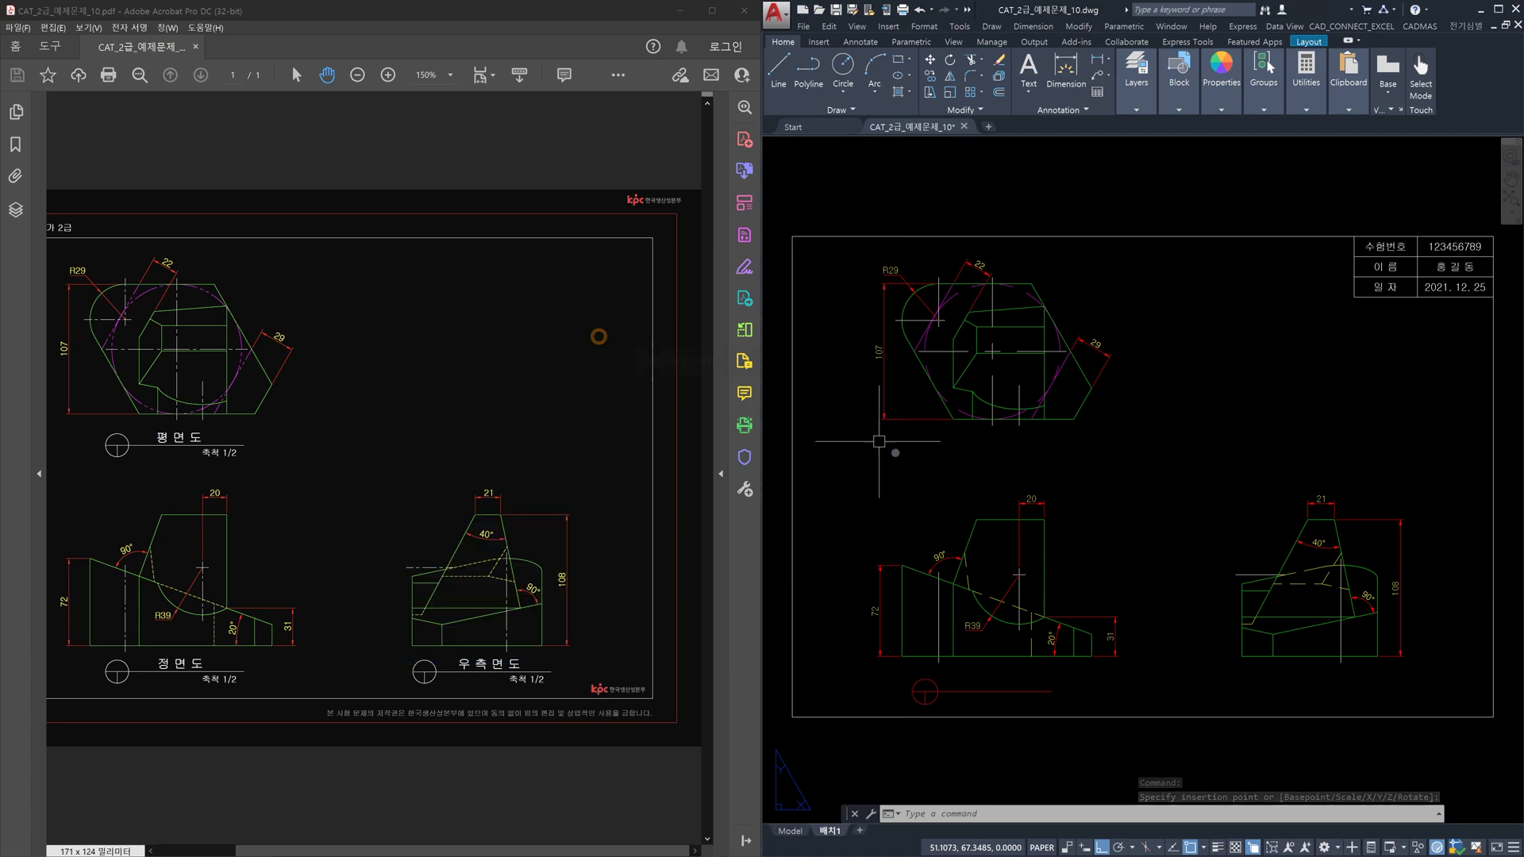
# Step: Move the title symbol below the front view to layer 0 and clear the selection
pyautogui.click(1025, 699)
pyautogui.click(1007, 686)
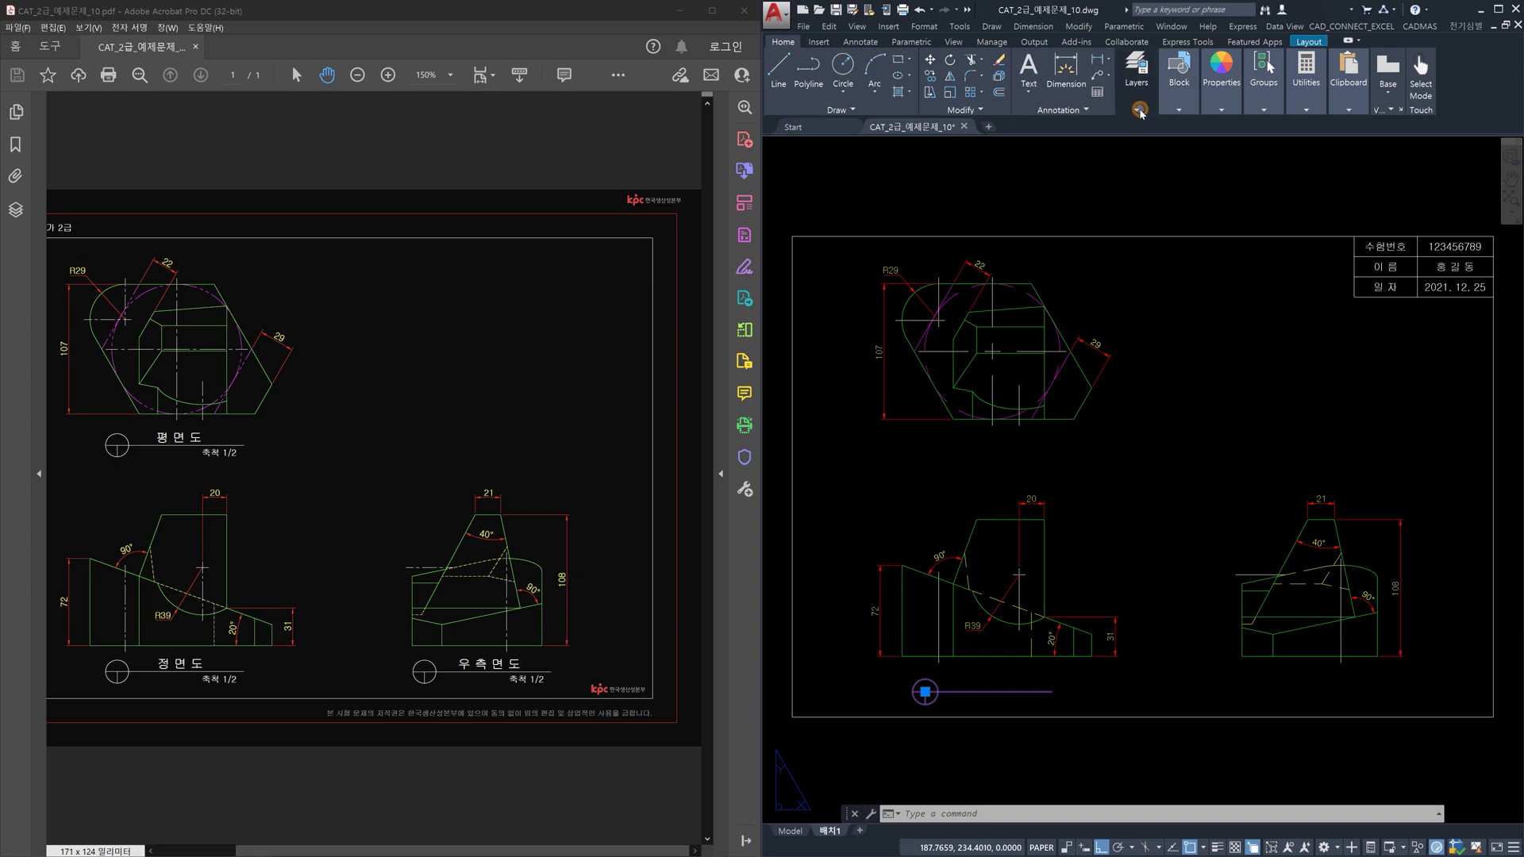
pyautogui.click(1141, 111)
pyautogui.click(1142, 126)
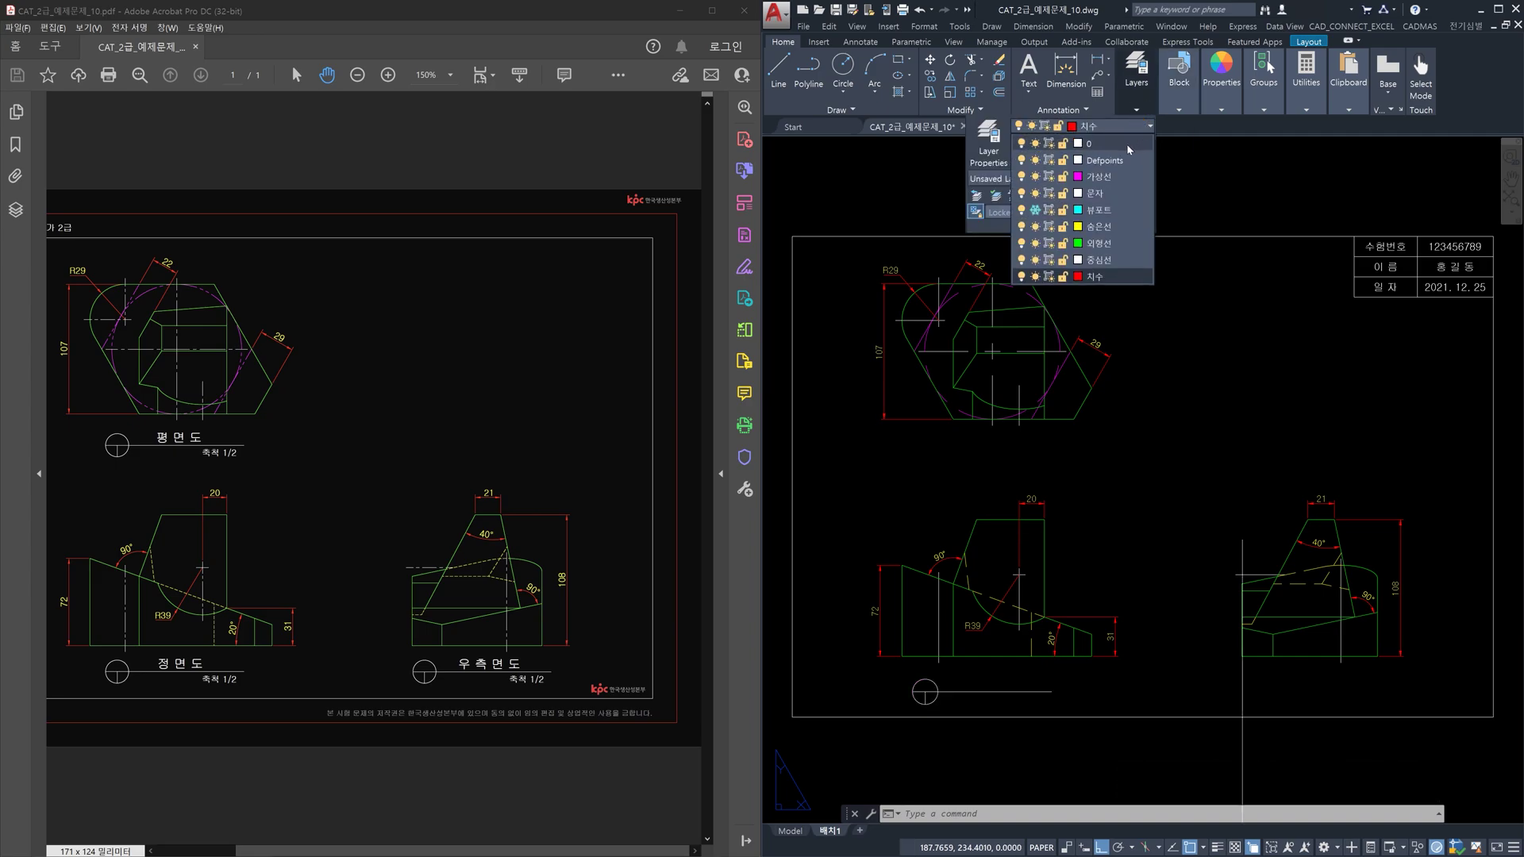
pyautogui.click(1128, 146)
pyautogui.press('Escape')
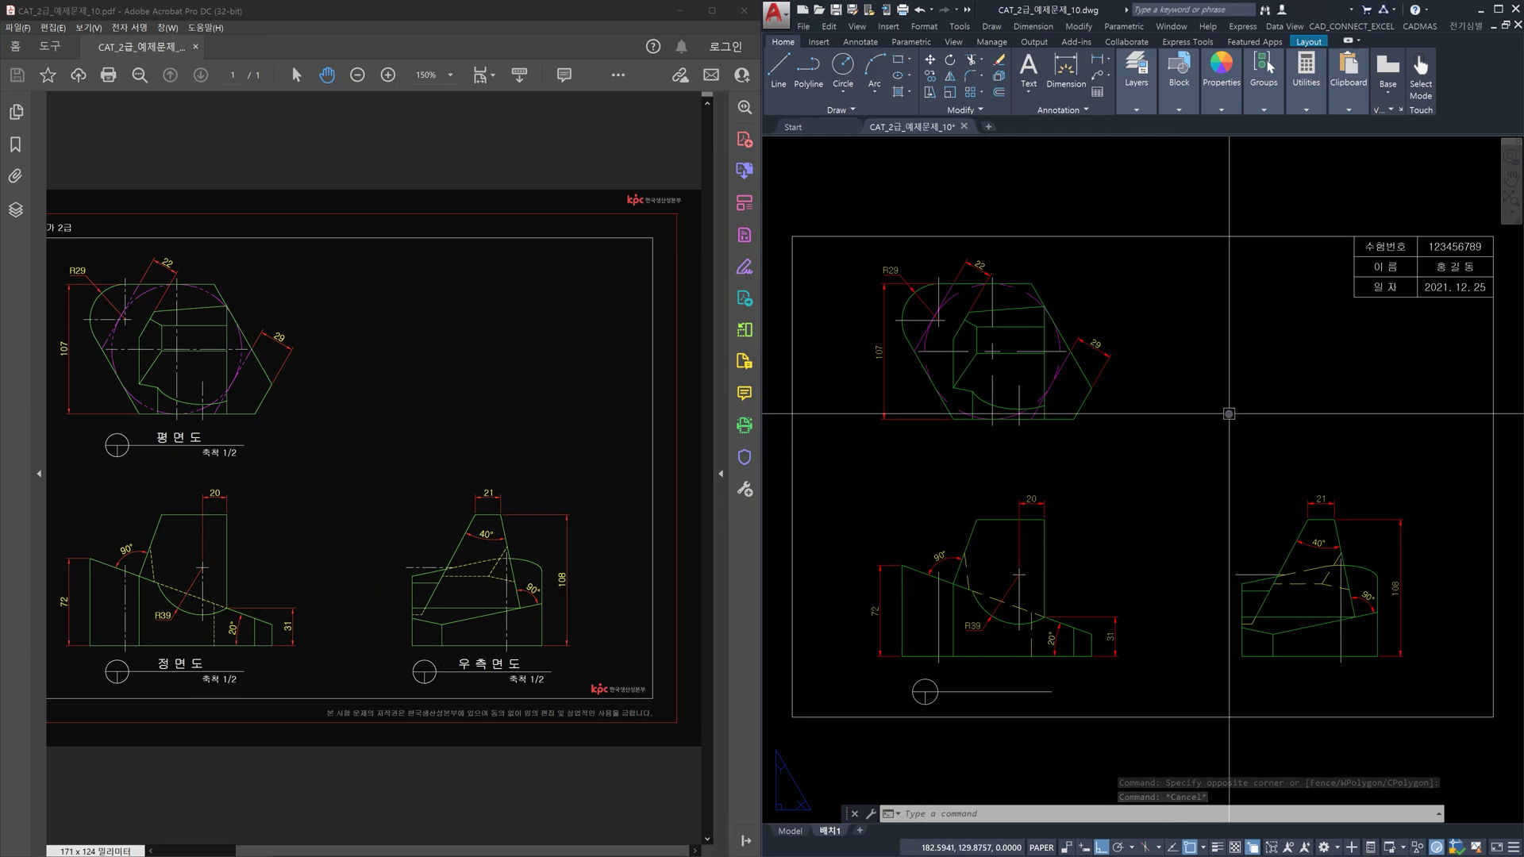
# Step: Copy the 수험번호 text from the title block to above and below the front view's title line, with Ortho turned off
pyautogui.scroll(3, 1397, 256)
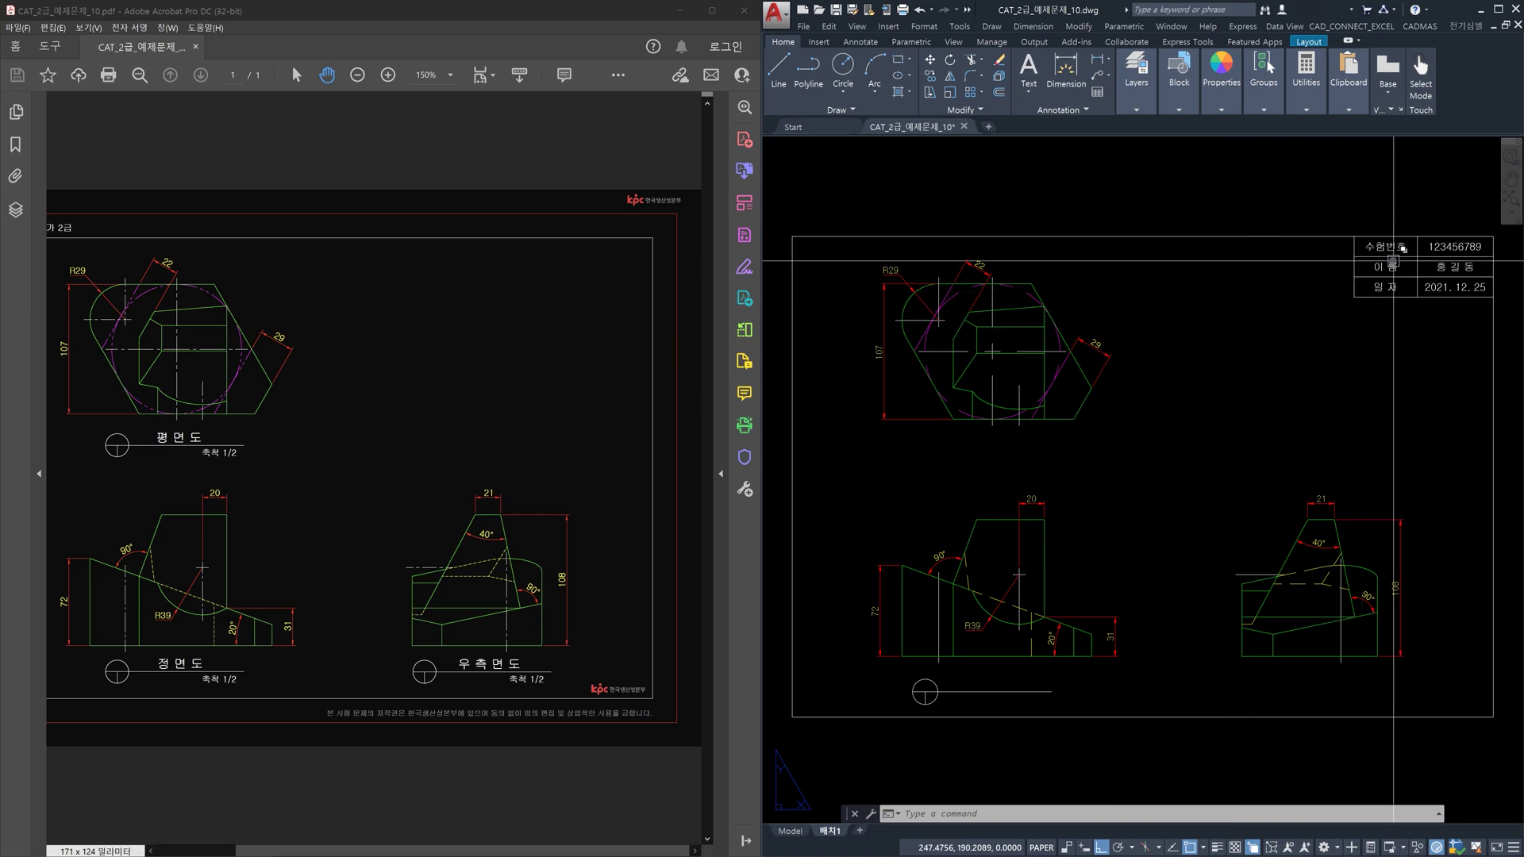
pyautogui.scroll(2, 1396, 255)
pyautogui.write('c')
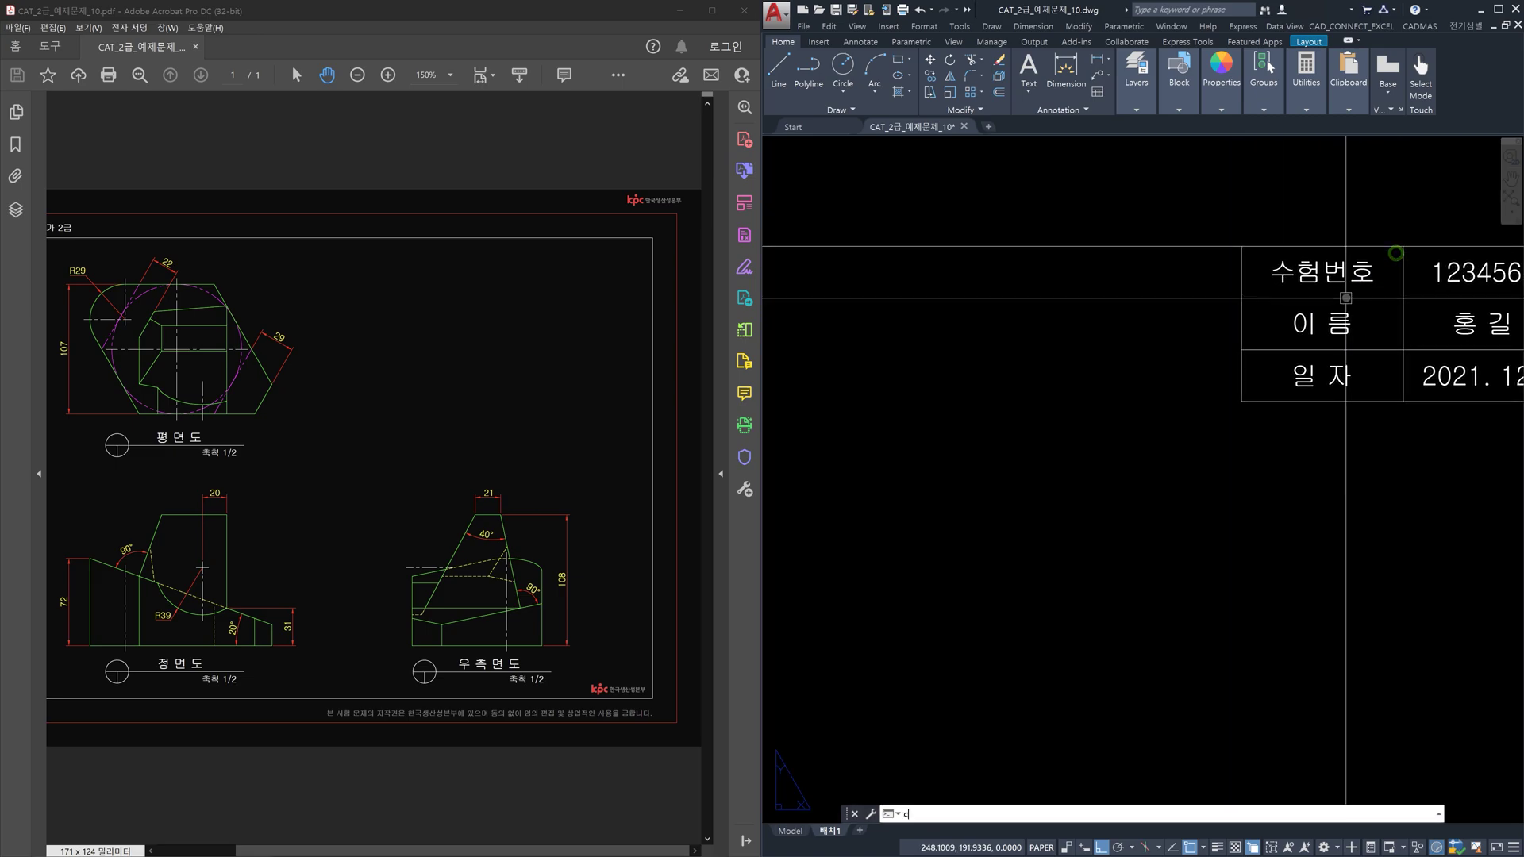
pyautogui.write('o')
pyautogui.press('Return')
pyautogui.click(1336, 272)
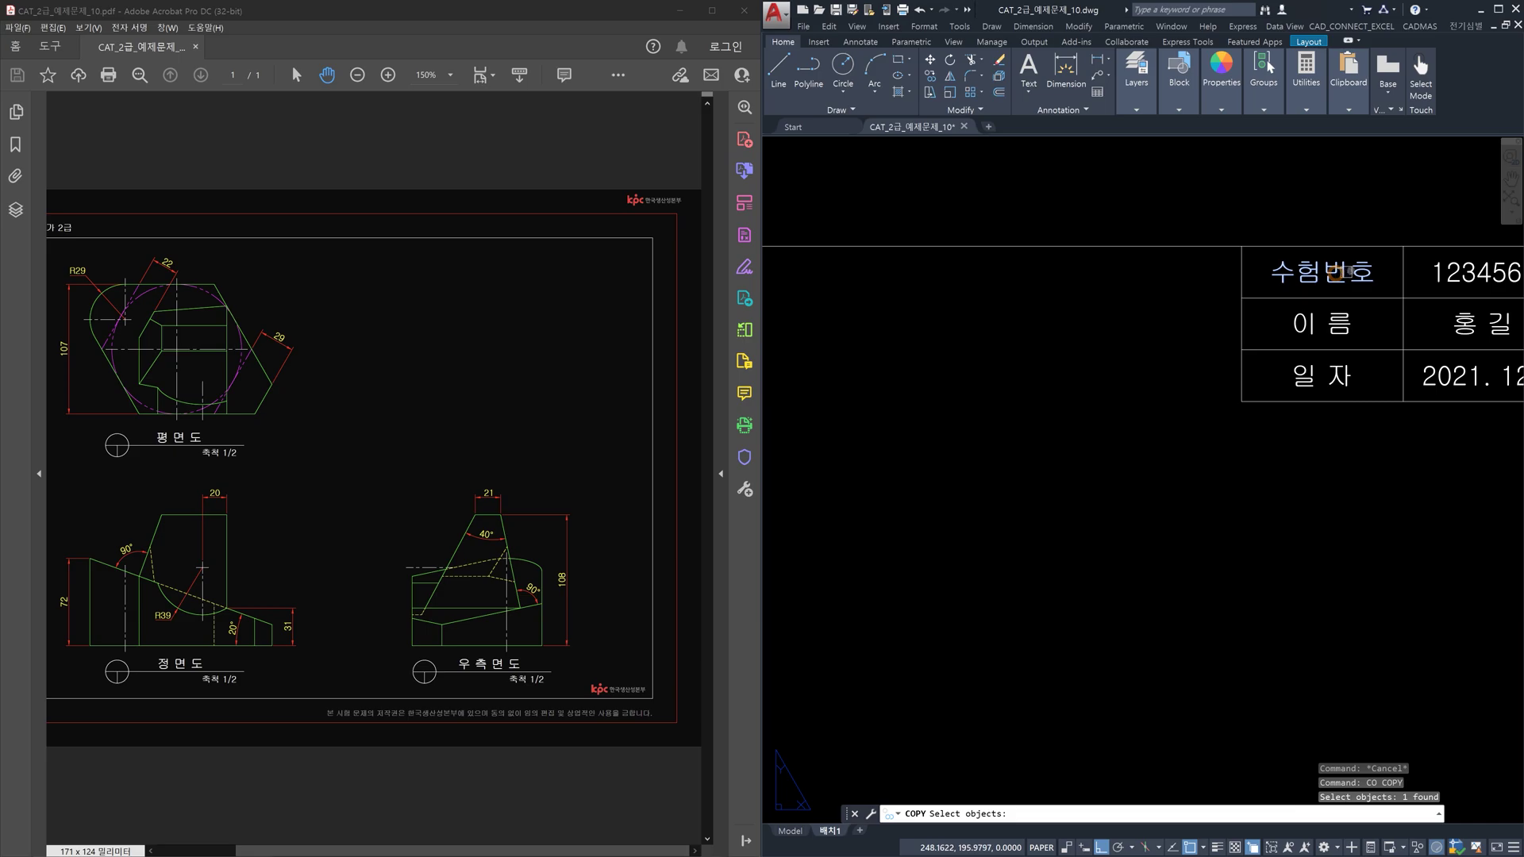
pyautogui.press('Return')
pyautogui.click(1369, 274)
pyautogui.scroll(-5, 1376, 284)
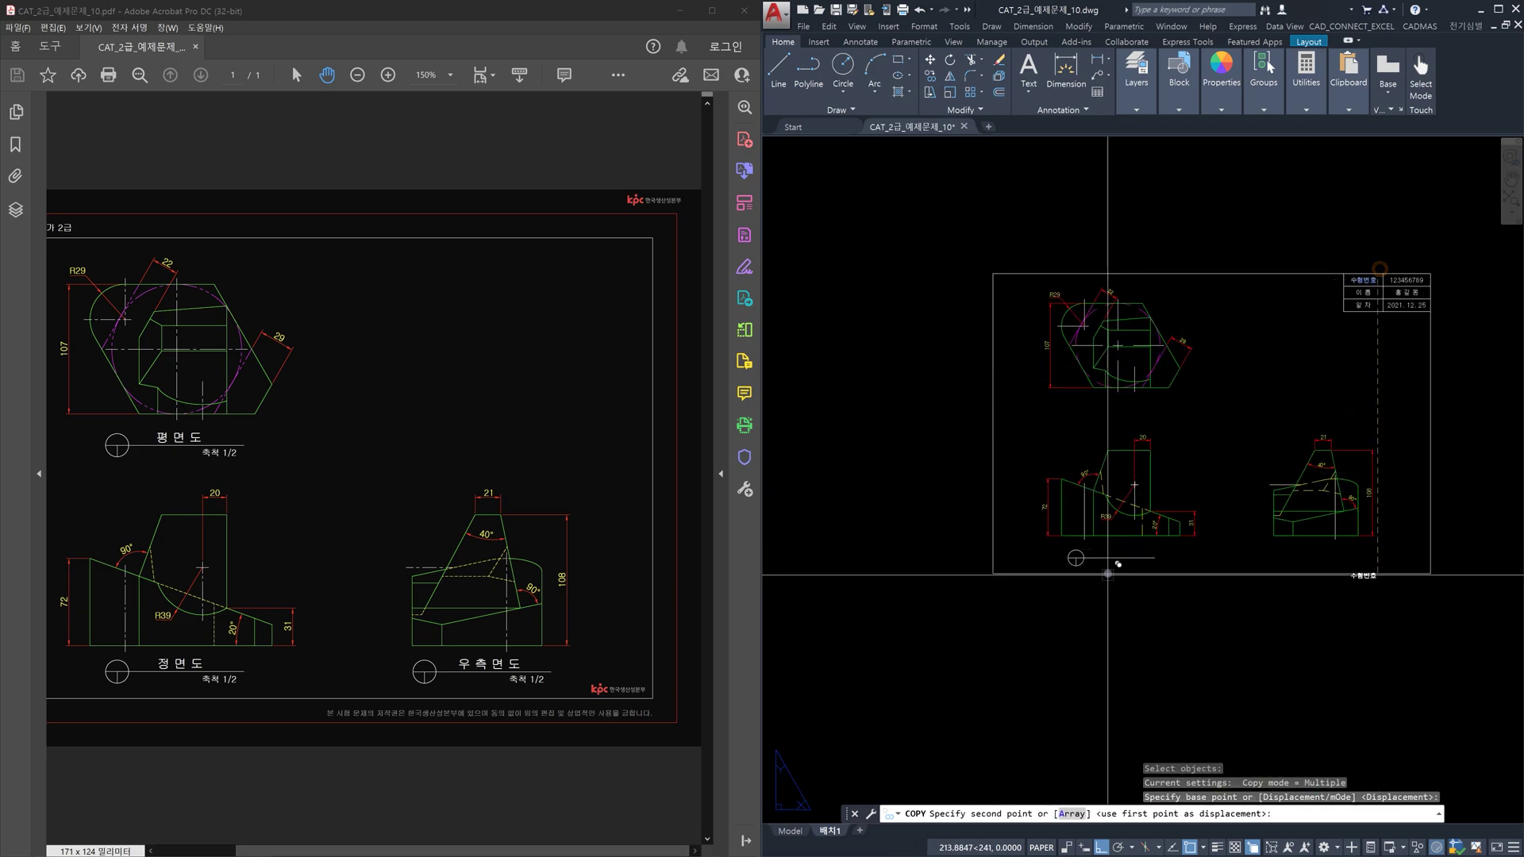
pyautogui.scroll(8, 1108, 572)
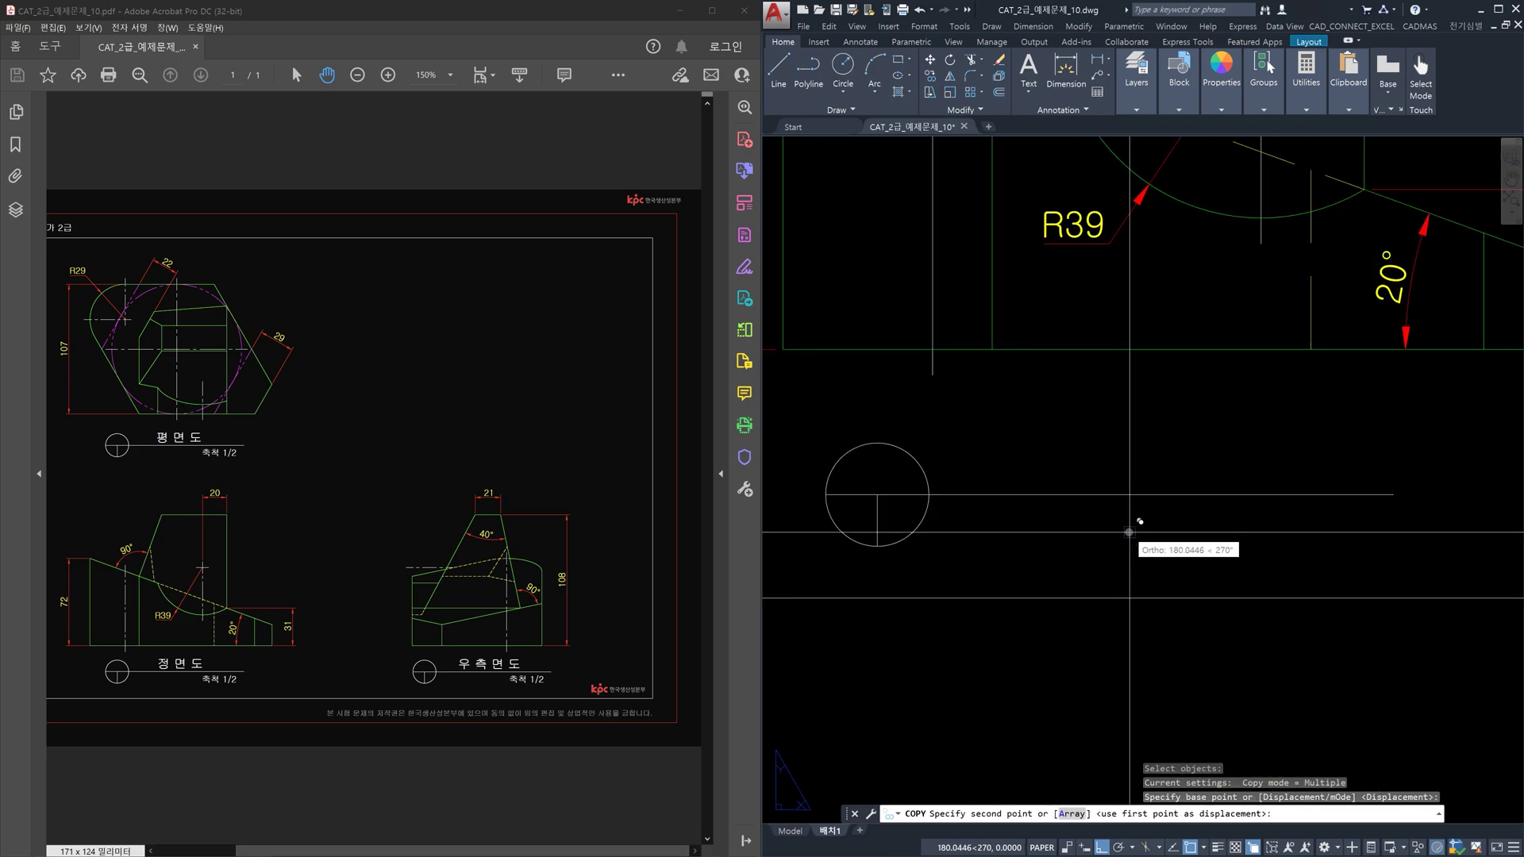
pyautogui.press('F8')
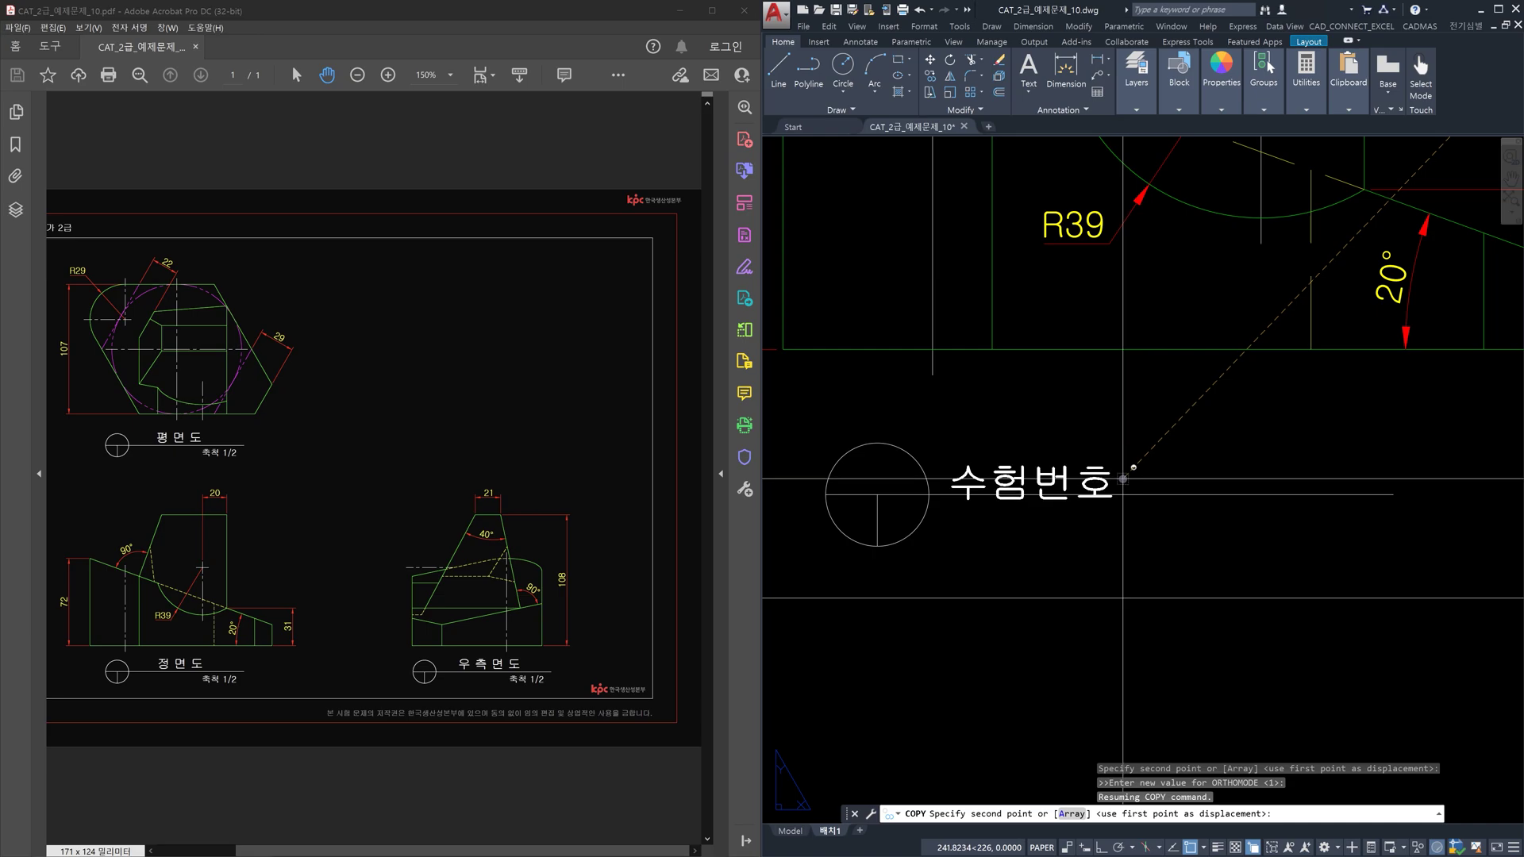
pyautogui.click(1223, 458)
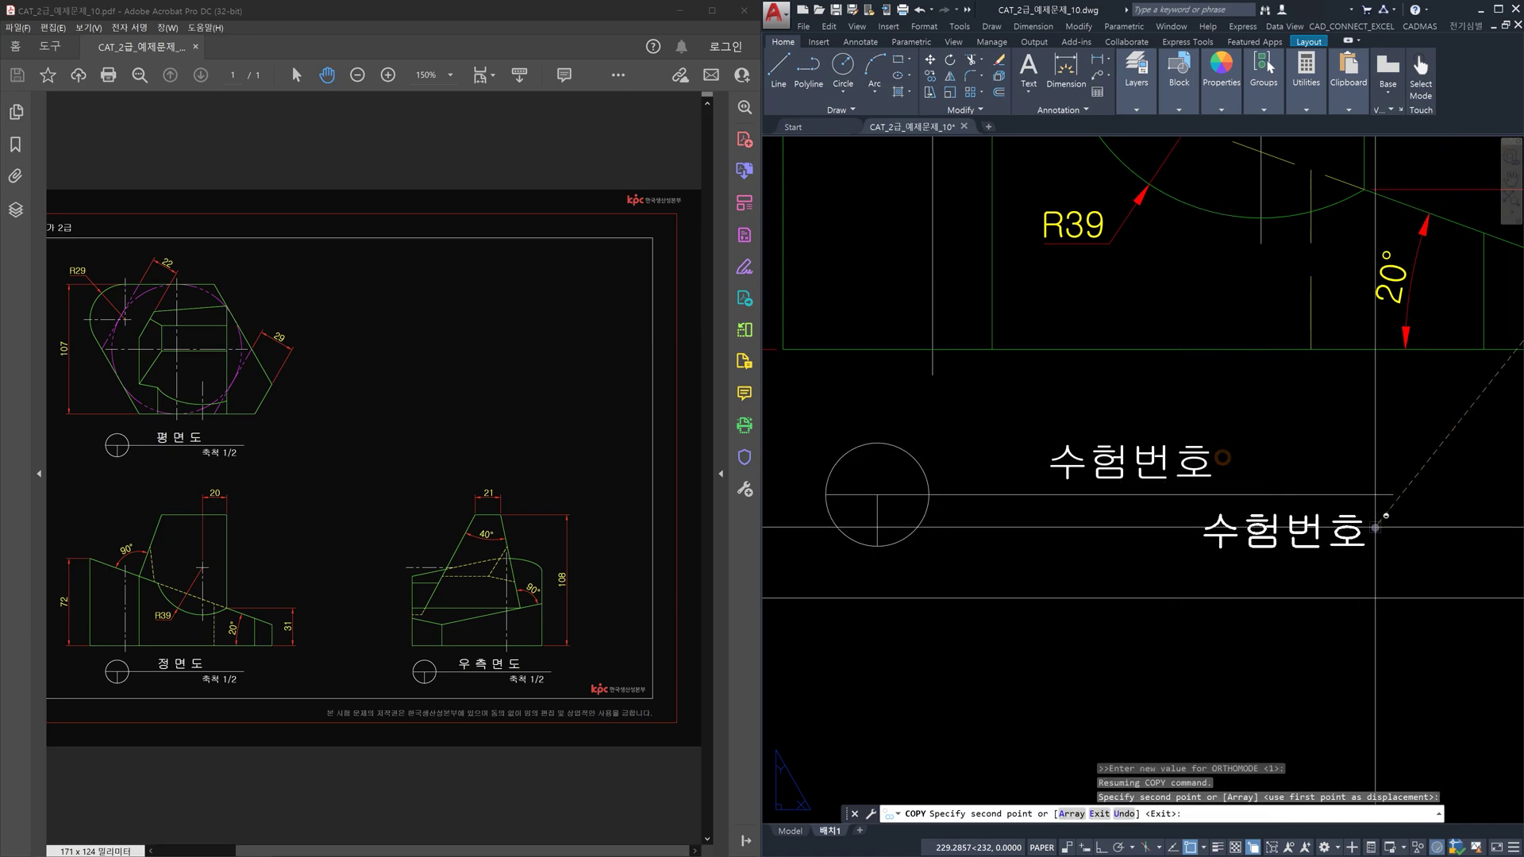
pyautogui.press('Escape')
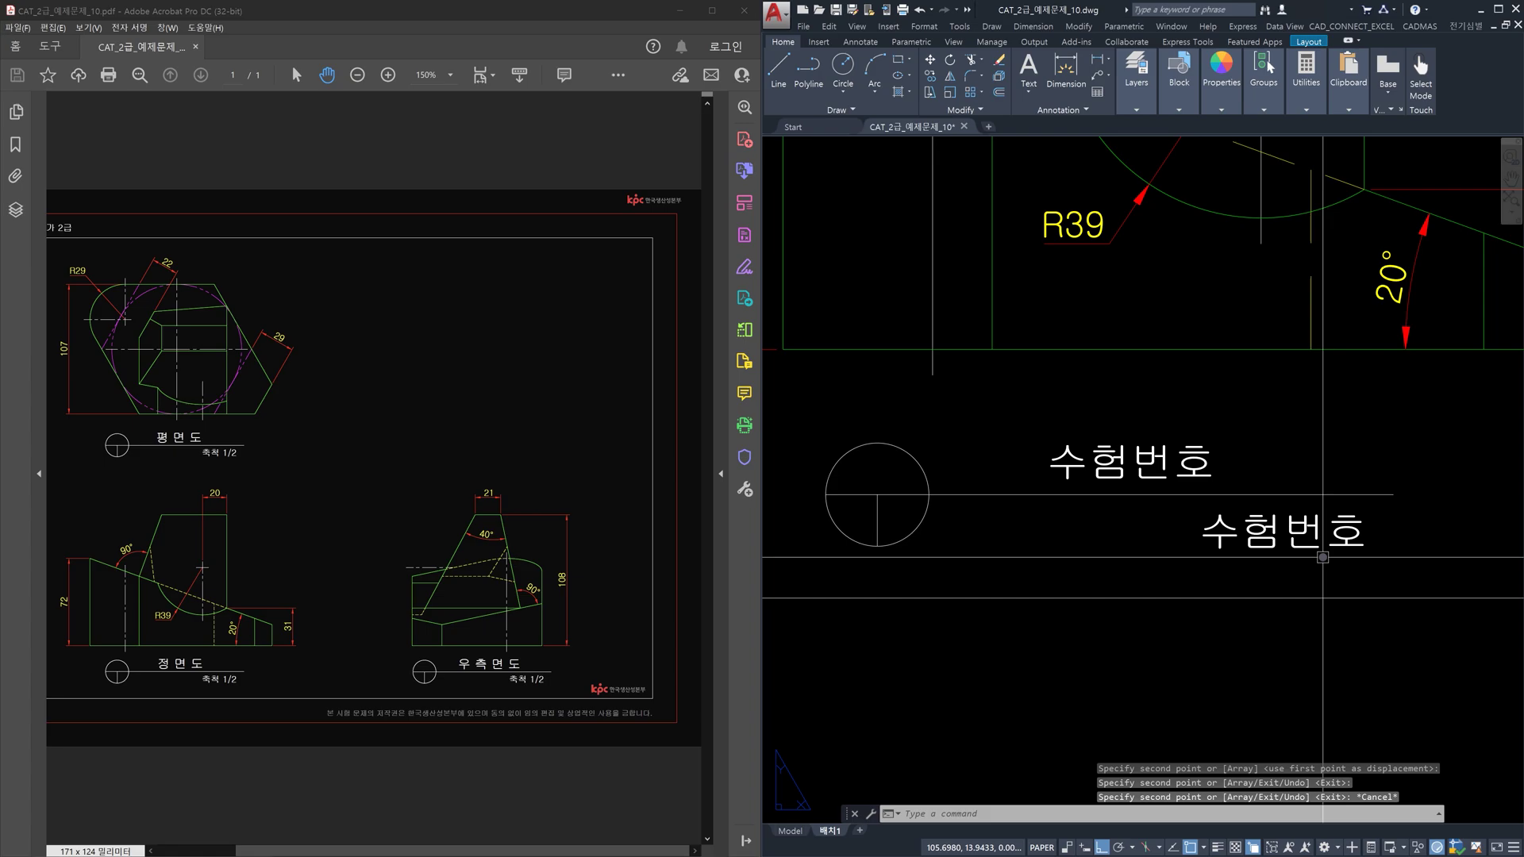
pyautogui.click(1235, 472)
pyautogui.click(1208, 438)
pyautogui.click(1310, 551)
pyautogui.click(1290, 537)
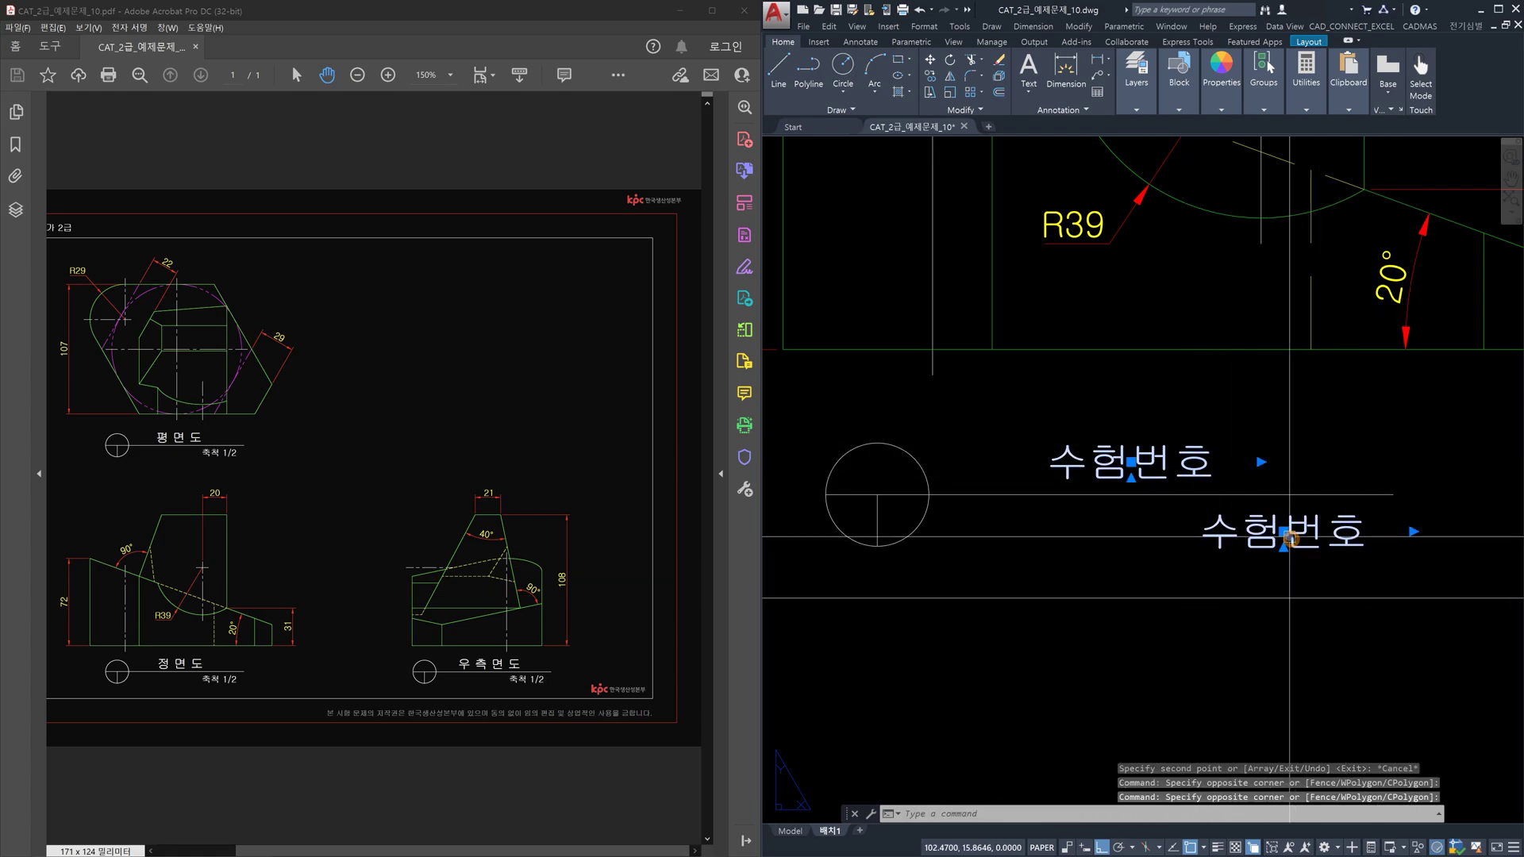
pyautogui.press('Escape')
pyautogui.click(1232, 439)
pyautogui.click(1141, 403)
pyautogui.press('Escape')
pyautogui.click(1397, 561)
pyautogui.click(1326, 530)
pyautogui.press('Escape')
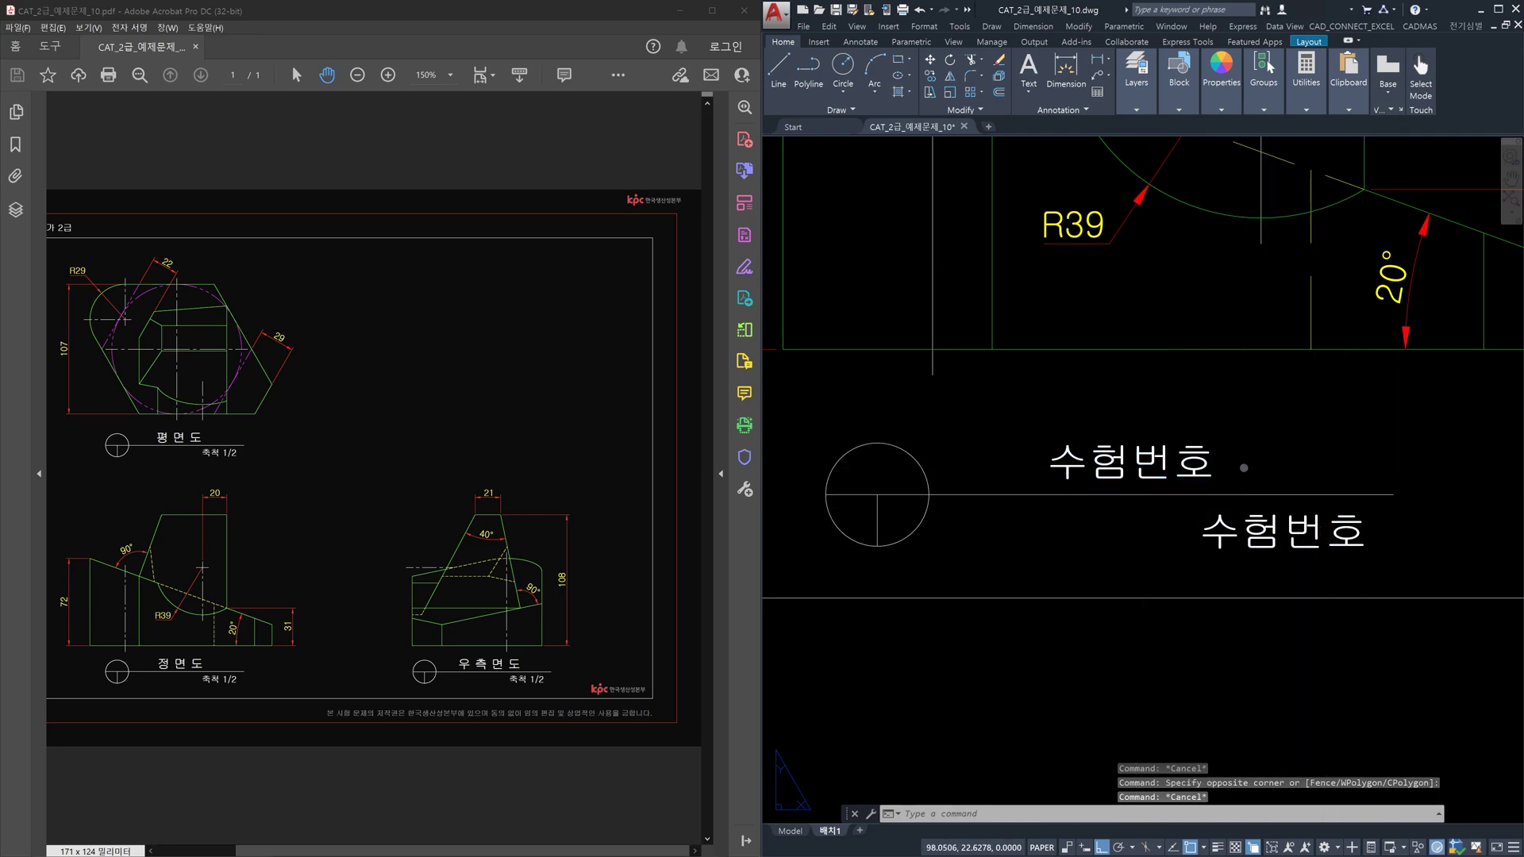
# Step: Set the text height of the 수험번호 text above the front view's title line to 3.5
pyautogui.hotkey('ctrl', '1')
pyautogui.click(1187, 466)
pyautogui.click(1119, 424)
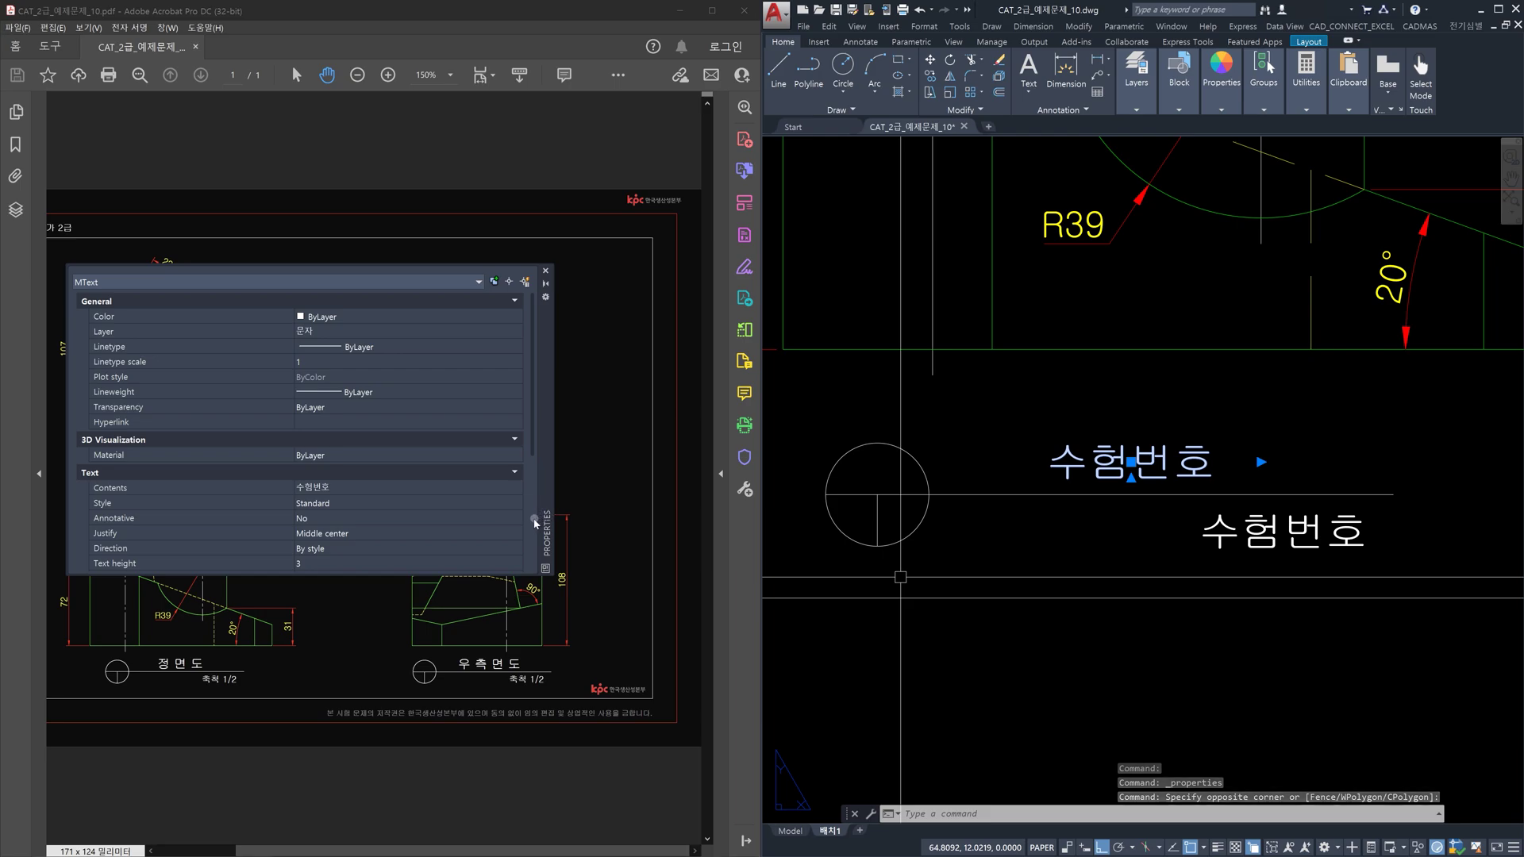
pyautogui.scroll(-5, 435, 499)
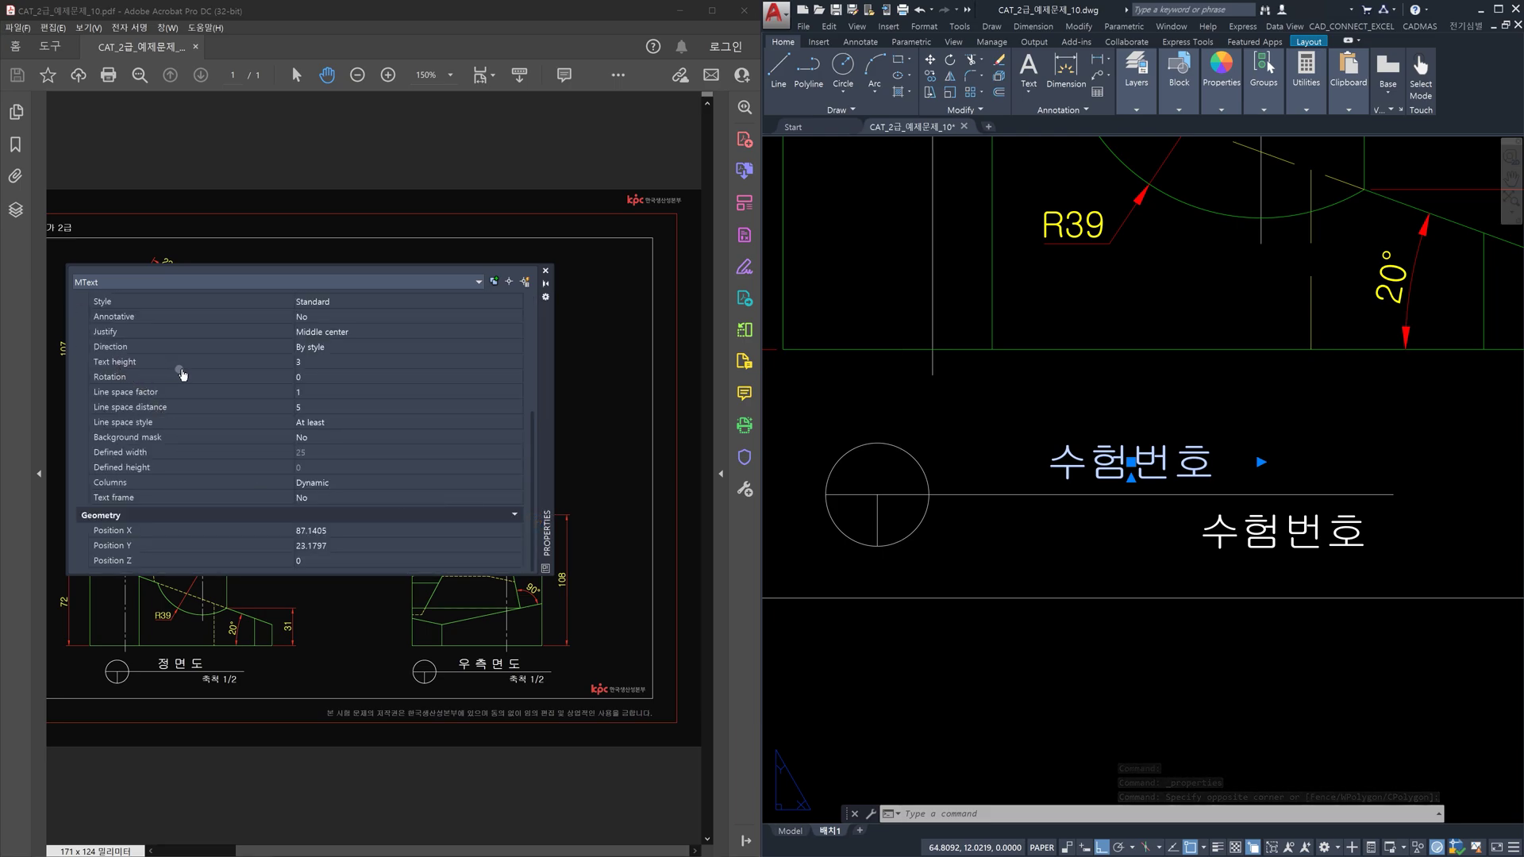
pyautogui.click(316, 366)
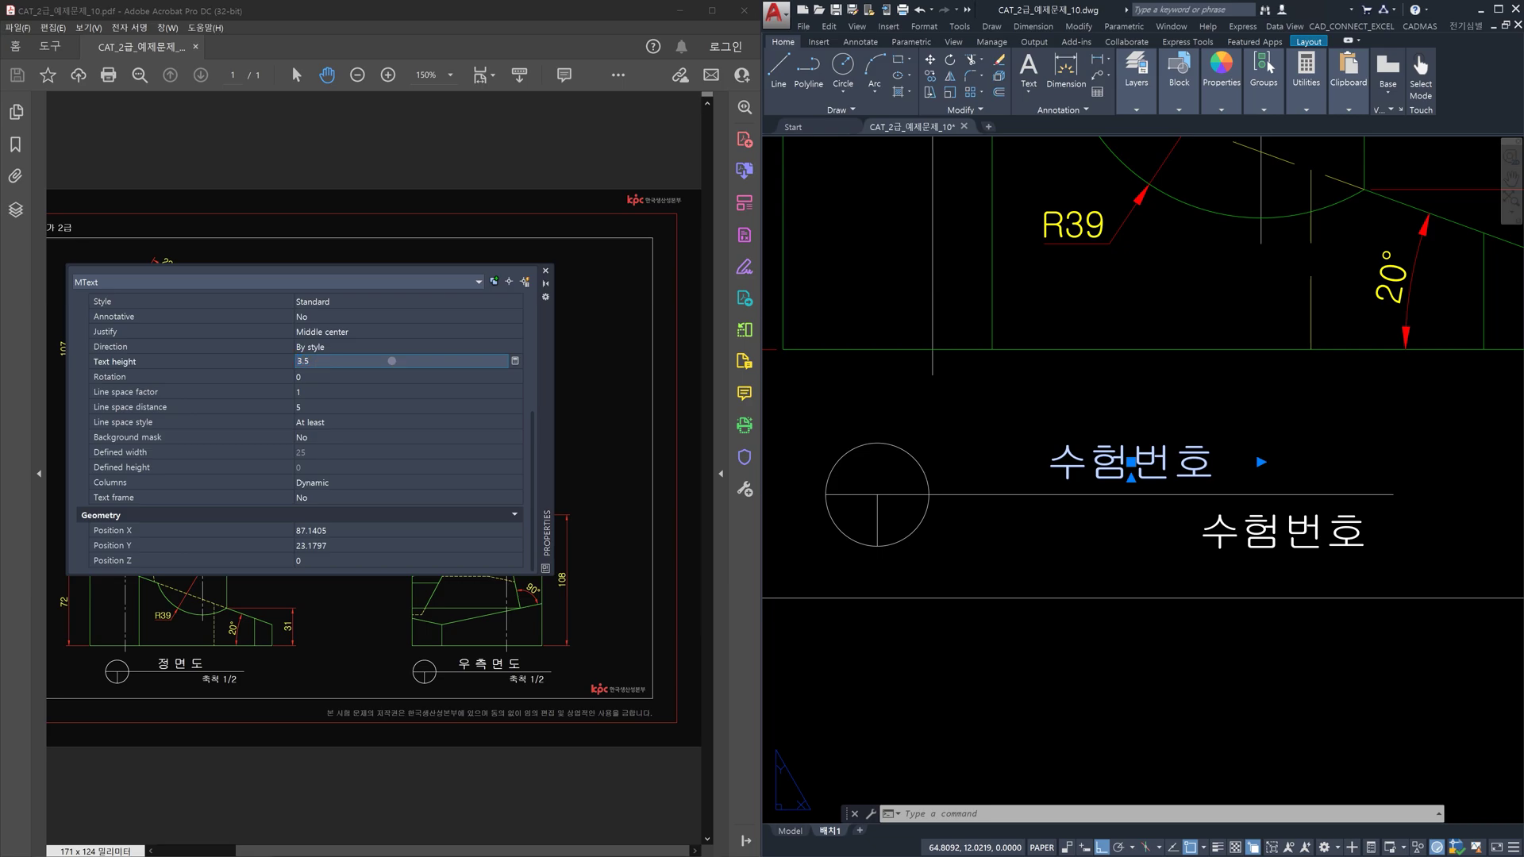
pyautogui.write('3.5')
pyautogui.press('Tab')
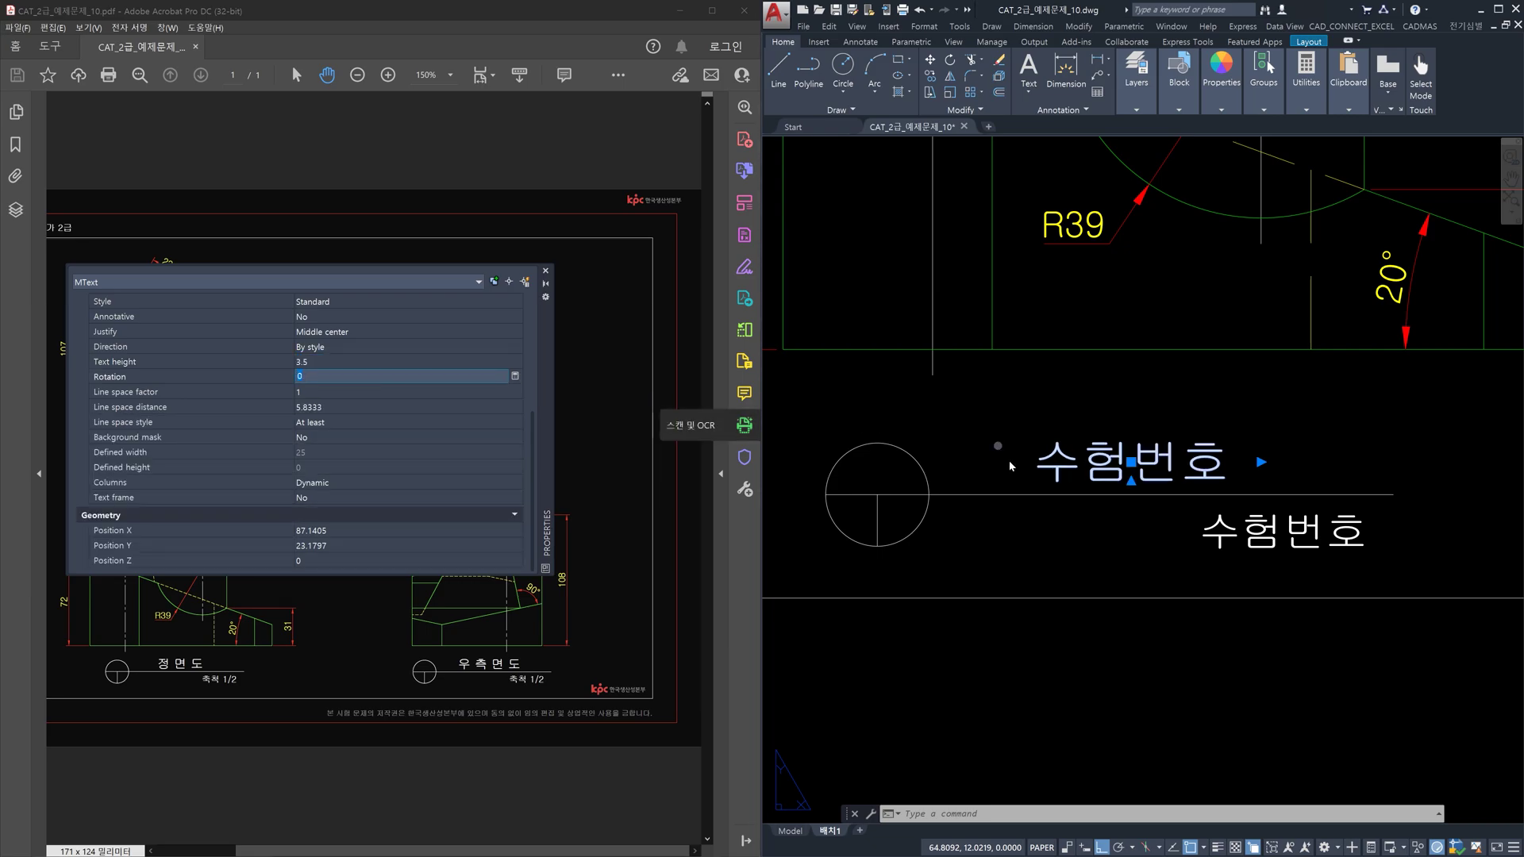
pyautogui.press('Escape')
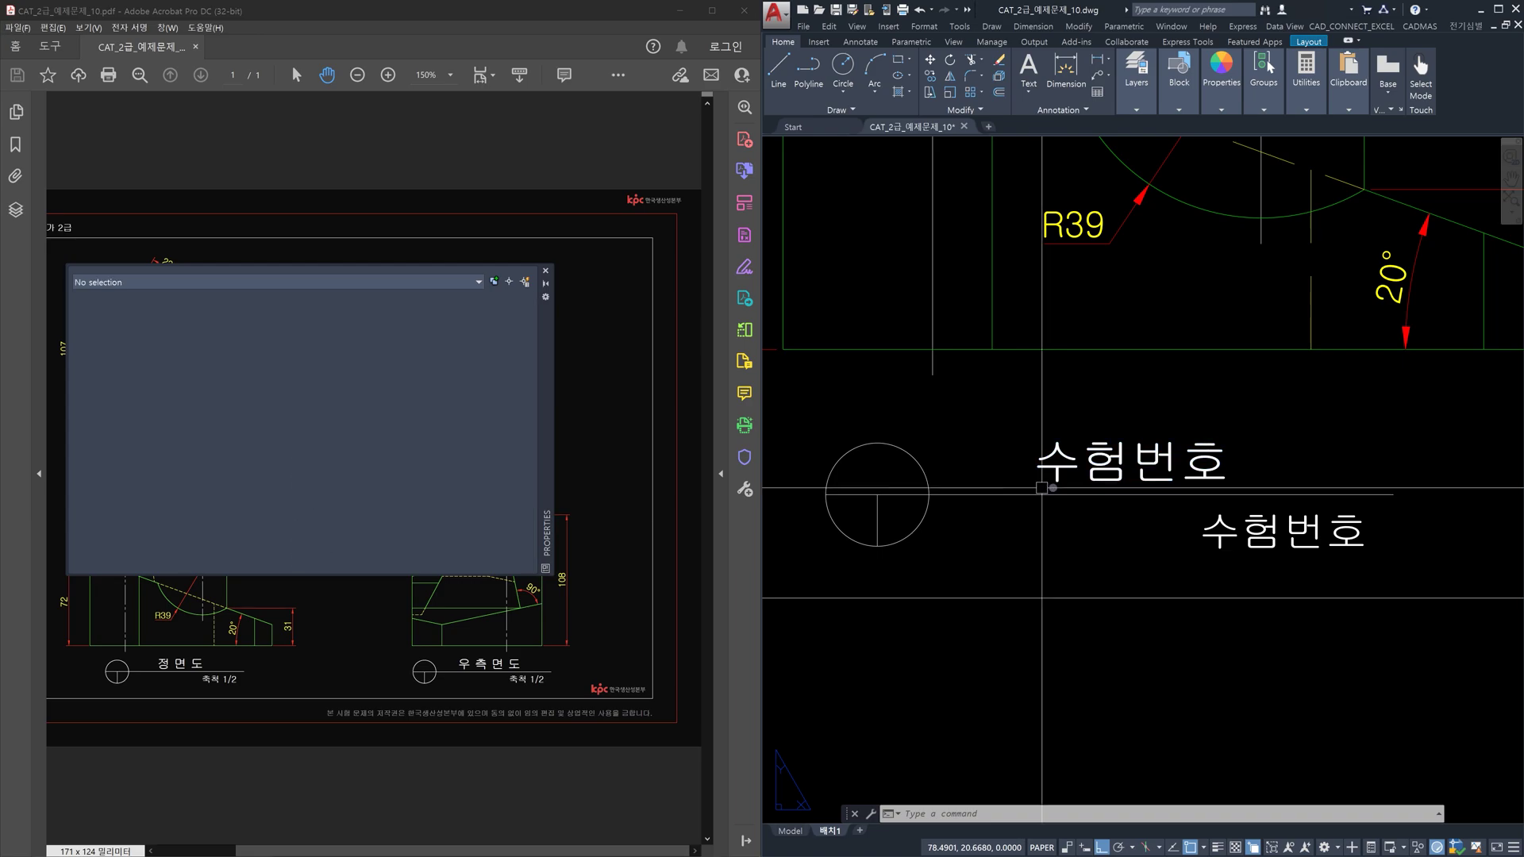
# Step: Set the text height of the 수험번호 text below the title line to 2.5 and close the properties
pyautogui.click(1270, 533)
pyautogui.click(534, 490)
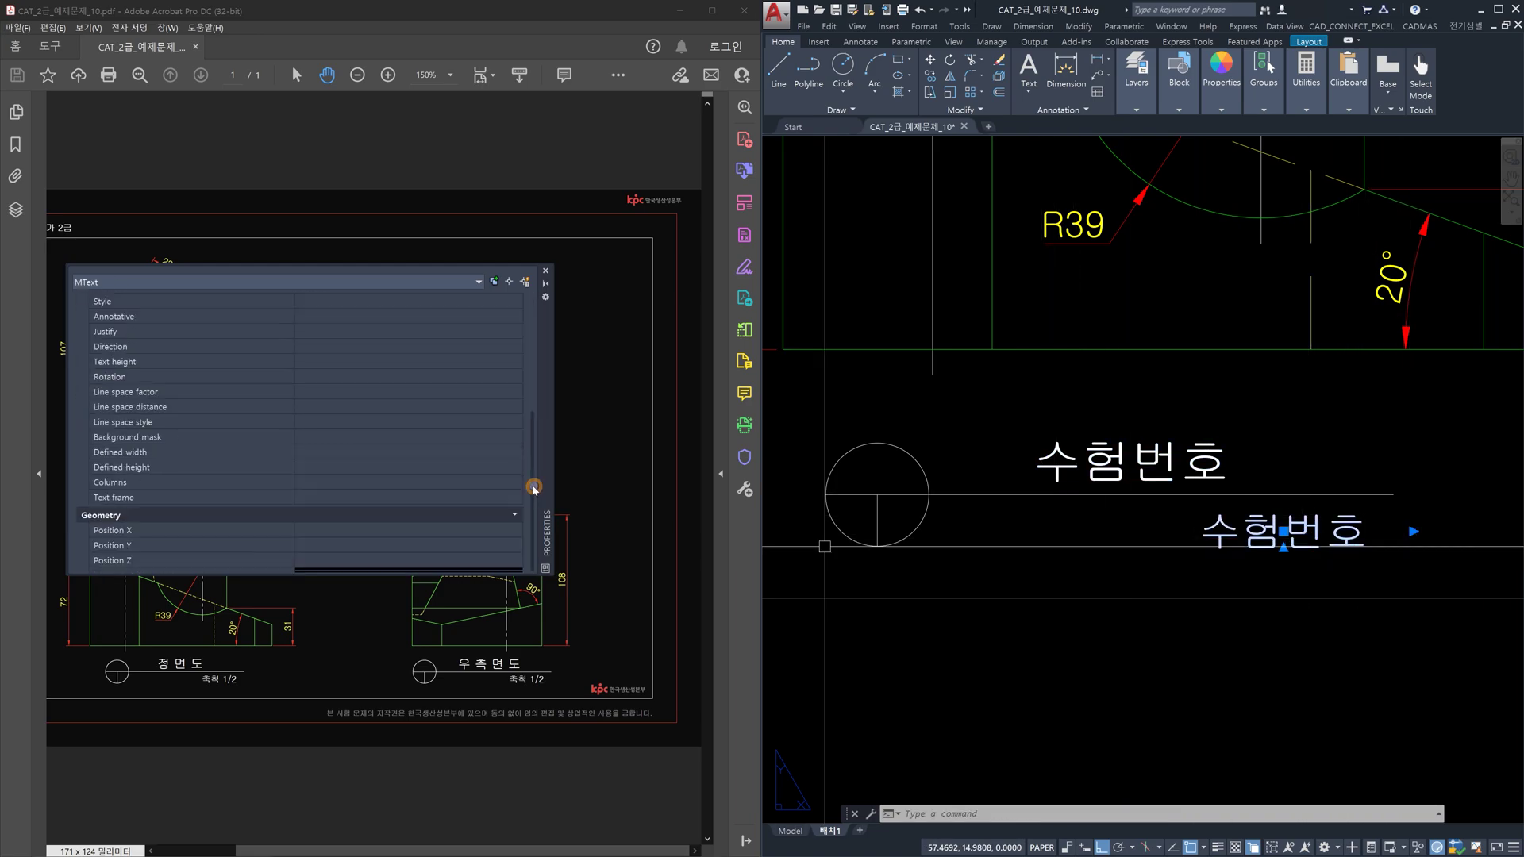
pyautogui.click(311, 364)
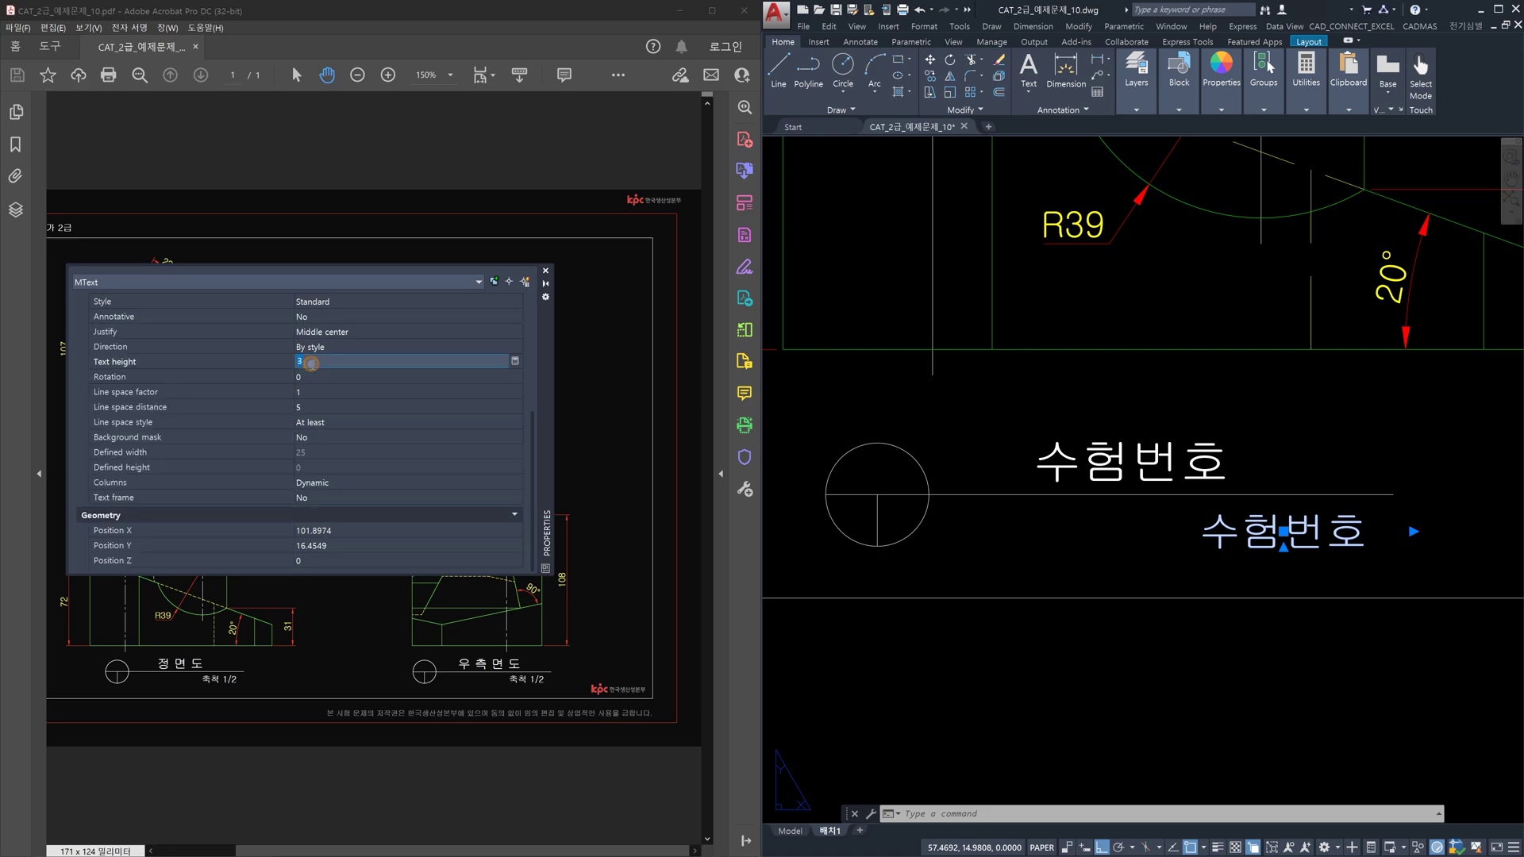
pyautogui.press('Return')
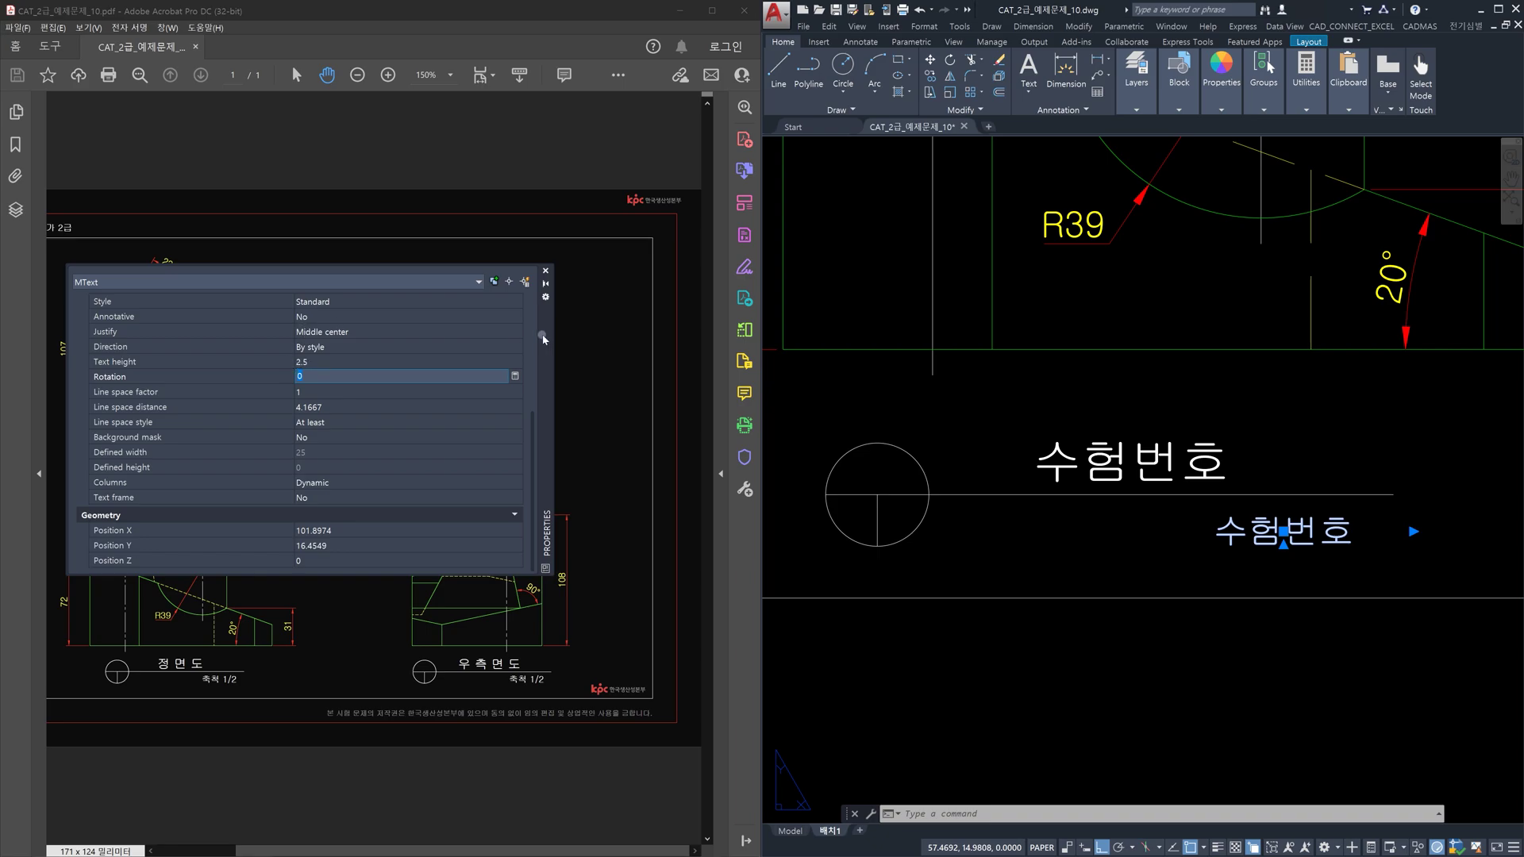
pyautogui.click(545, 272)
pyautogui.press('Escape')
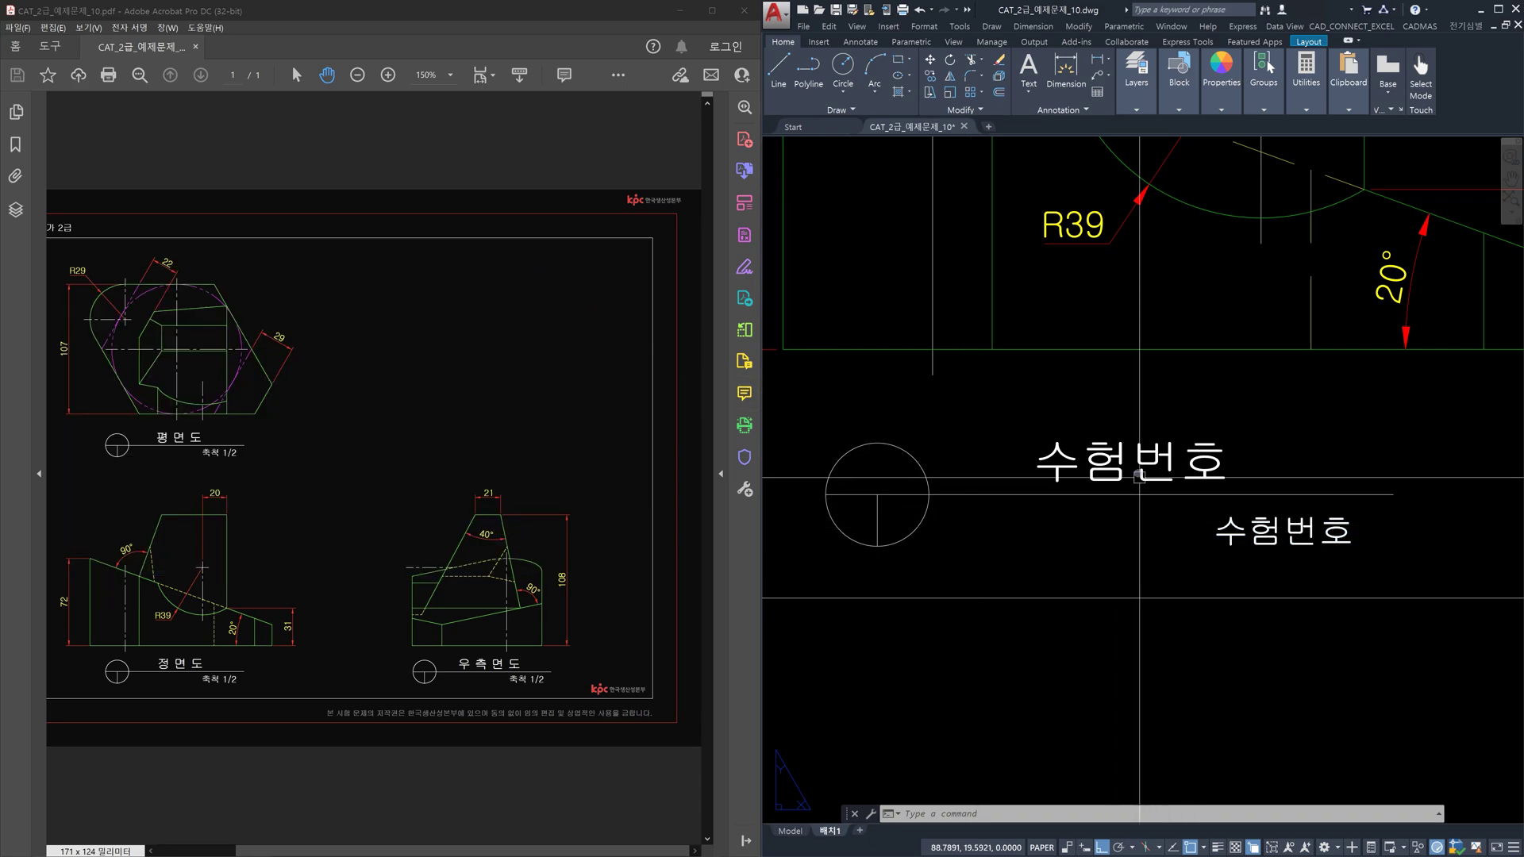
# Step: Replace the text above the front view's title line with "정 면 도"
pyautogui.click(1143, 461)
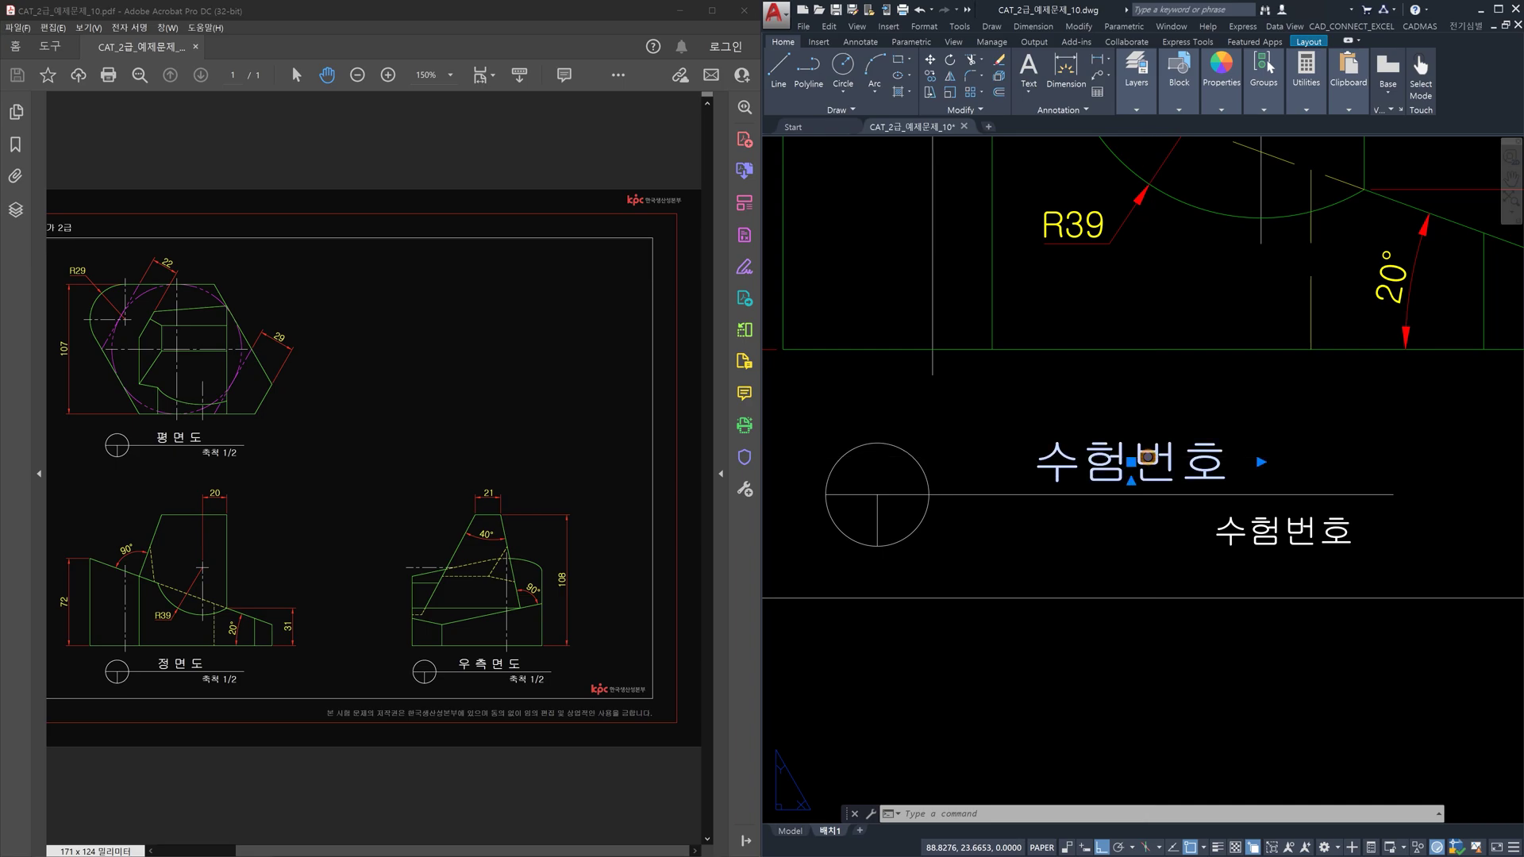
pyautogui.doubleClick(1230, 464)
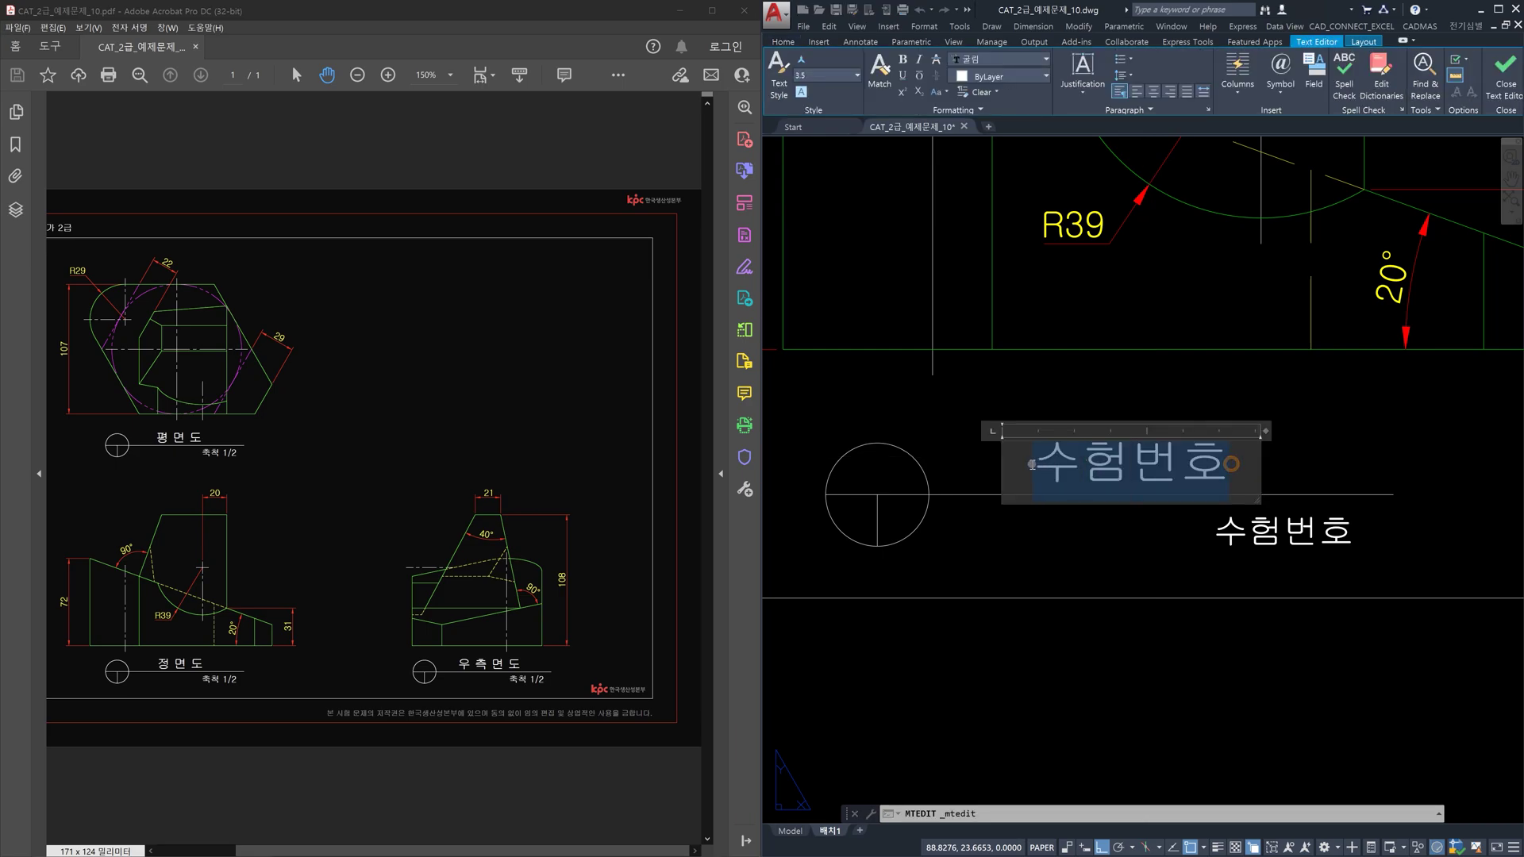
pyautogui.write('정')
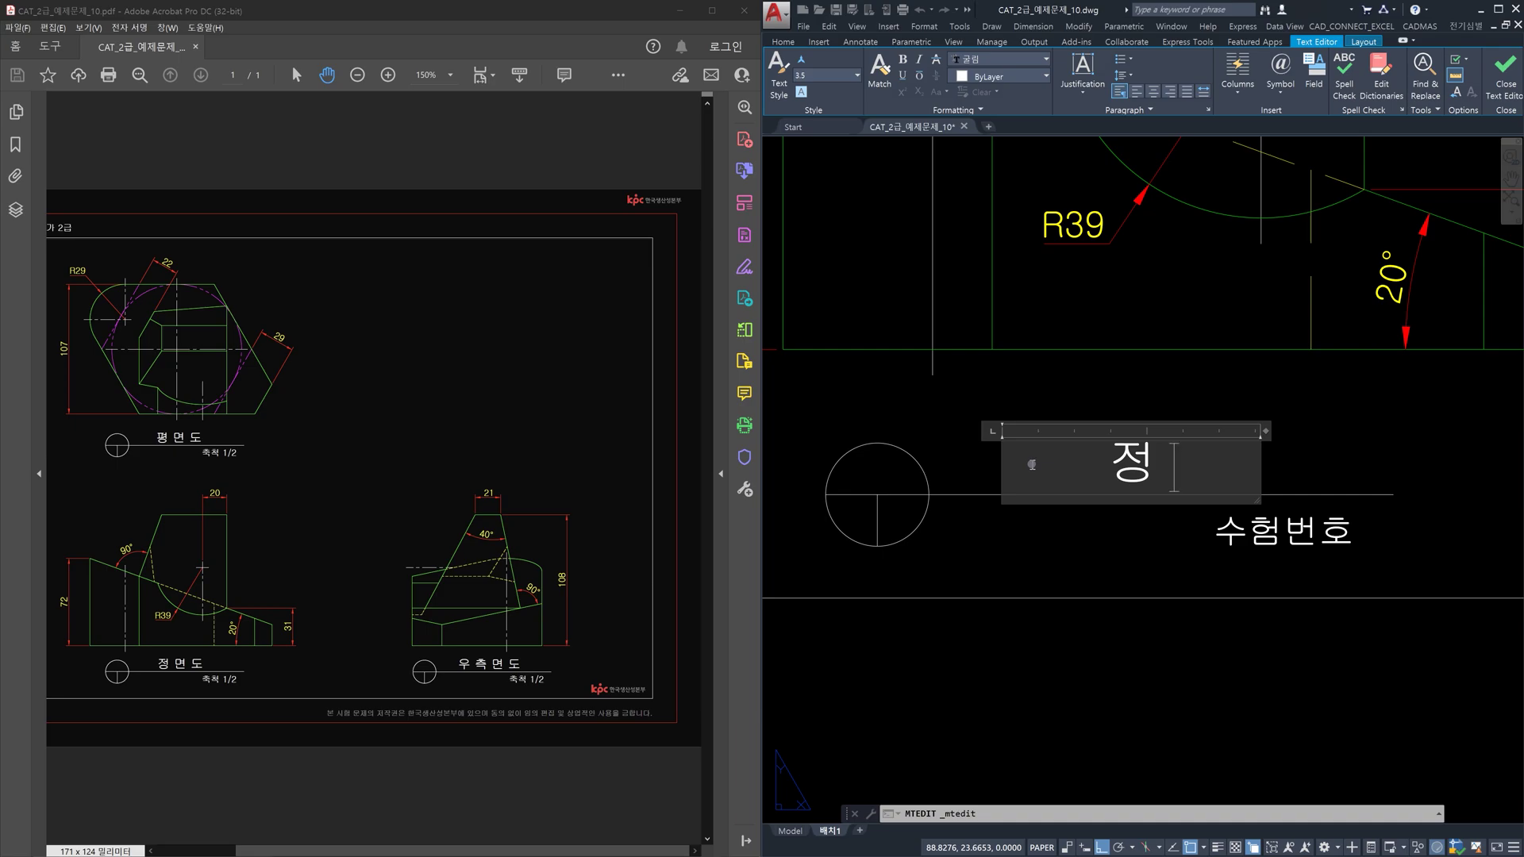
pyautogui.write(' 면')
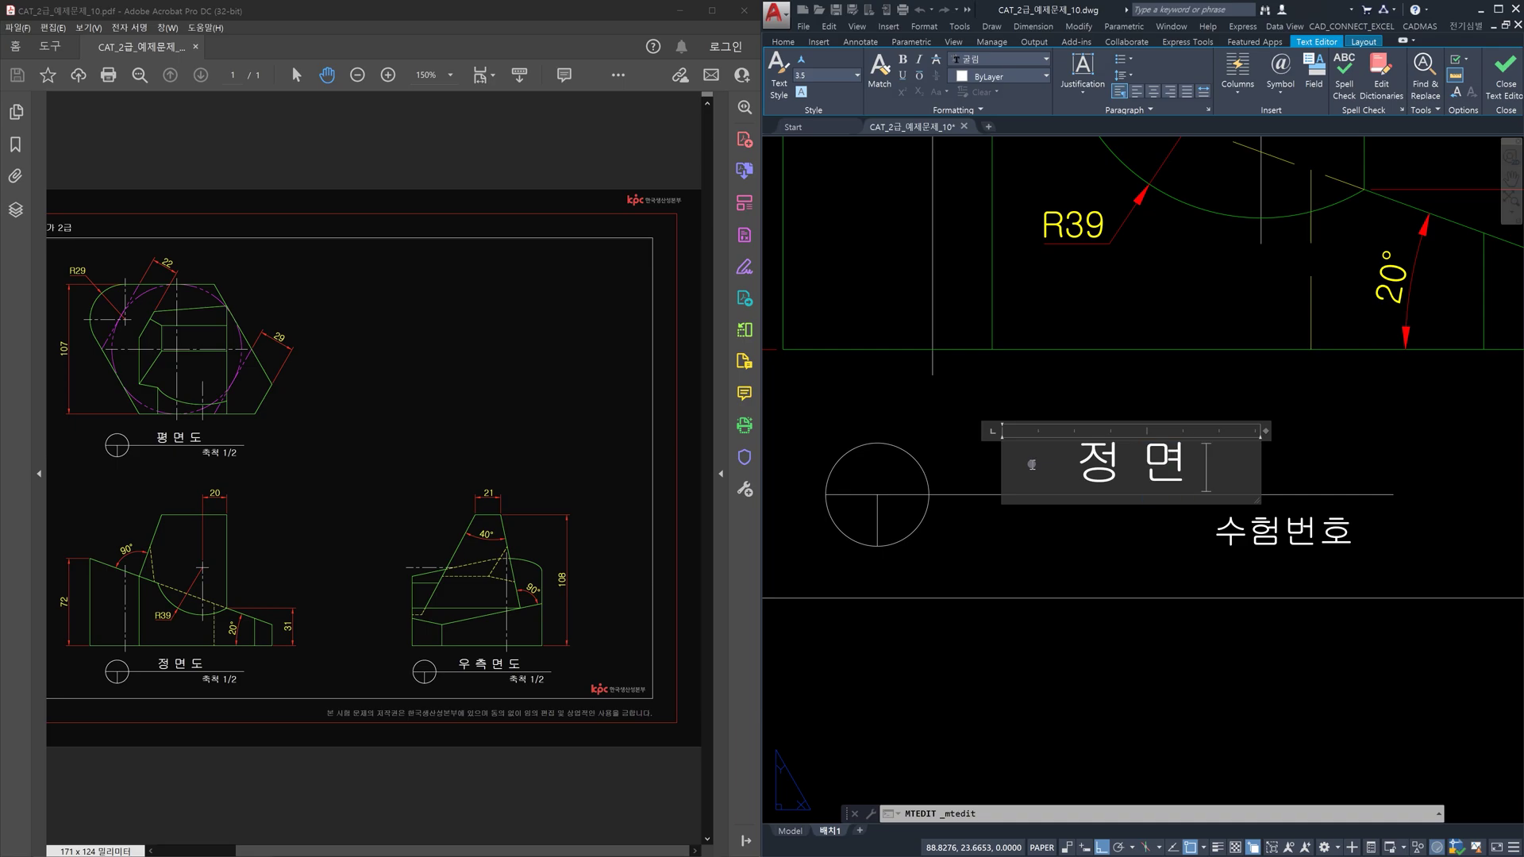
pyautogui.write(' 도')
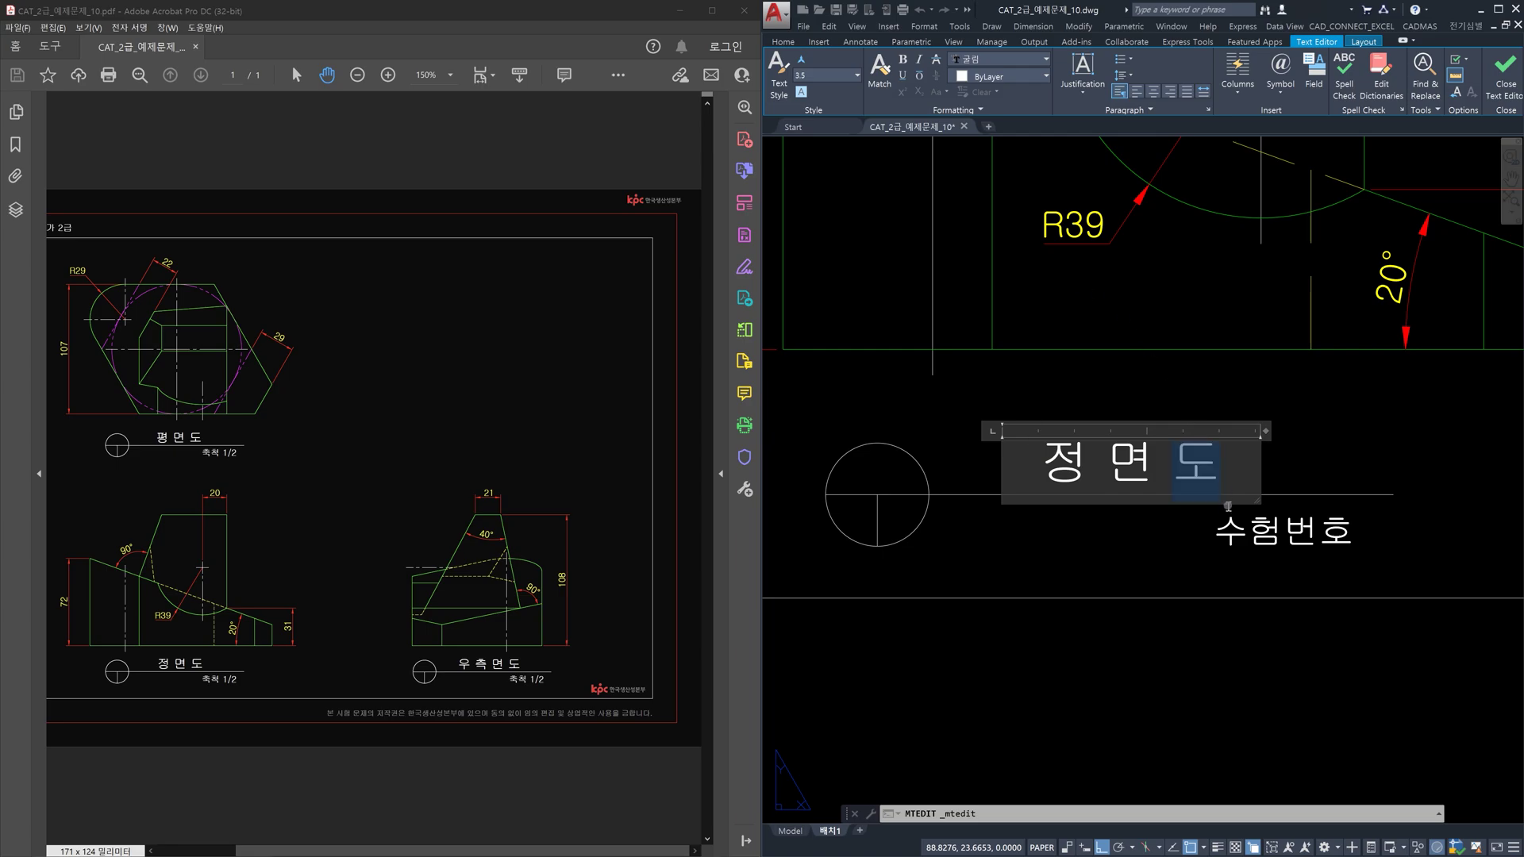
pyautogui.click(1282, 532)
# Step: Replace the text below the front view's title line with "축척 1/2"
pyautogui.click(1268, 533)
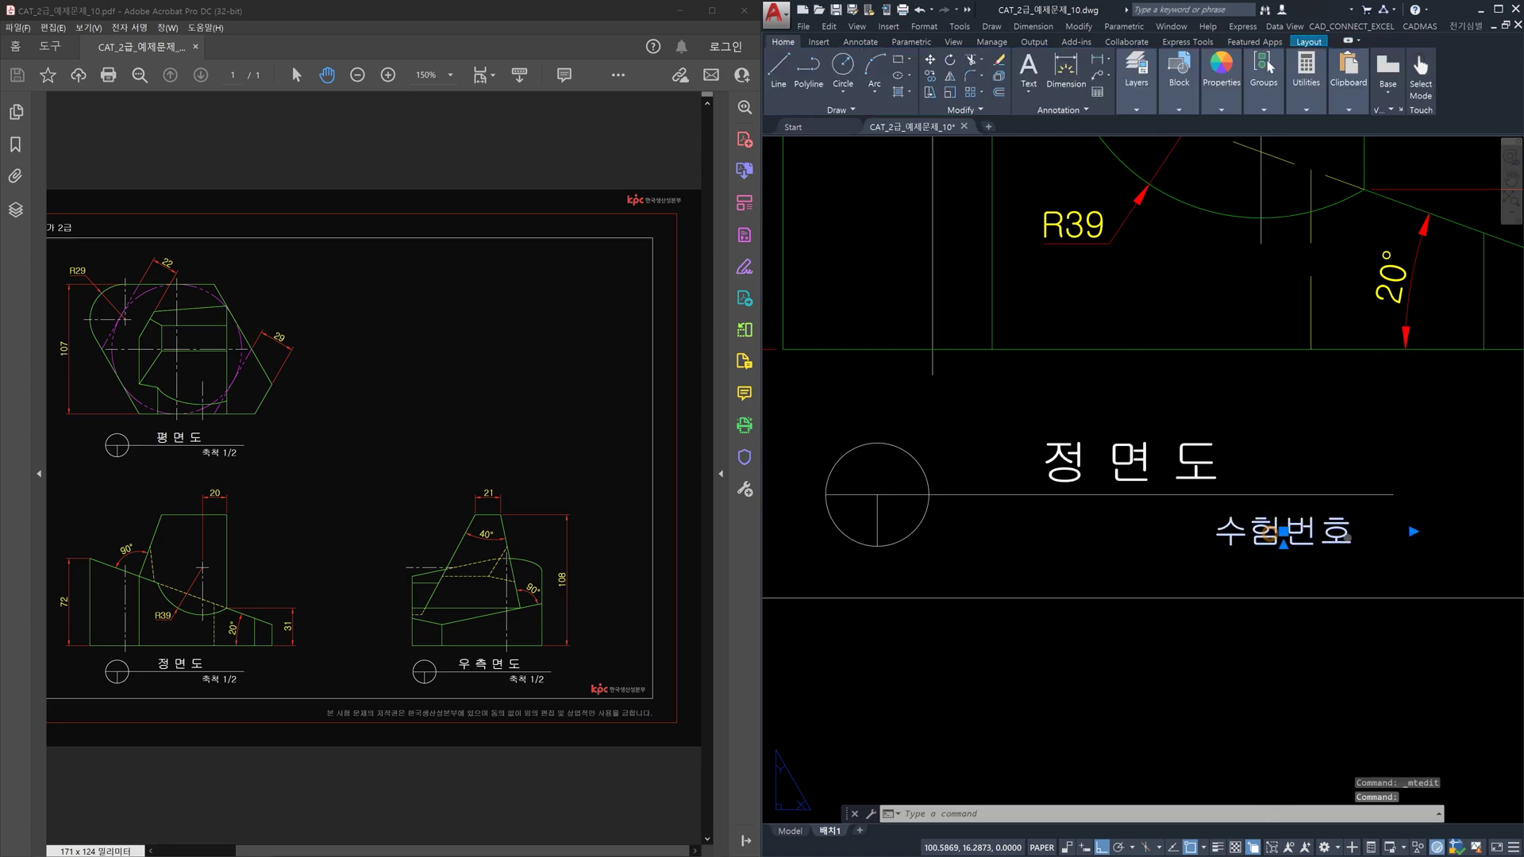
pyautogui.doubleClick(1349, 533)
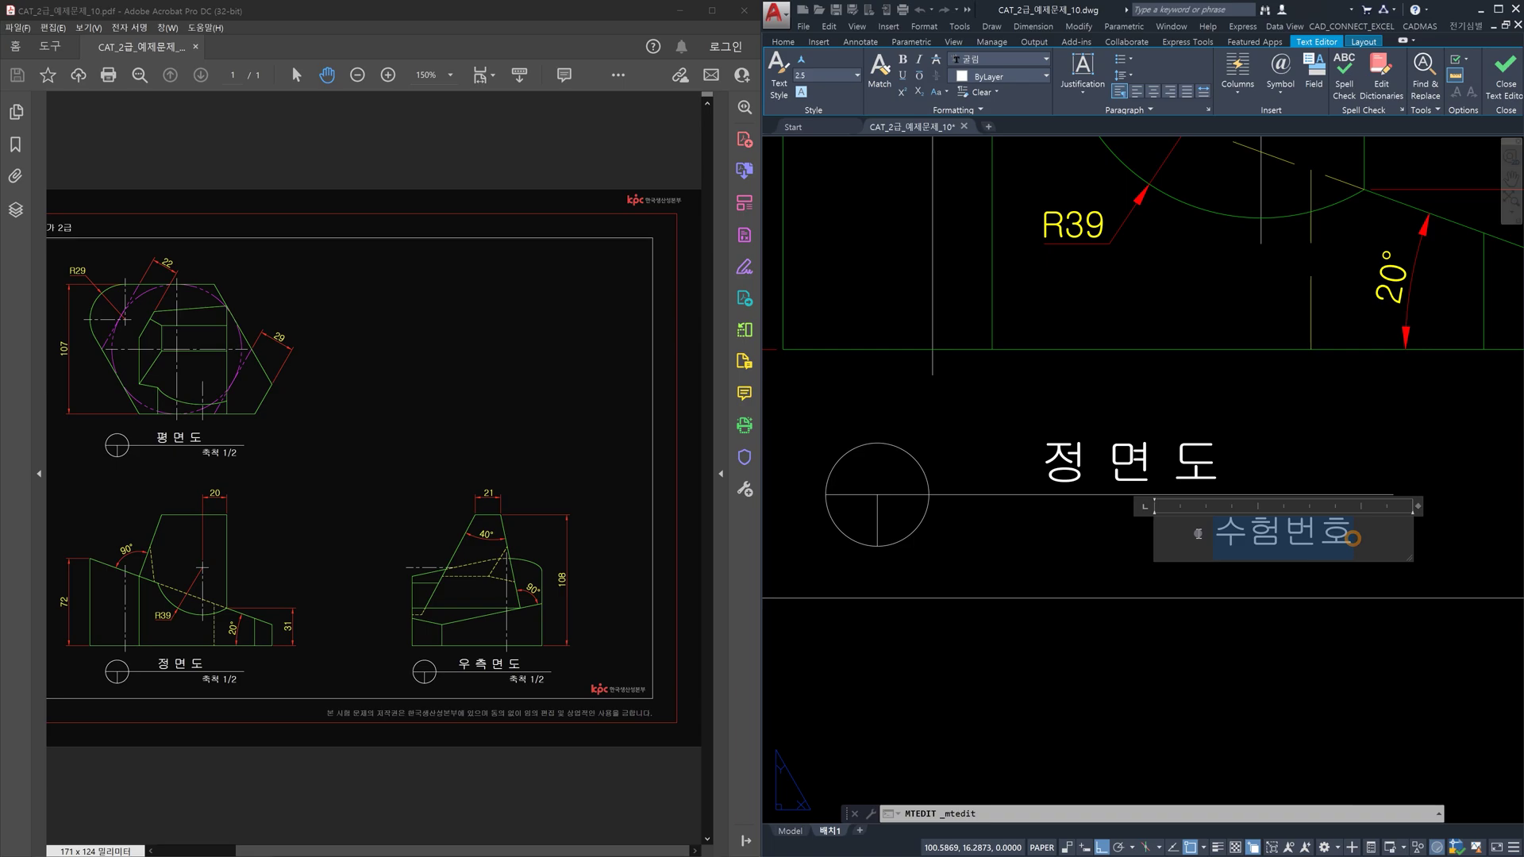
pyautogui.write('축척')
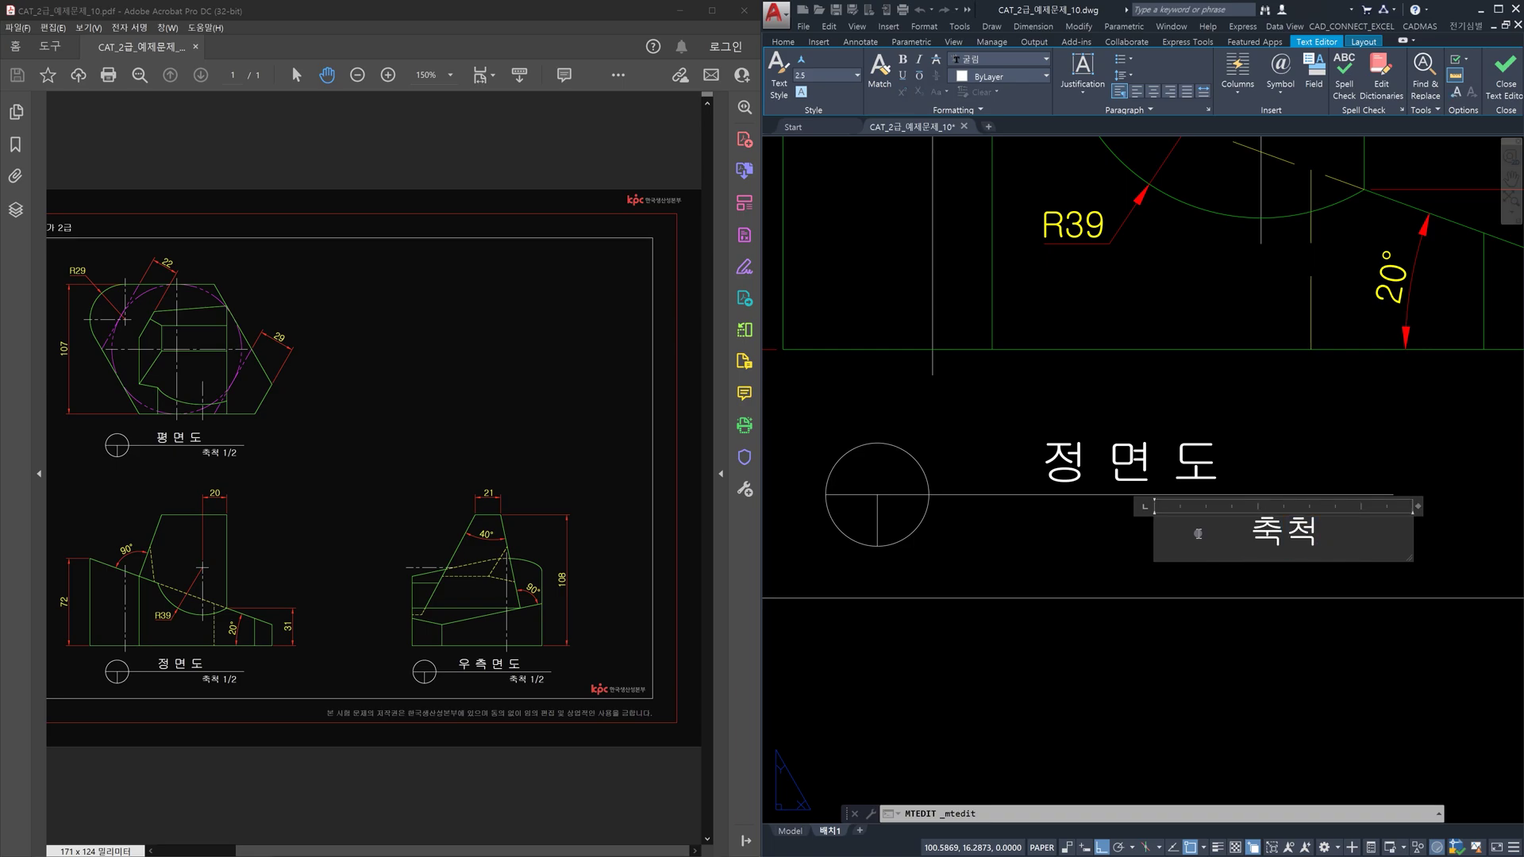
pyautogui.write(' 1/2')
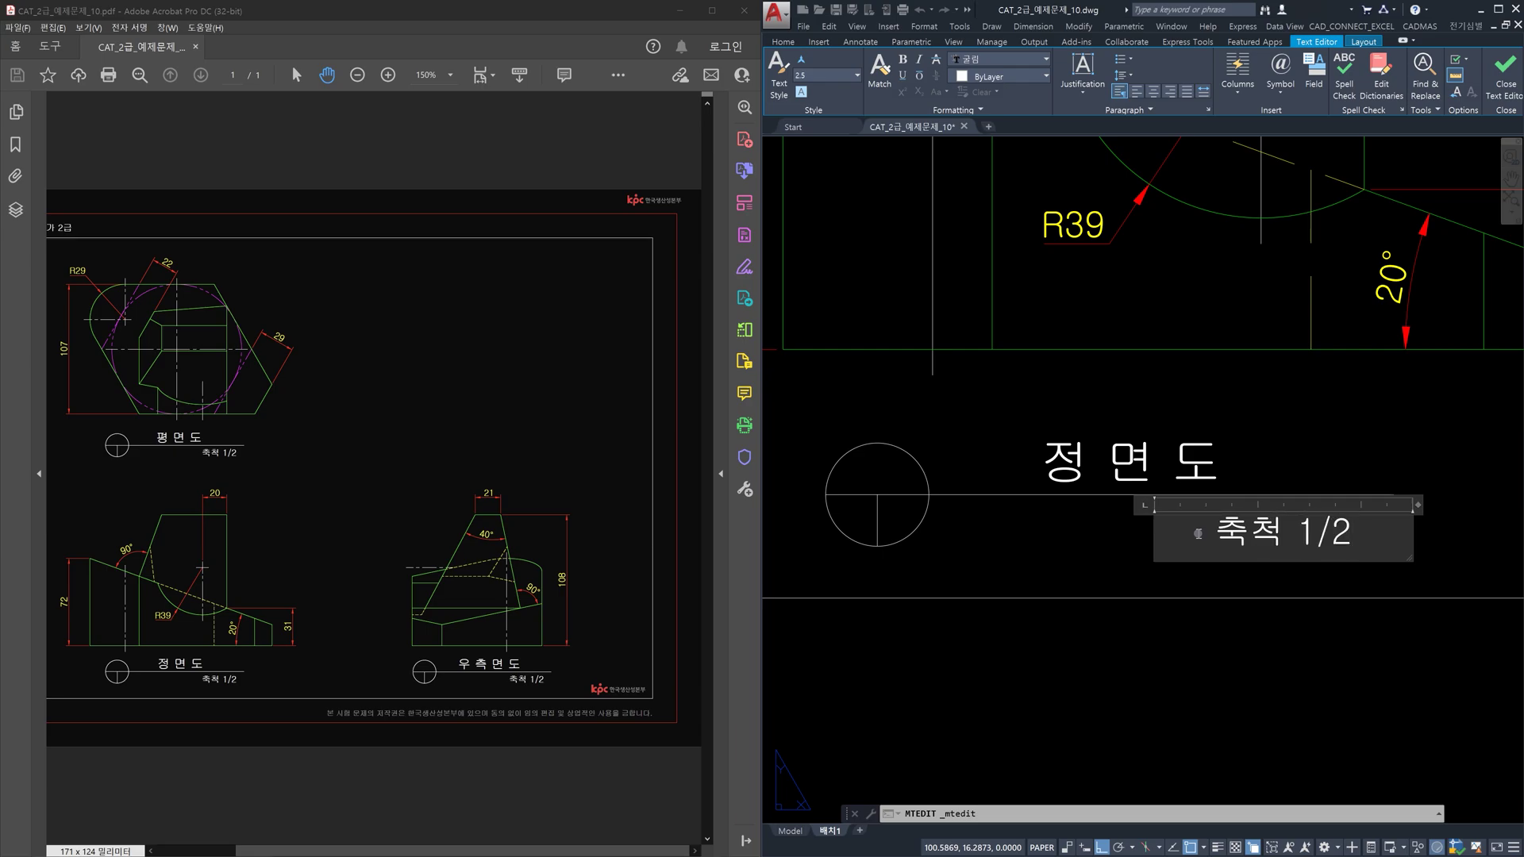
pyautogui.press('Escape')
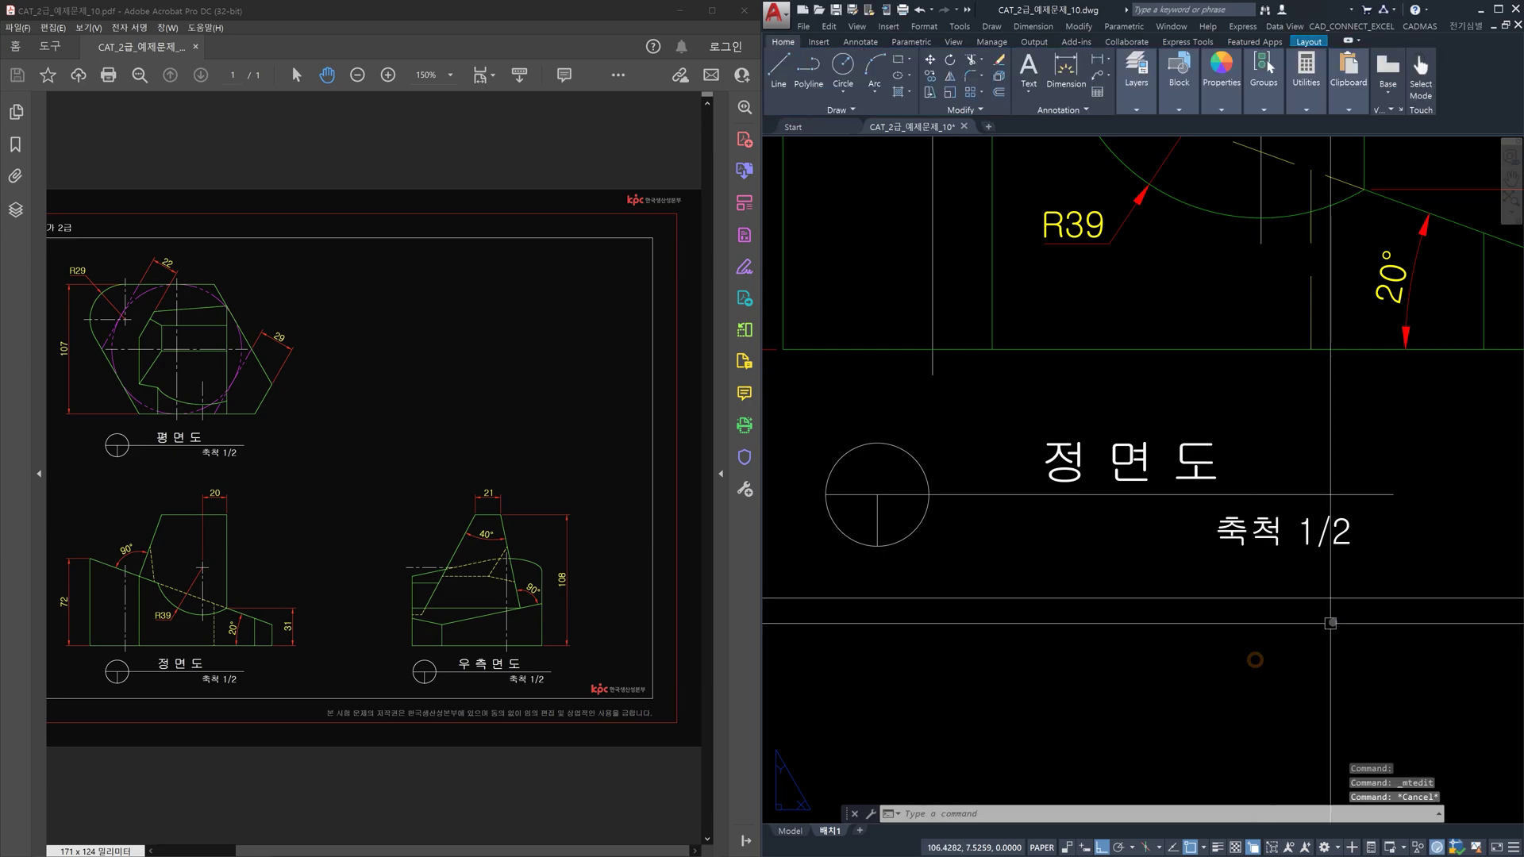
# Step: Move the 축척 1/2 text slightly up and to the right, closer to the title line
pyautogui.write('m')
pyautogui.press('Return')
pyautogui.click(1337, 533)
pyautogui.press('Return')
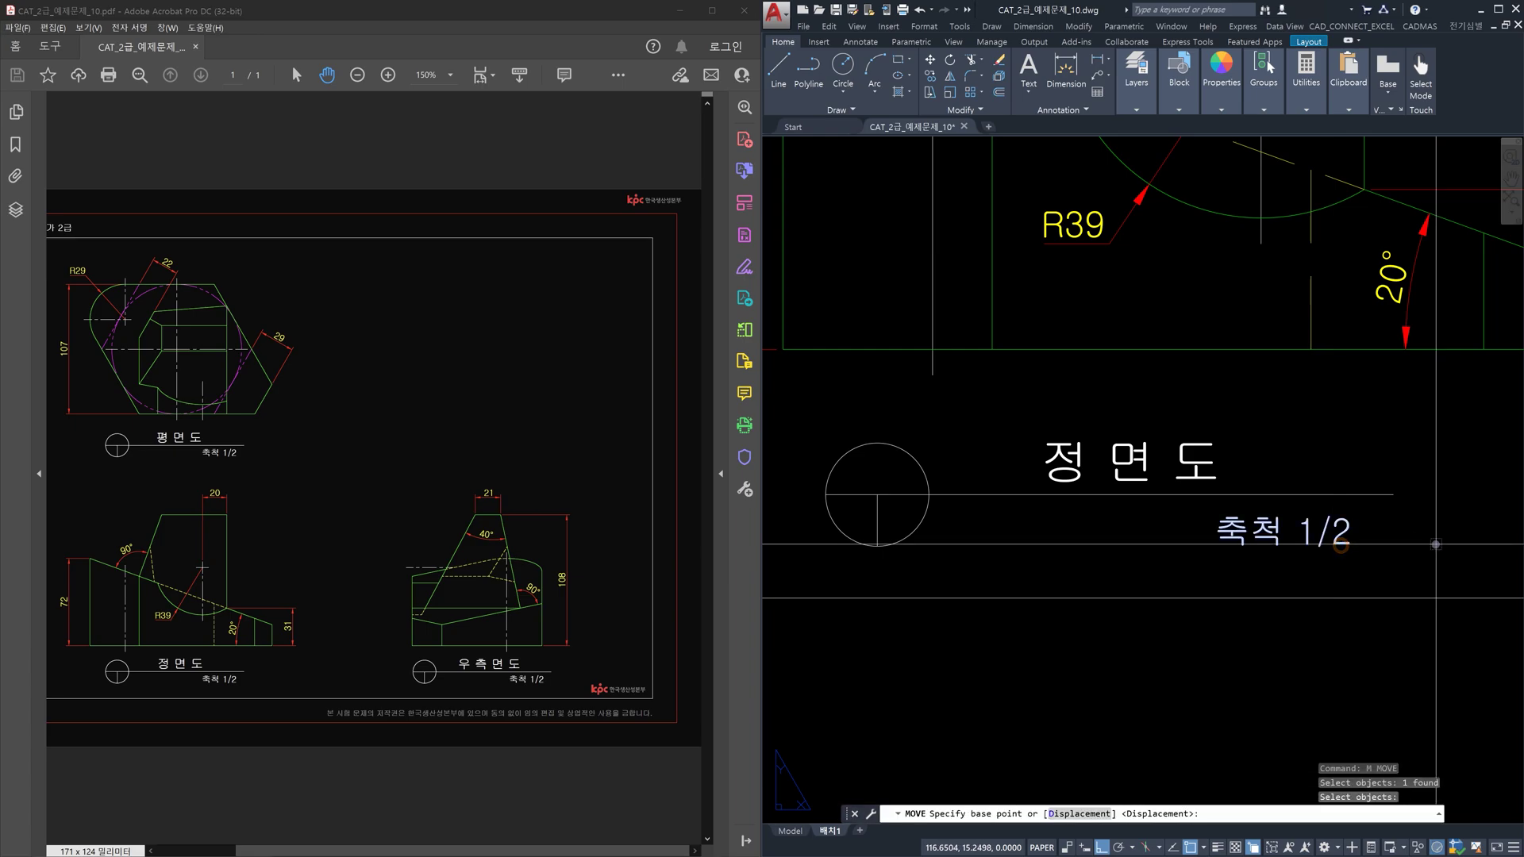
pyautogui.click(1431, 546)
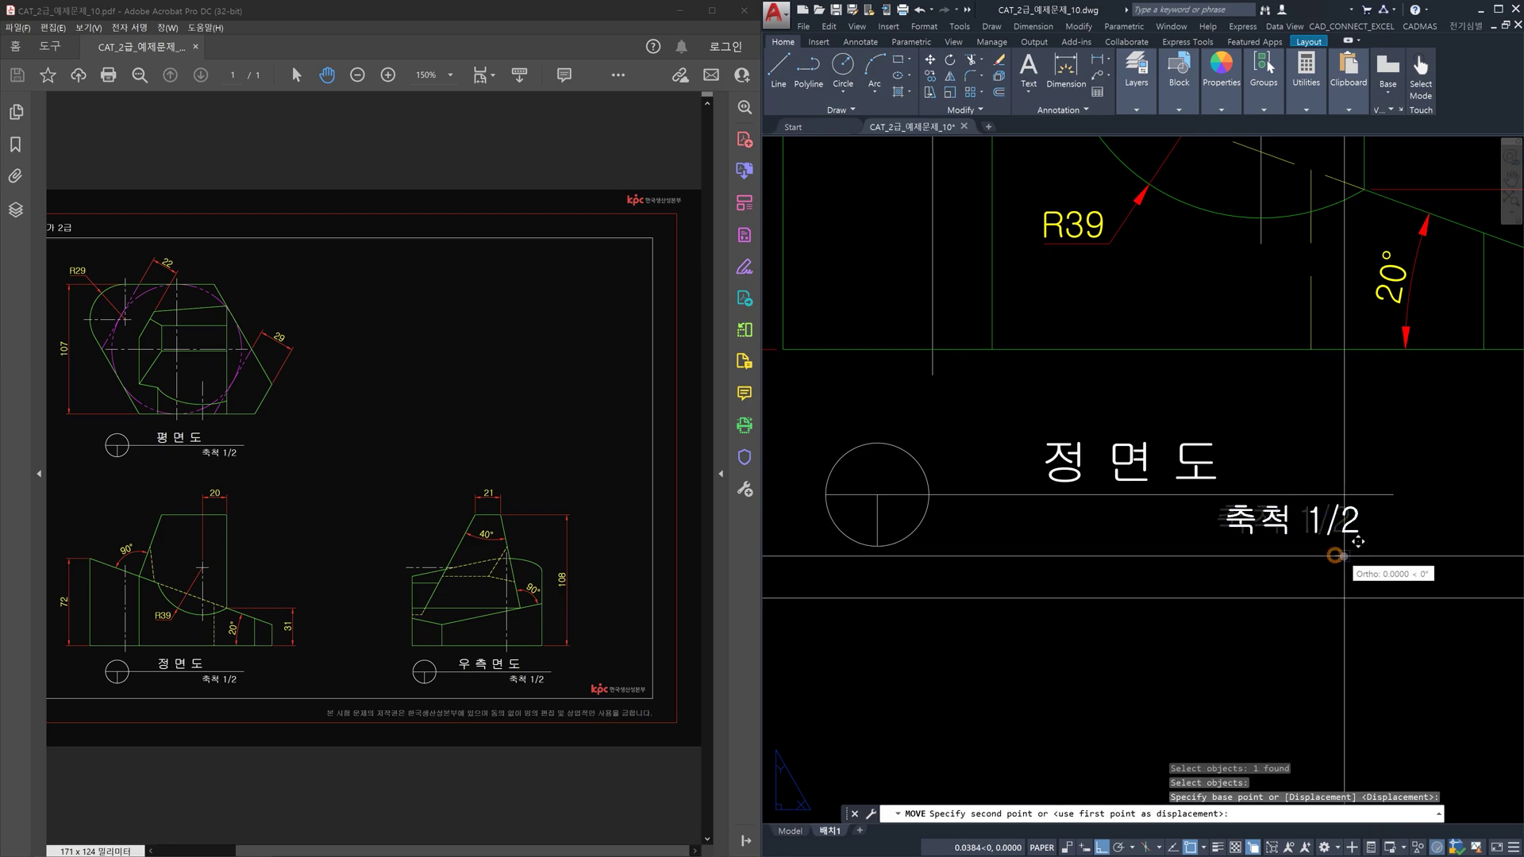
pyautogui.click(1344, 556)
# Step: Move the 정 면 도 text slightly to the right along the title line
pyautogui.press('Return')
pyautogui.click(1219, 460)
pyautogui.press('Return')
pyautogui.click(1237, 448)
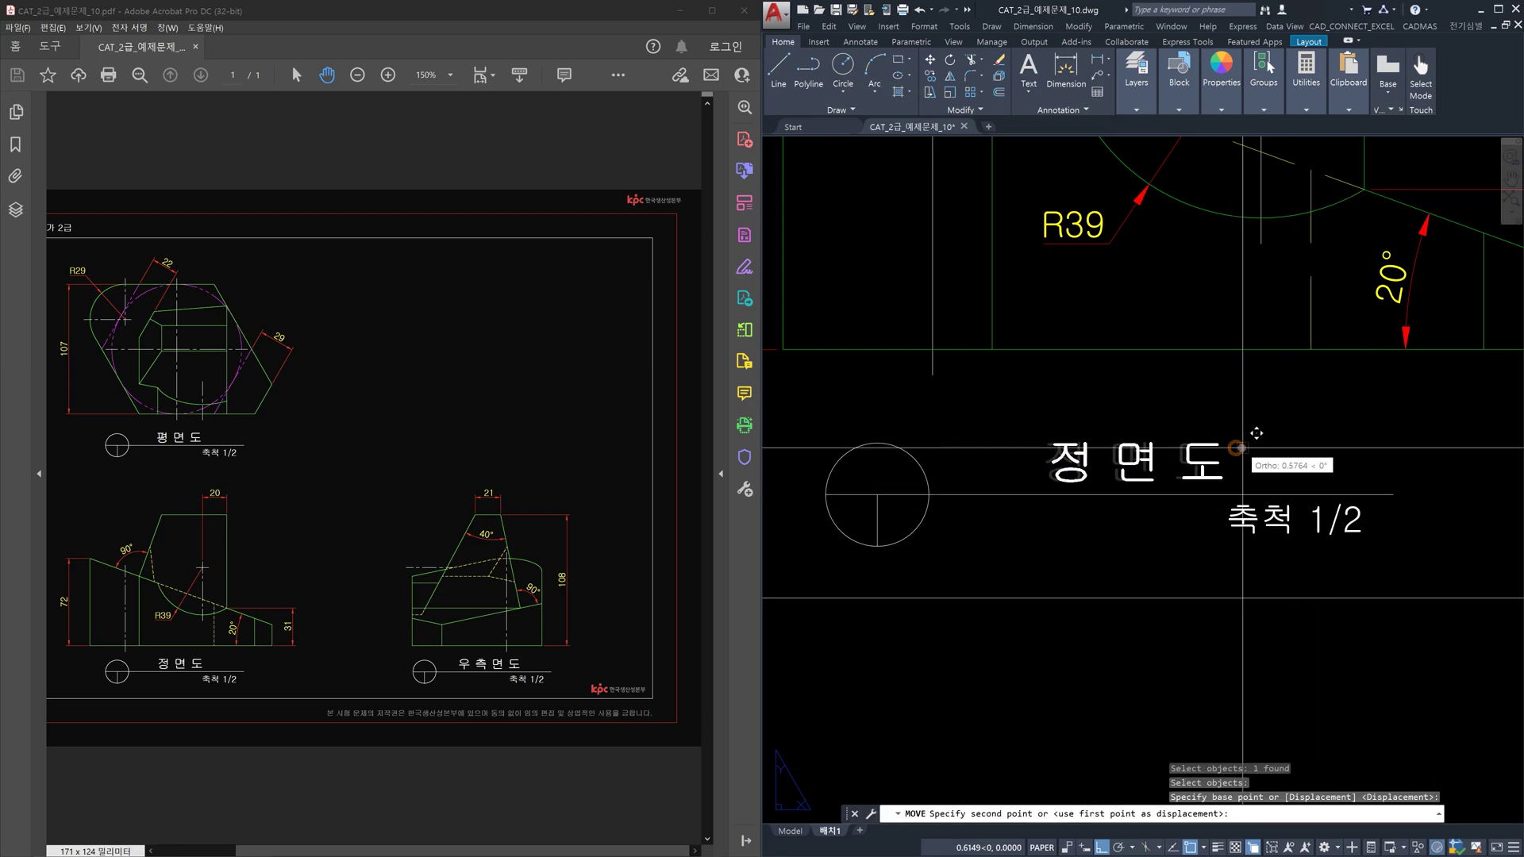
pyautogui.click(1258, 434)
pyautogui.press('Escape')
# Step: Copy the front view's title symbol with both texts straight up below the top view and straight across below the right side view
pyautogui.scroll(-4, 1306, 450)
pyautogui.moveTo(1332, 459); pyautogui.dragTo(940, 544, button='middle')
pyautogui.scroll(-4, 1032, 531)
pyautogui.moveTo(1031, 531); pyautogui.dragTo(1080, 558, button='middle')
pyautogui.scroll(2, 1041, 554)
pyautogui.press('Escape')
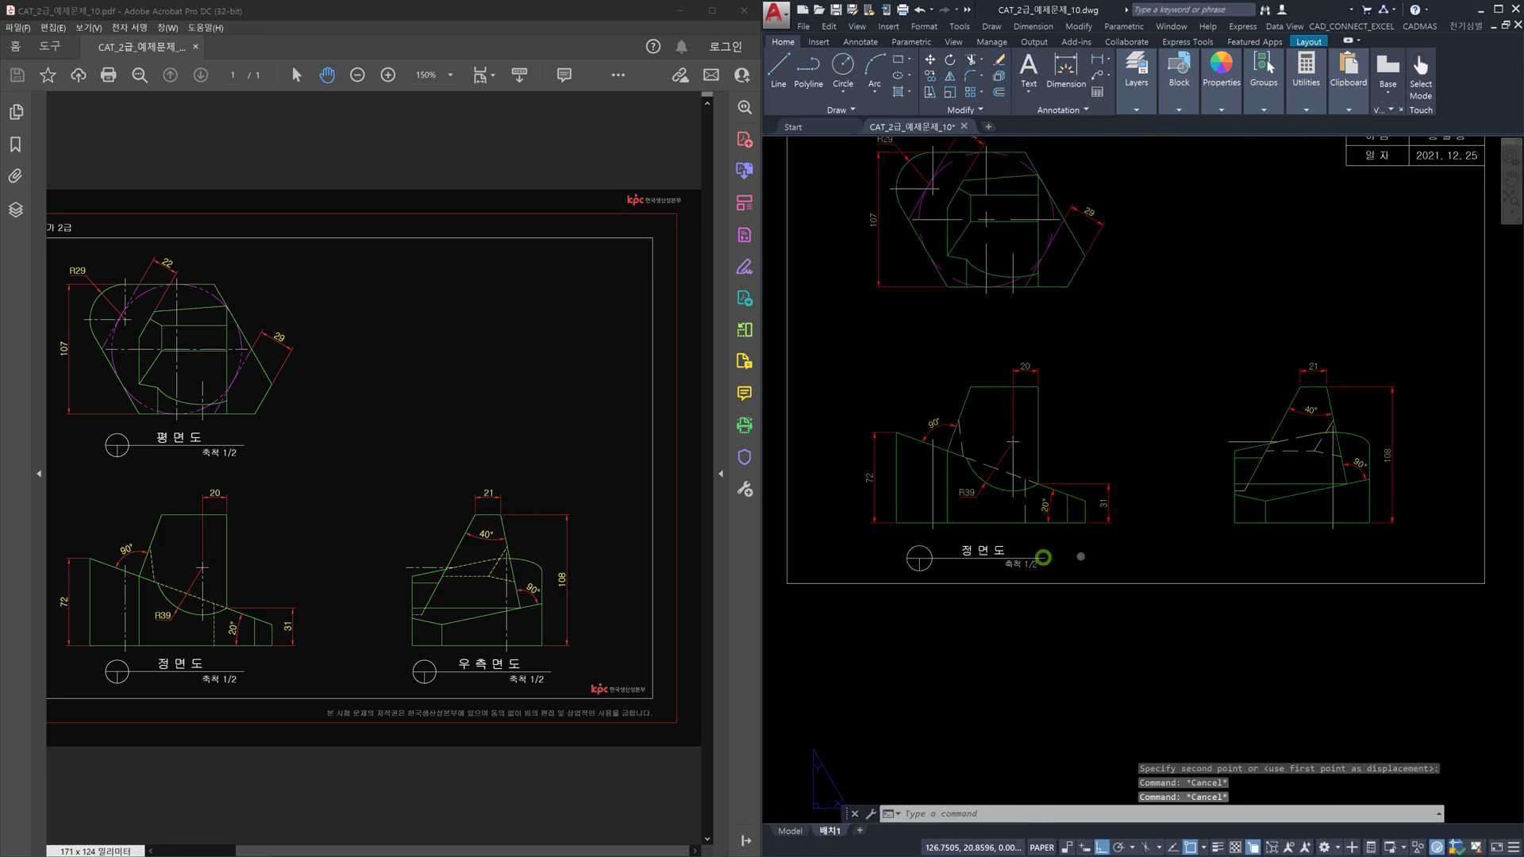
pyautogui.write('co')
pyautogui.press('Return')
pyautogui.click(1087, 566)
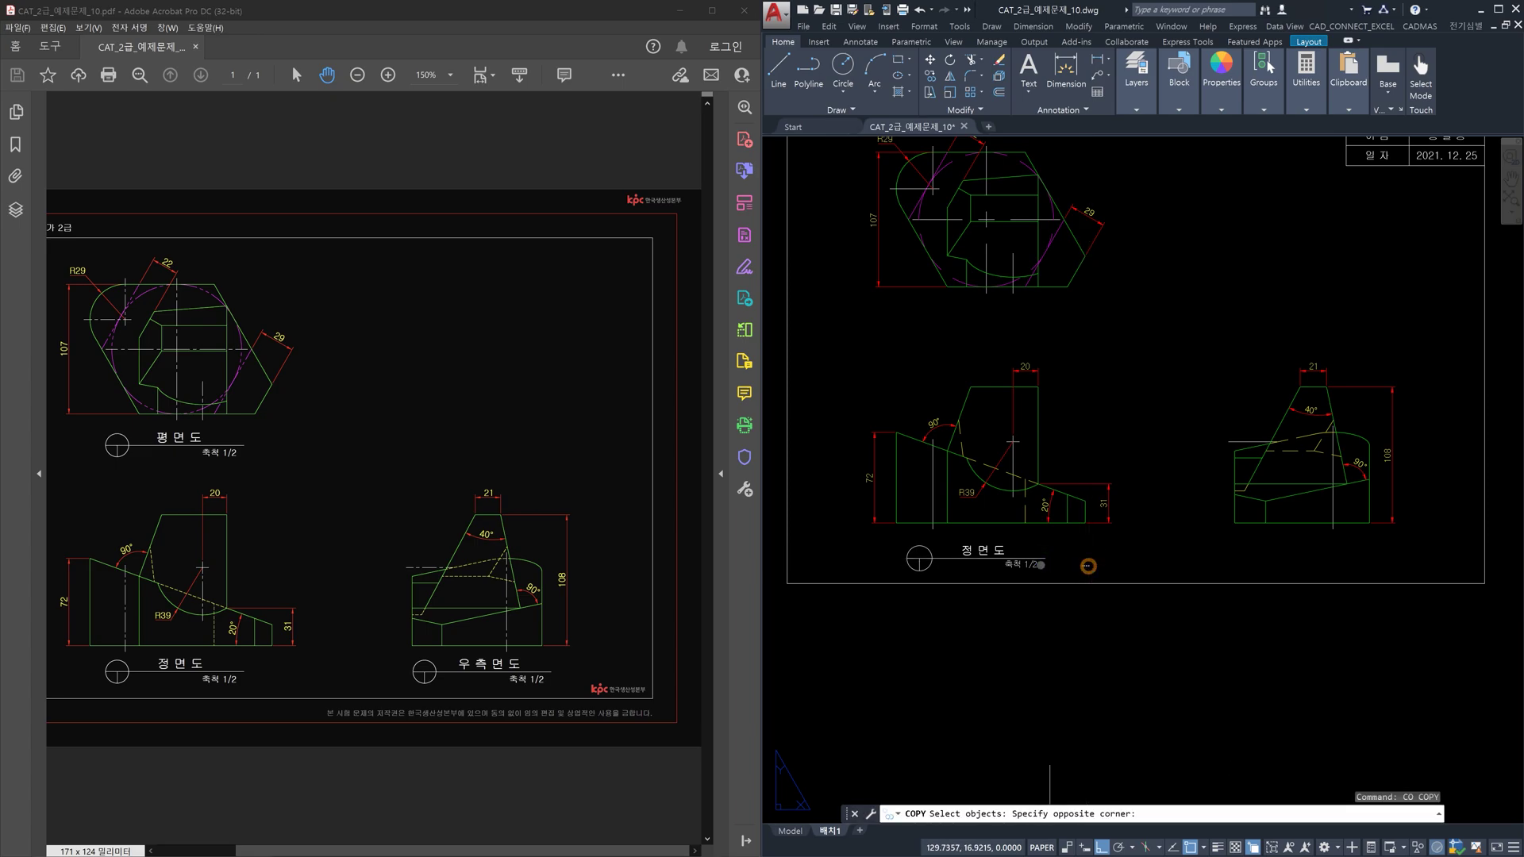
pyautogui.click(913, 547)
pyautogui.press('Return')
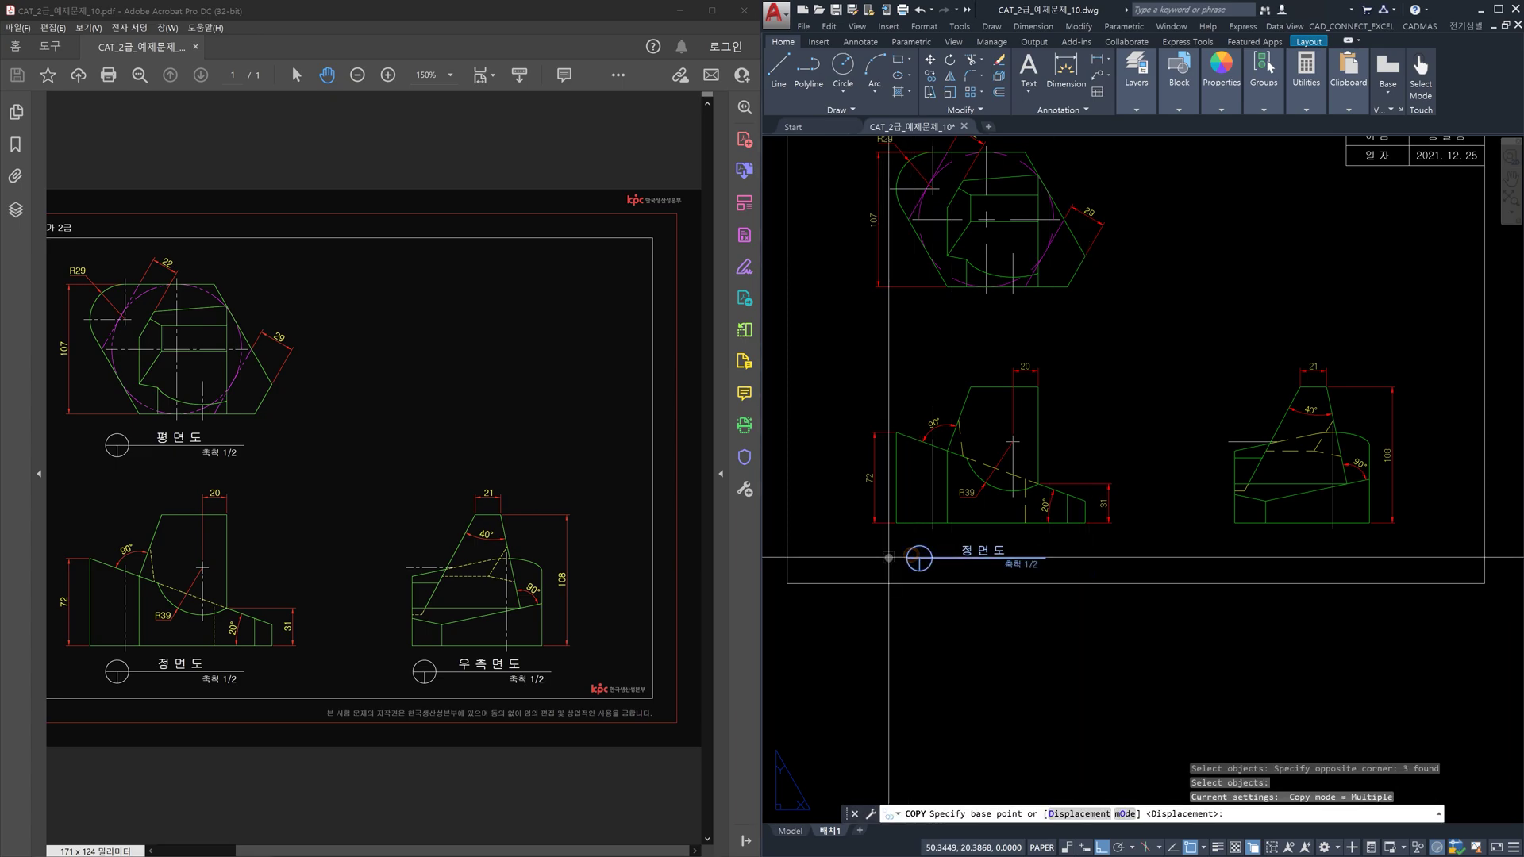
pyautogui.click(888, 558)
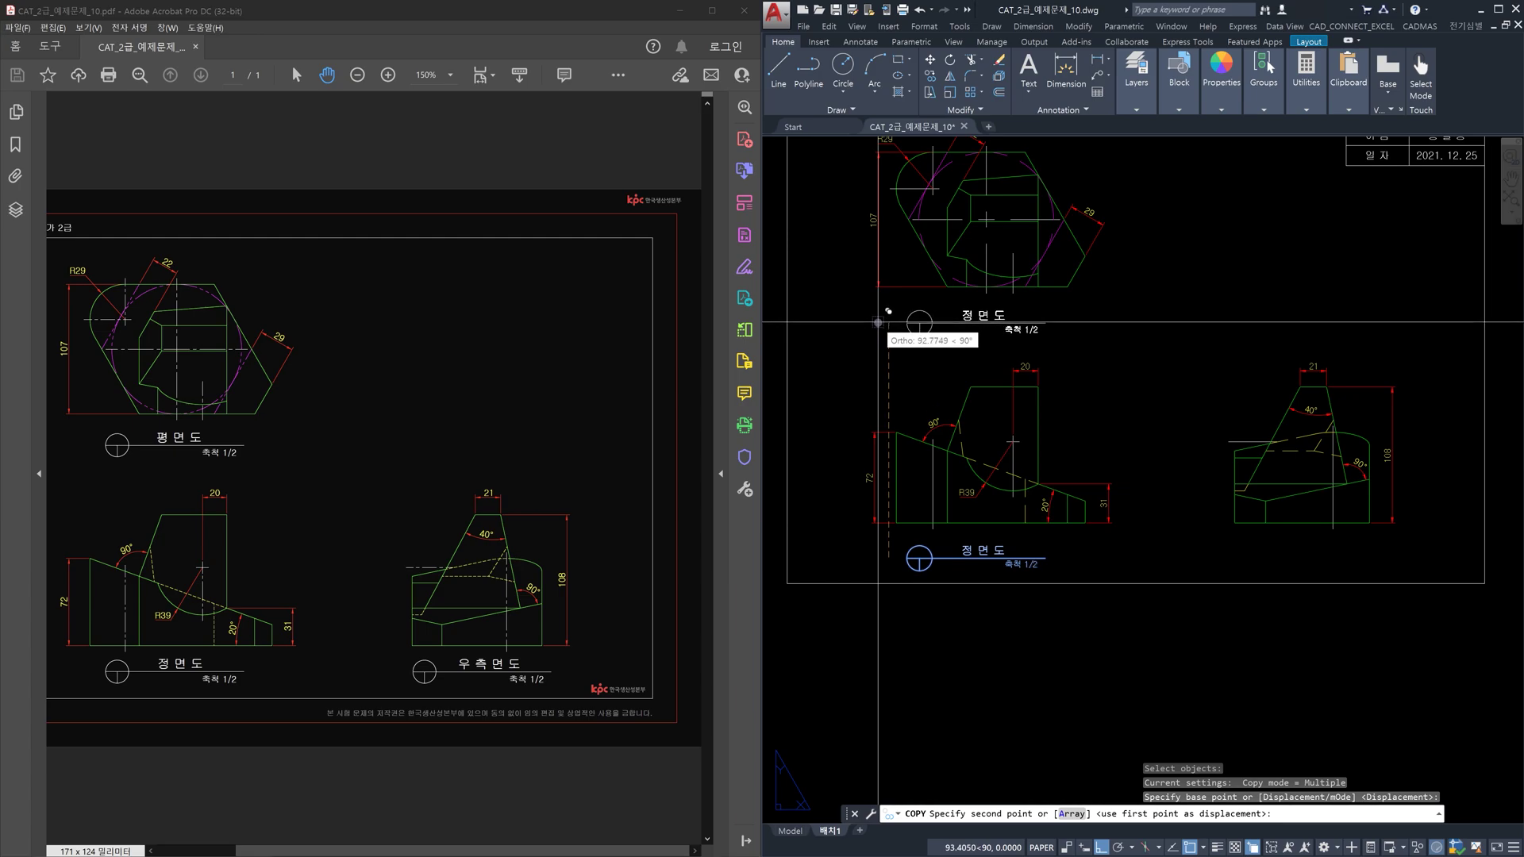
pyautogui.click(878, 323)
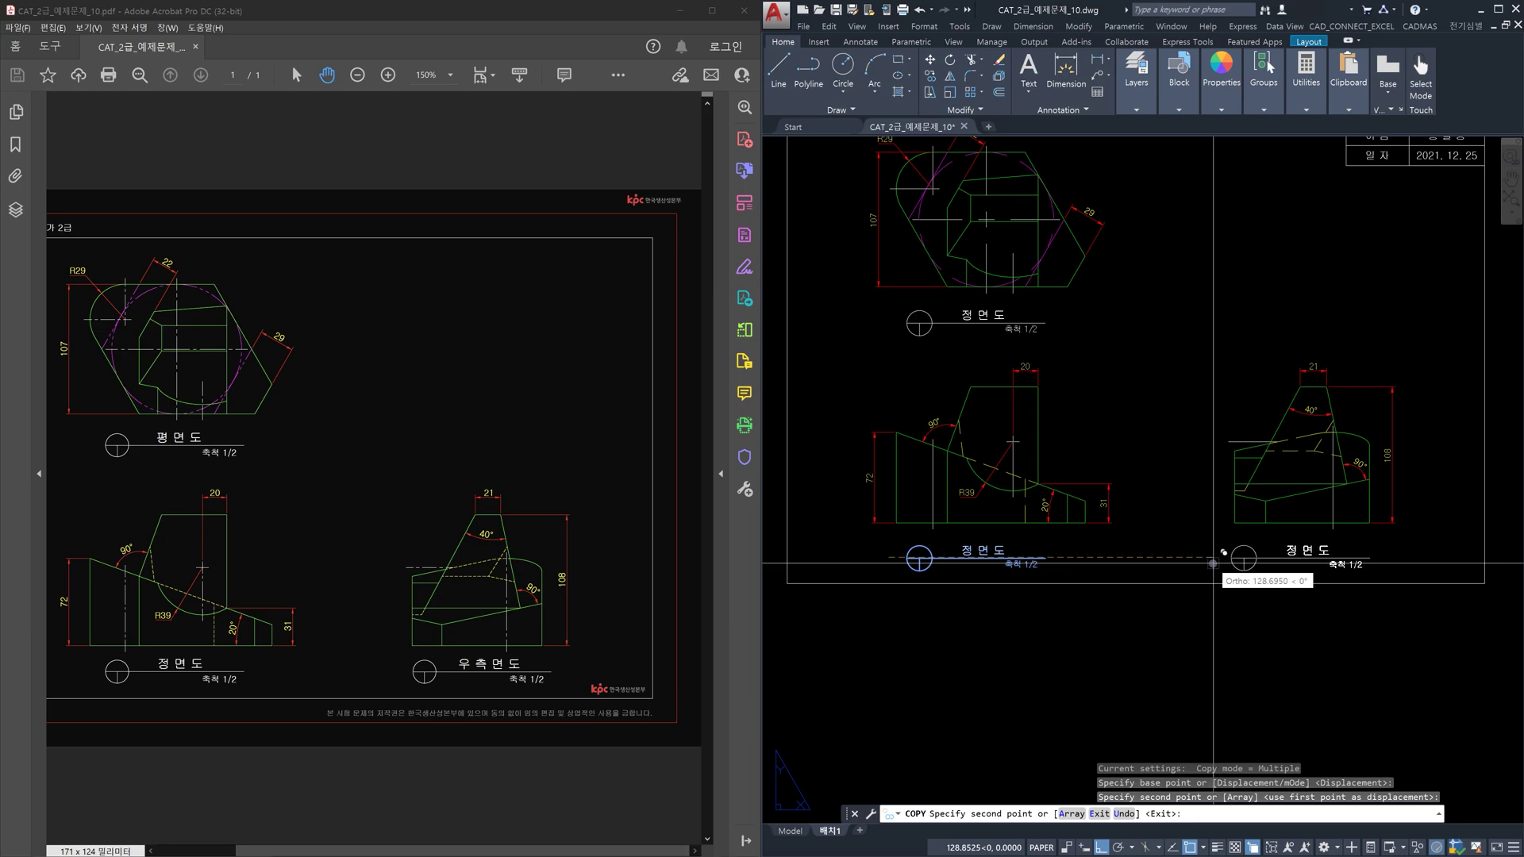
pyautogui.click(1213, 564)
pyautogui.press('Escape')
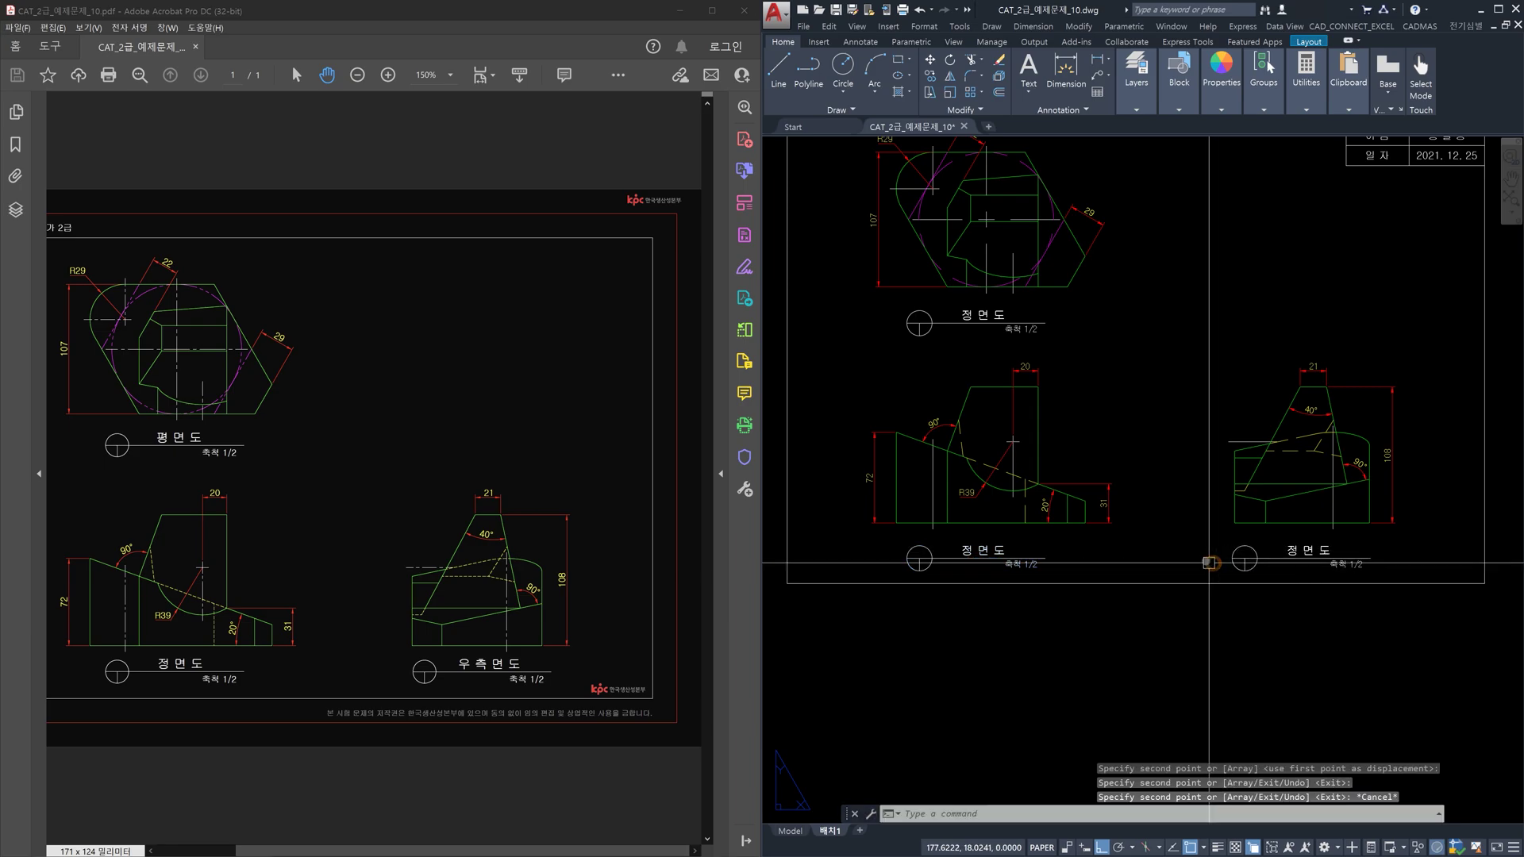
# Step: Change the copied title text below the top view to "평 면 도"
pyautogui.scroll(5, 993, 340)
pyautogui.moveTo(991, 291); pyautogui.dragTo(1022, 402, button='middle')
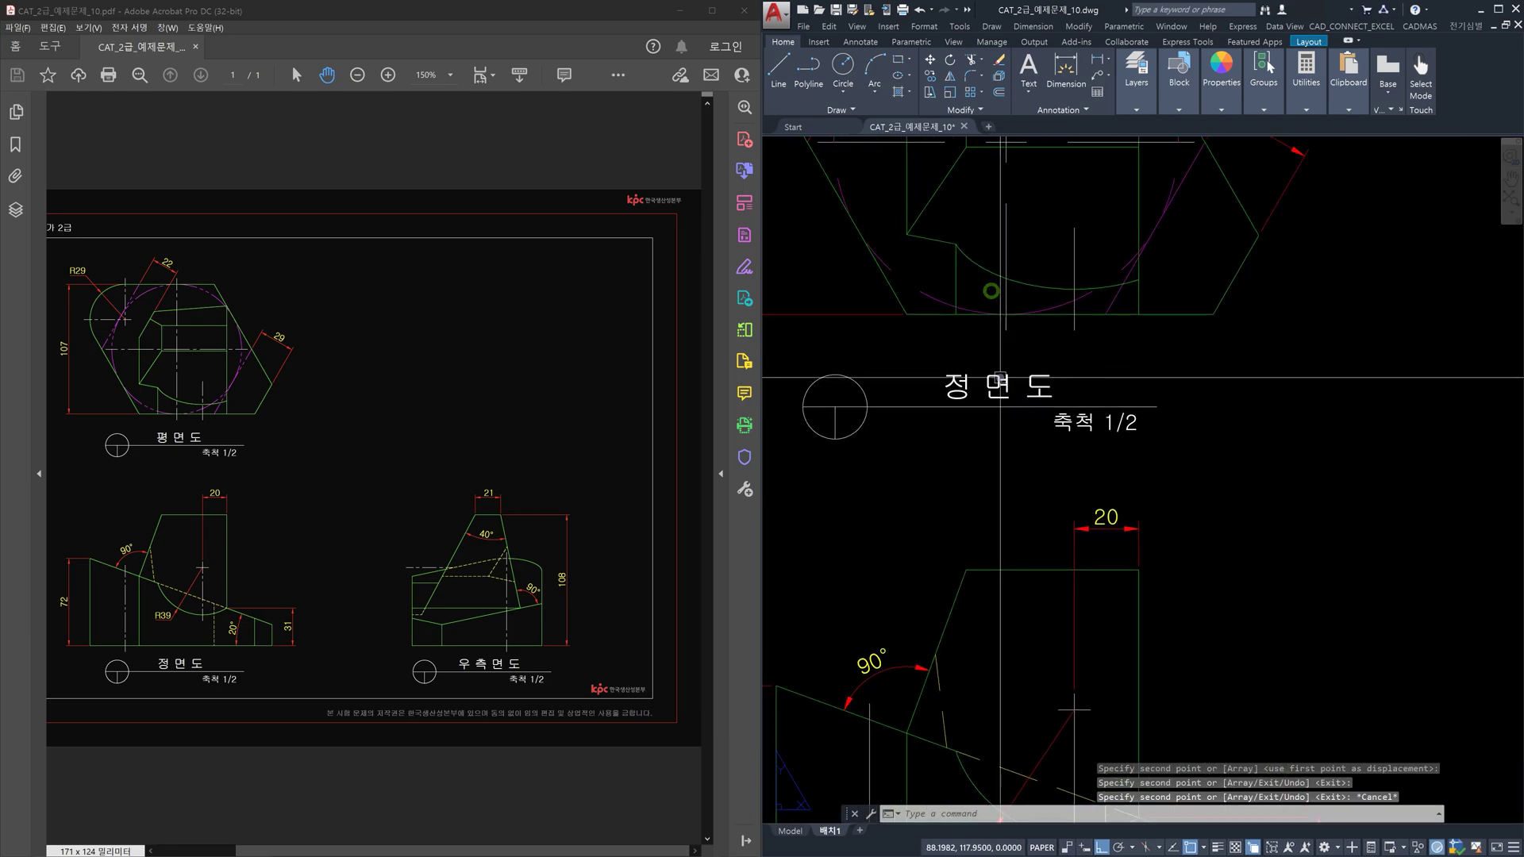
pyautogui.doubleClick(1000, 378)
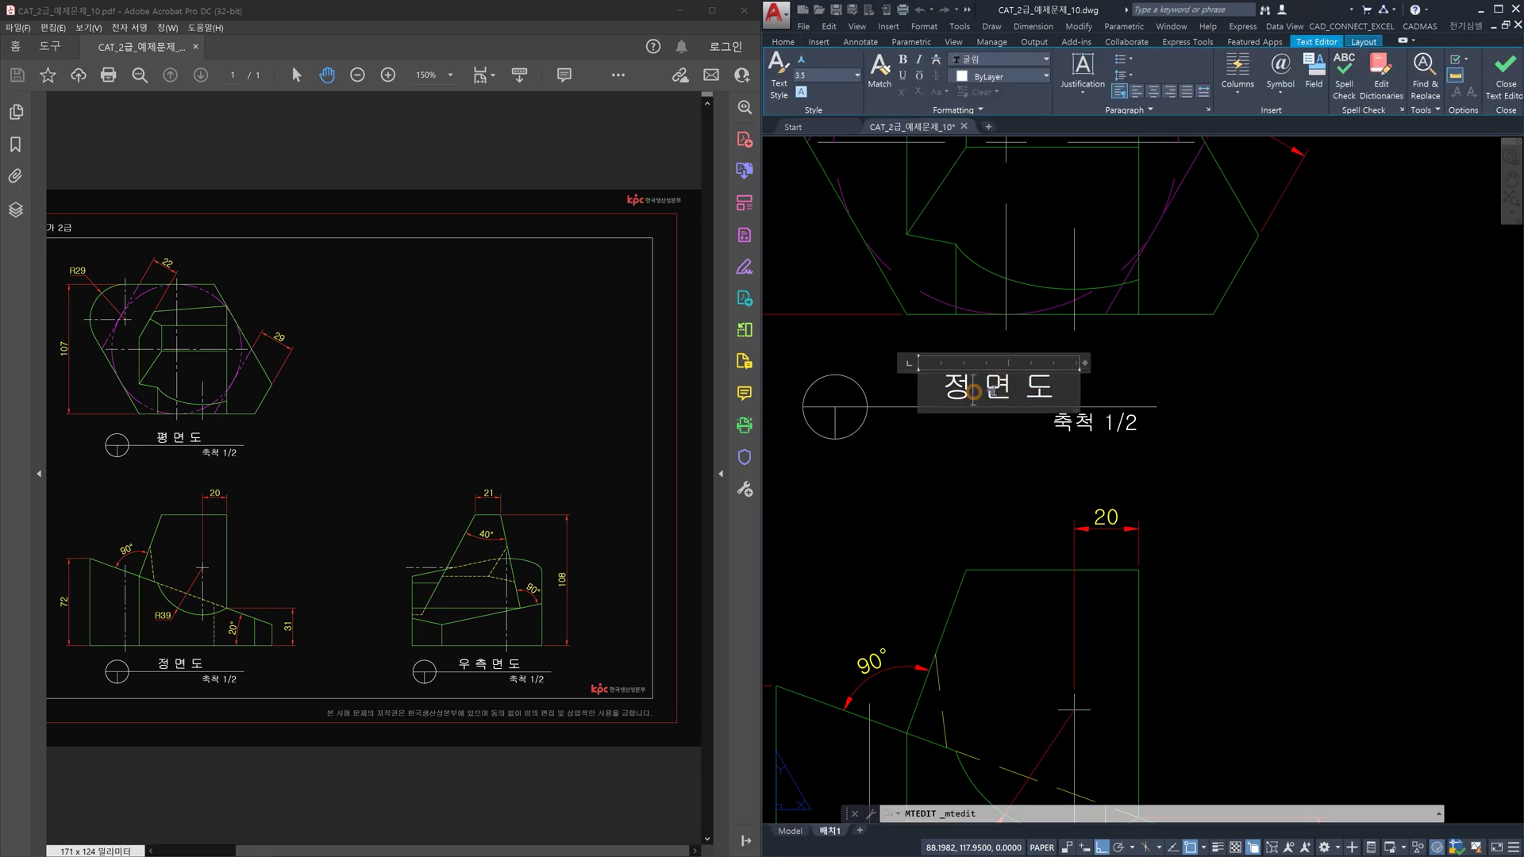
pyautogui.press('BackSpace')
pyautogui.press('BackSpace')
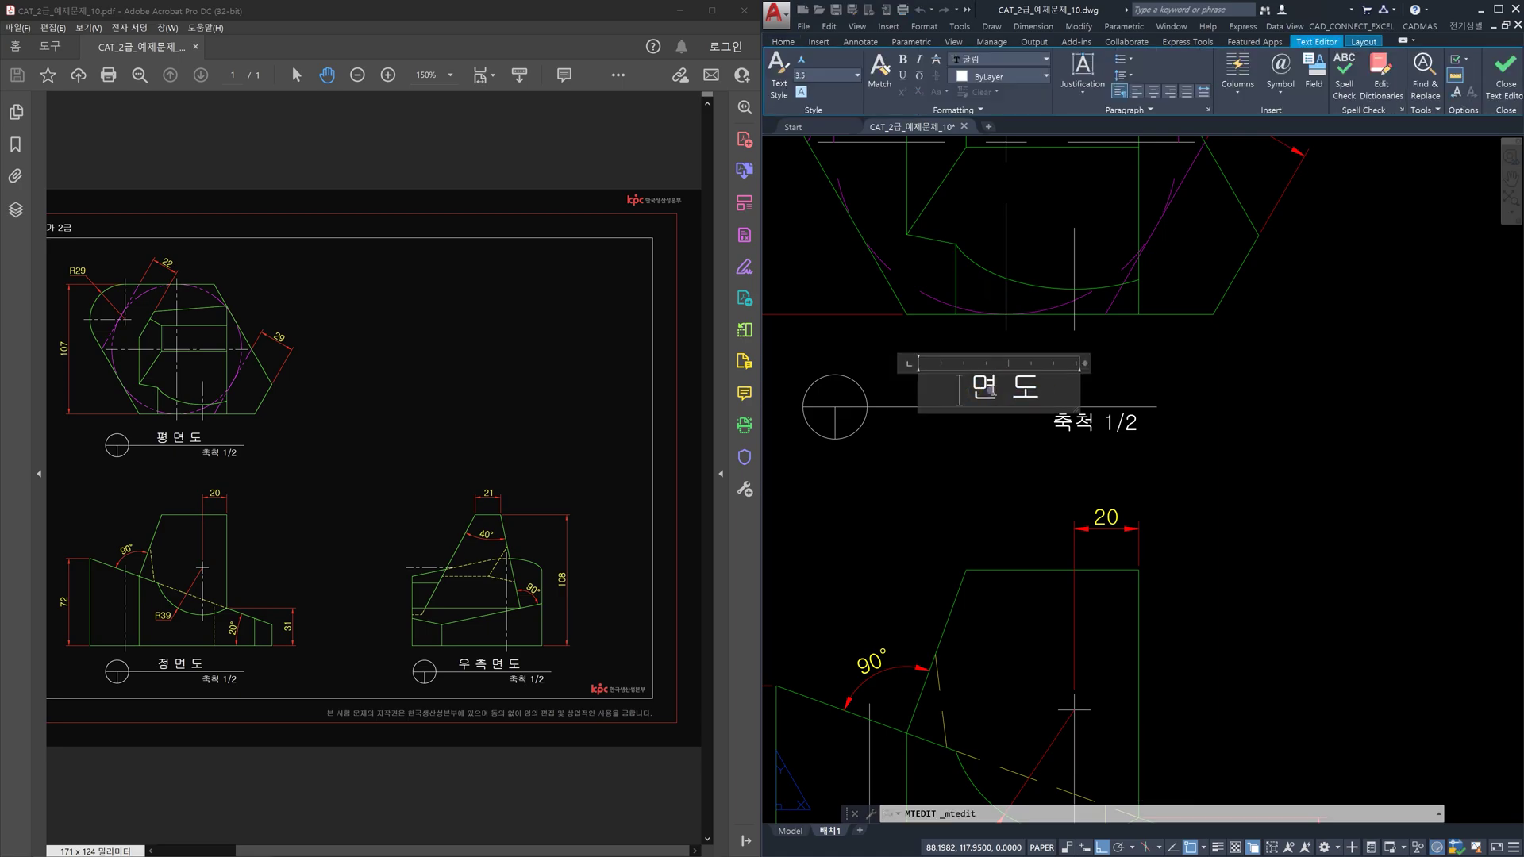
pyautogui.write('평')
pyautogui.click(1229, 476)
# Step: Change the copied title text below the right side view to "우 측 면 도"
pyautogui.scroll(-5, 1270, 516)
pyautogui.scroll(6, 1341, 588)
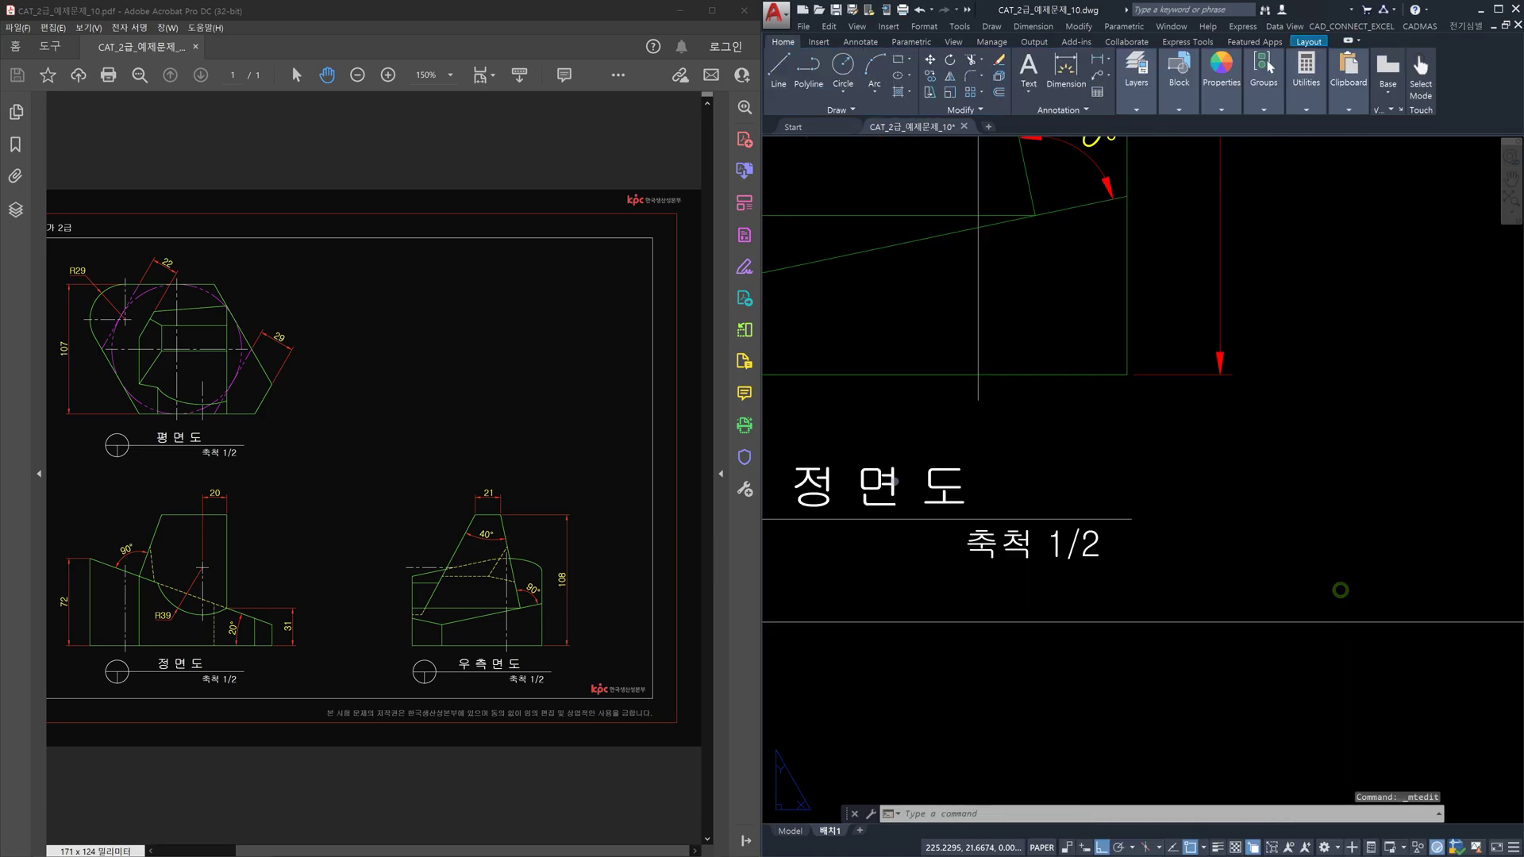
pyautogui.moveTo(902, 465); pyautogui.dragTo(1091, 504, button='middle')
pyautogui.doubleClick(1061, 515)
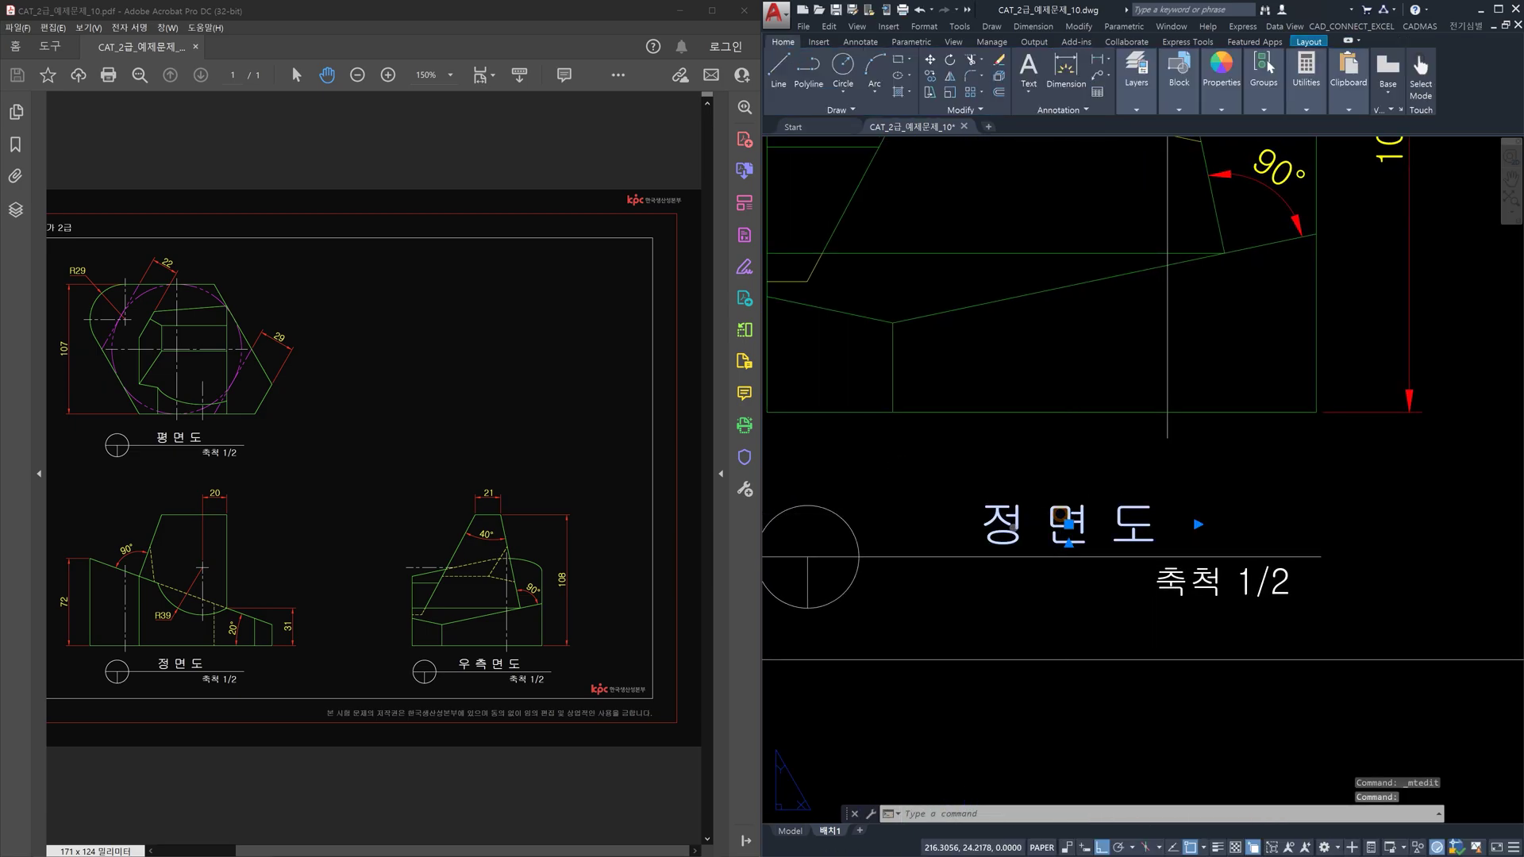
pyautogui.click(1018, 527)
pyautogui.press('BackSpace')
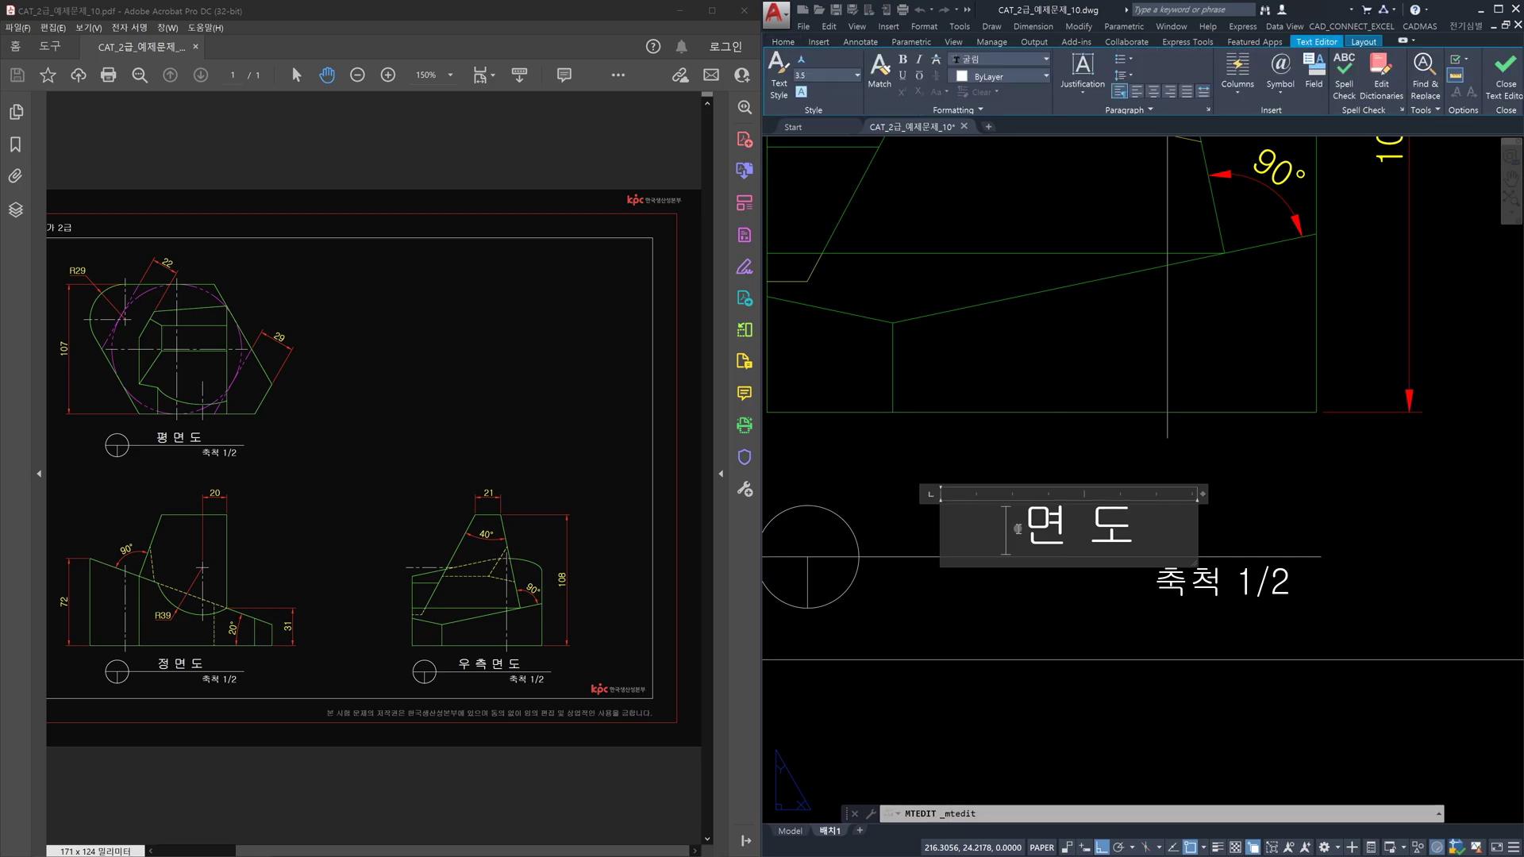
pyautogui.write('우 측')
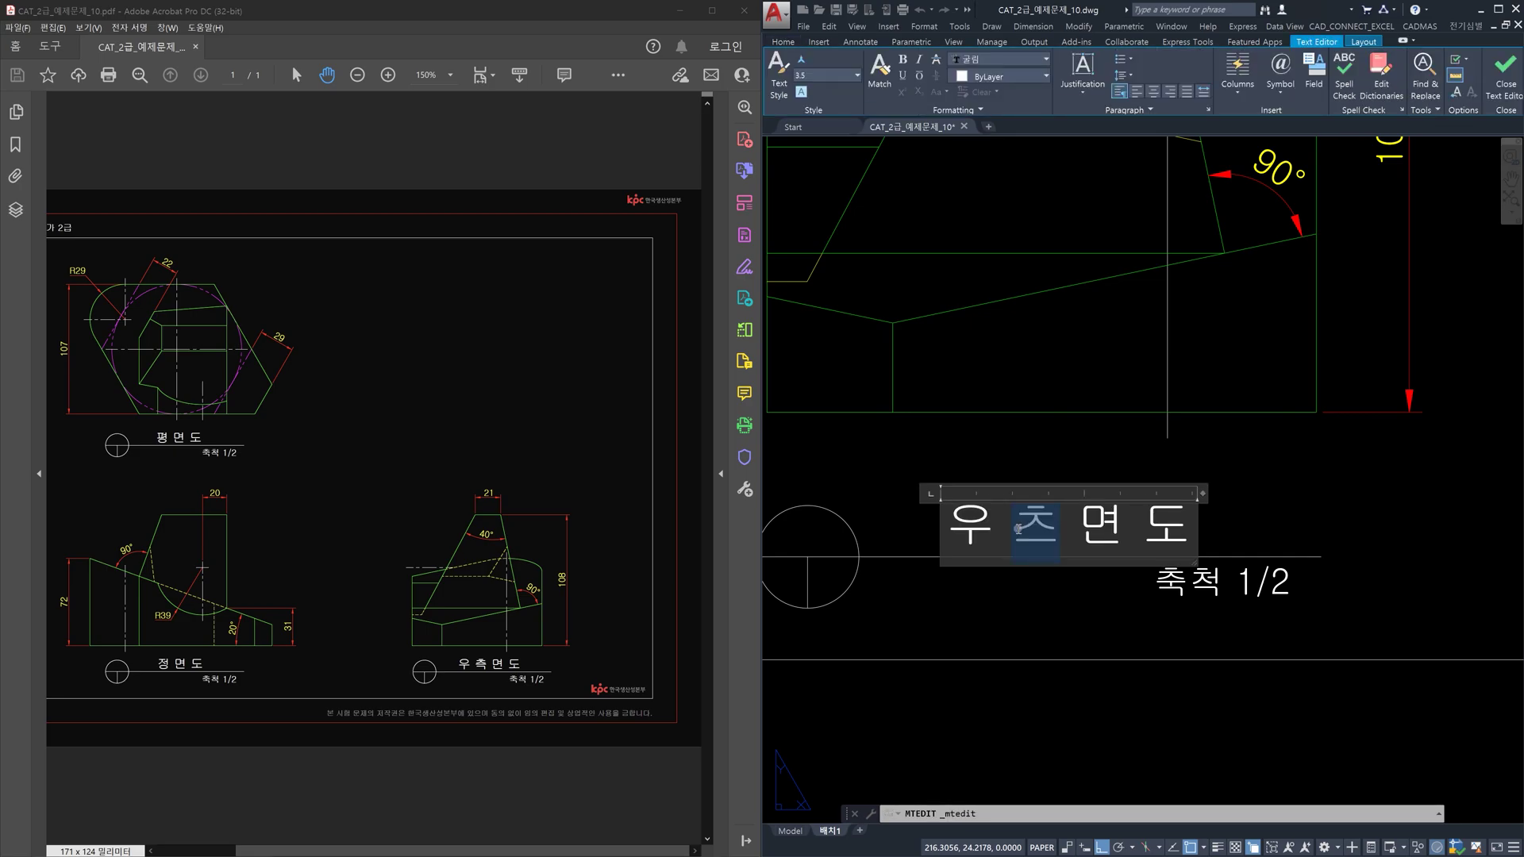
pyautogui.press('Escape')
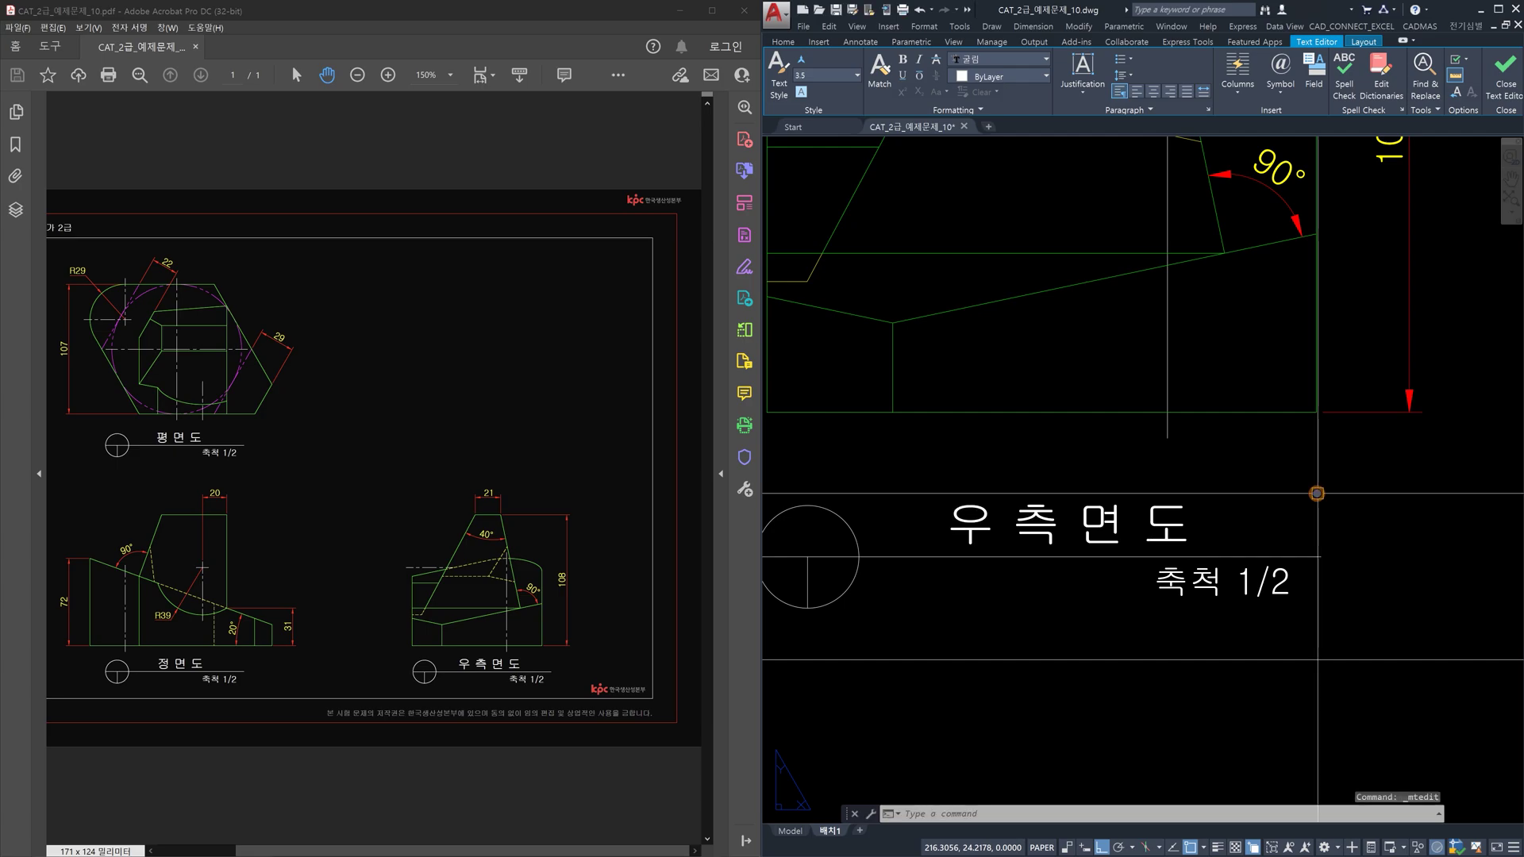
# Step: Set the drawing's global linetype scale to 0.25 with LTSCALE
pyautogui.scroll(-10, 1317, 493)
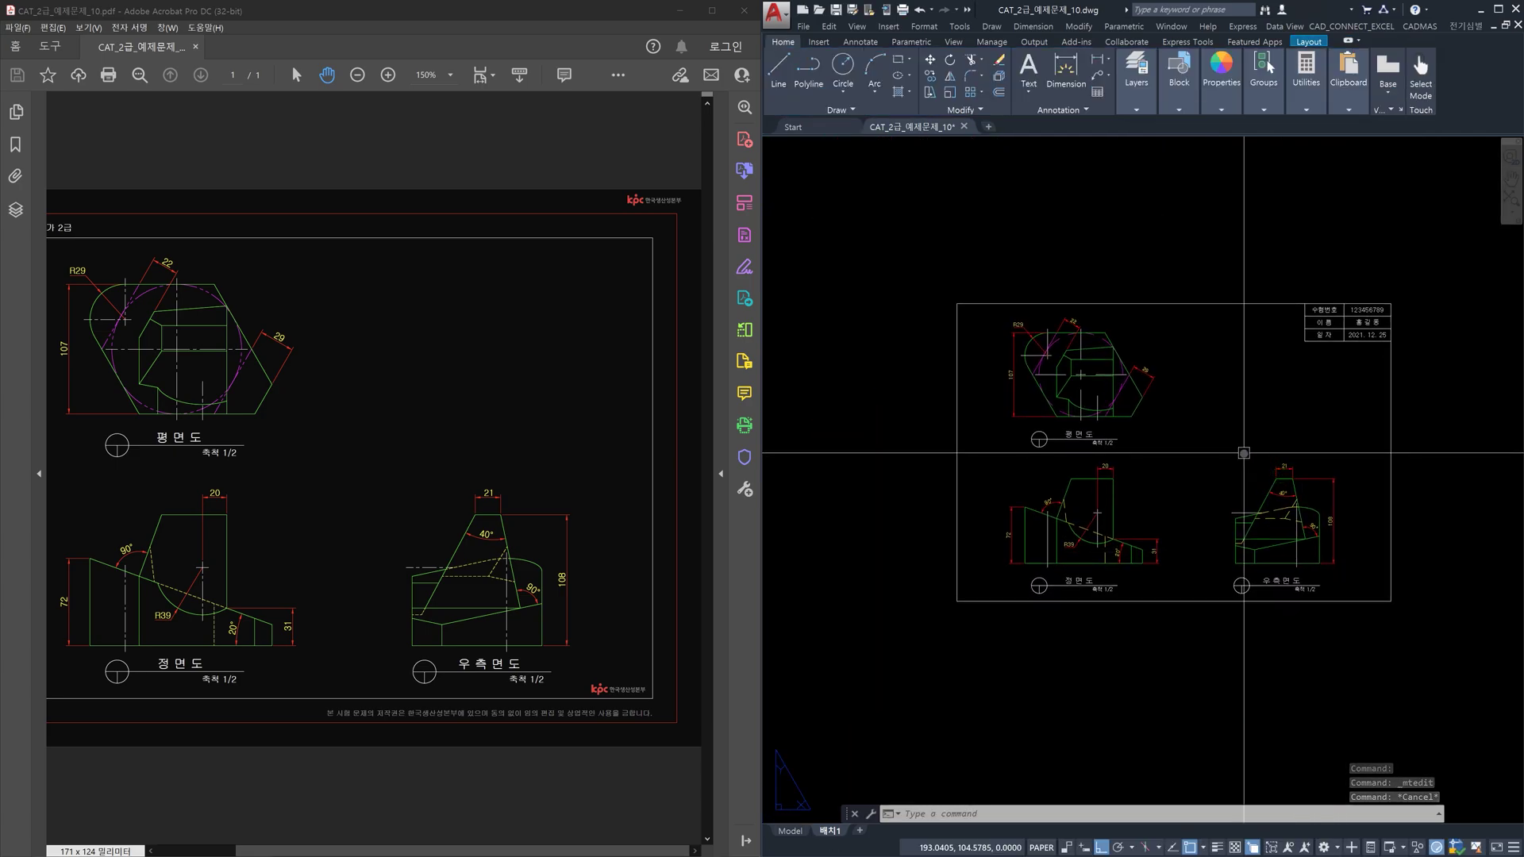
pyautogui.press('Hangul')
pyautogui.write('z')
pyautogui.press('Return')
pyautogui.write('a')
pyautogui.press('Return')
pyautogui.press('Escape')
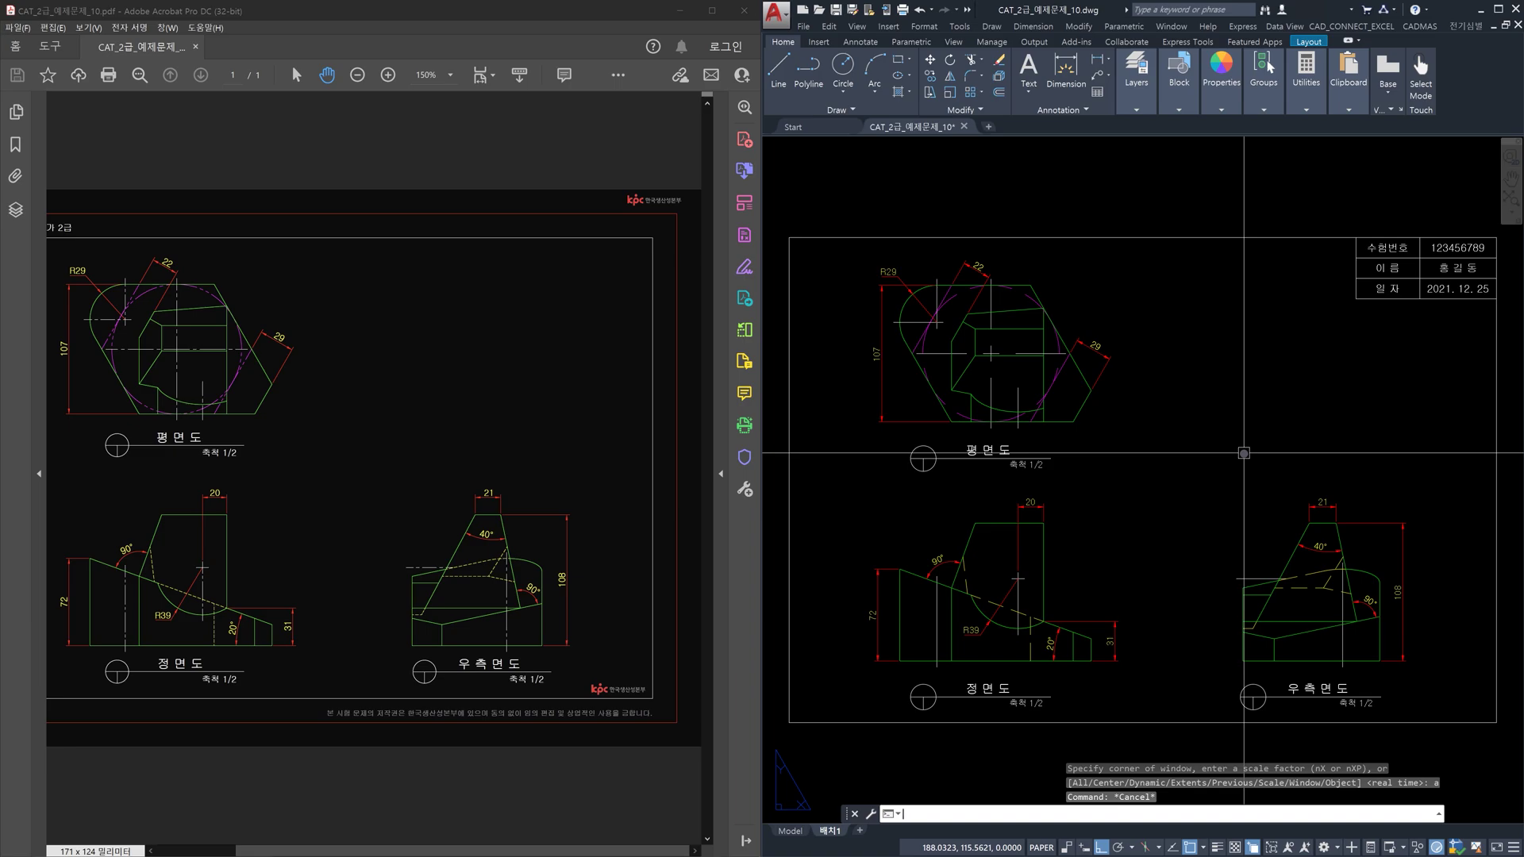
pyautogui.write('1ㅂ')
pyautogui.press('Return')
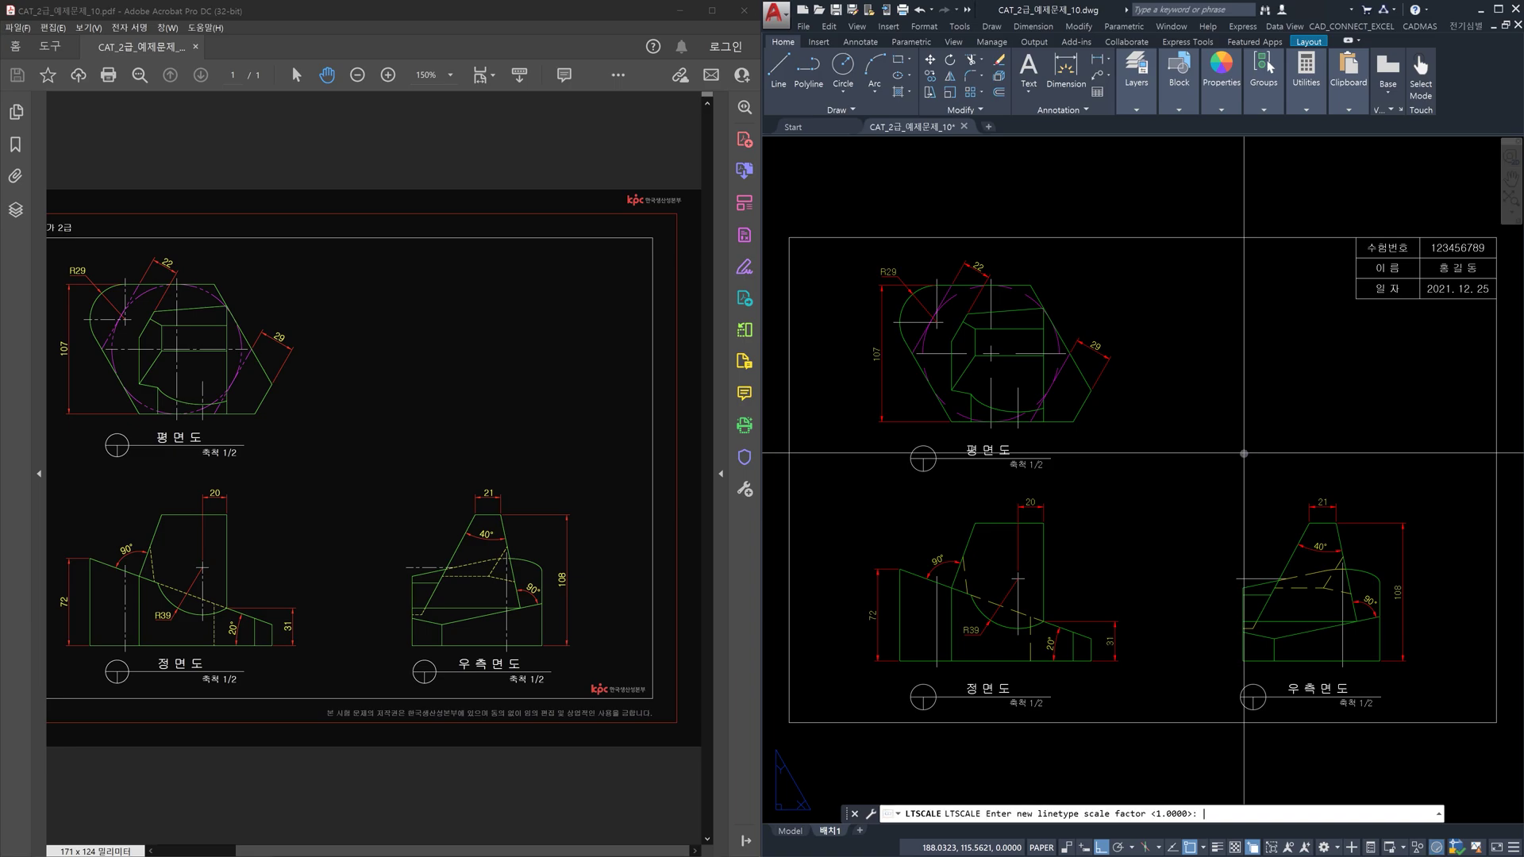
pyautogui.write('0.25')
pyautogui.press('Return')
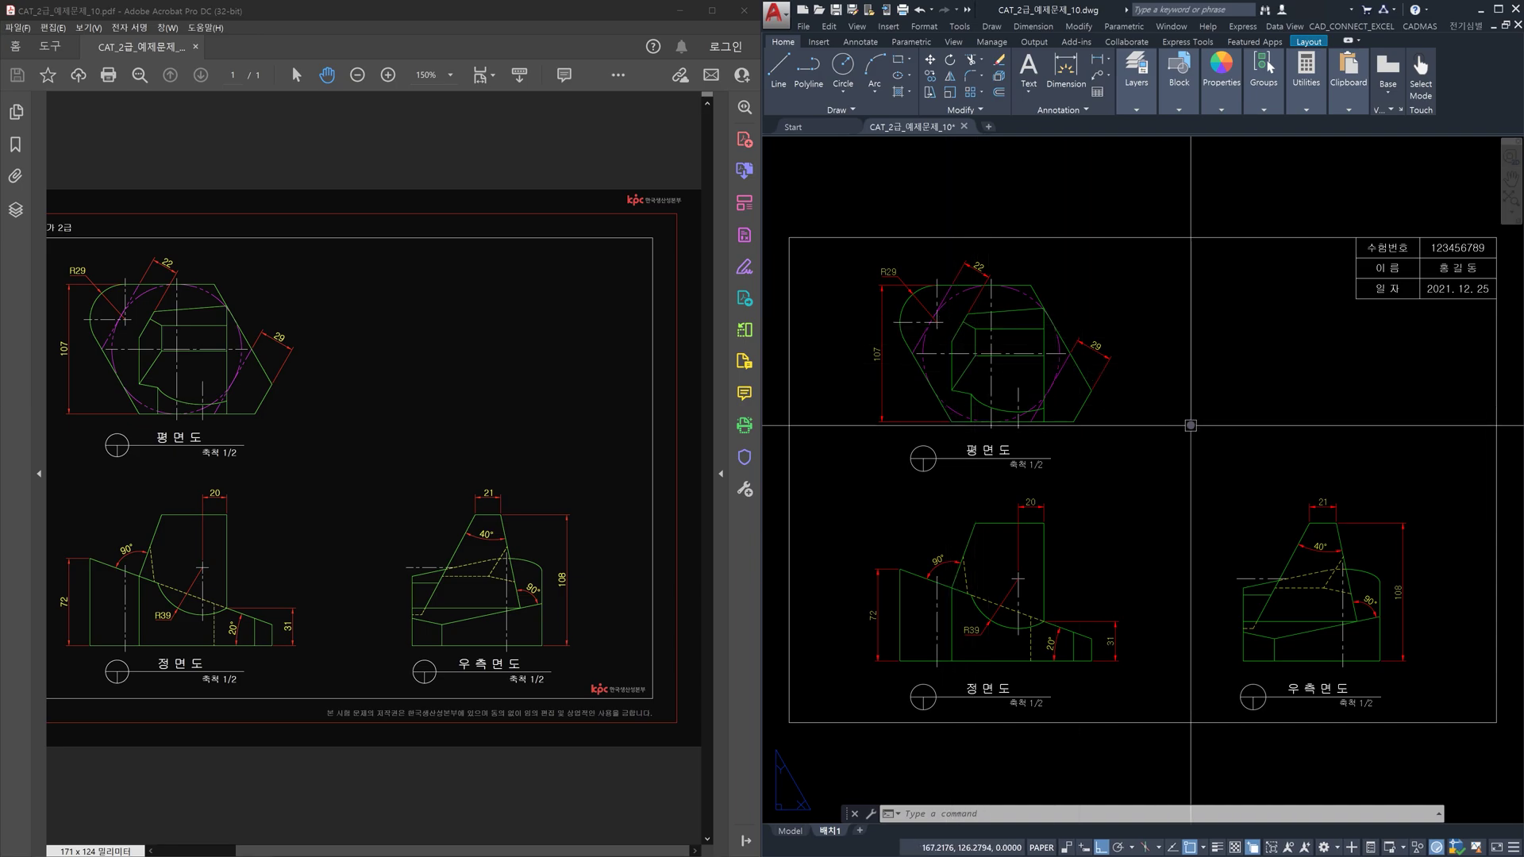
# Step: Try slightly smaller global linetype scale factors of 0.24 and 0.23
pyautogui.write('ltscale')
pyautogui.press('Return')
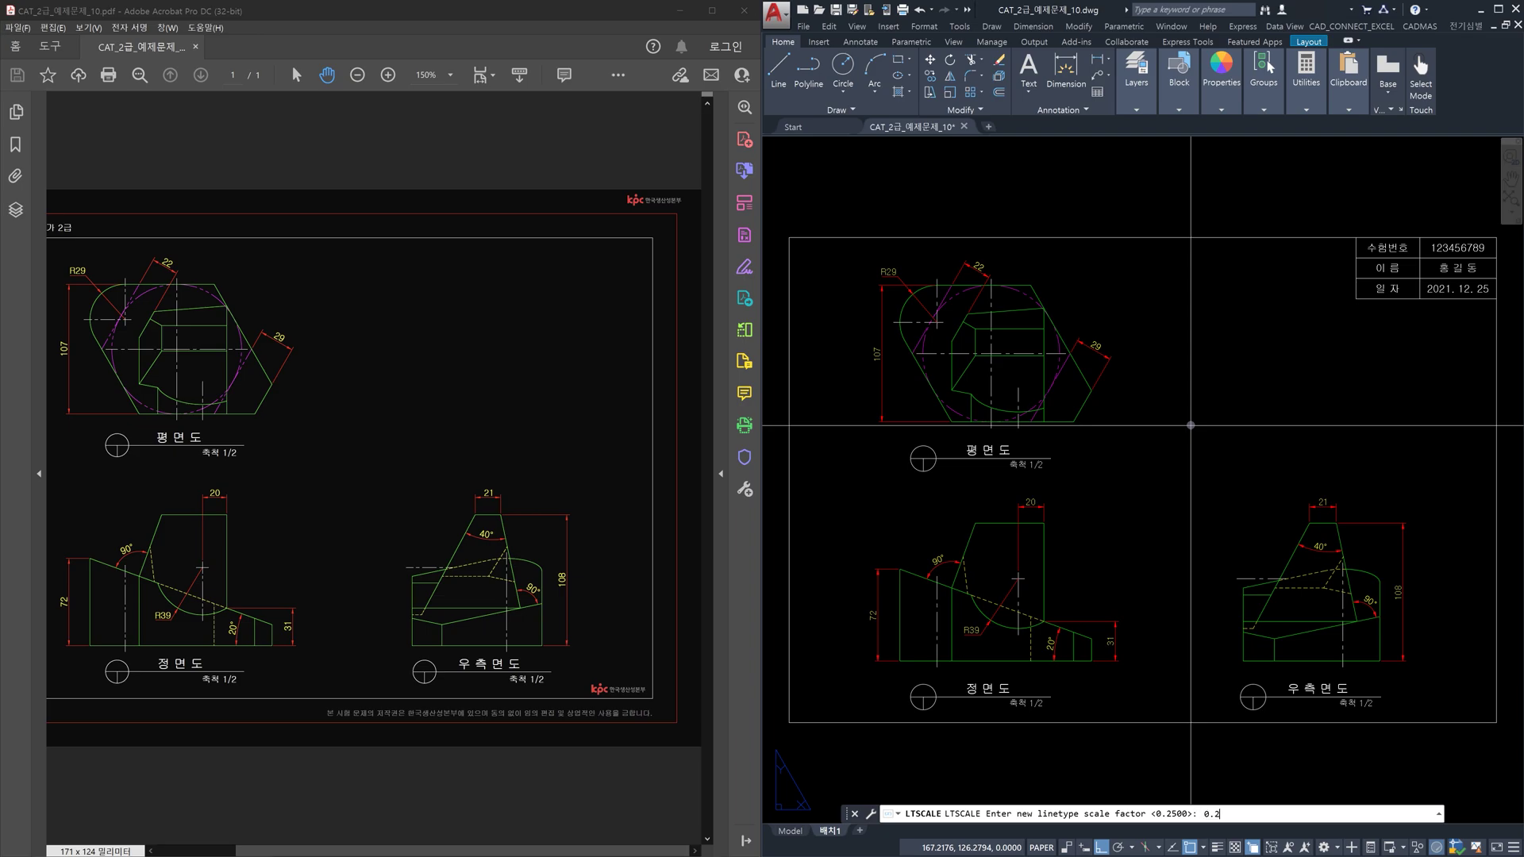
pyautogui.press('Return')
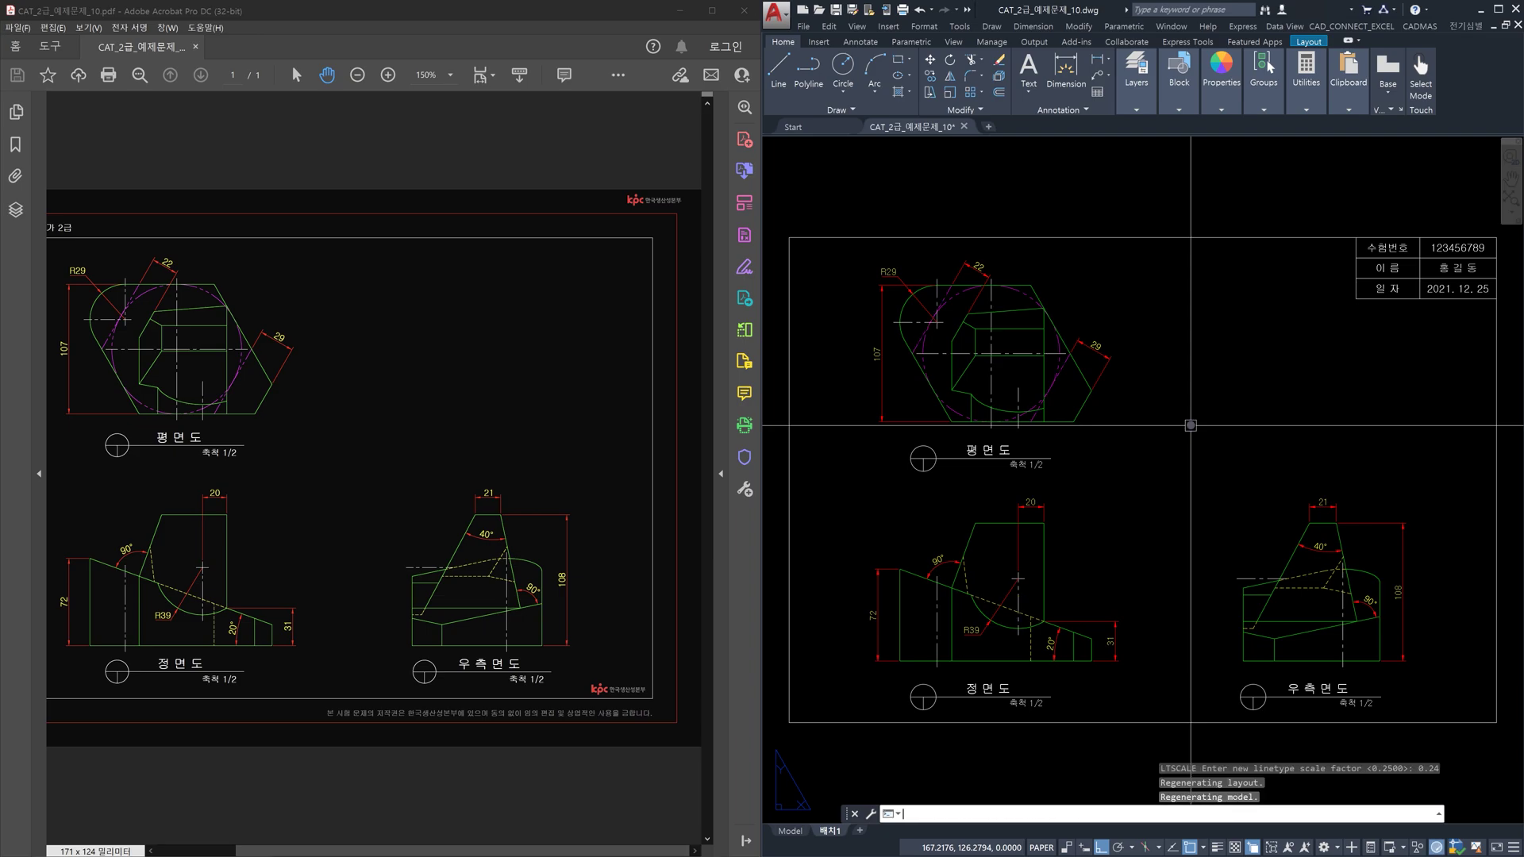
pyautogui.press('Return')
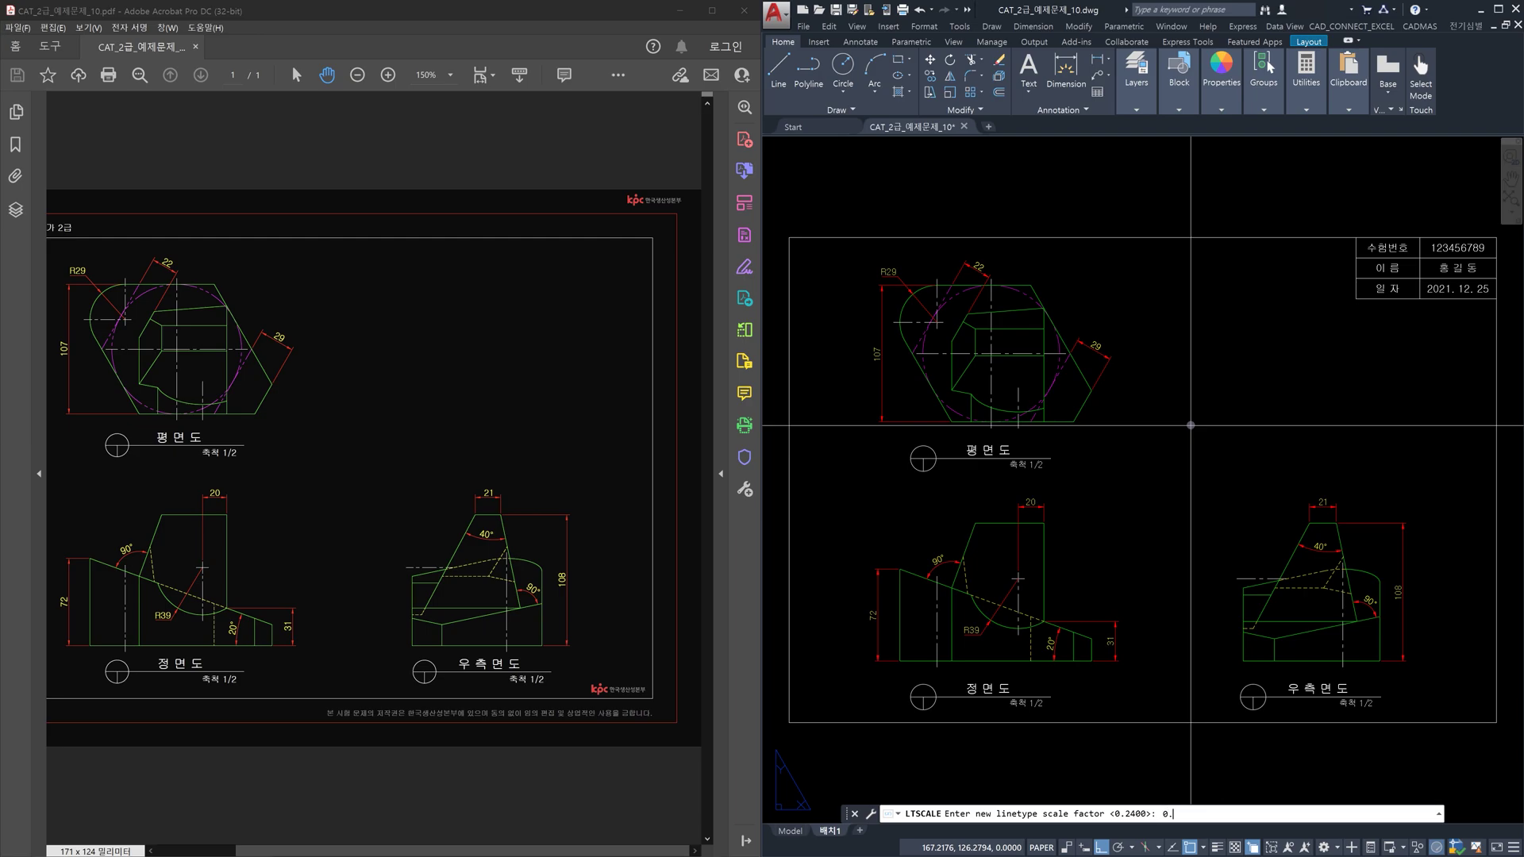
pyautogui.press('Return')
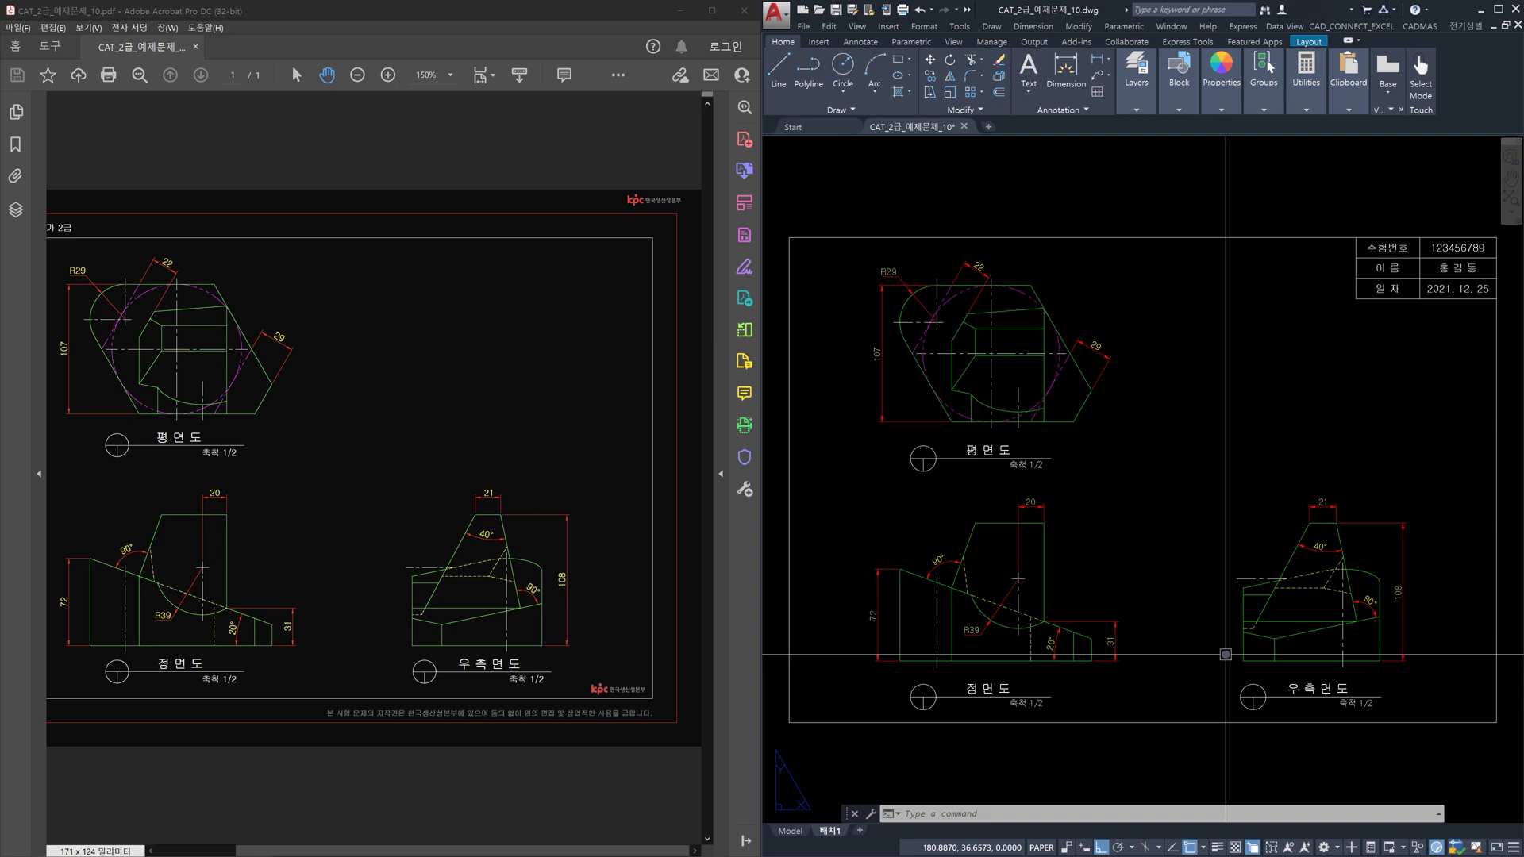
# Step: Restore the global linetype scale factor to 0.25
pyautogui.write('lts')
pyautogui.press('Return')
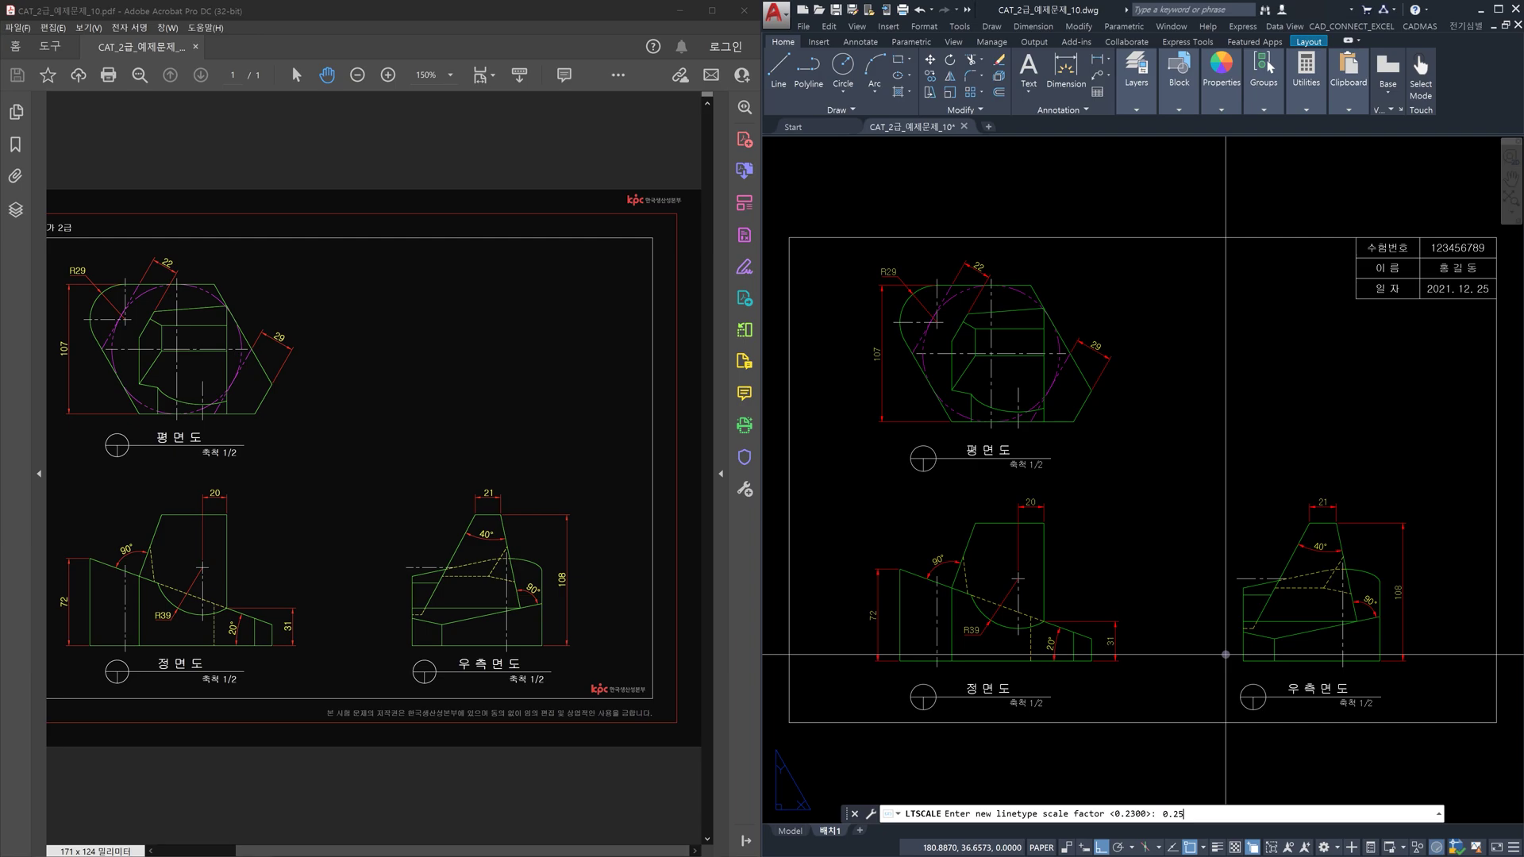
pyautogui.write('0.25')
pyautogui.press('Return')
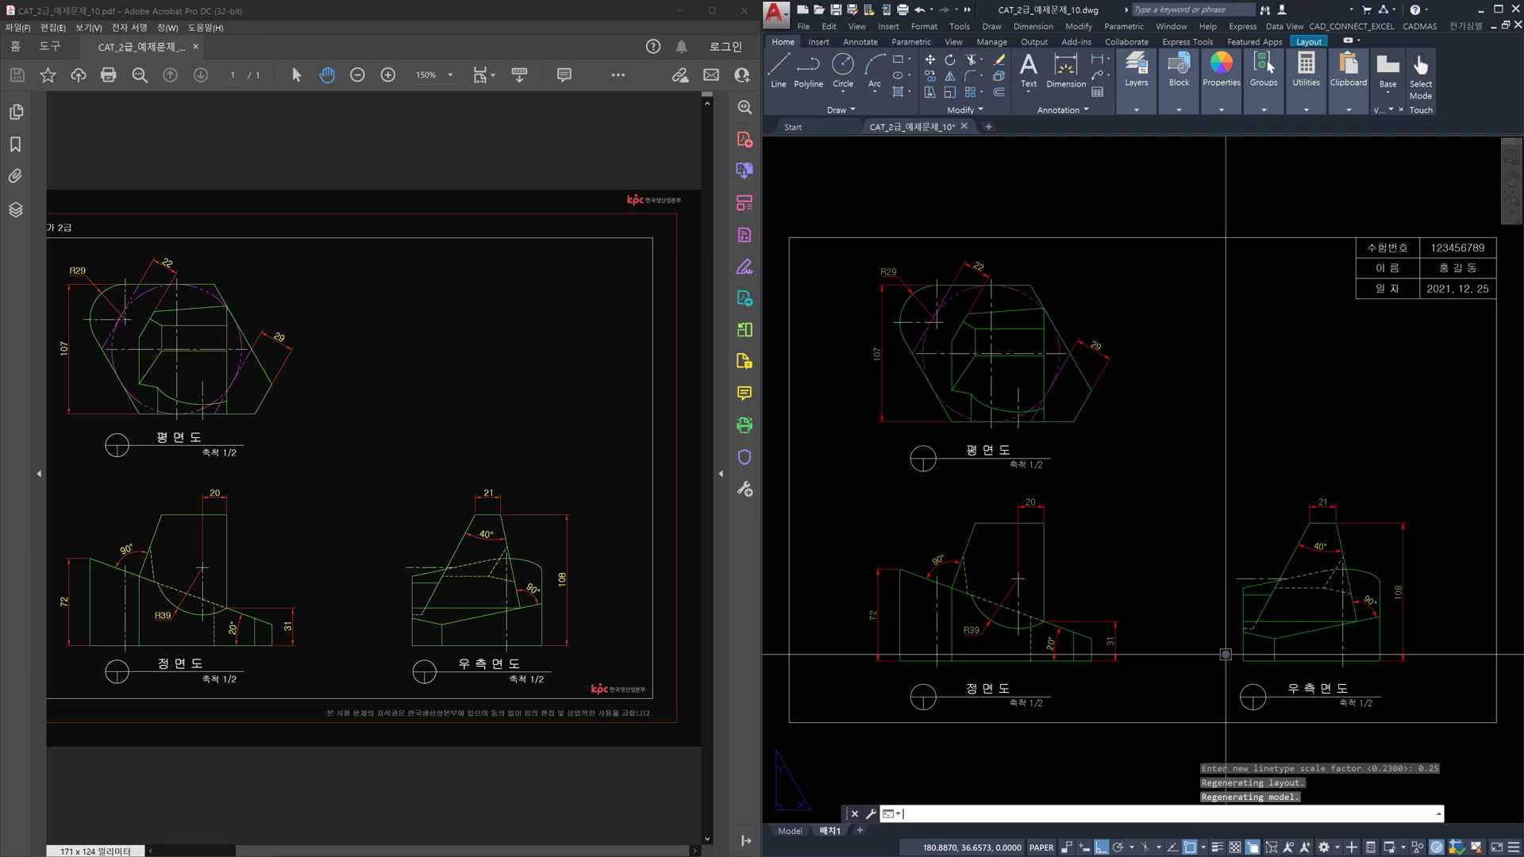
pyautogui.press('Escape')
pyautogui.press('Escape')
pyautogui.press('Escape')
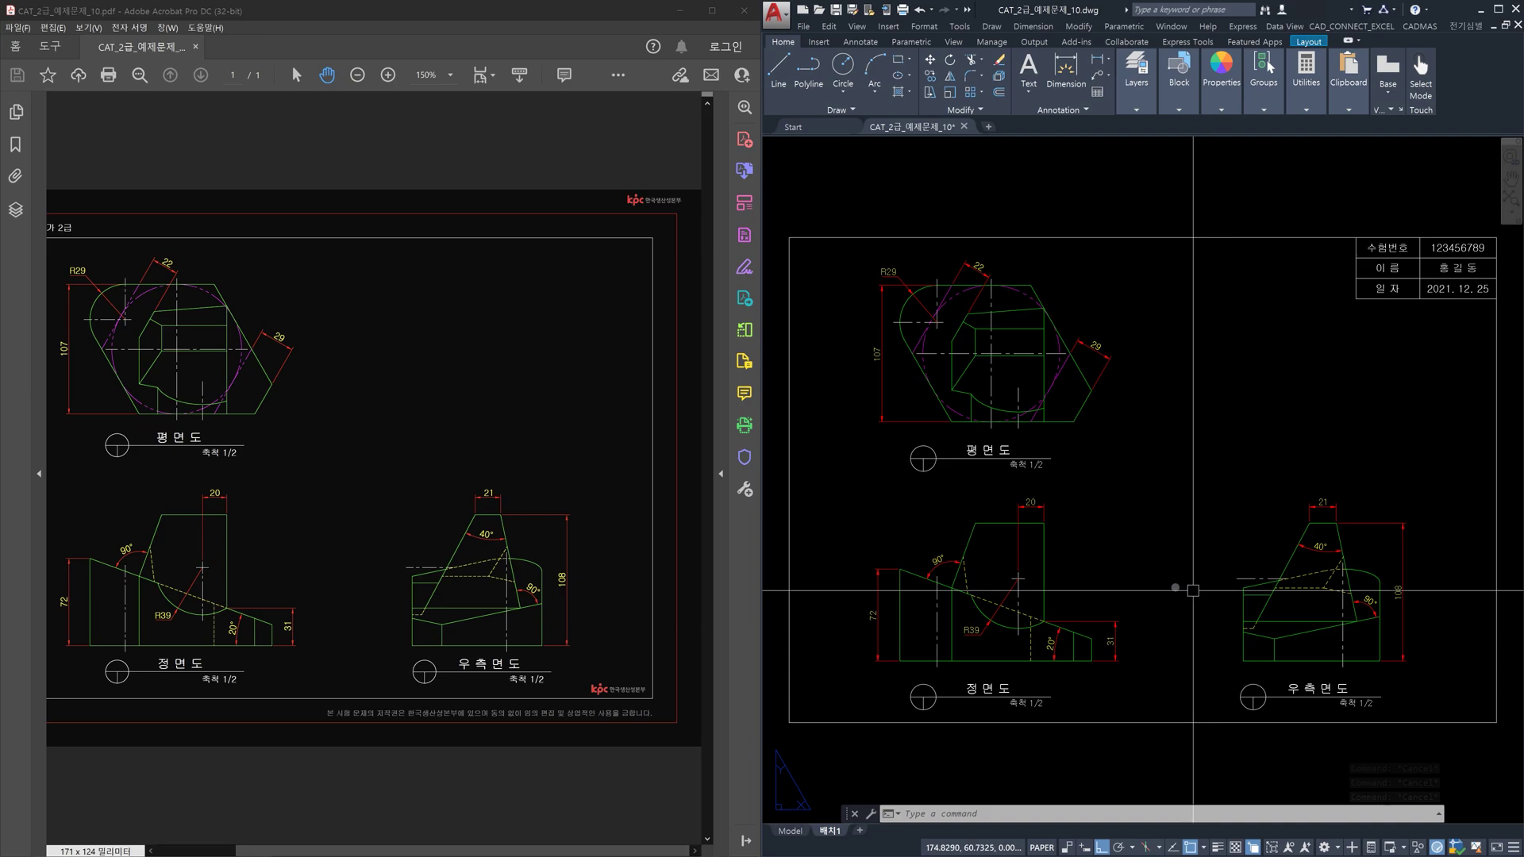
# Step: Try global linetype scale factors of 0.22 and 0.21 on the layout's dashed and center lines
pyautogui.write('lts')
pyautogui.press('Return')
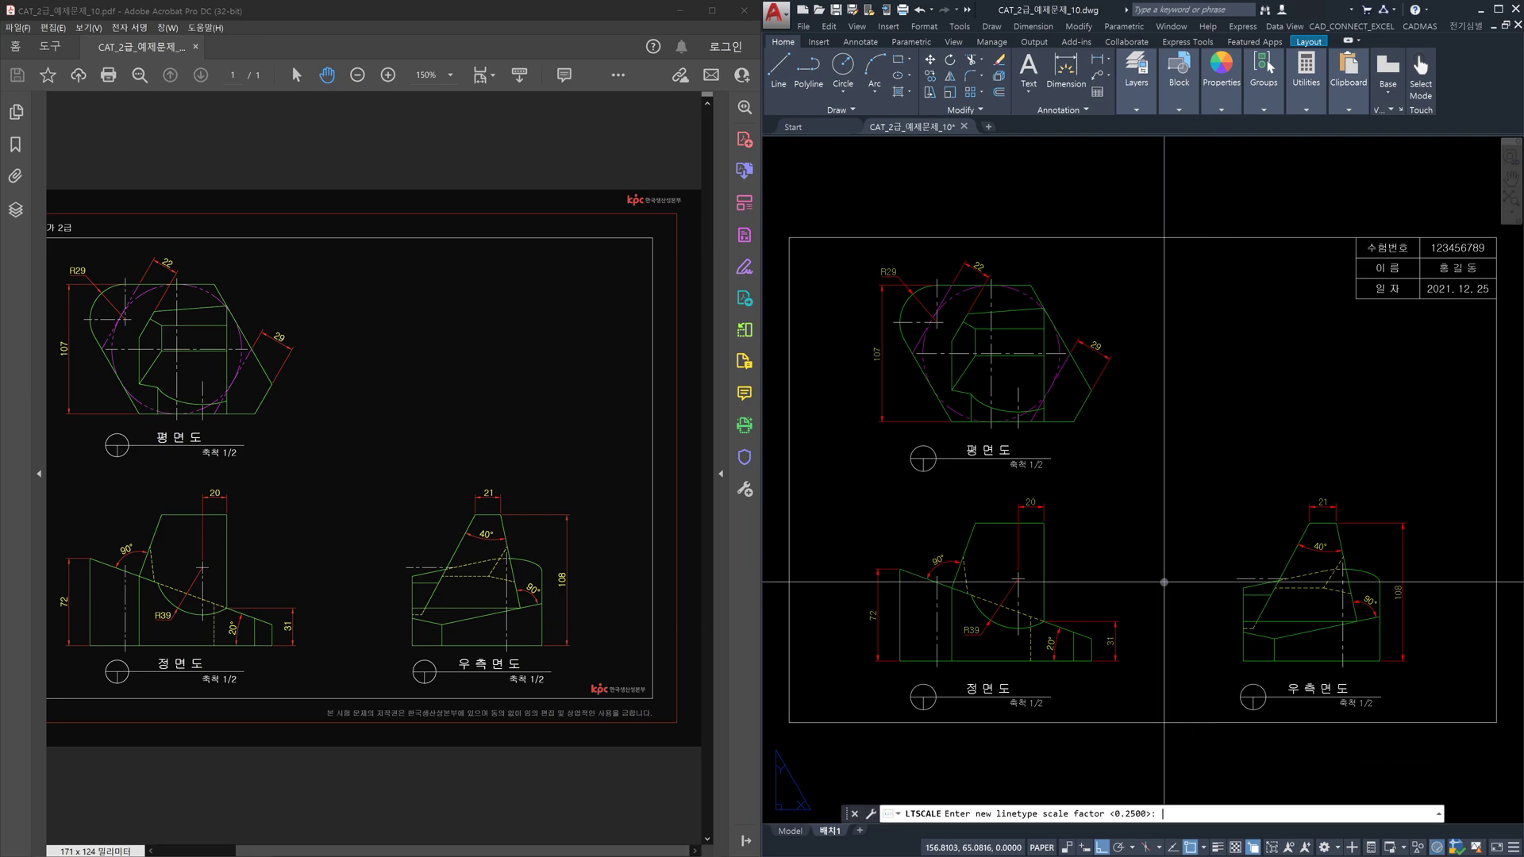
pyautogui.write('0.22')
pyautogui.press('Return')
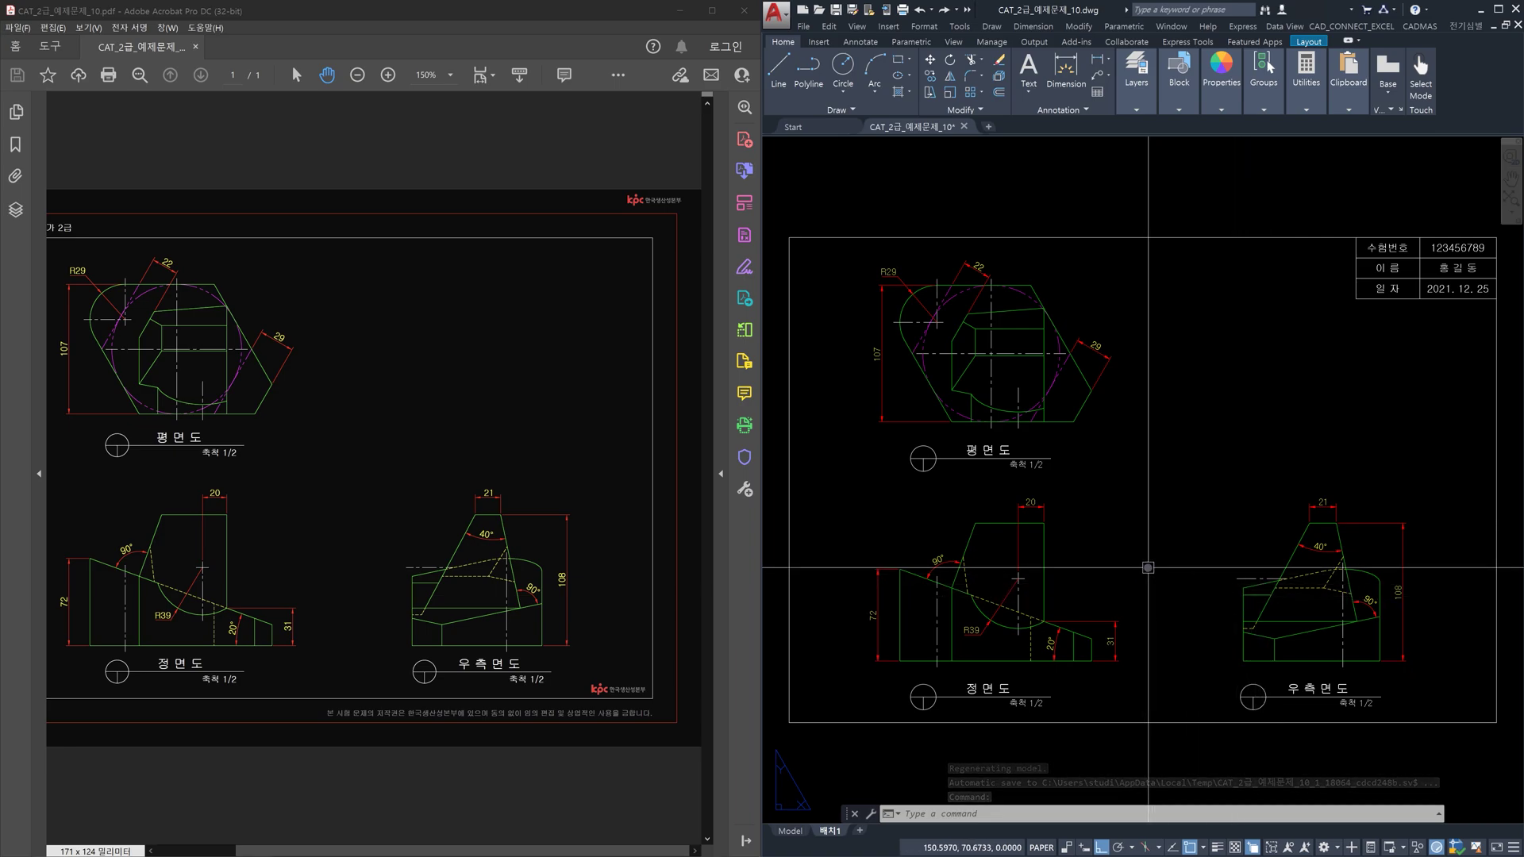
pyautogui.press('Return')
pyautogui.write('0.21')
pyautogui.press('Return')
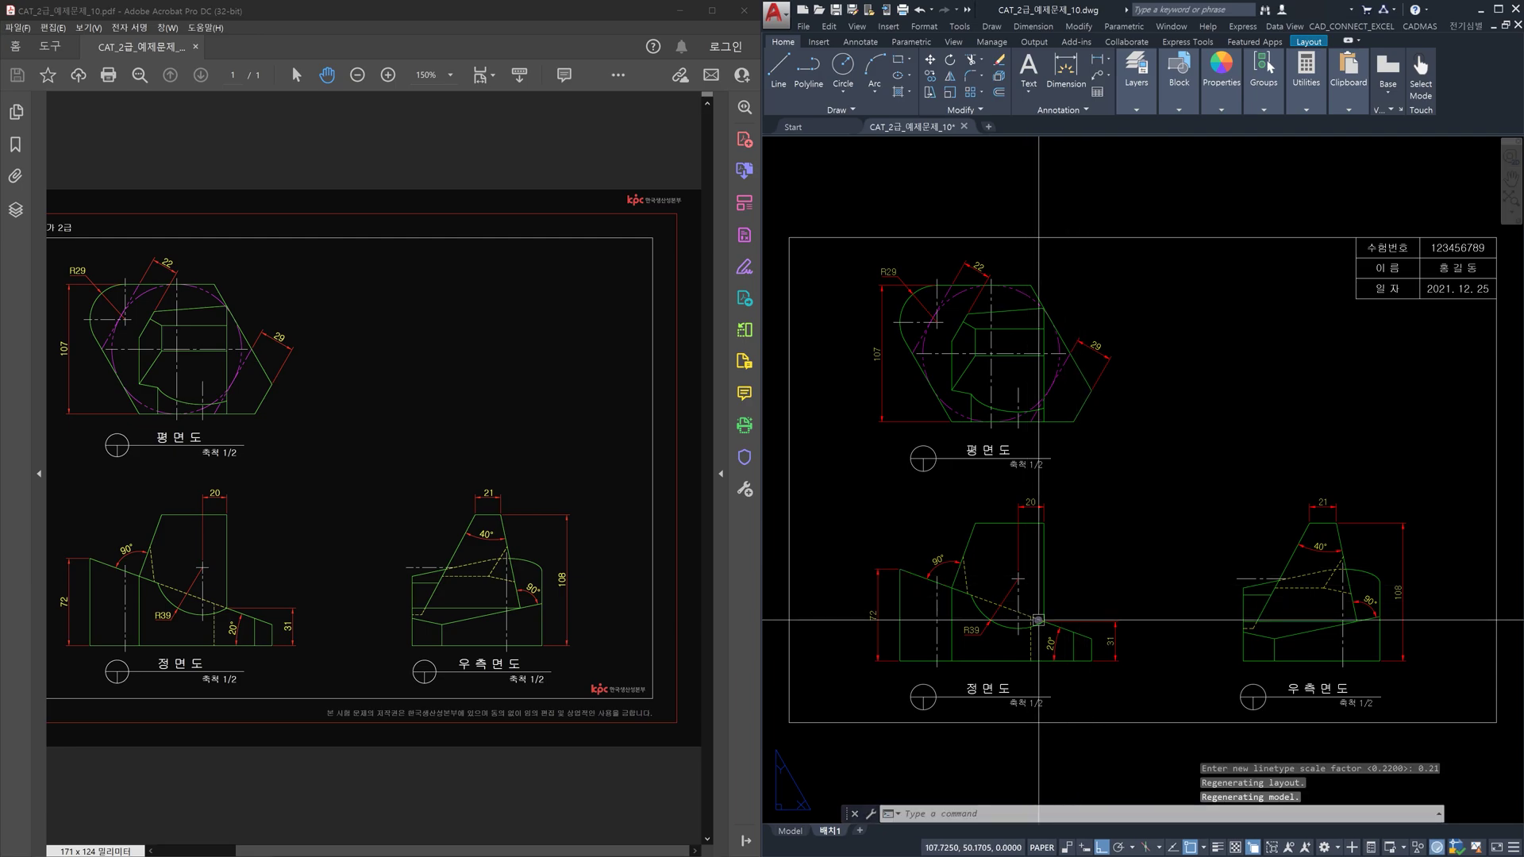
# Step: Set the global linetype scale factor to 0.2 and fine-tune it once more to match the reference drawing
pyautogui.press('Return')
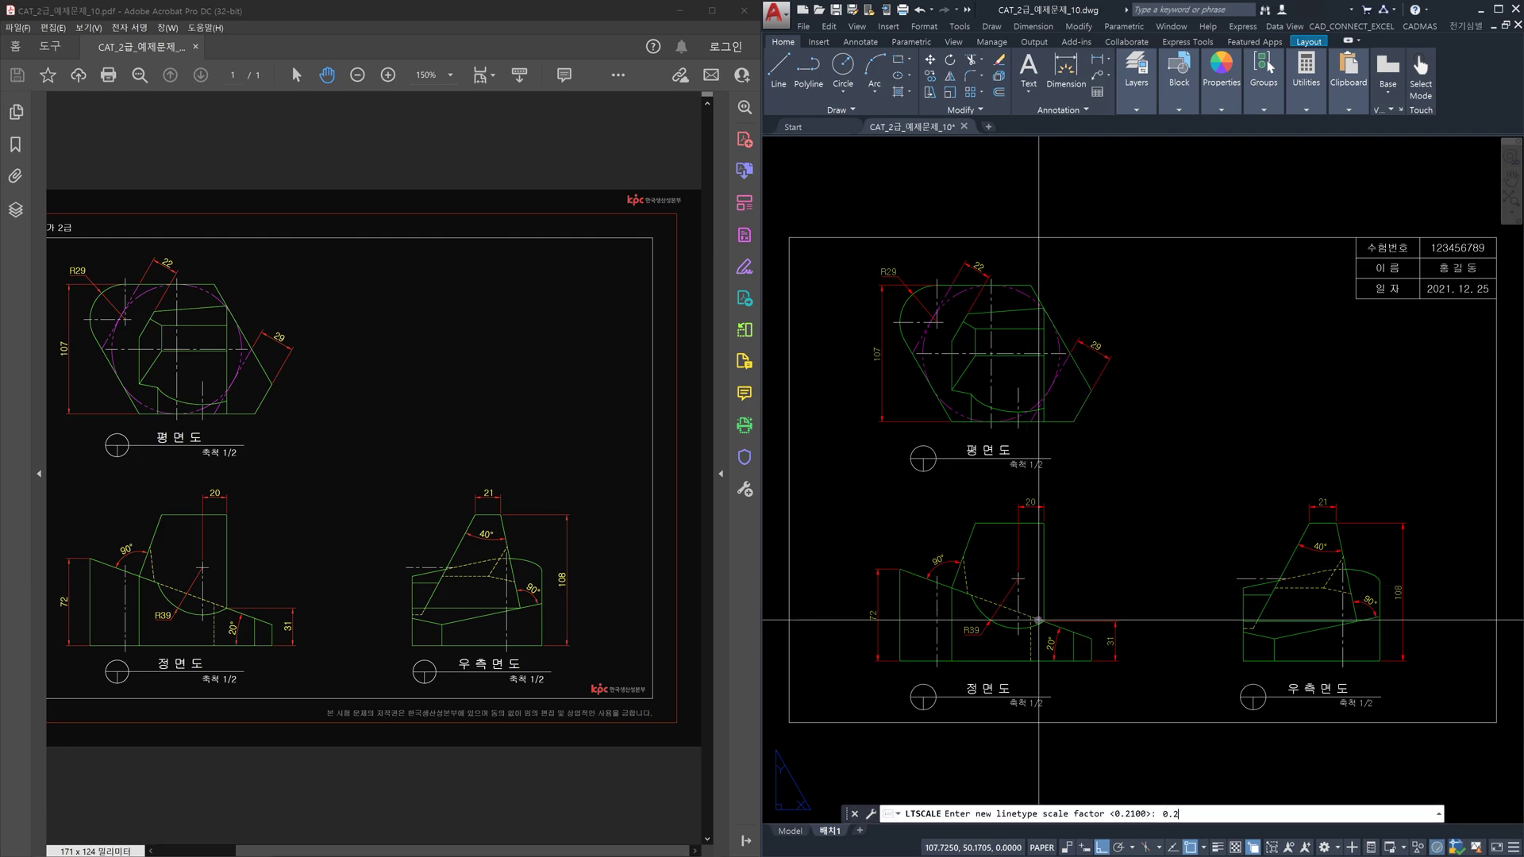
pyautogui.press('Return')
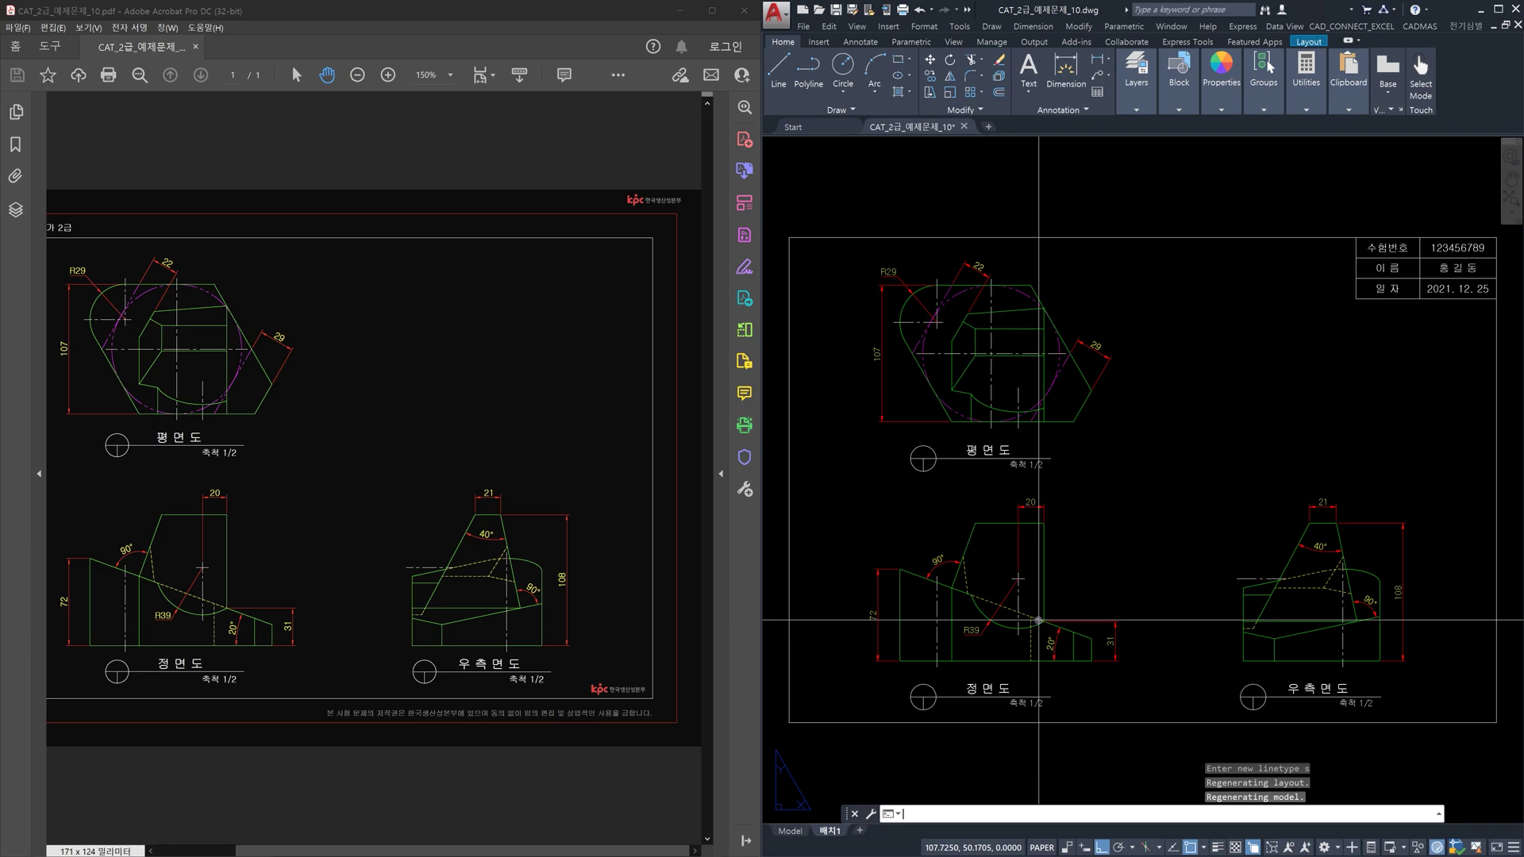
pyautogui.press('Return')
pyautogui.write('0.')
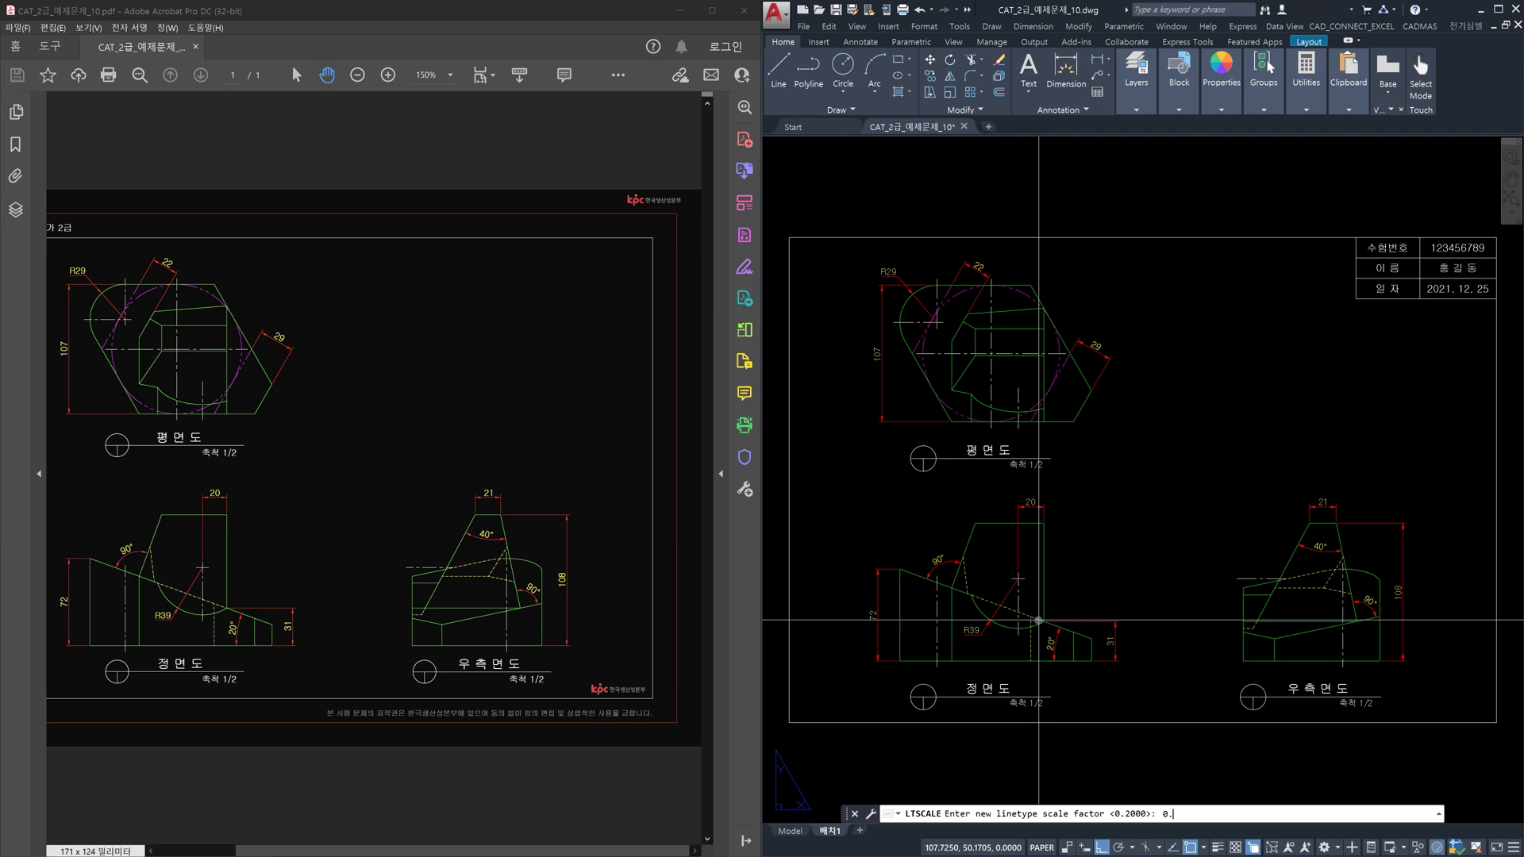
pyautogui.press('Return')
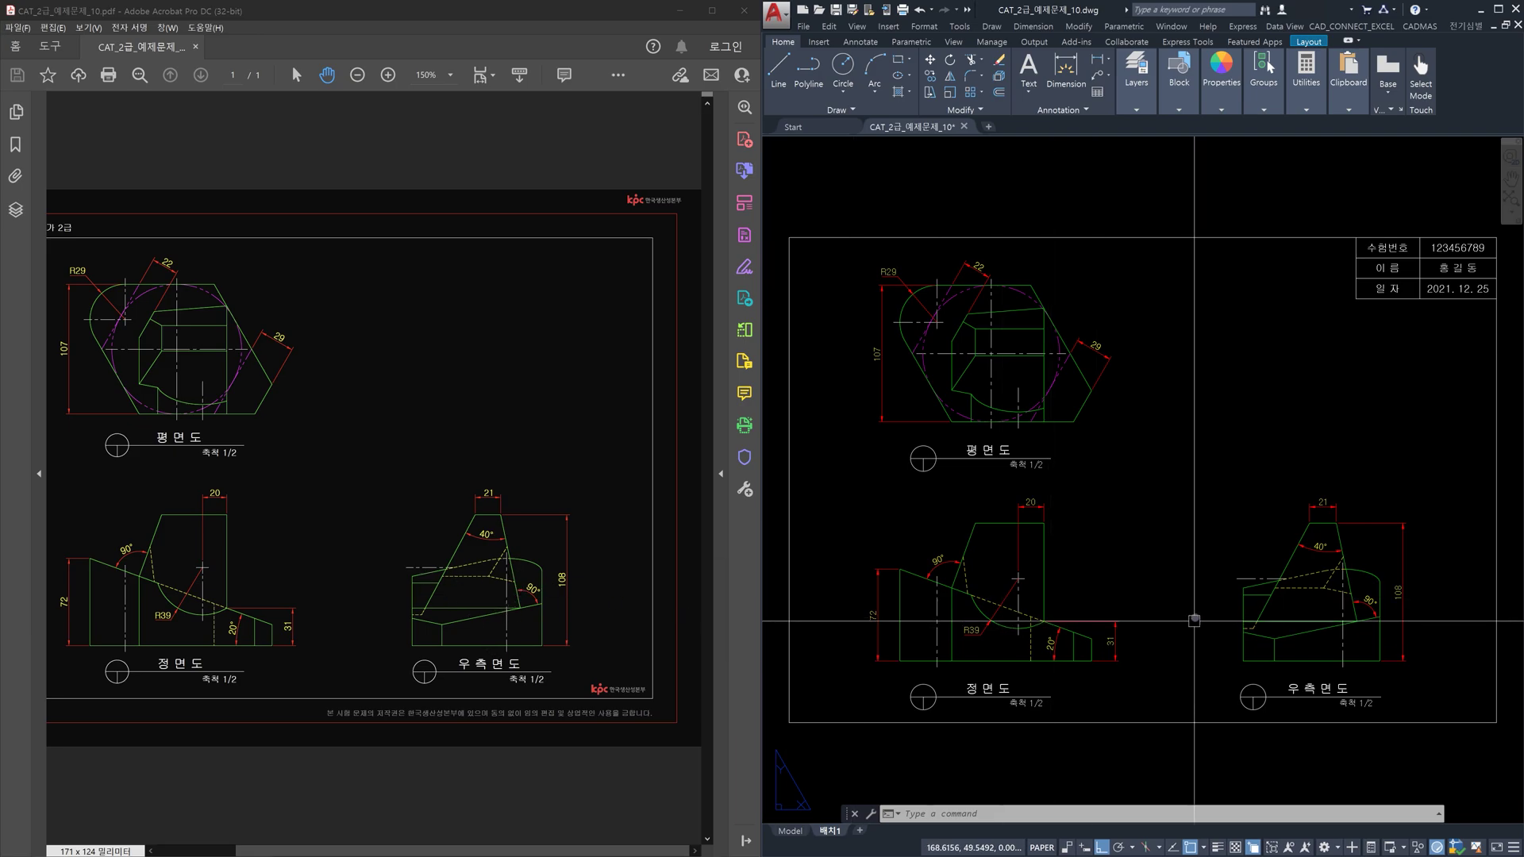
# Step: In model space, set the linetype scale of the right side view's short horizontal center line to 0.8 and return to the 배치1 layout
pyautogui.hotkey('alt', 'Tab')
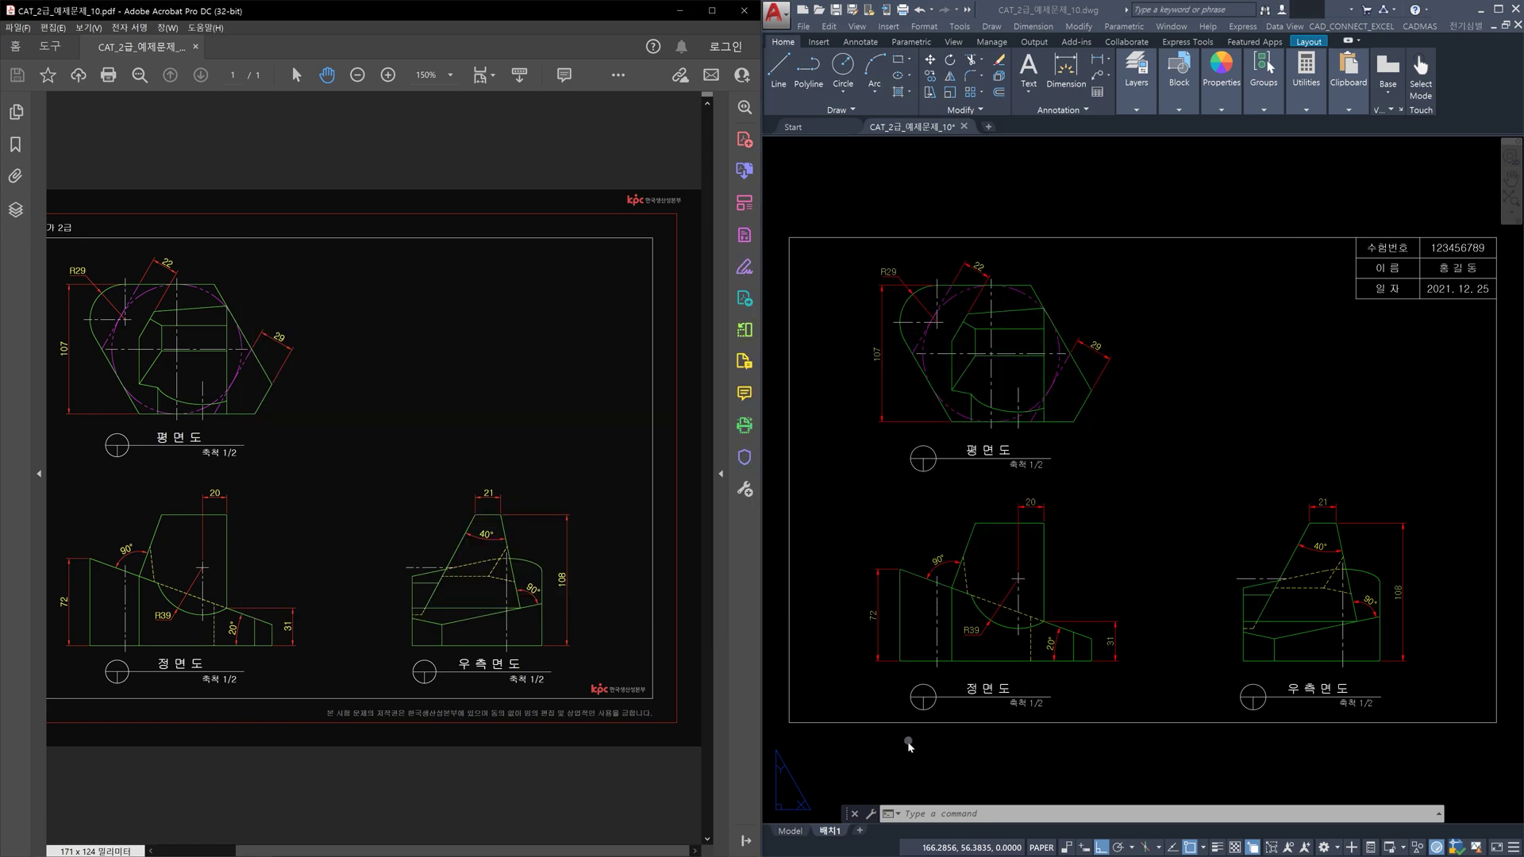
pyautogui.click(781, 834)
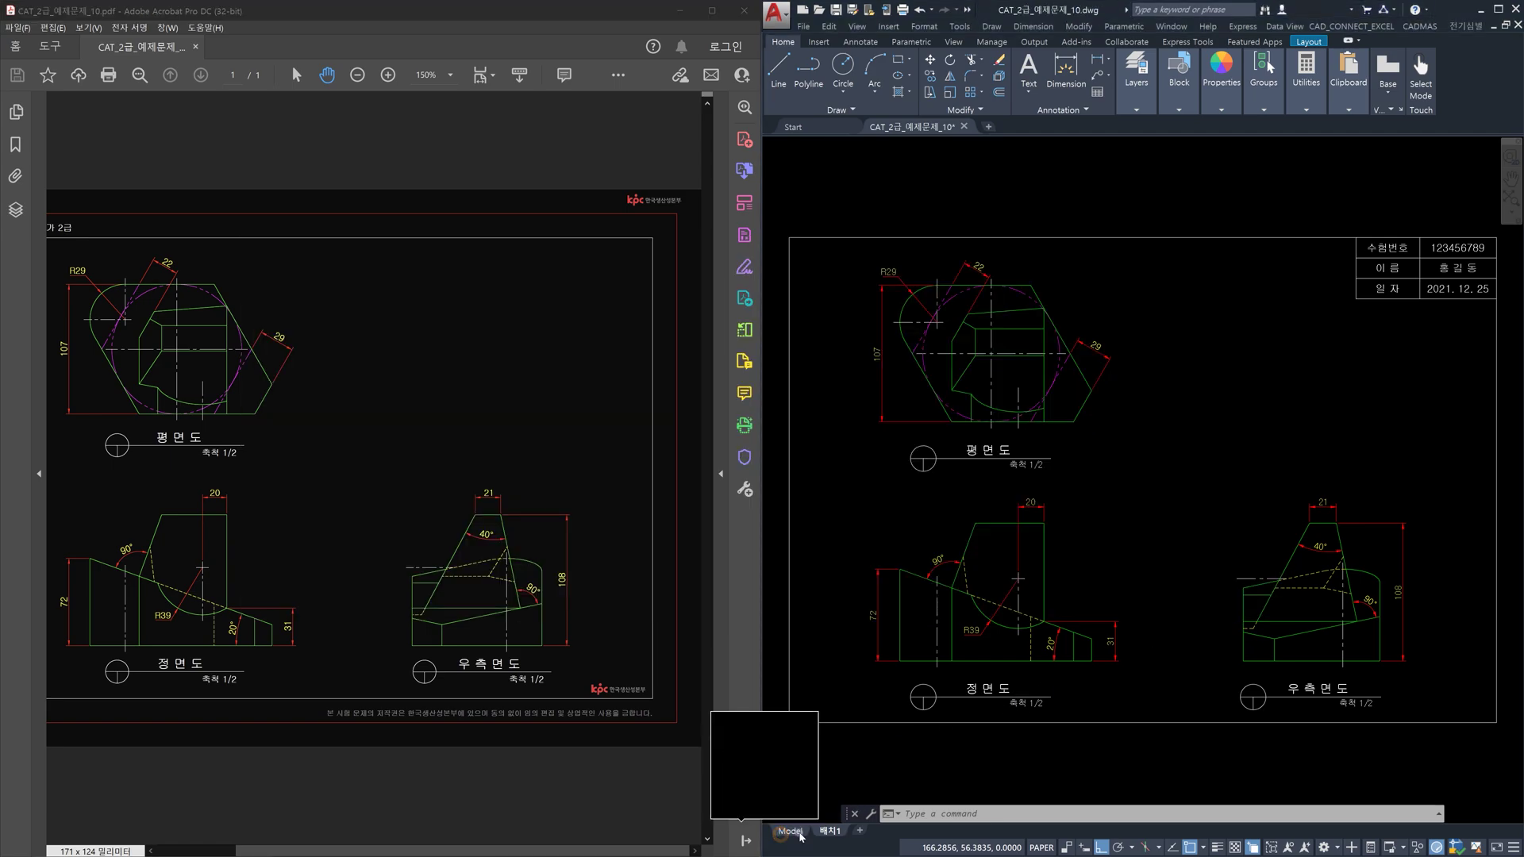
pyautogui.scroll(5, 1267, 601)
pyautogui.scroll(2, 1267, 600)
pyautogui.click(1135, 615)
pyautogui.click(1068, 580)
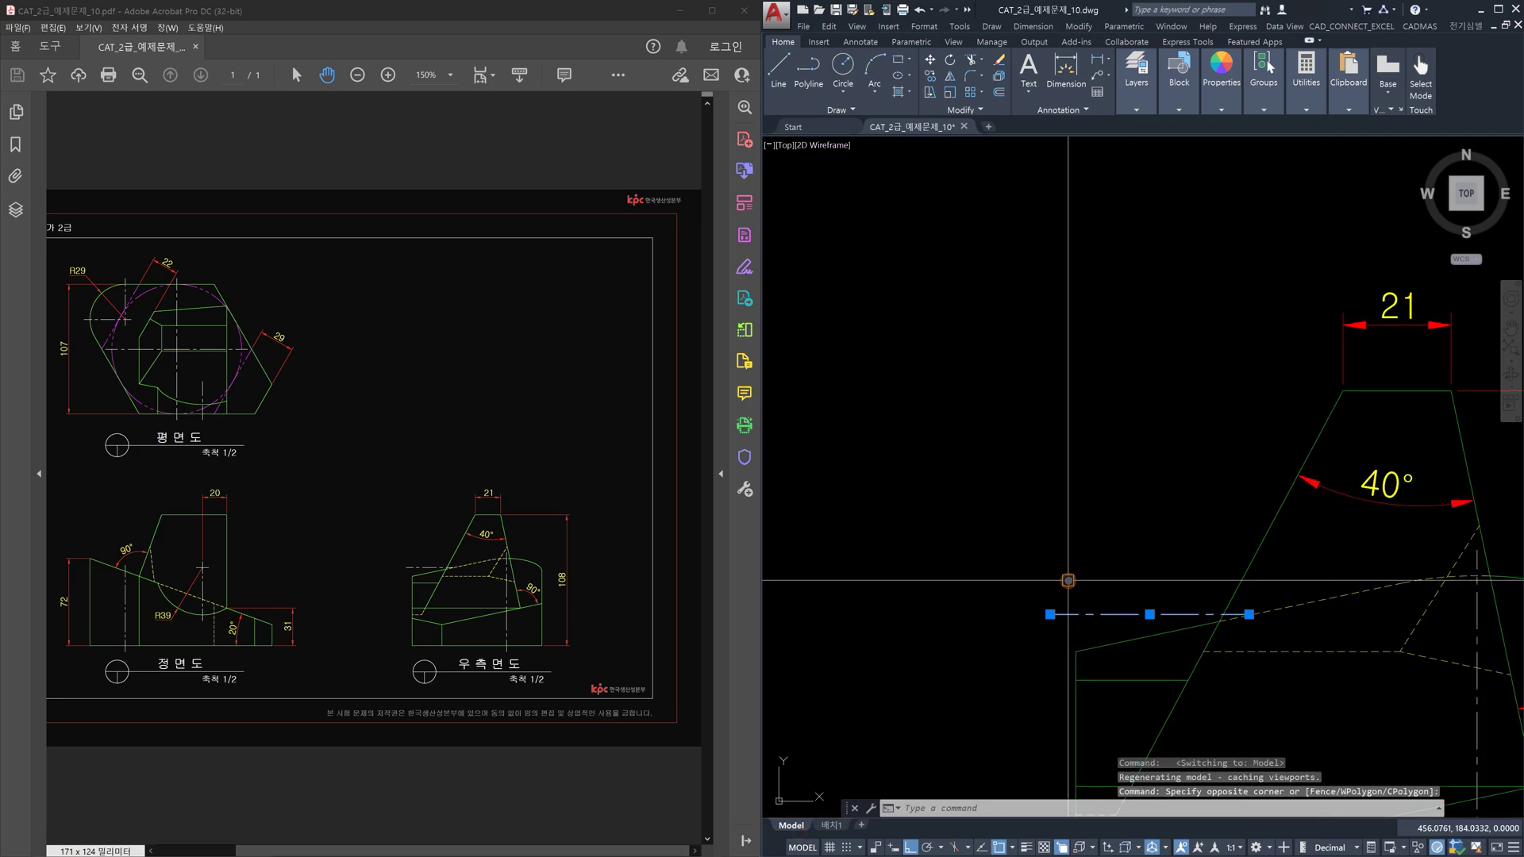
pyautogui.hotkey('ctrl', '1')
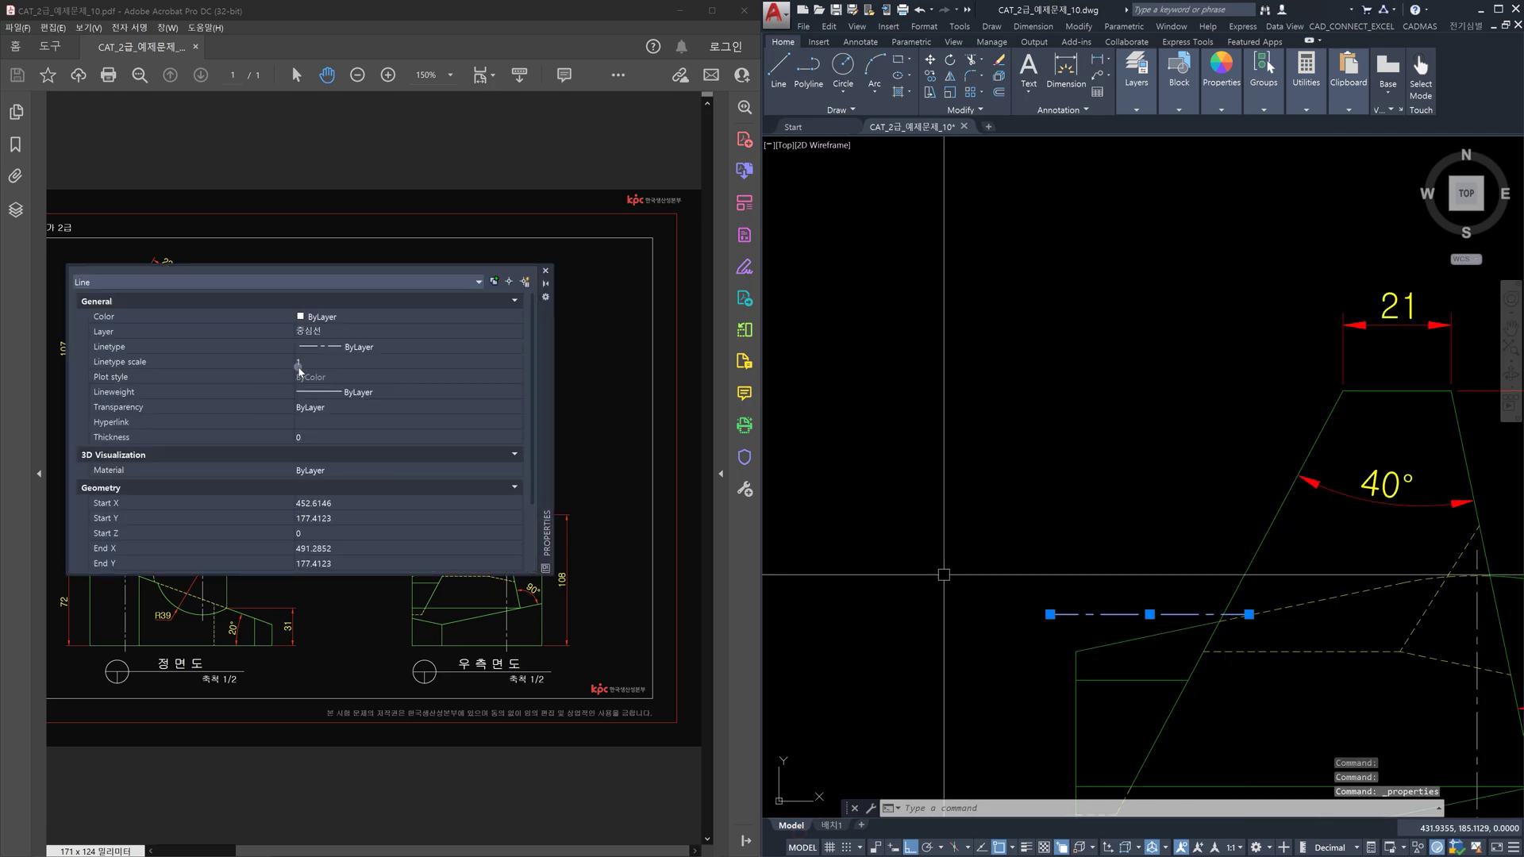
pyautogui.click(316, 365)
pyautogui.write('0.8')
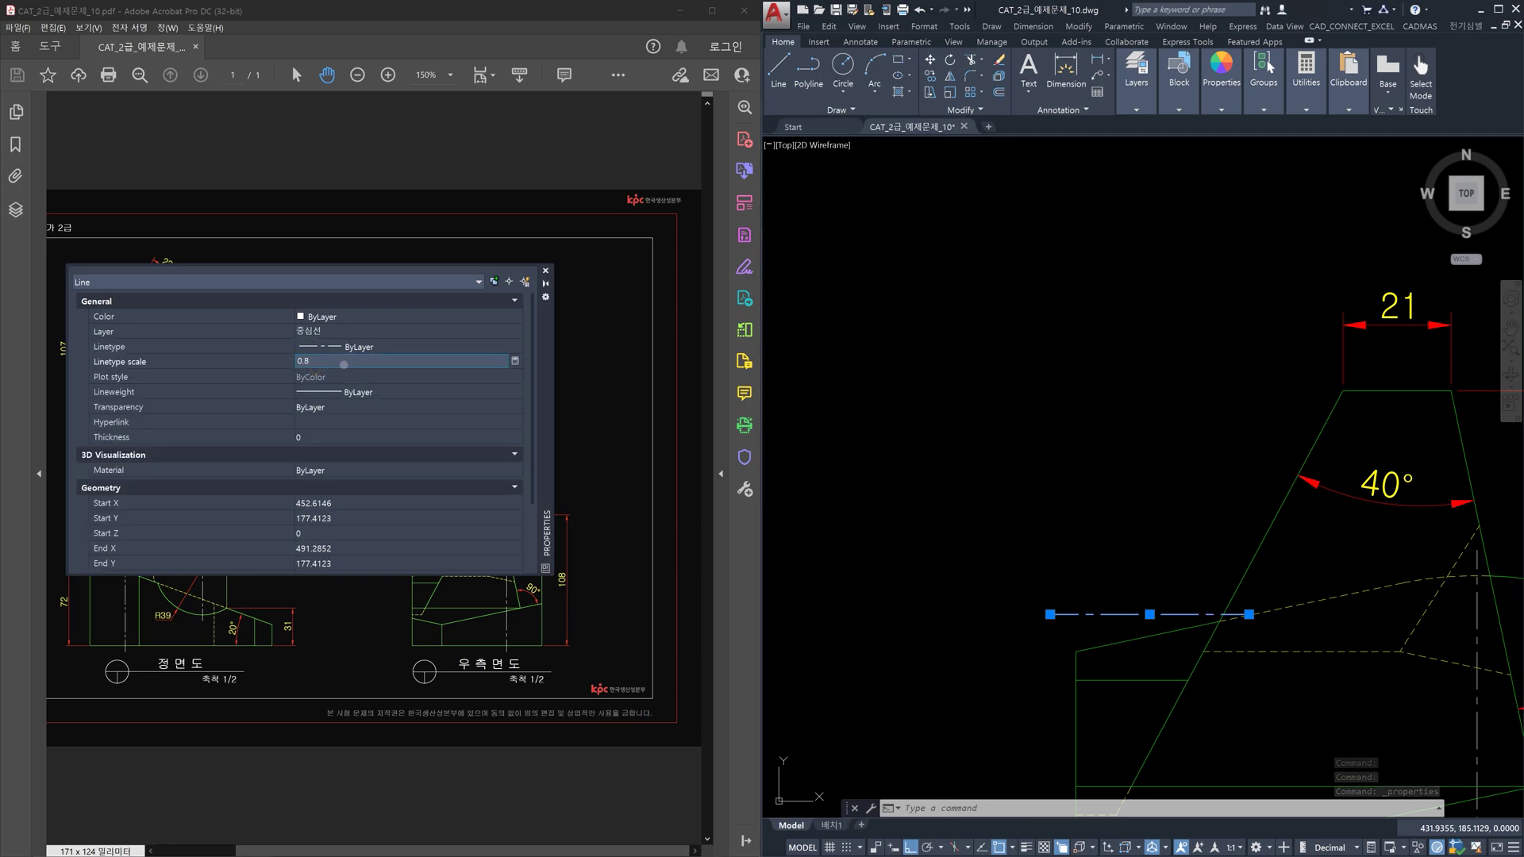
pyautogui.click(545, 271)
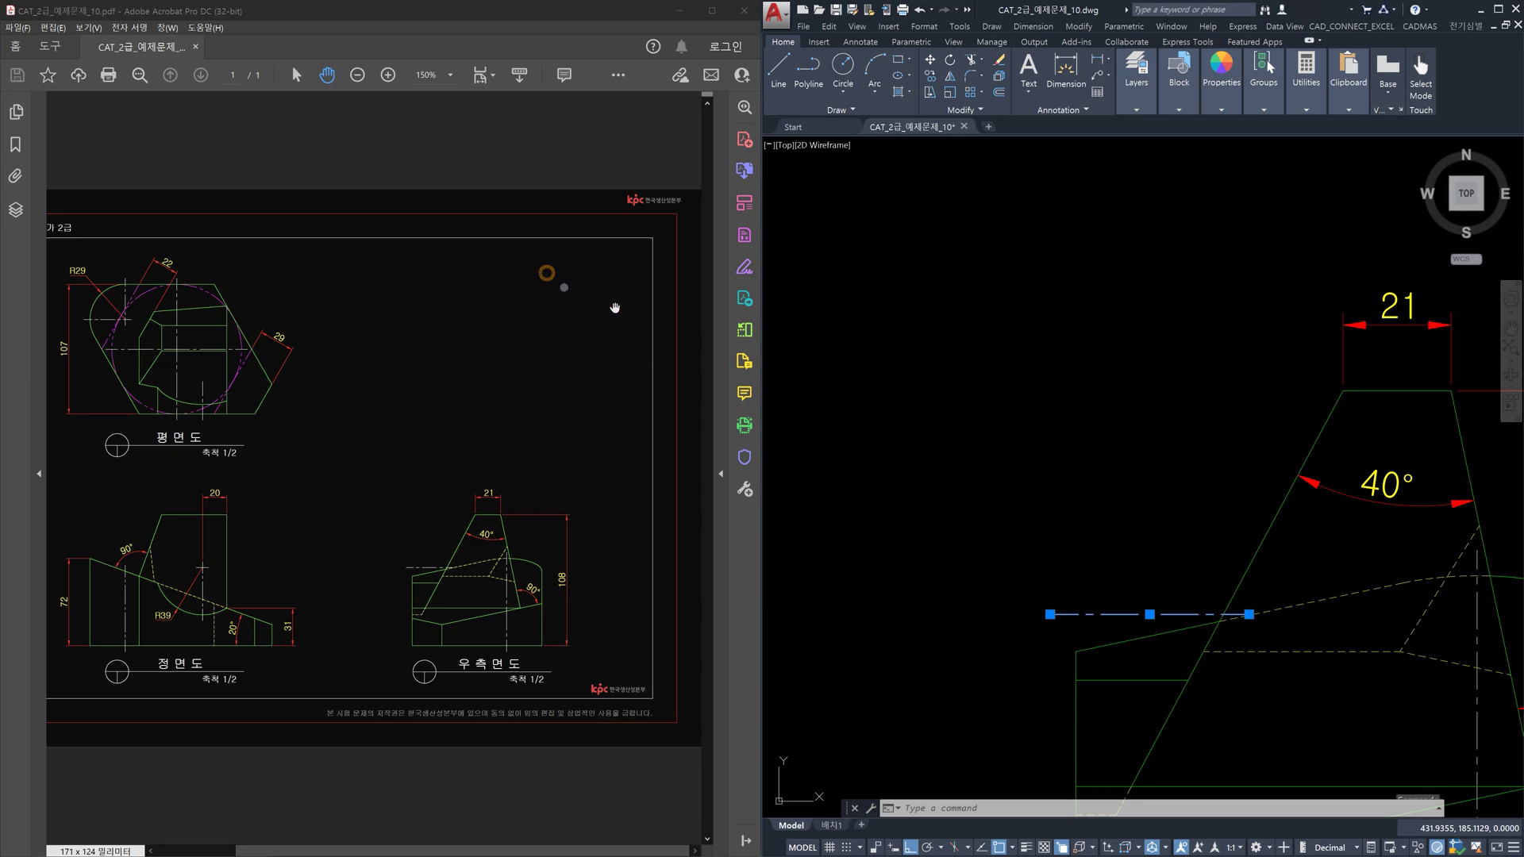
pyautogui.click(835, 826)
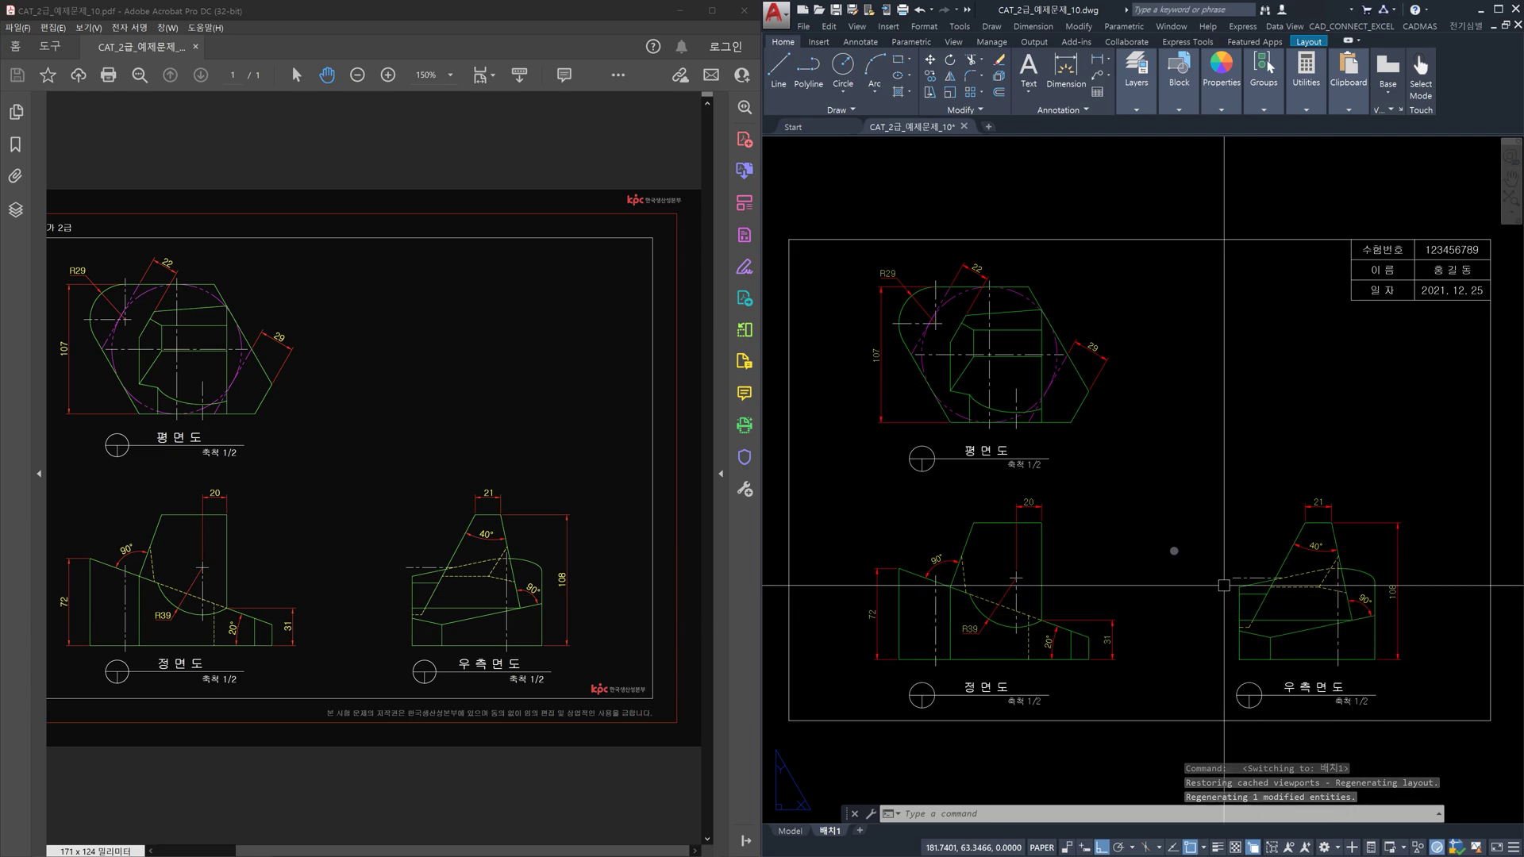
# Step: In model space, set the linetype scale of the plan view circle's two crossing center lines to 1.1 and return to the 배치1 layout
pyautogui.scroll(6, 988, 357)
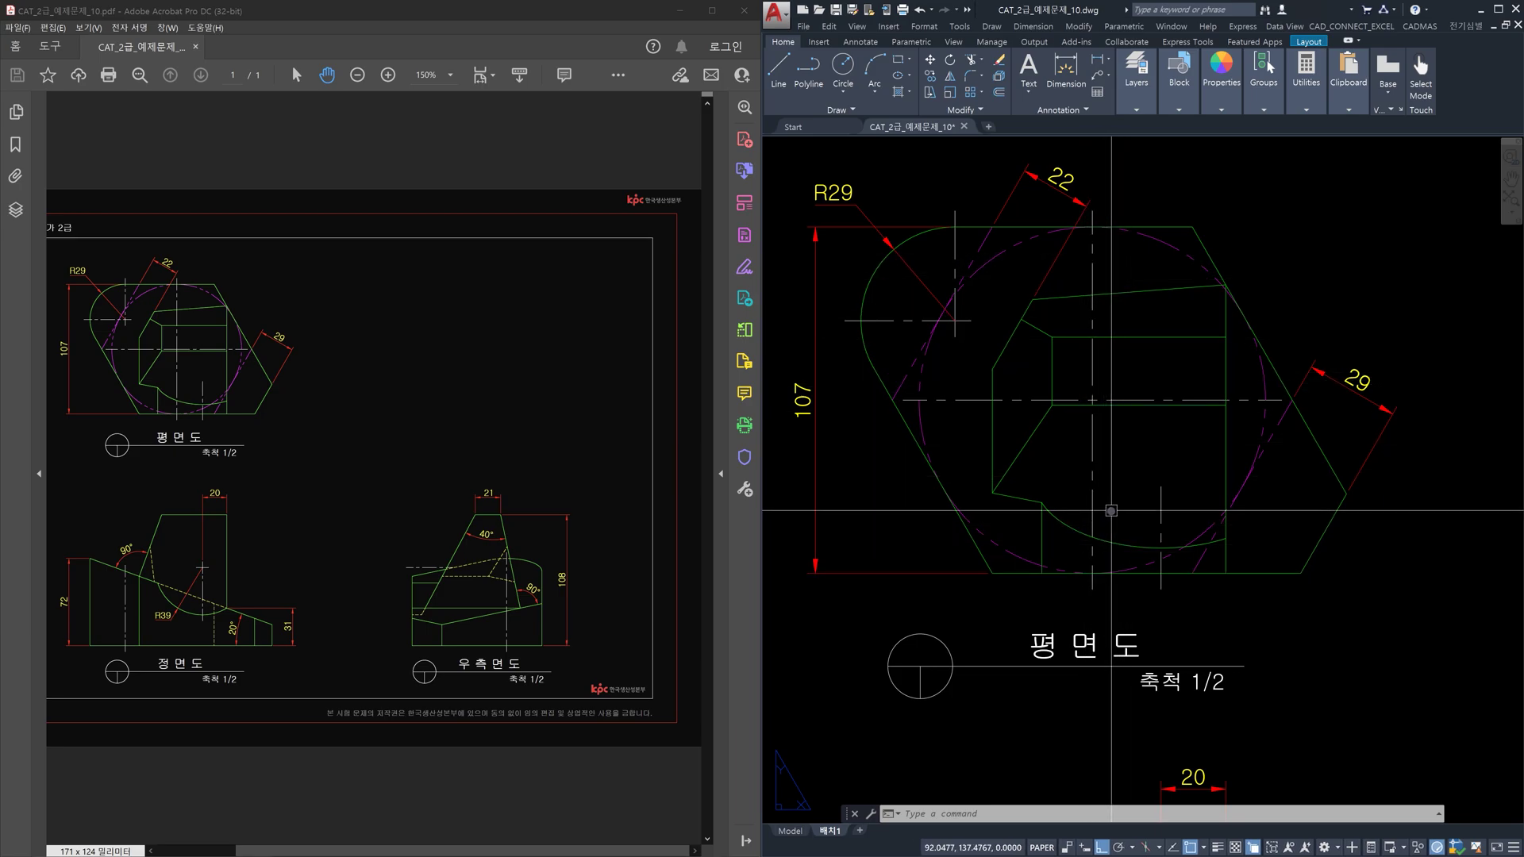
pyautogui.hotkey('alt', 'Tab')
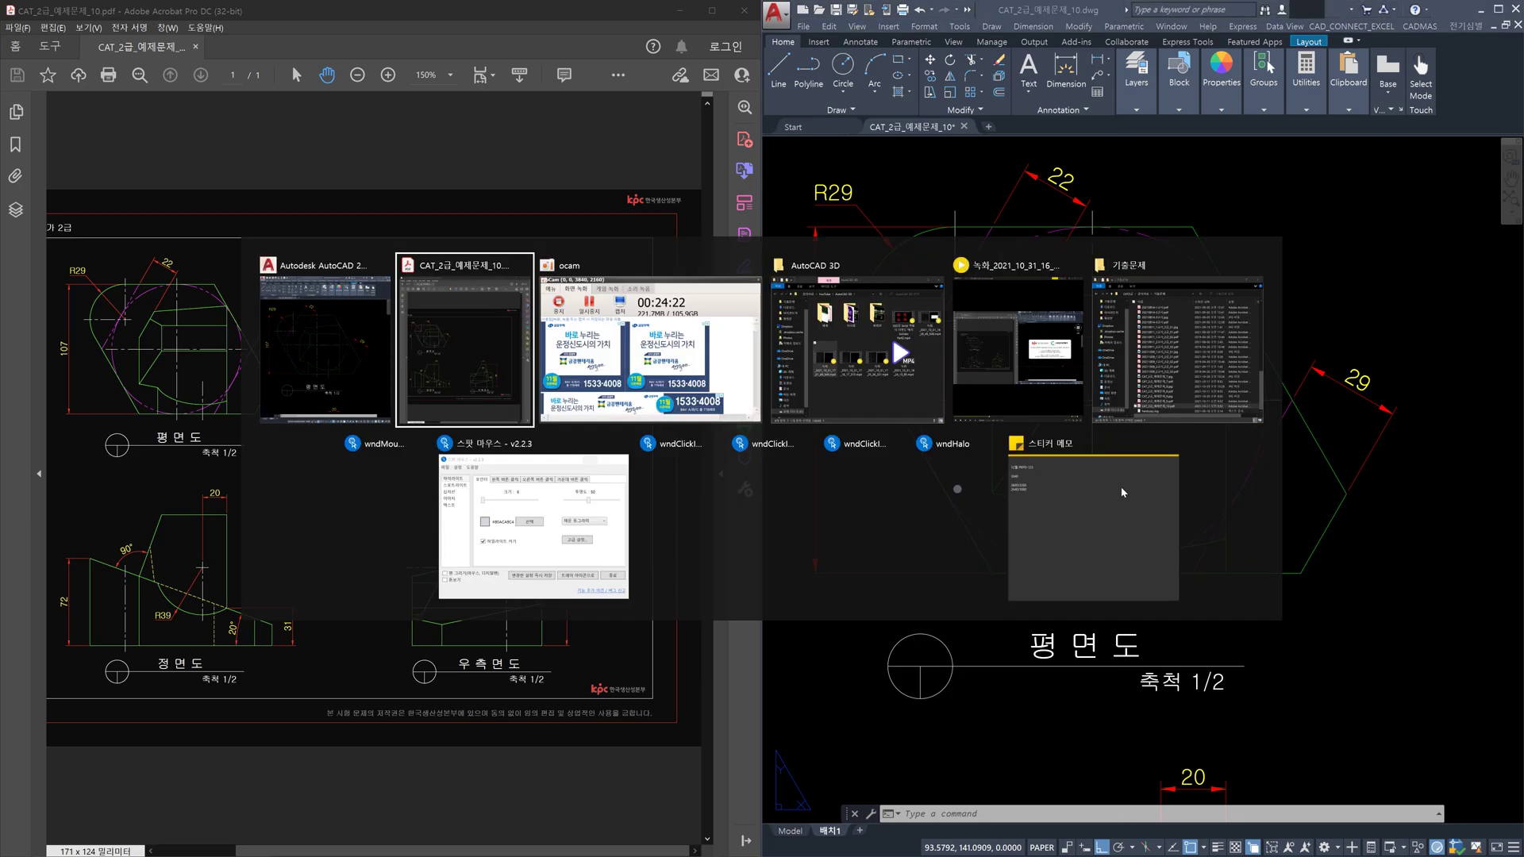
pyautogui.click(796, 831)
pyautogui.click(797, 832)
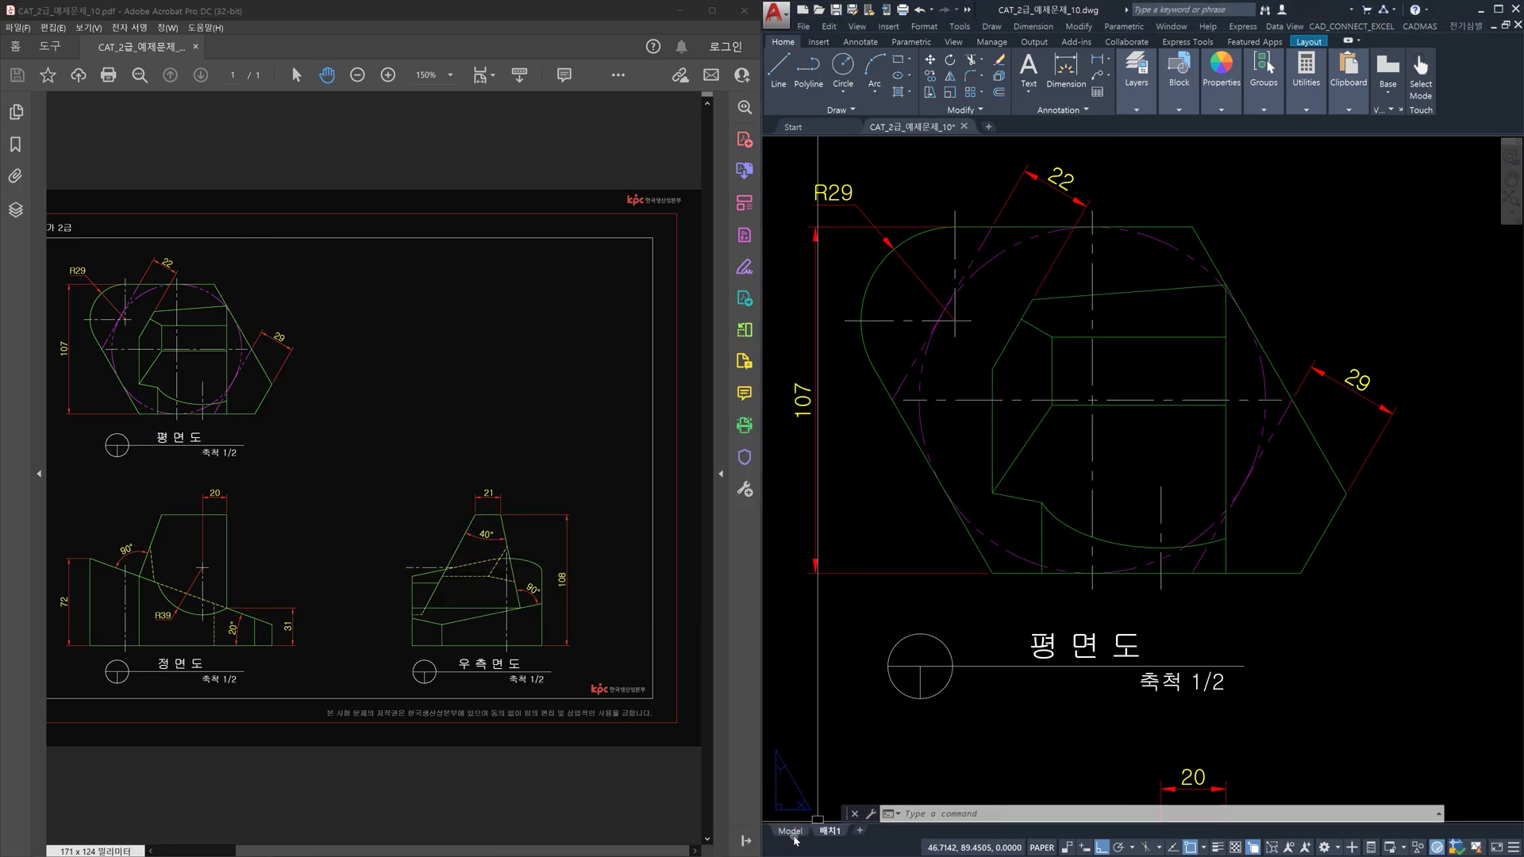
pyautogui.scroll(-3, 1157, 435)
pyautogui.scroll(10, 1055, 354)
pyautogui.scroll(2, 1108, 362)
pyautogui.click(1195, 389)
pyautogui.click(1133, 370)
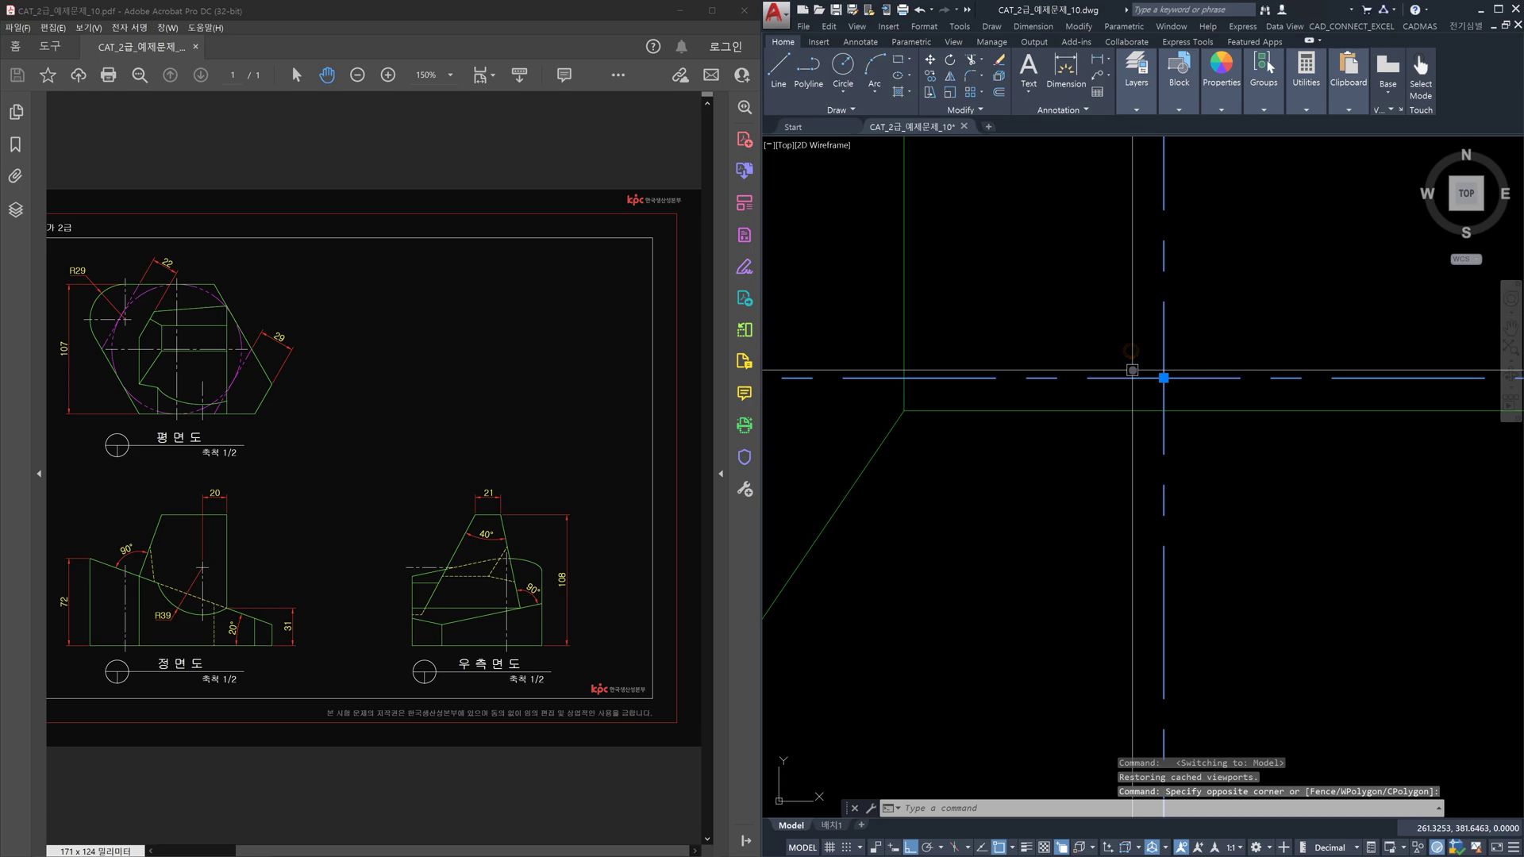
pyautogui.hotkey('ctrl', '1')
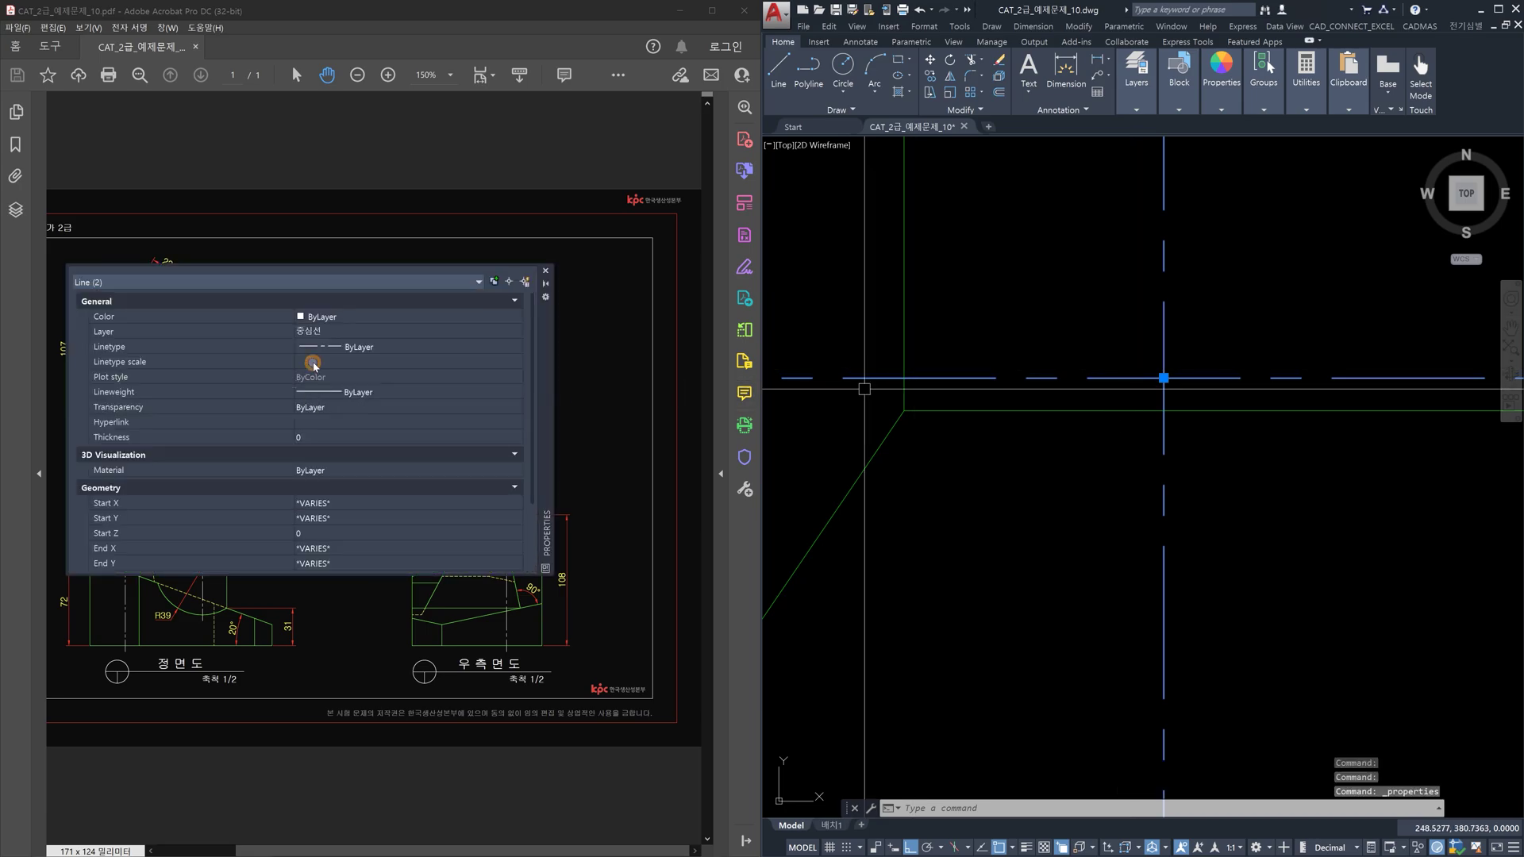
pyautogui.click(312, 362)
pyautogui.write('1.1')
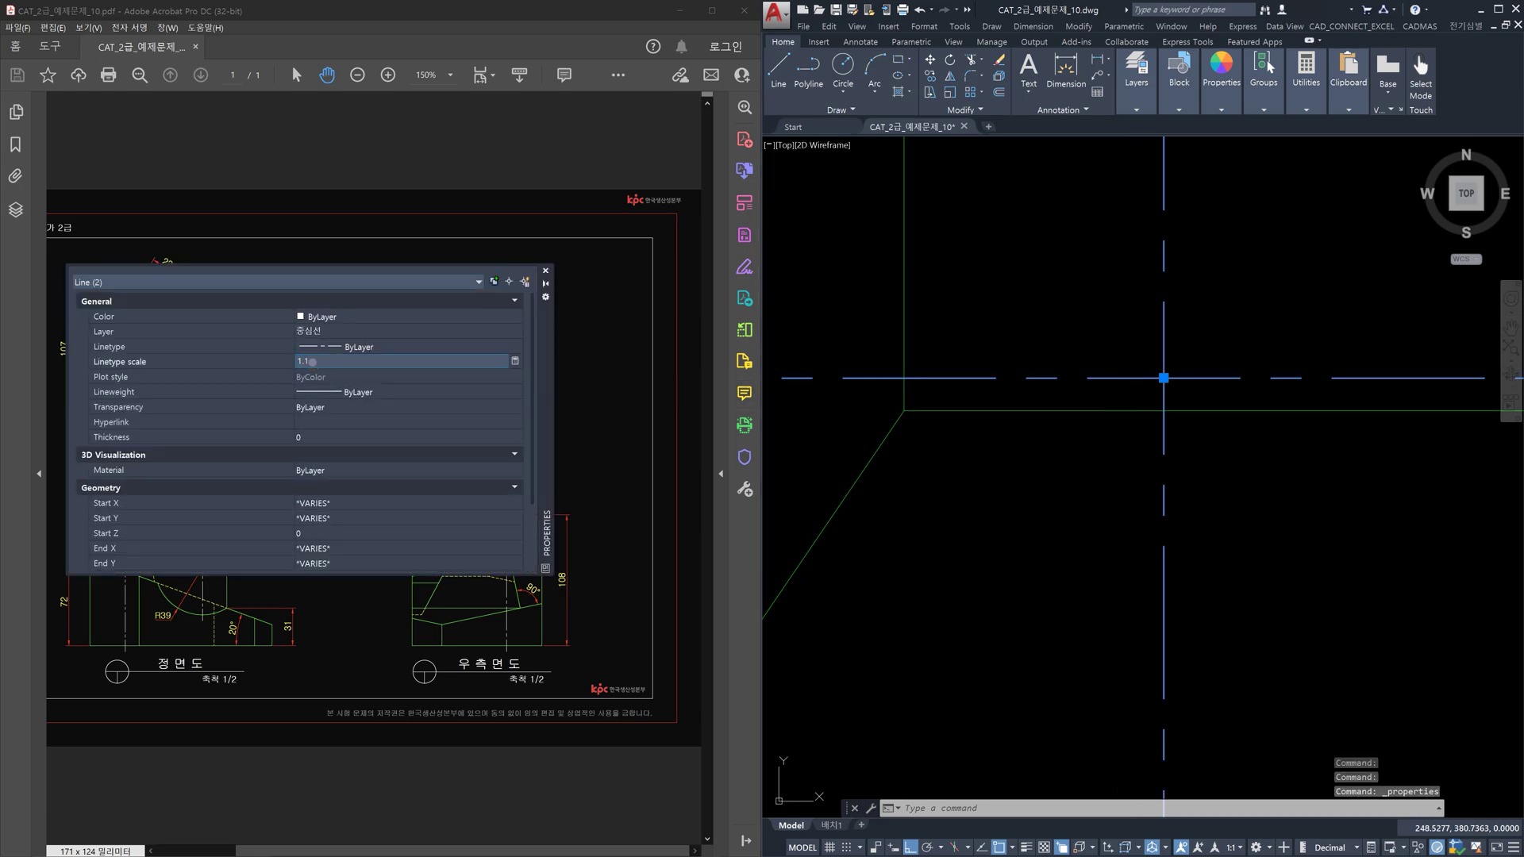
pyautogui.press('Return')
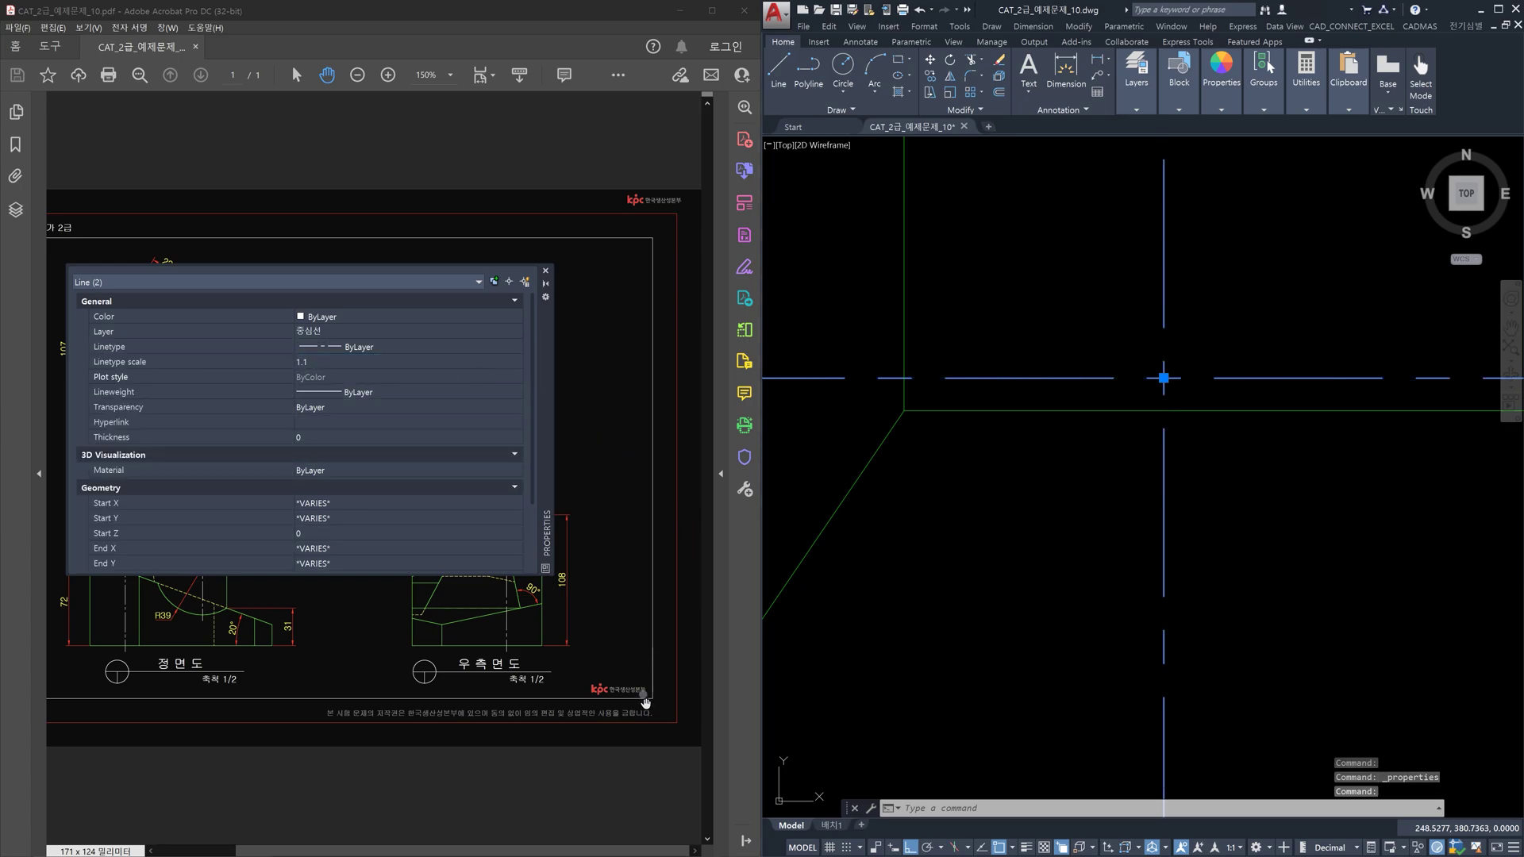
pyautogui.press('Escape')
pyautogui.click(830, 826)
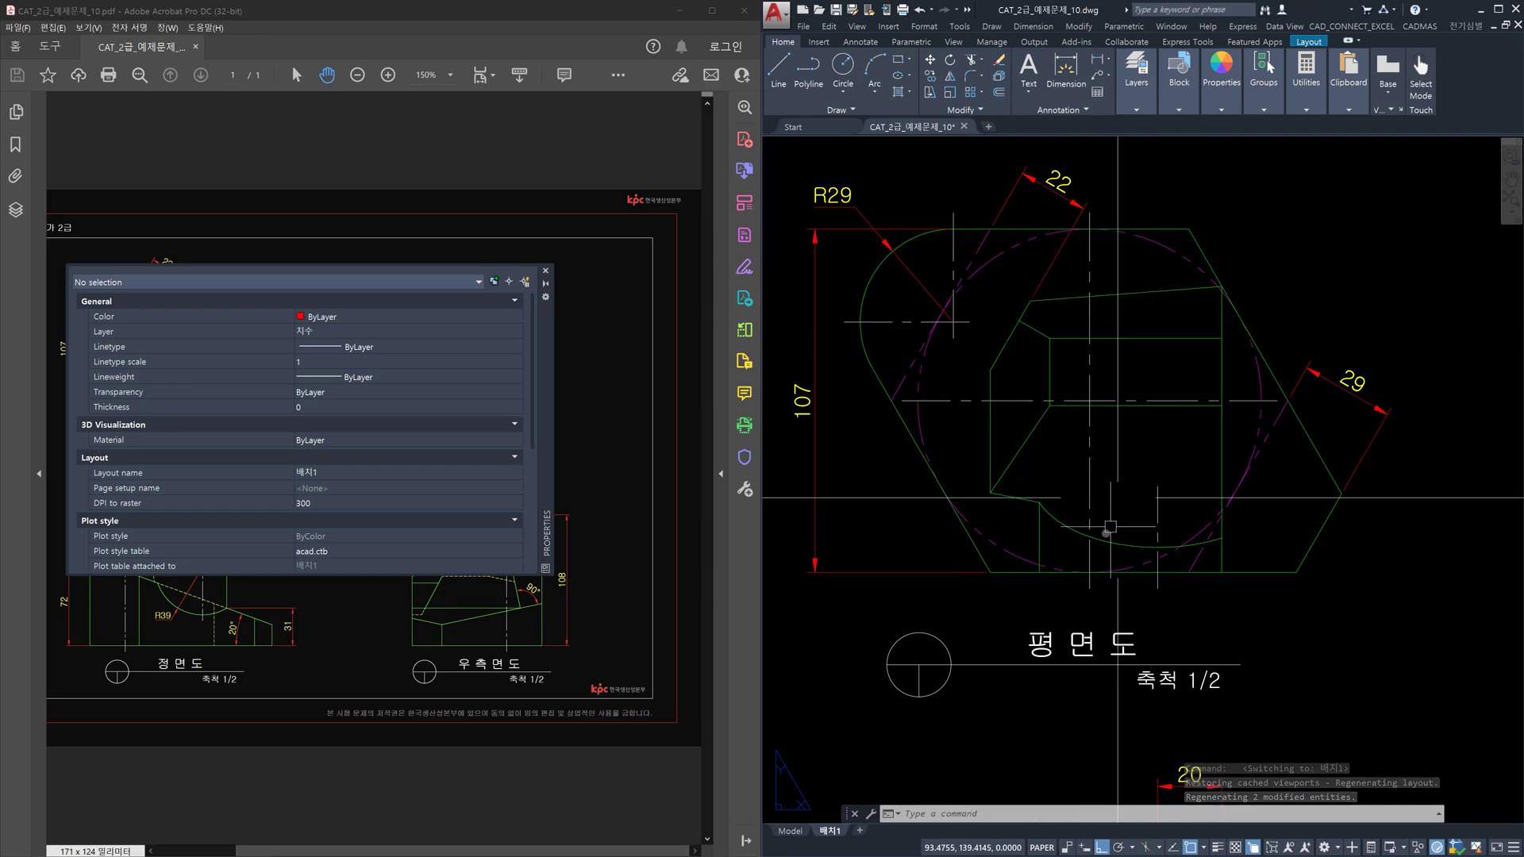
pyautogui.click(543, 251)
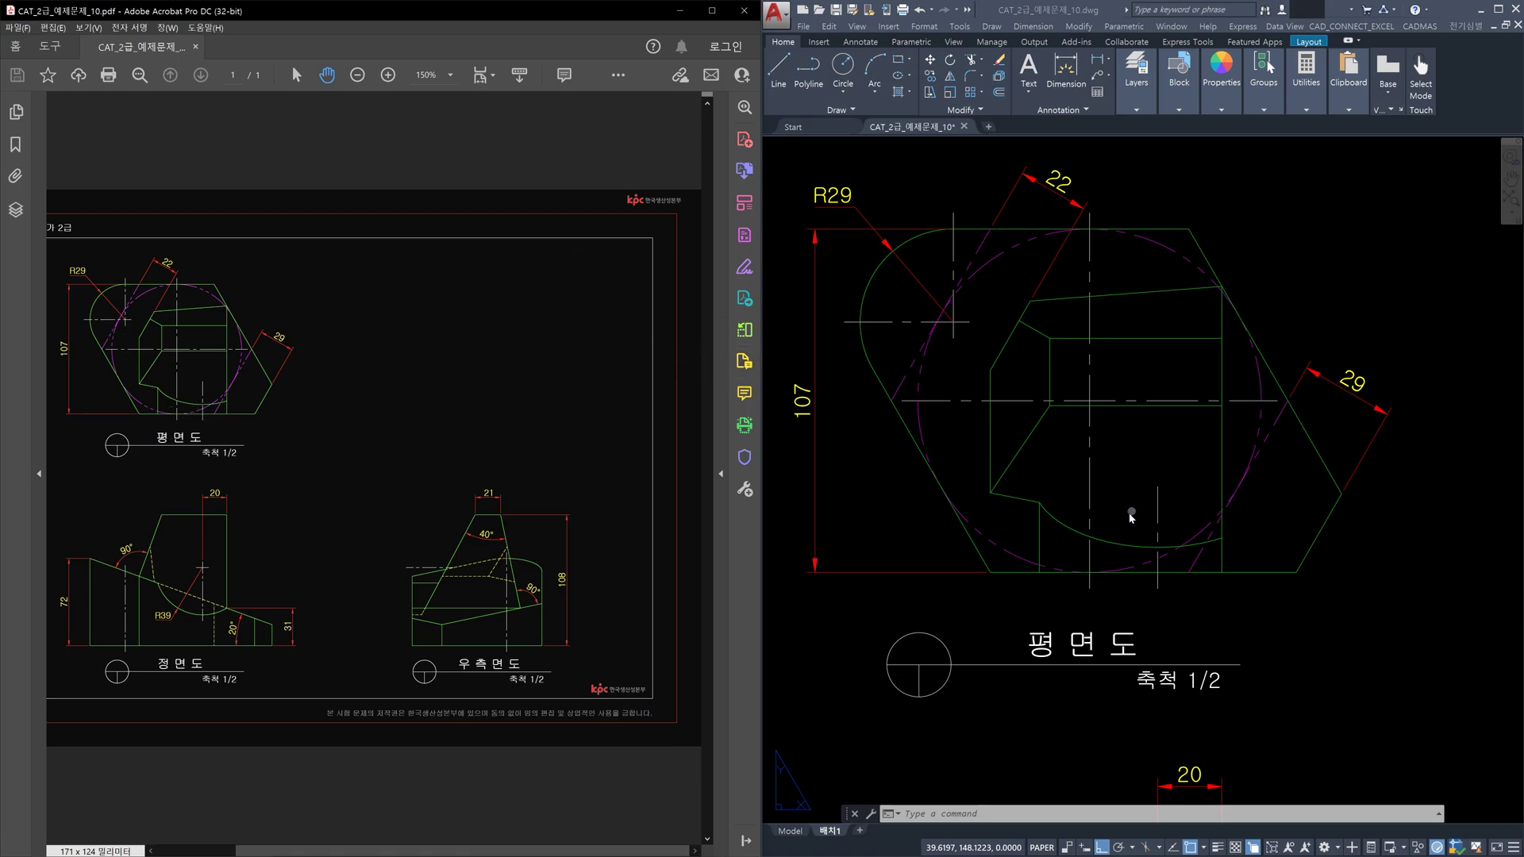
# Step: In model space, set the linetype scale of the R29 arc's two center lines in the plan view to 0.8 and return to 배치1
pyautogui.click(801, 831)
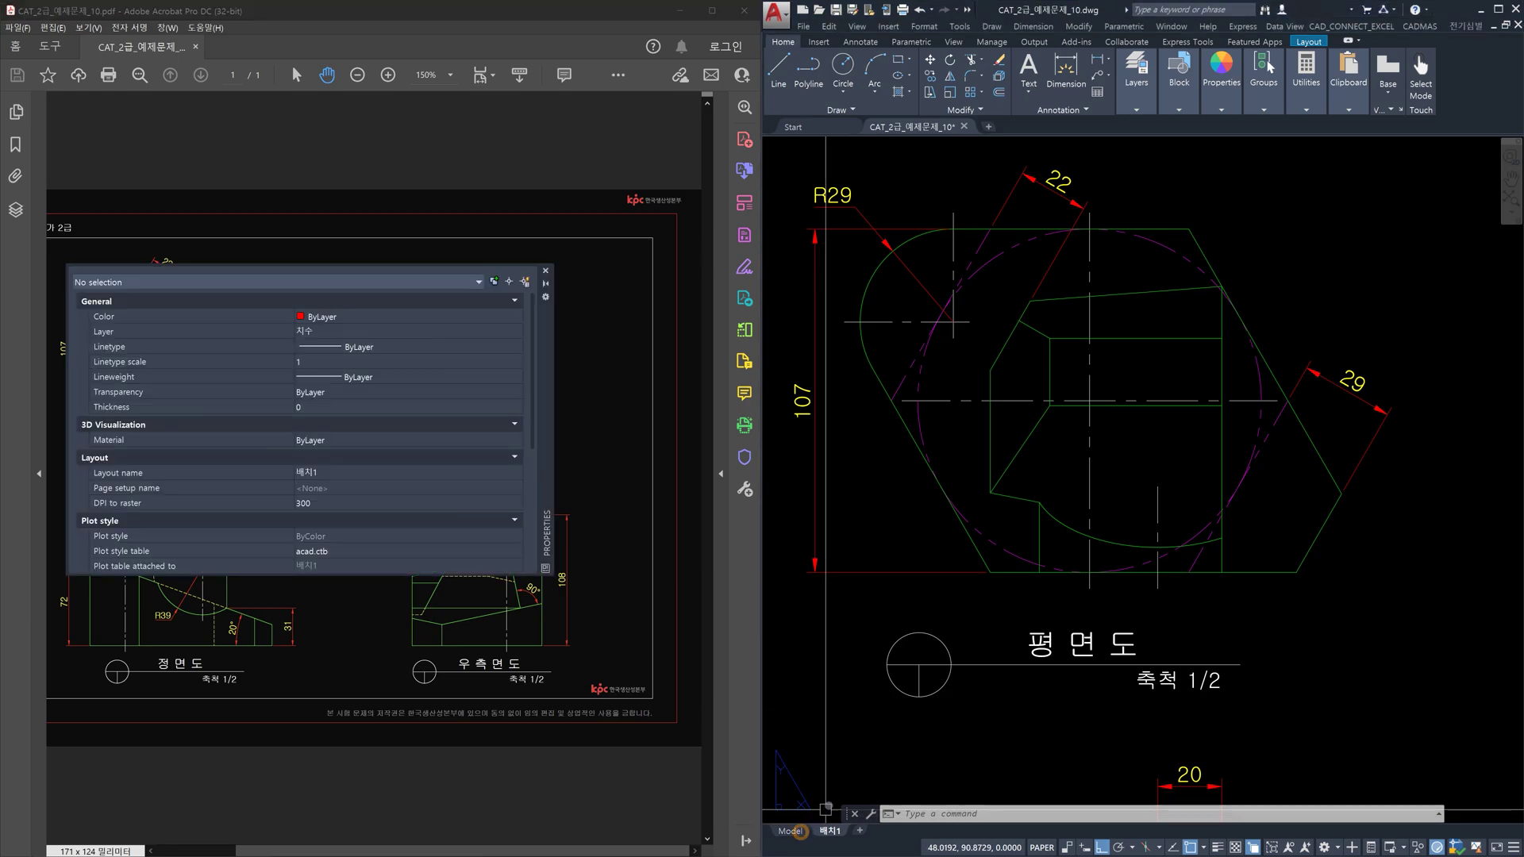
pyautogui.click(791, 832)
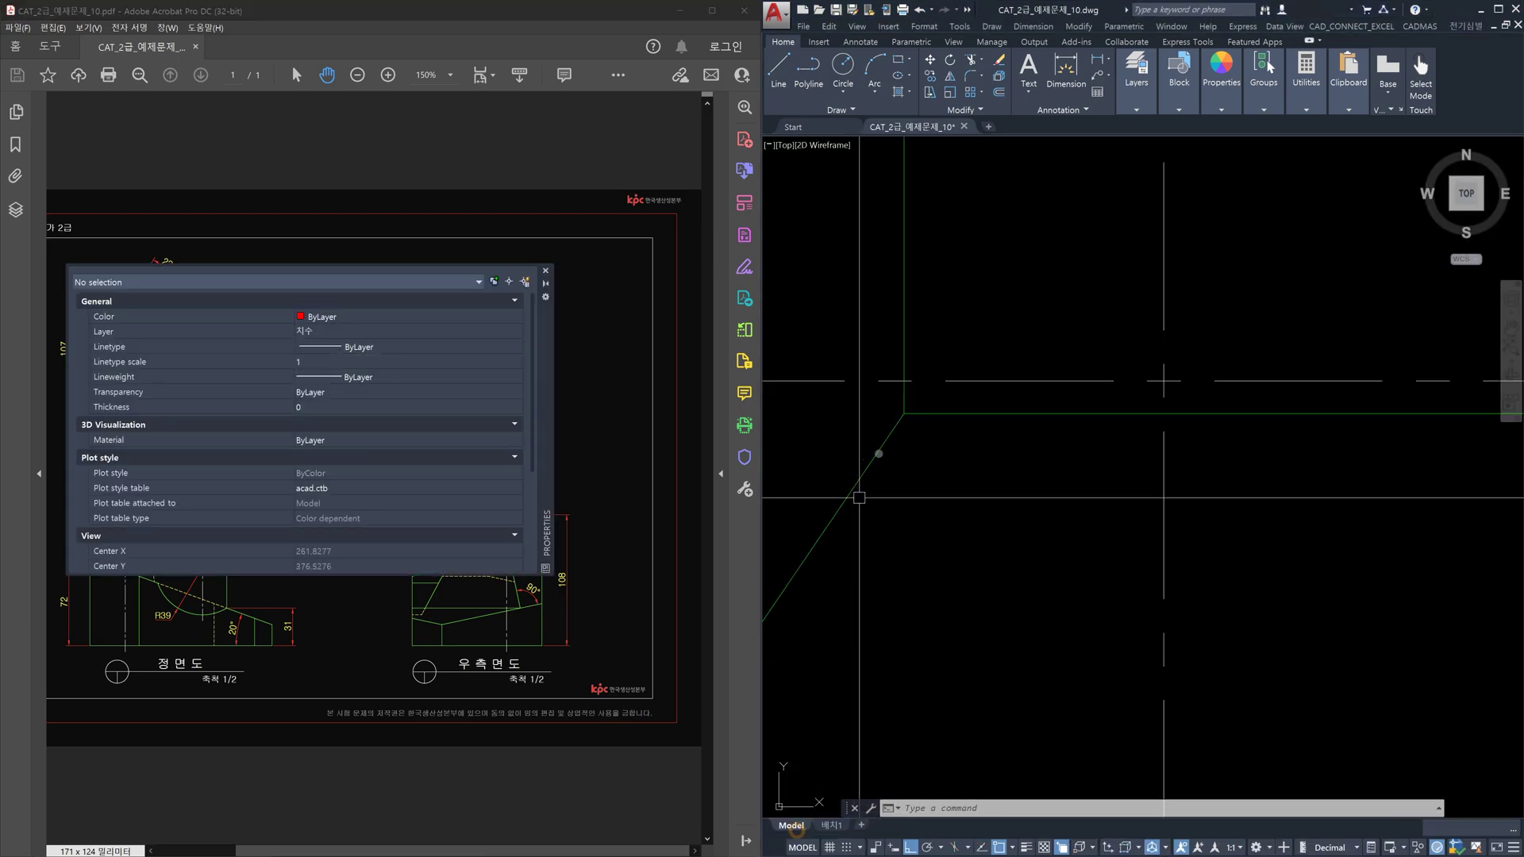
pyautogui.scroll(-5, 911, 437)
pyautogui.scroll(6, 891, 331)
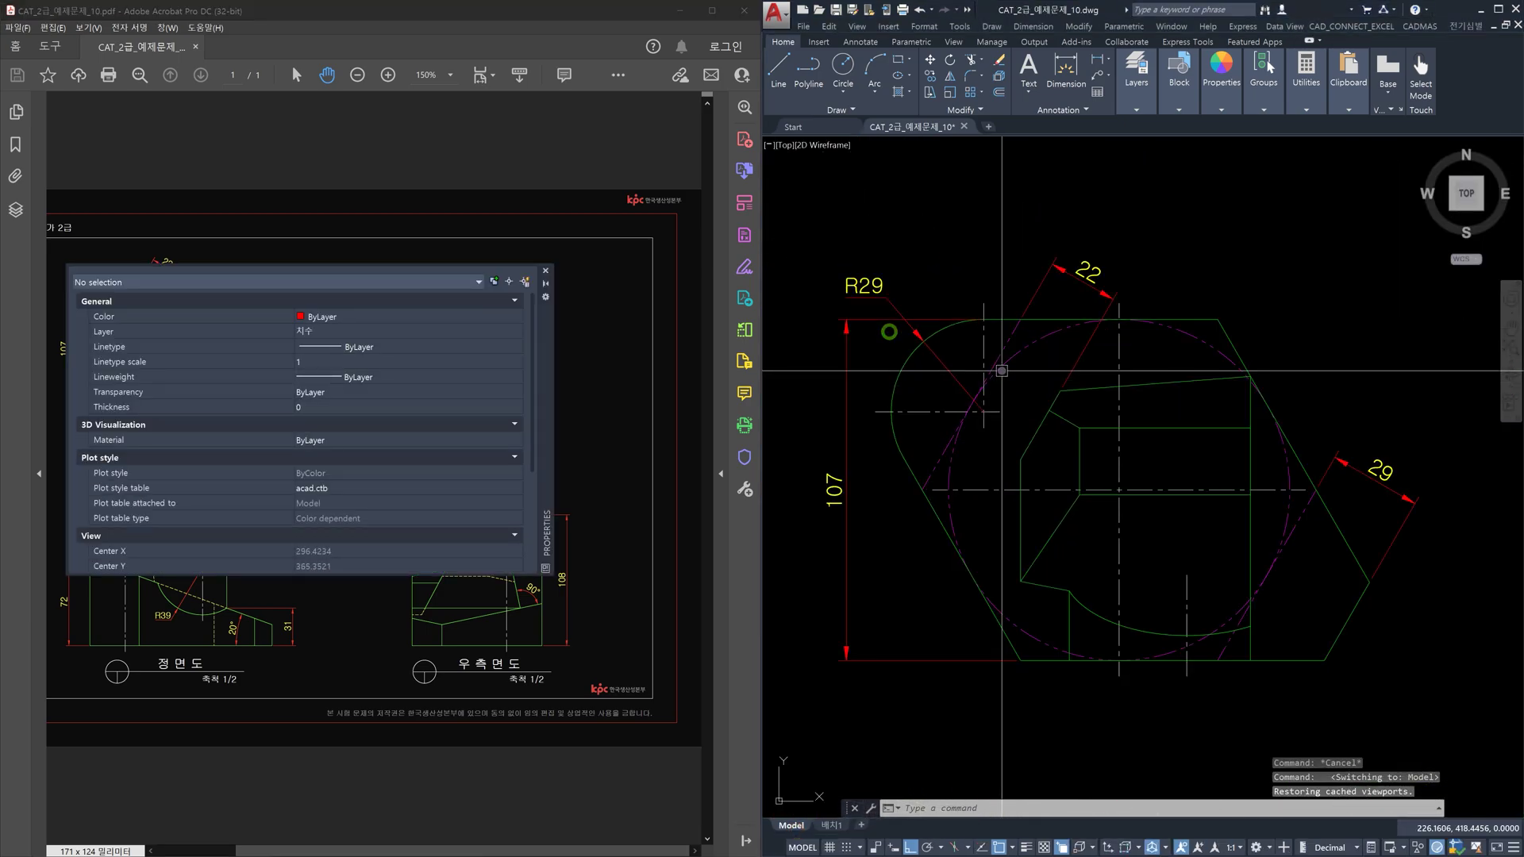
pyautogui.click(959, 338)
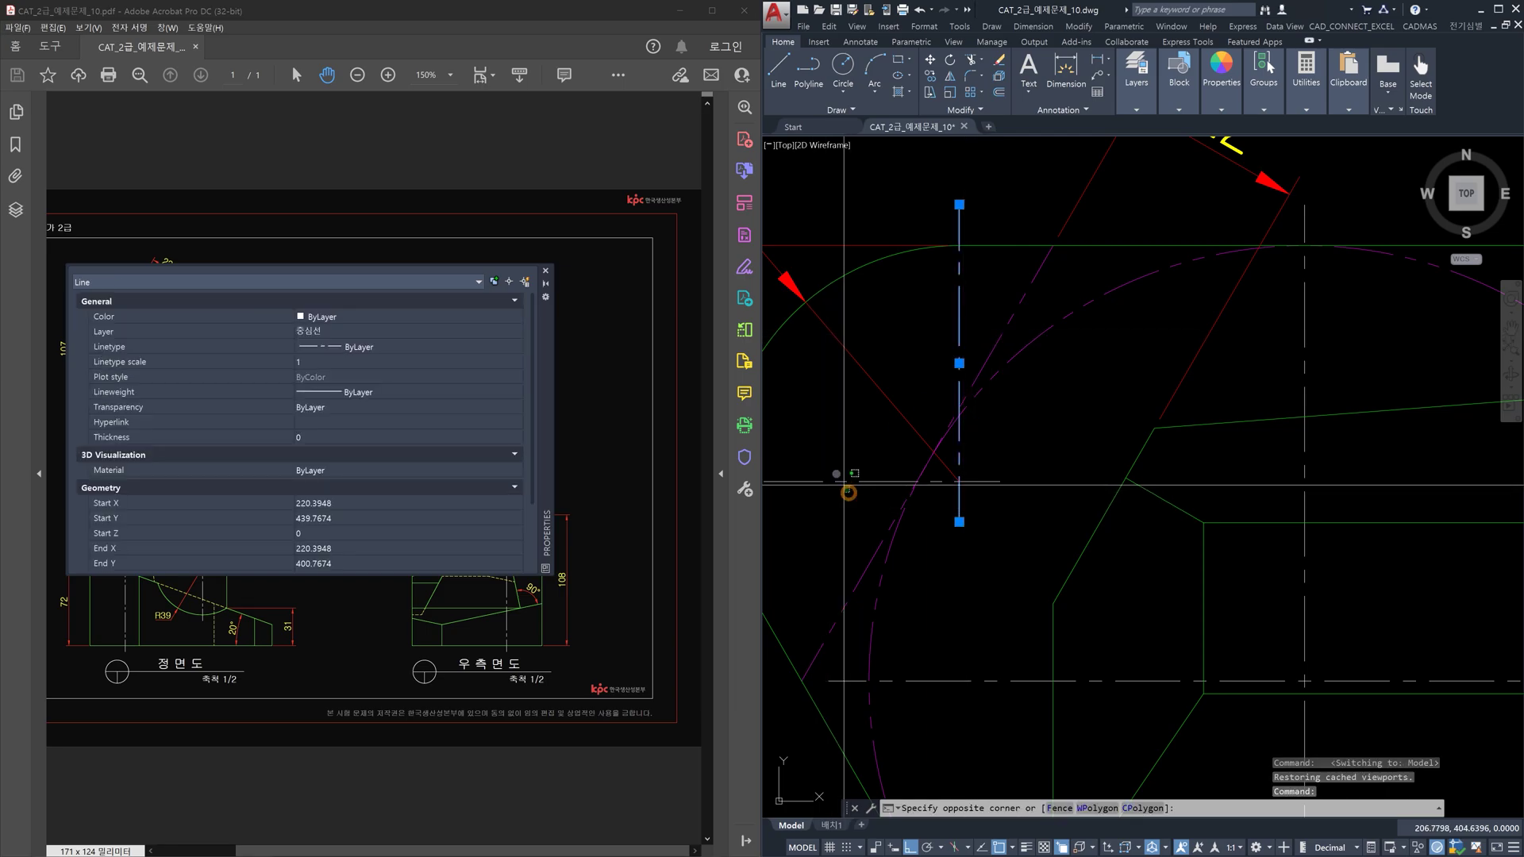
pyautogui.click(841, 481)
pyautogui.click(825, 453)
pyautogui.click(307, 394)
pyautogui.click(318, 362)
pyautogui.write('0.')
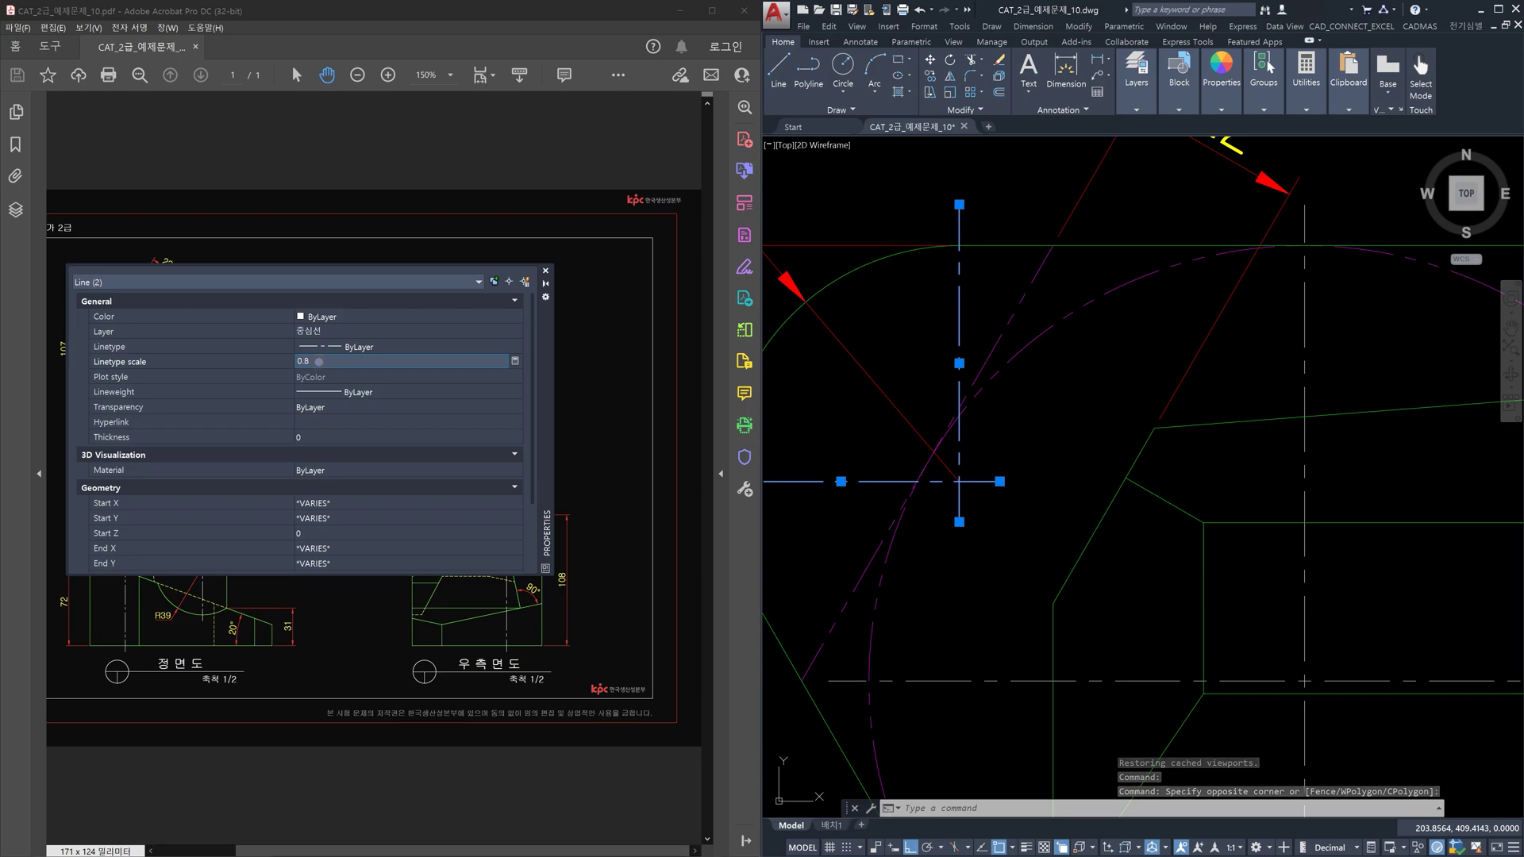
pyautogui.write('8')
pyautogui.press('Return')
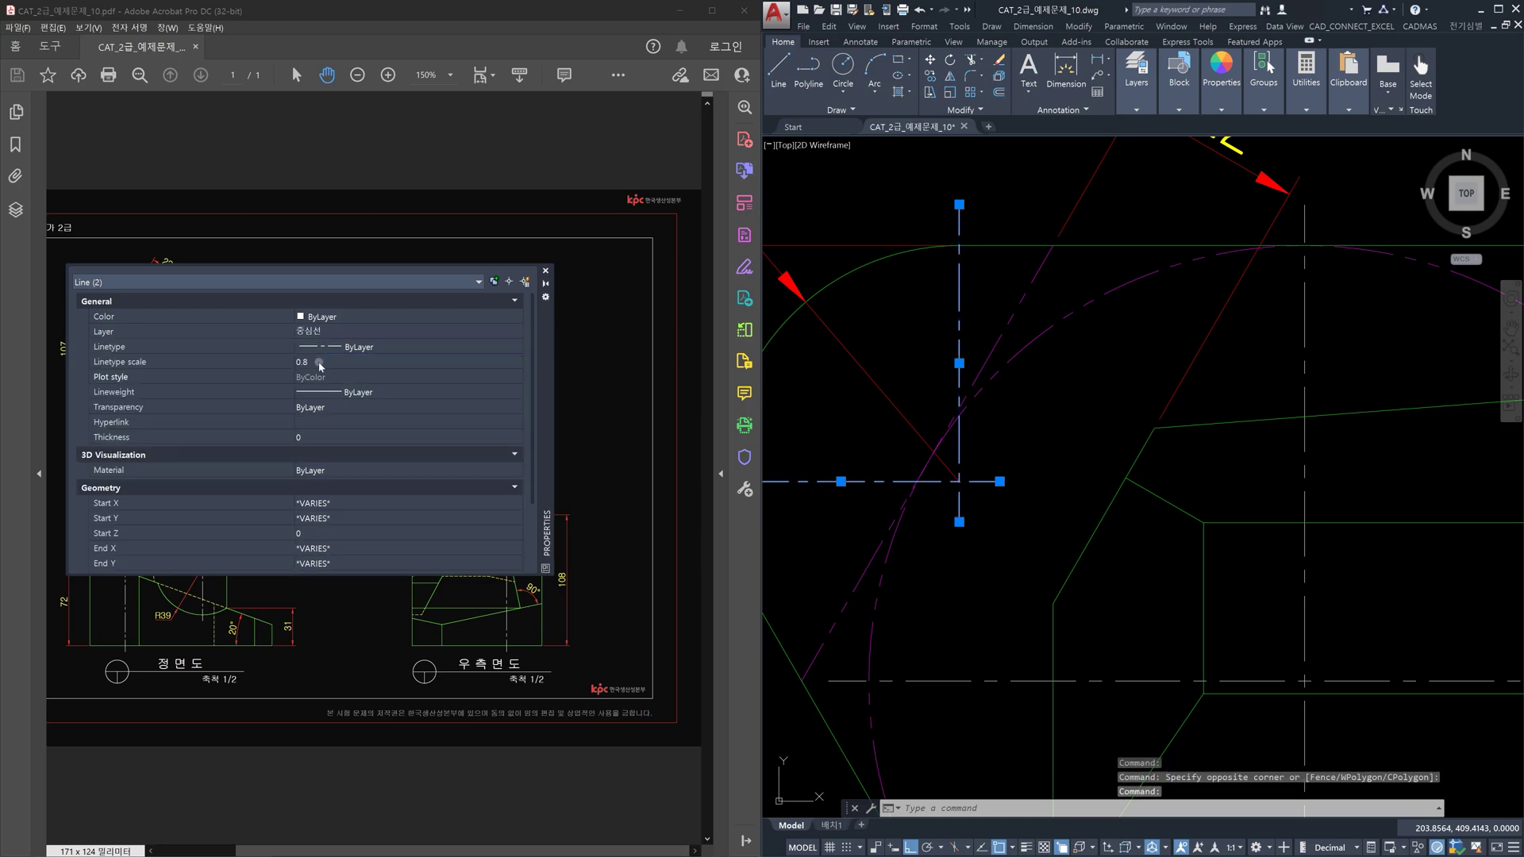
pyautogui.click(546, 272)
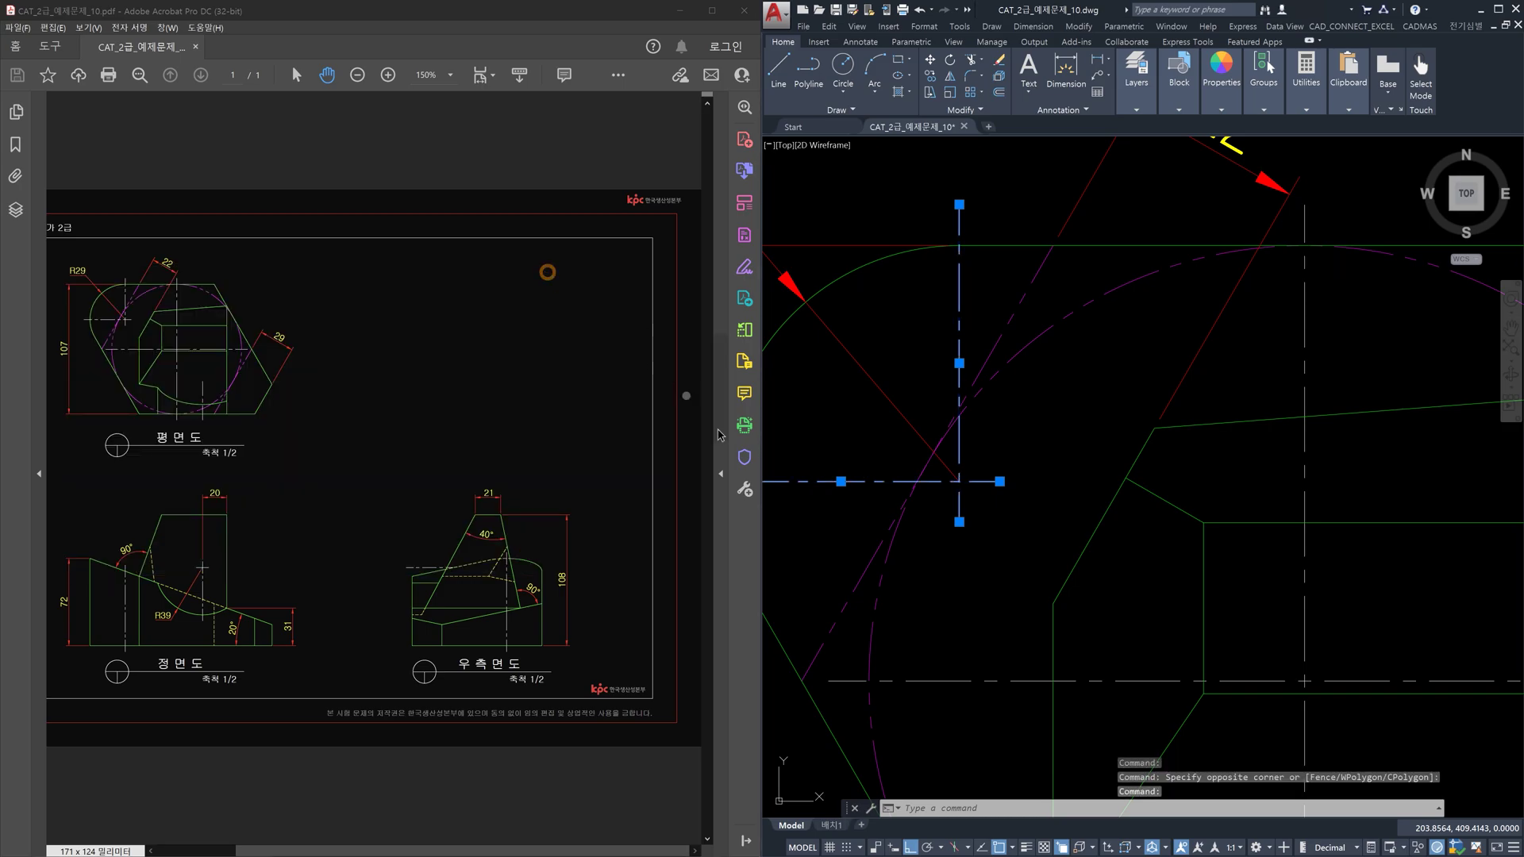
pyautogui.click(830, 826)
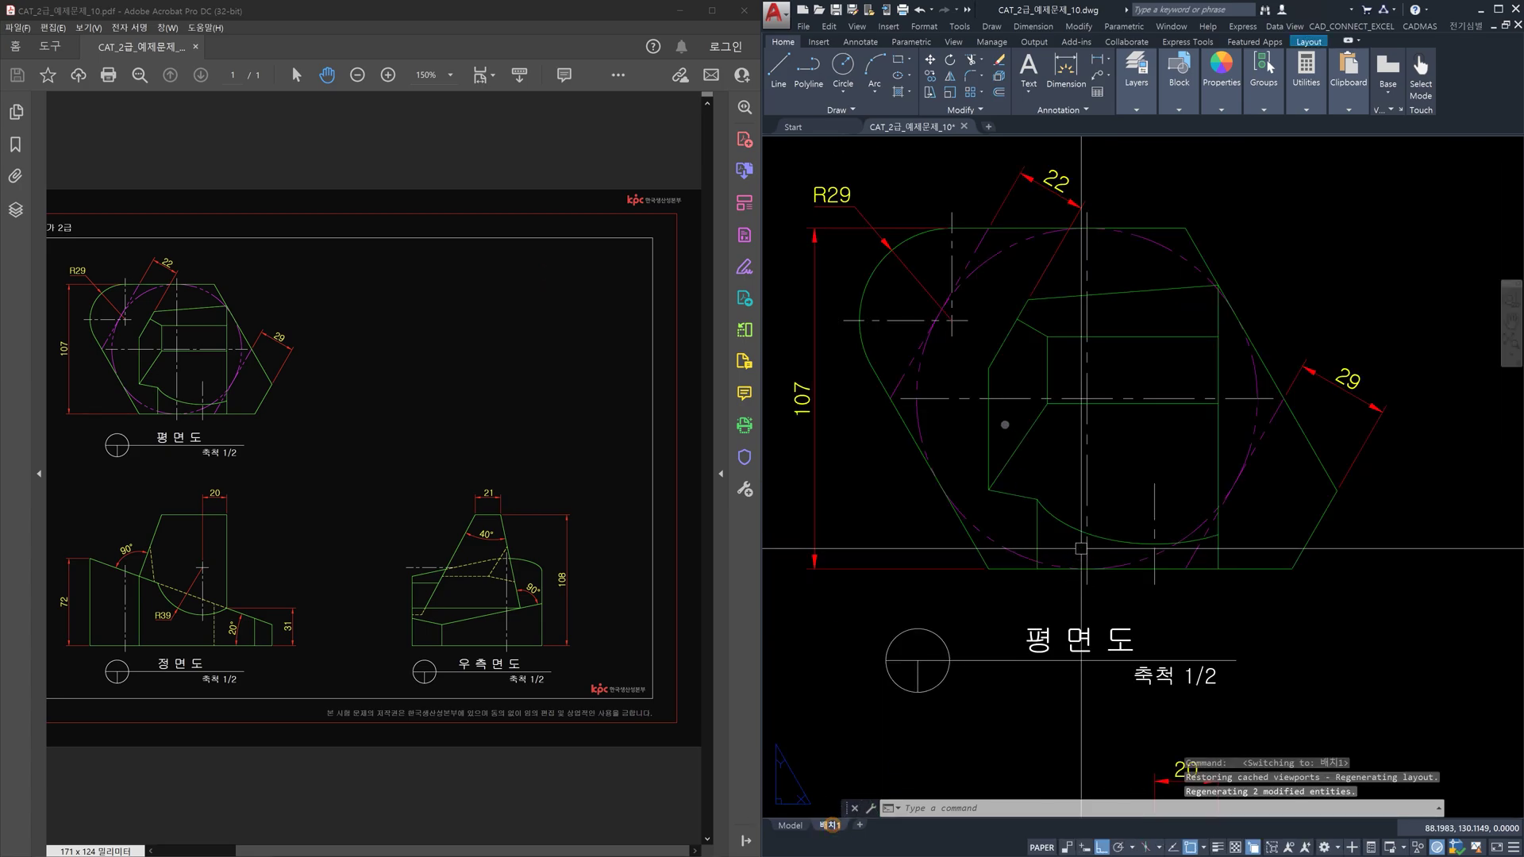
pyautogui.press('Escape')
pyautogui.press('Escape')
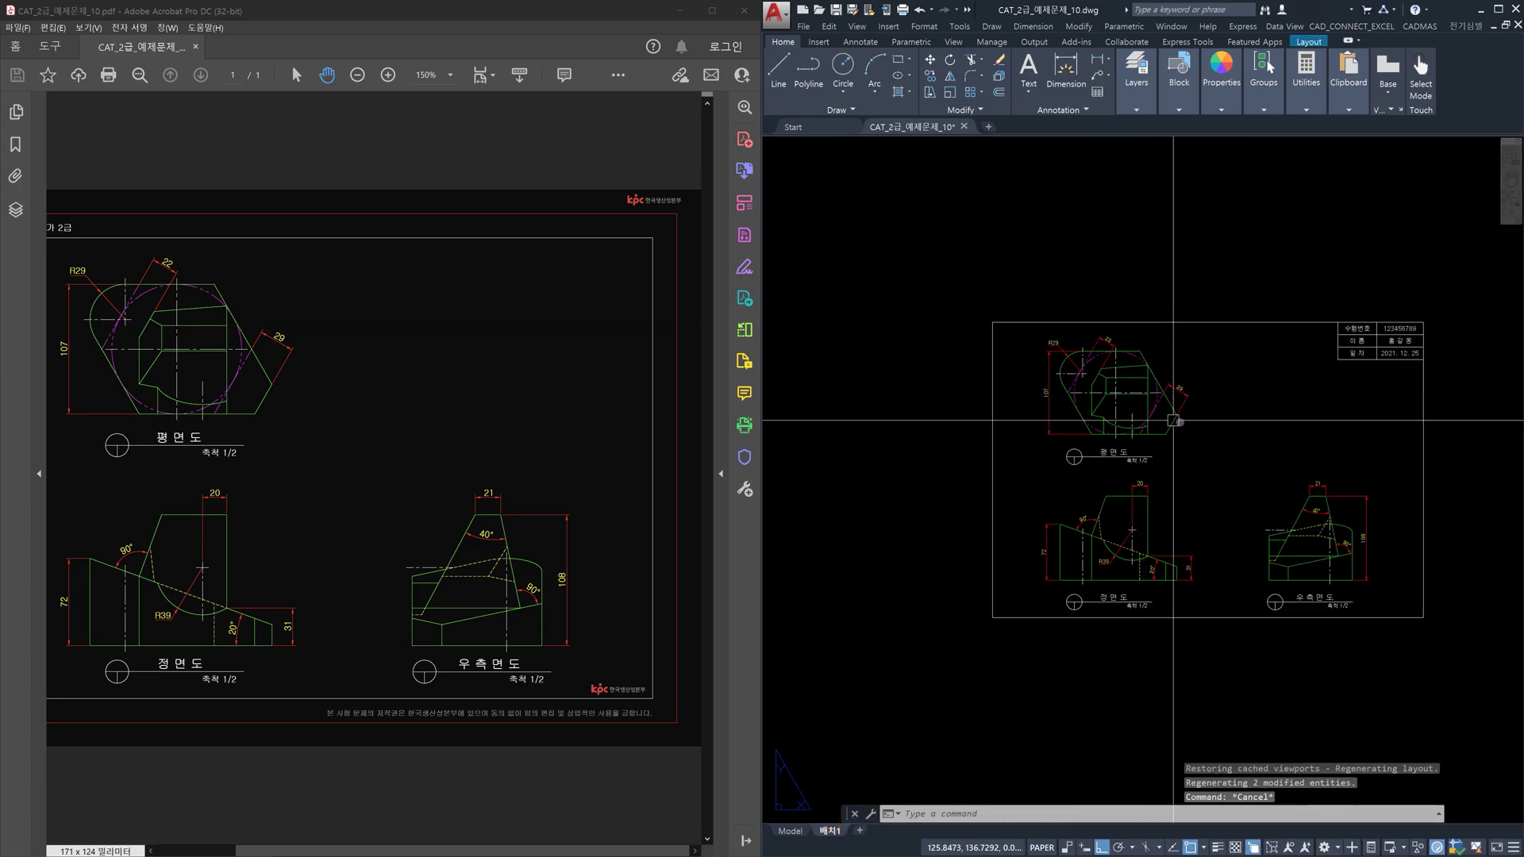
# Step: Modify the page setup of the 배치1 layout to use the DWG To PDF.pc3 plotter
pyautogui.write('z')
pyautogui.press('Return')
pyautogui.write('a')
pyautogui.press('Return')
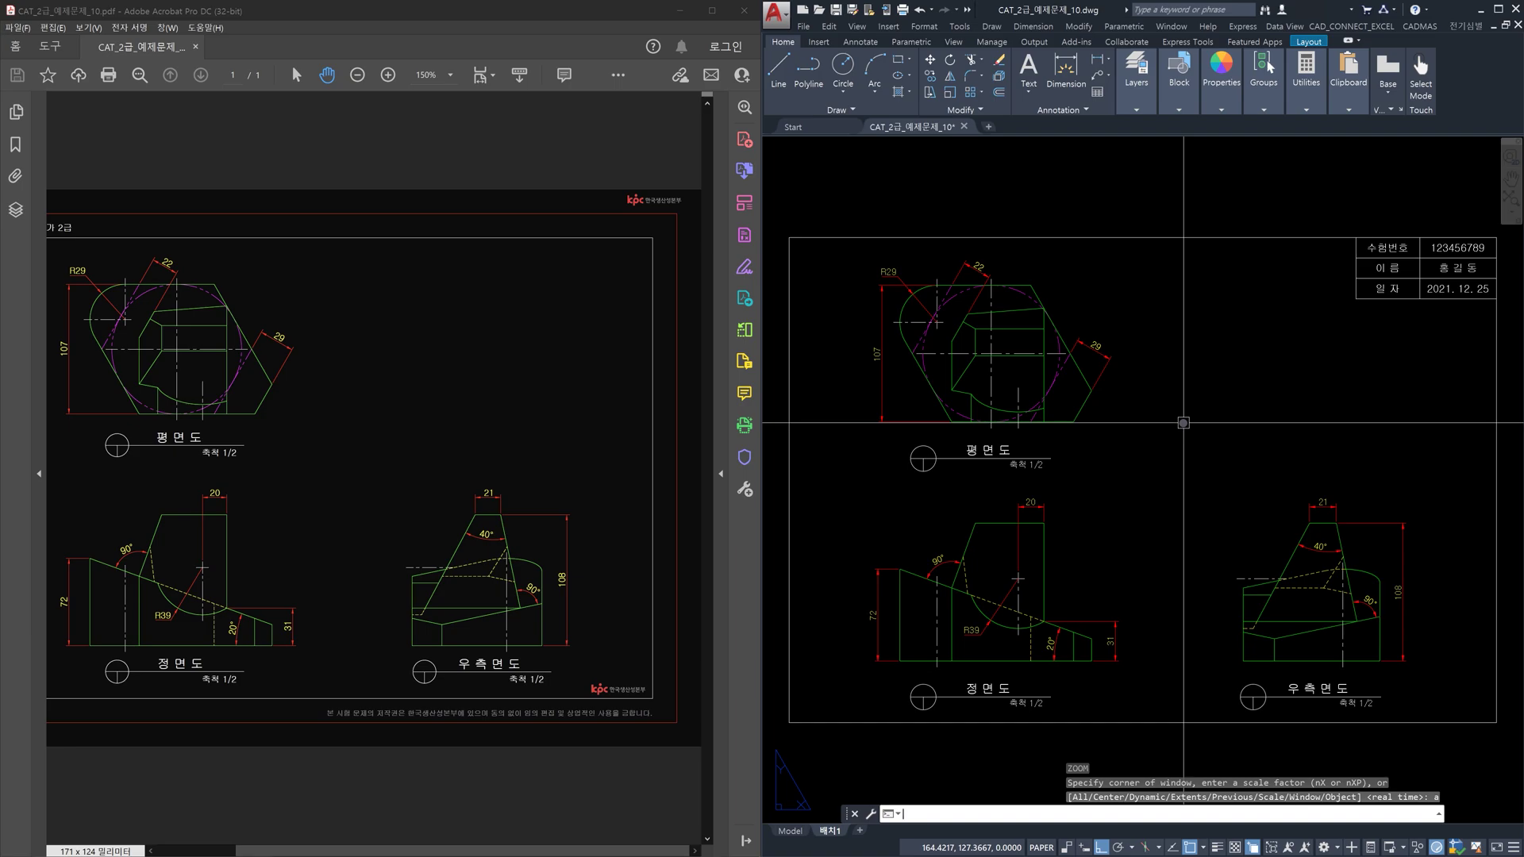
pyautogui.write('pagesetup')
pyautogui.press('Return')
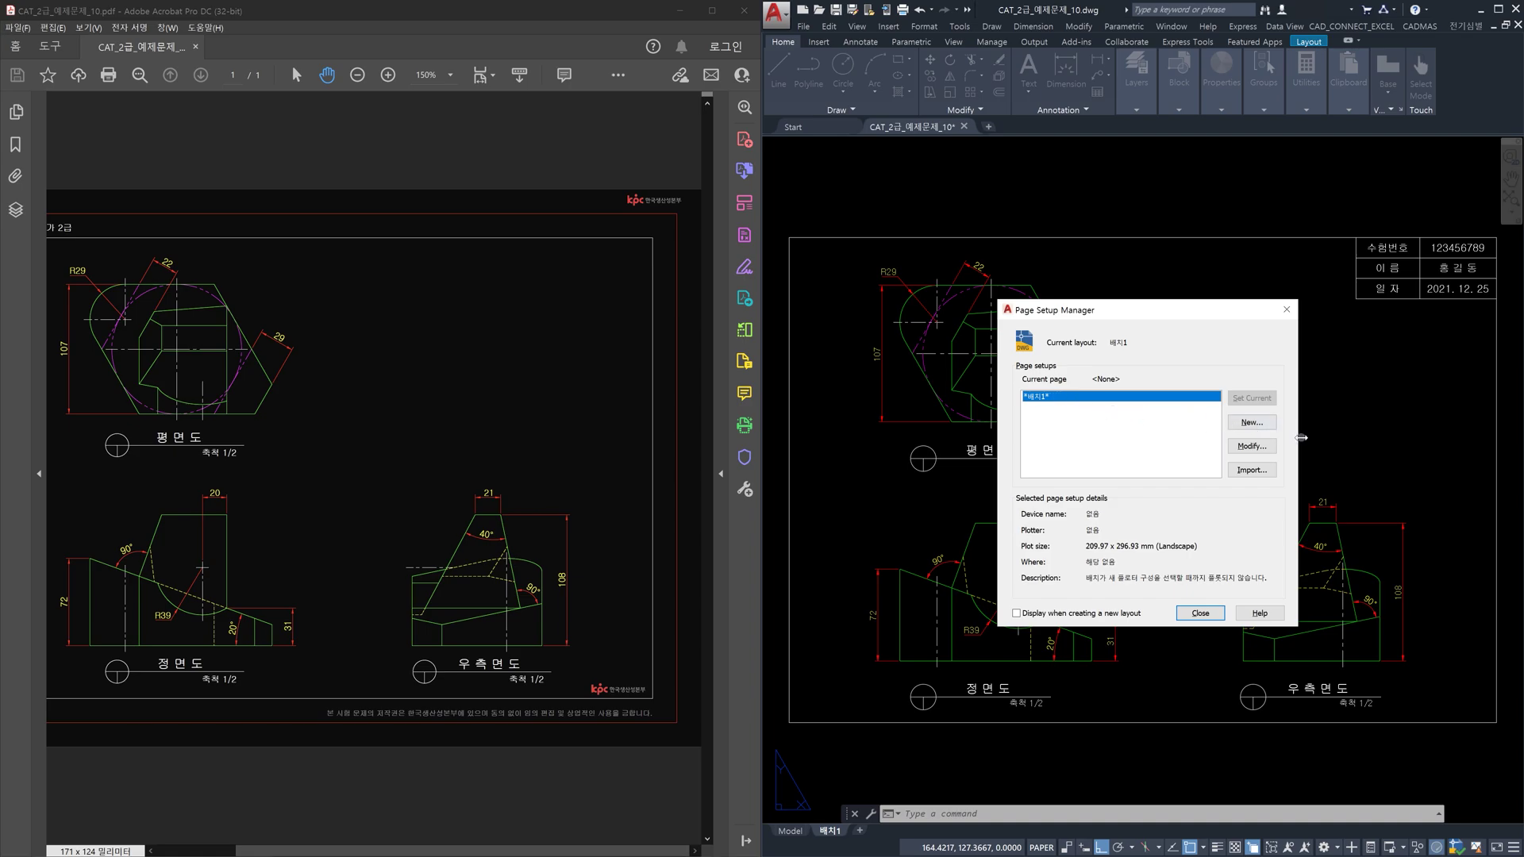
pyautogui.click(1254, 447)
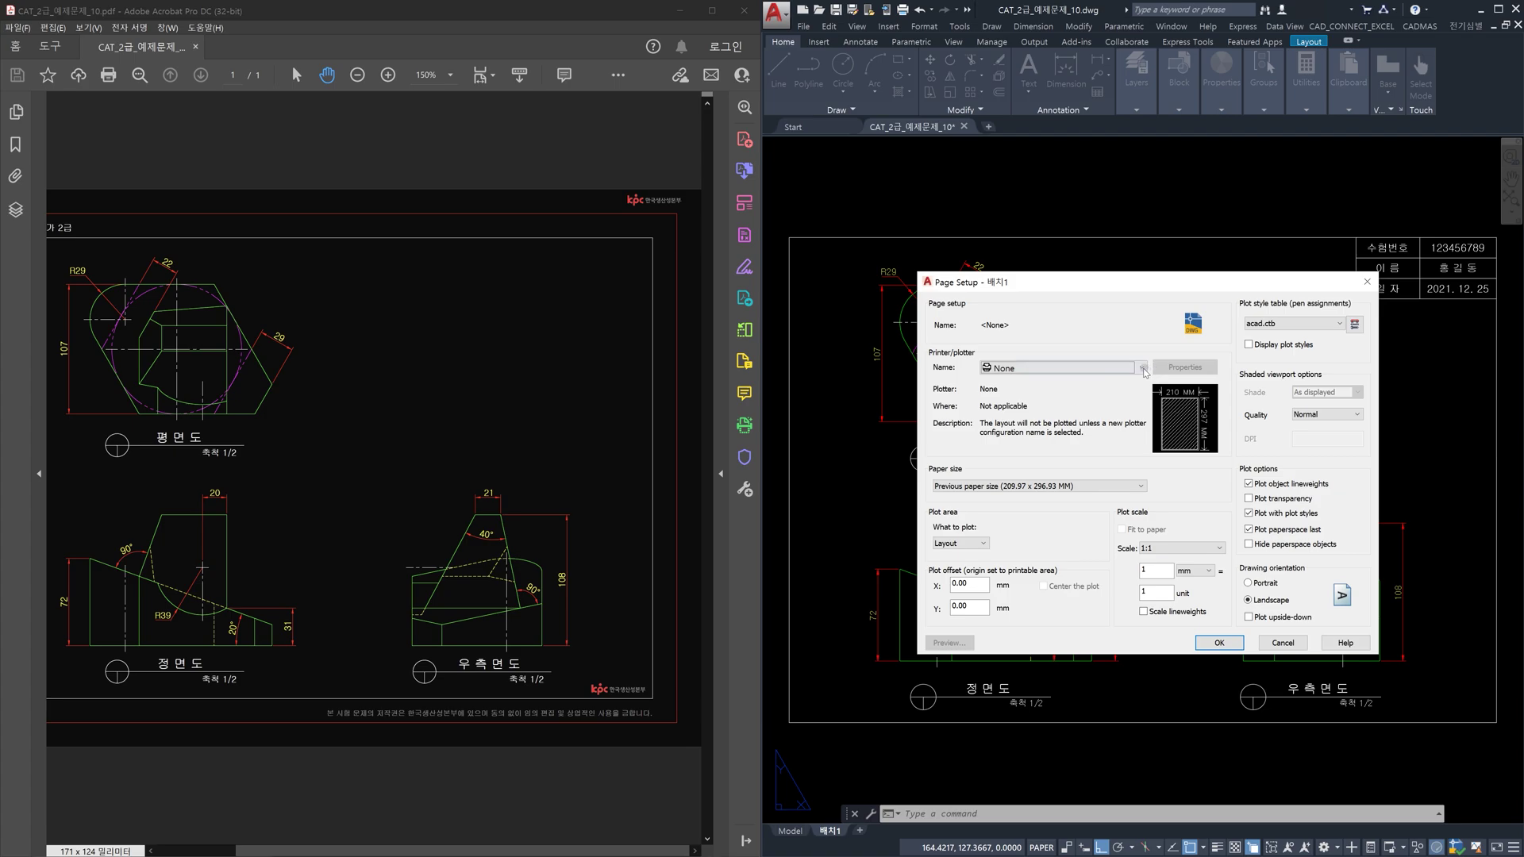
pyautogui.click(1142, 368)
pyautogui.click(1170, 560)
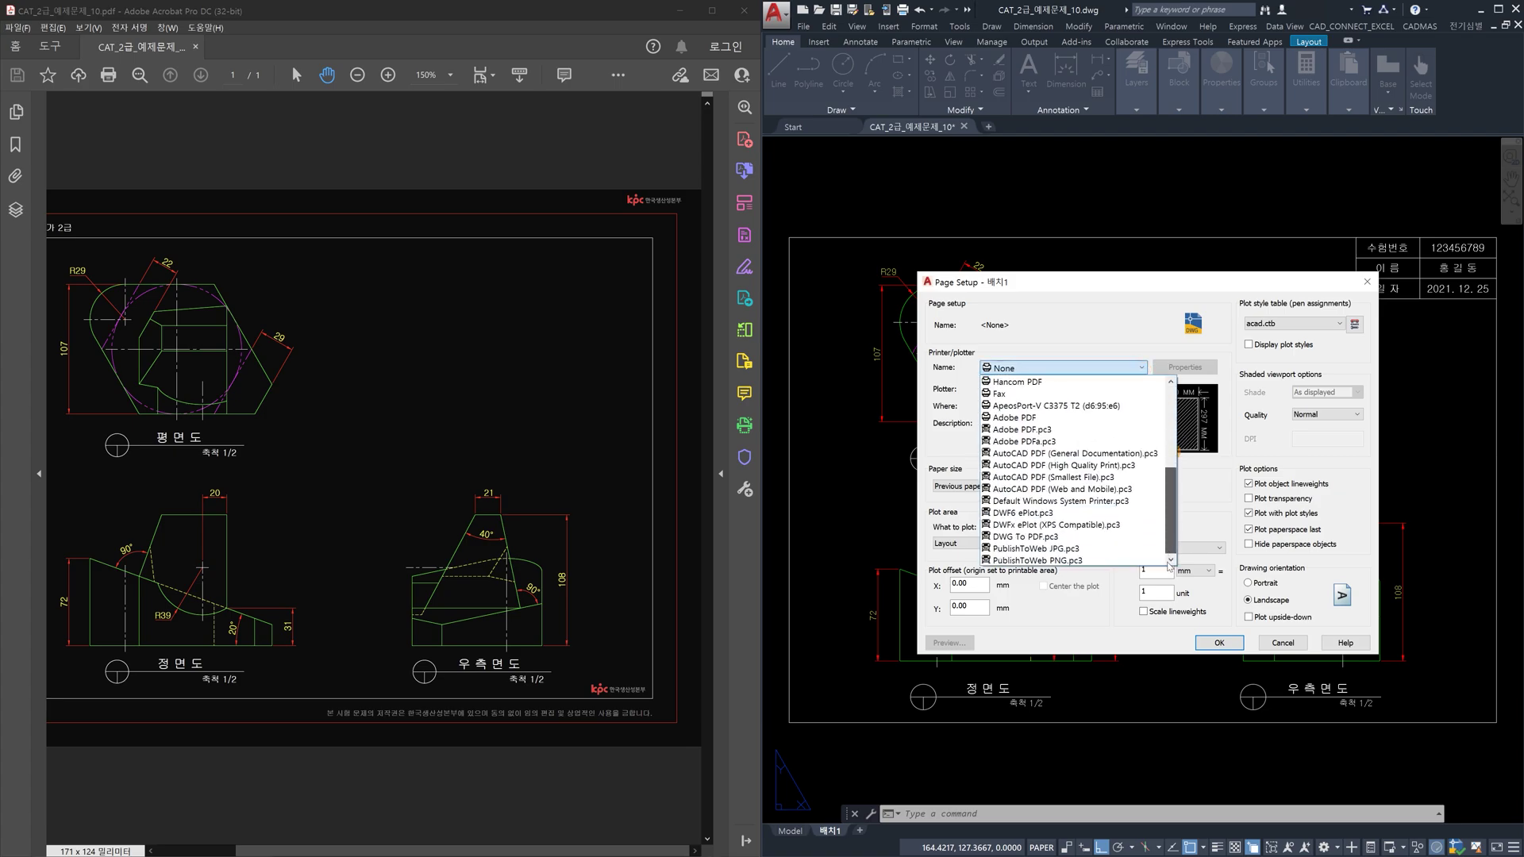
pyautogui.click(1047, 538)
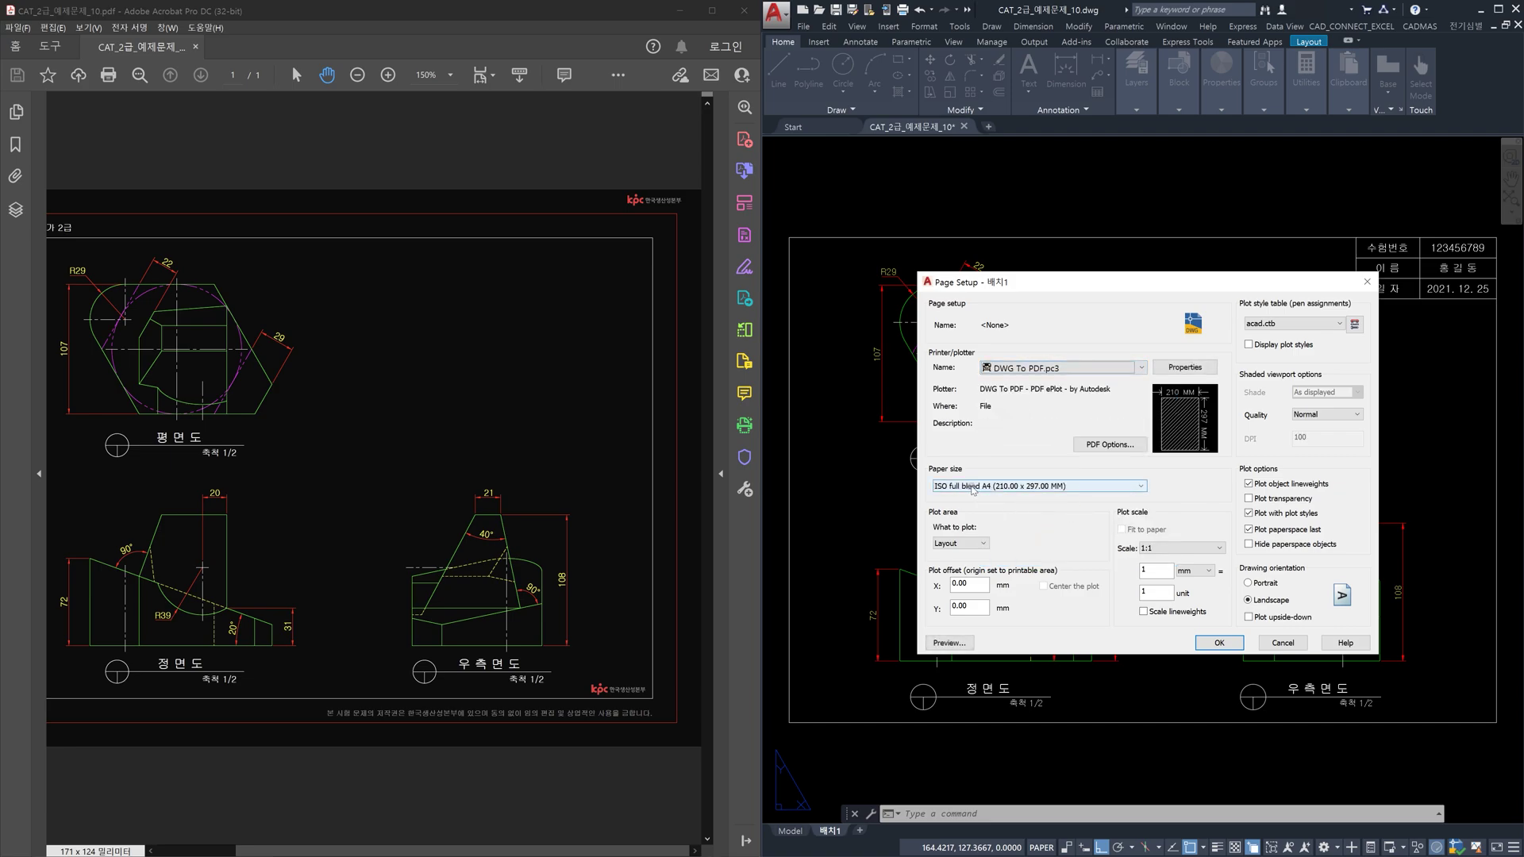
# Step: Set the page setup's paper size to ISO full bleed A4 (297.00 x 210.00 MM)
pyautogui.click(1026, 486)
pyautogui.scroll(5, 1141, 556)
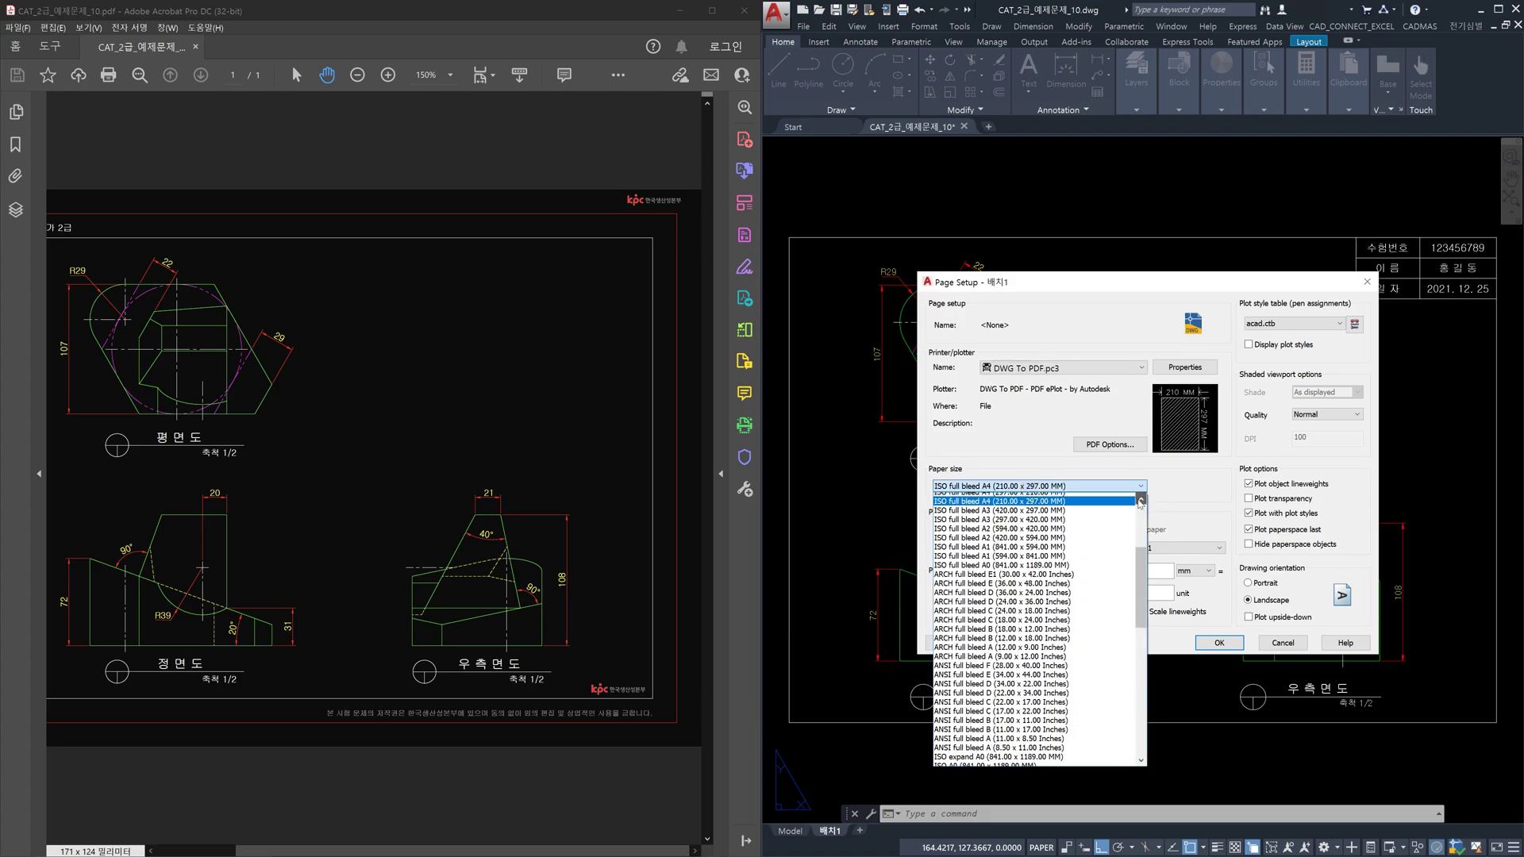
pyautogui.click(1094, 500)
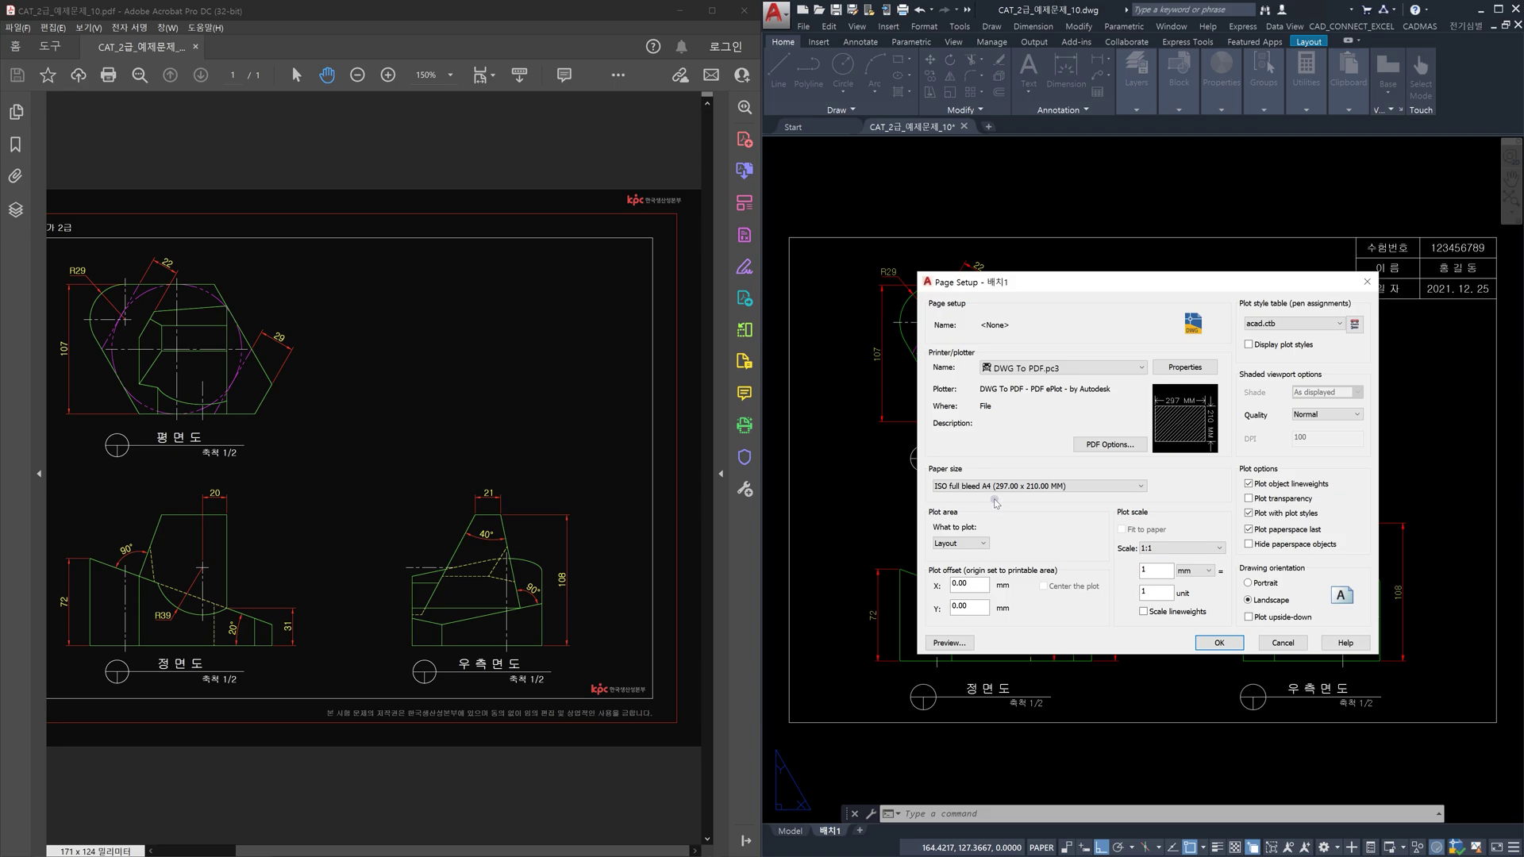
# Step: Set the plot area to Extents and center the plot on the paper
pyautogui.click(984, 544)
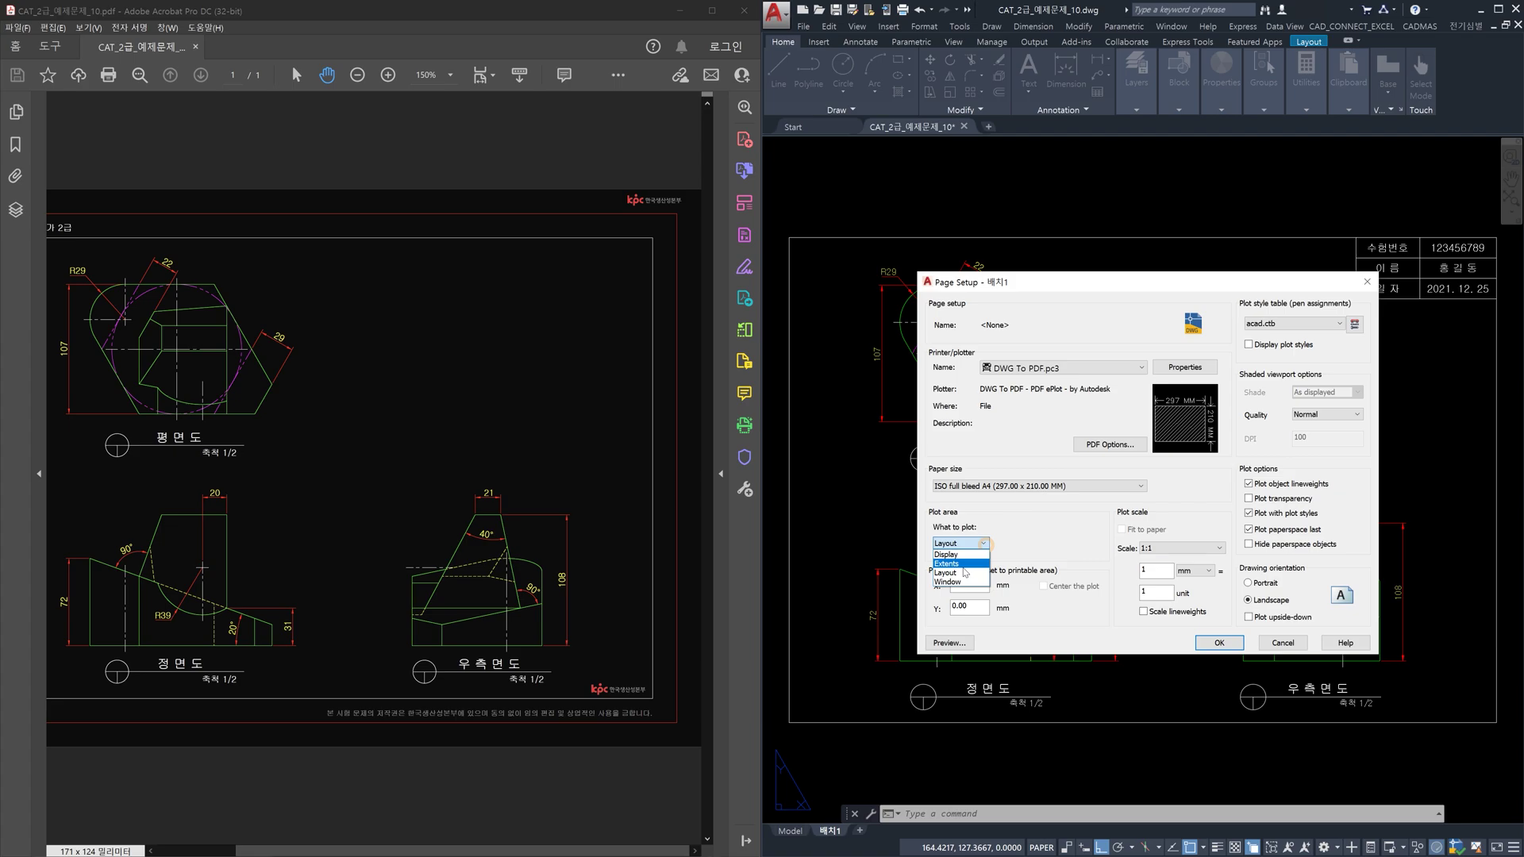
pyautogui.click(963, 565)
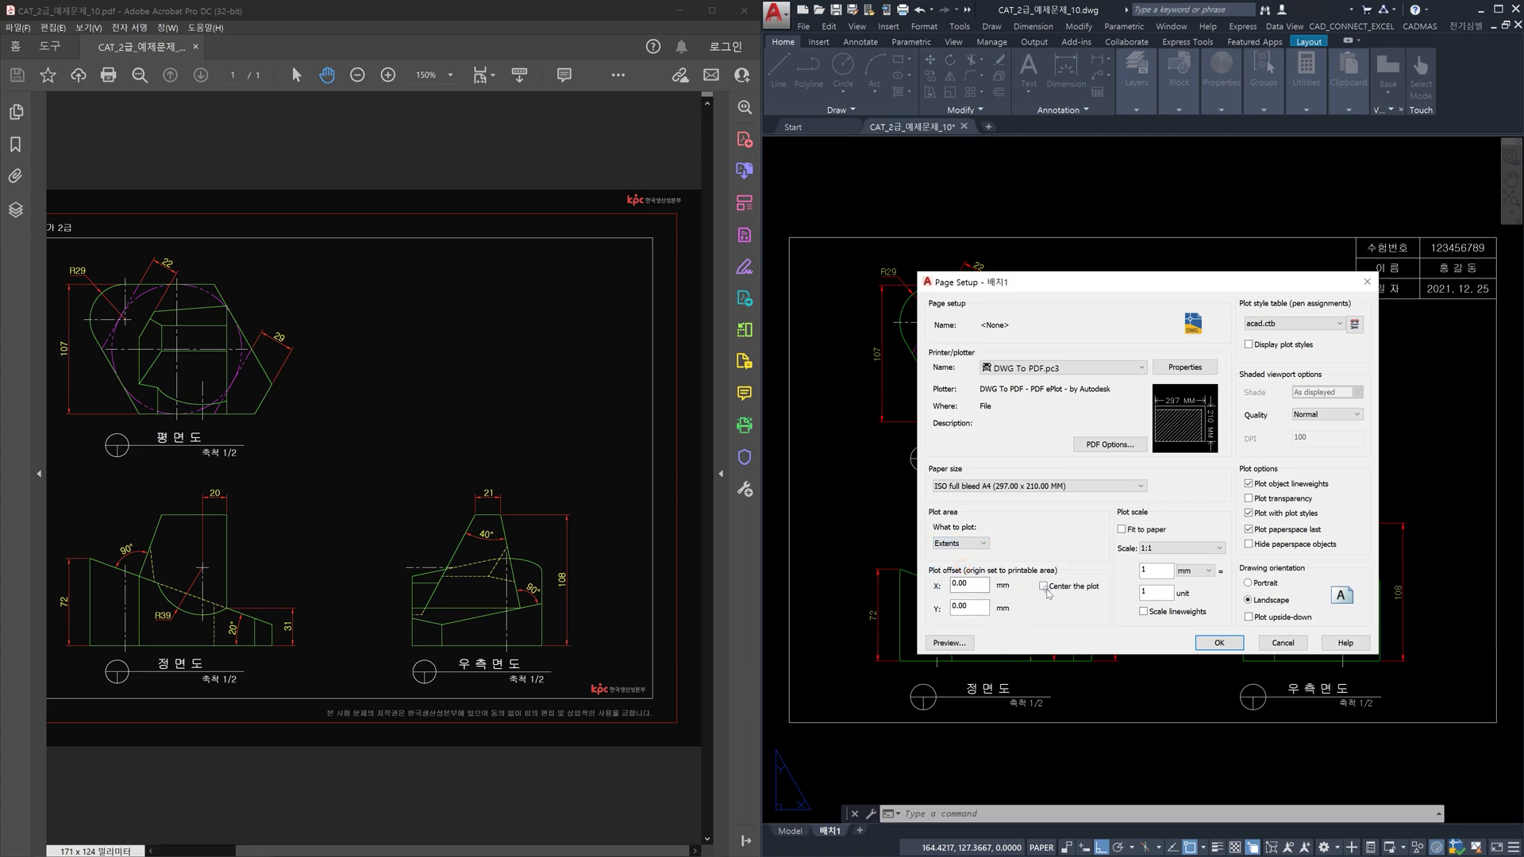
pyautogui.click(1044, 586)
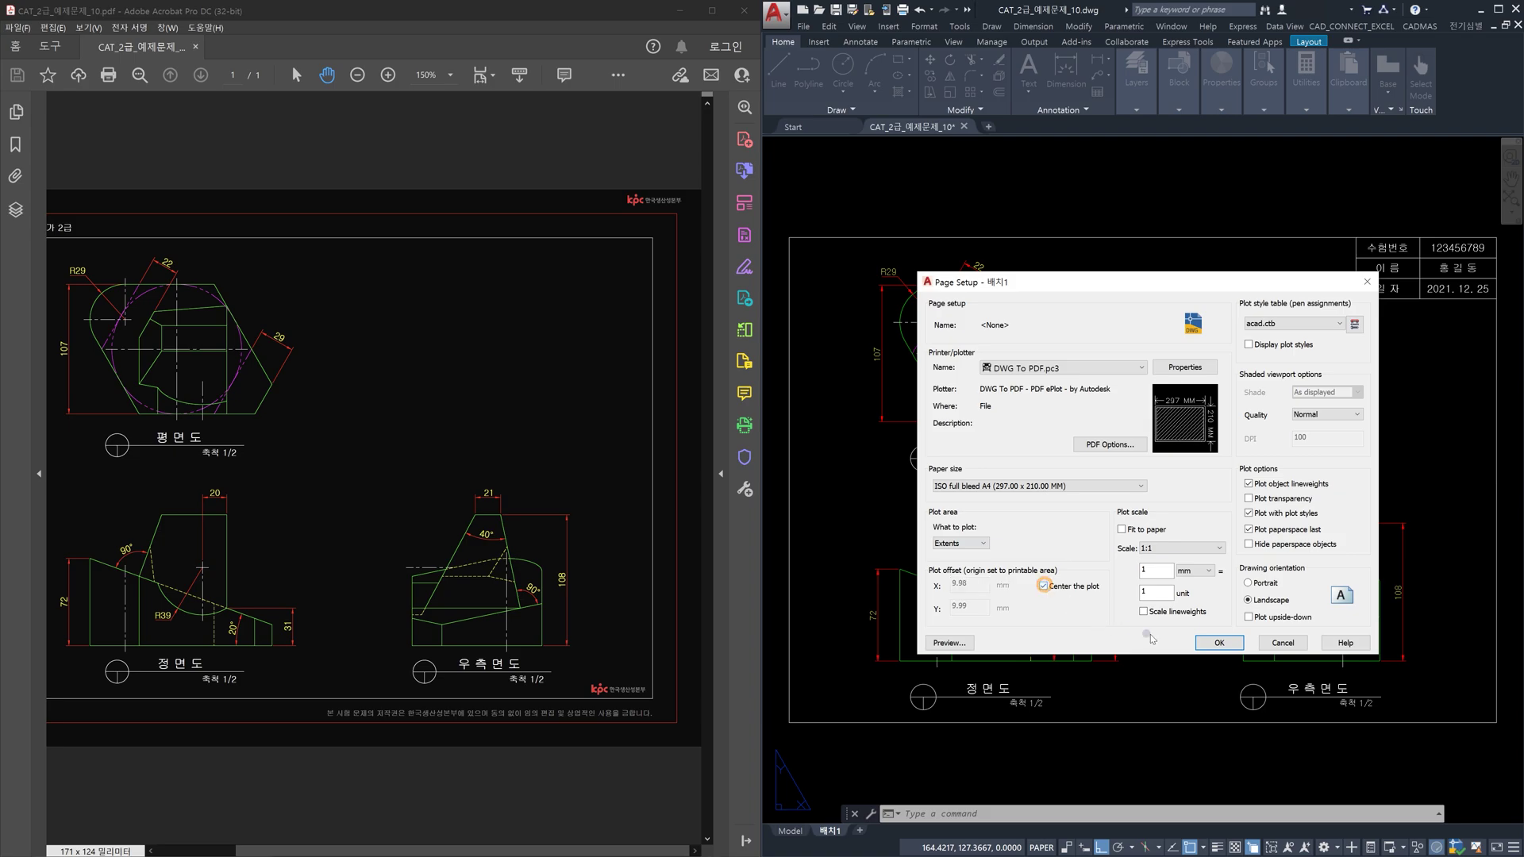
pyautogui.click(1140, 569)
# Step: Assign the monochrome.ctb plot style table to the 배치1 page setup and save the drawing
pyautogui.click(1340, 324)
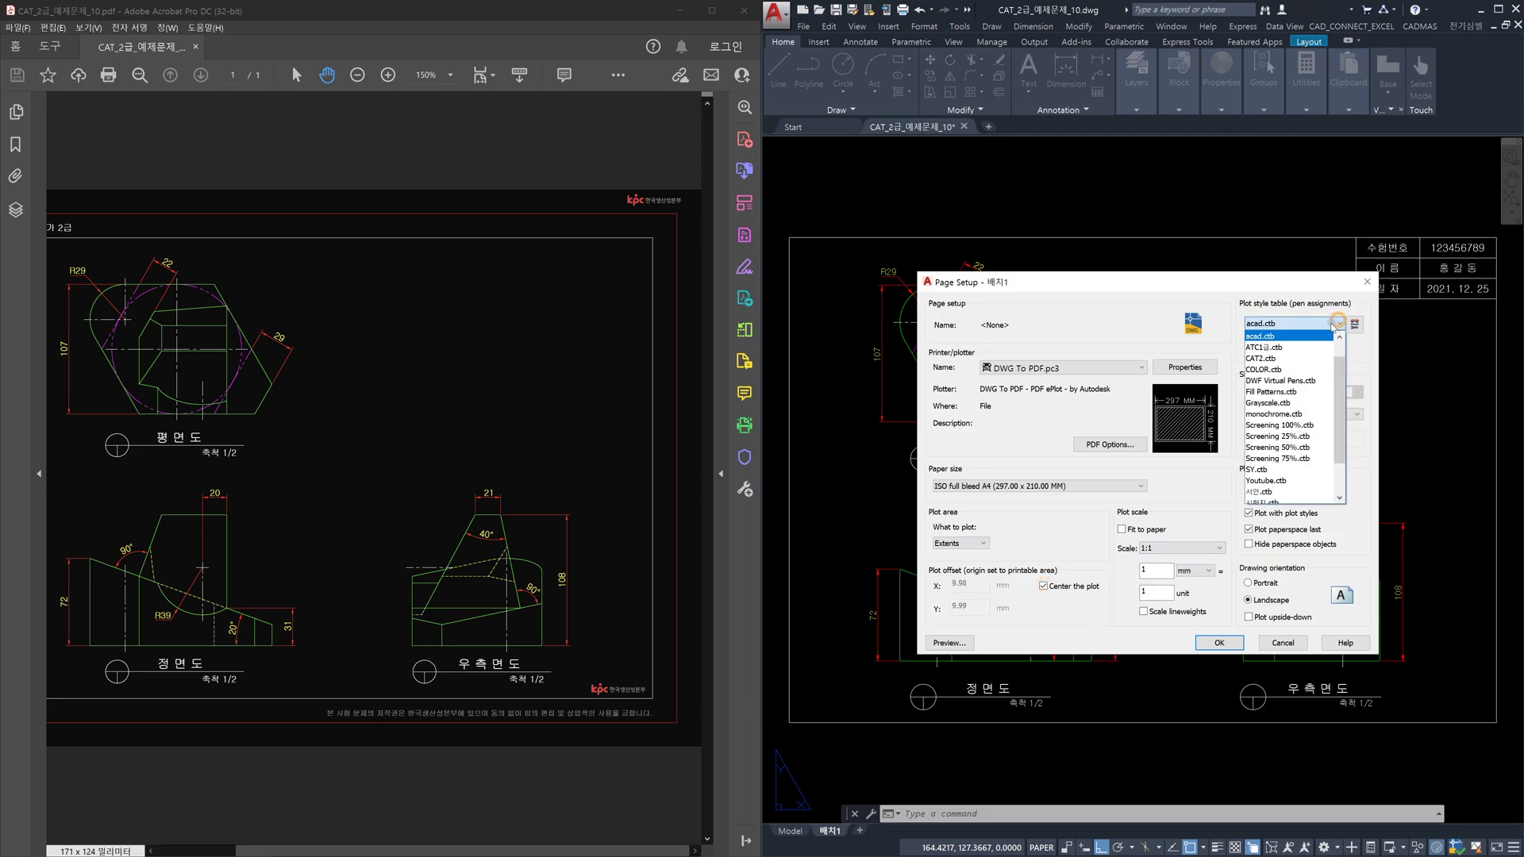
pyautogui.click(1271, 414)
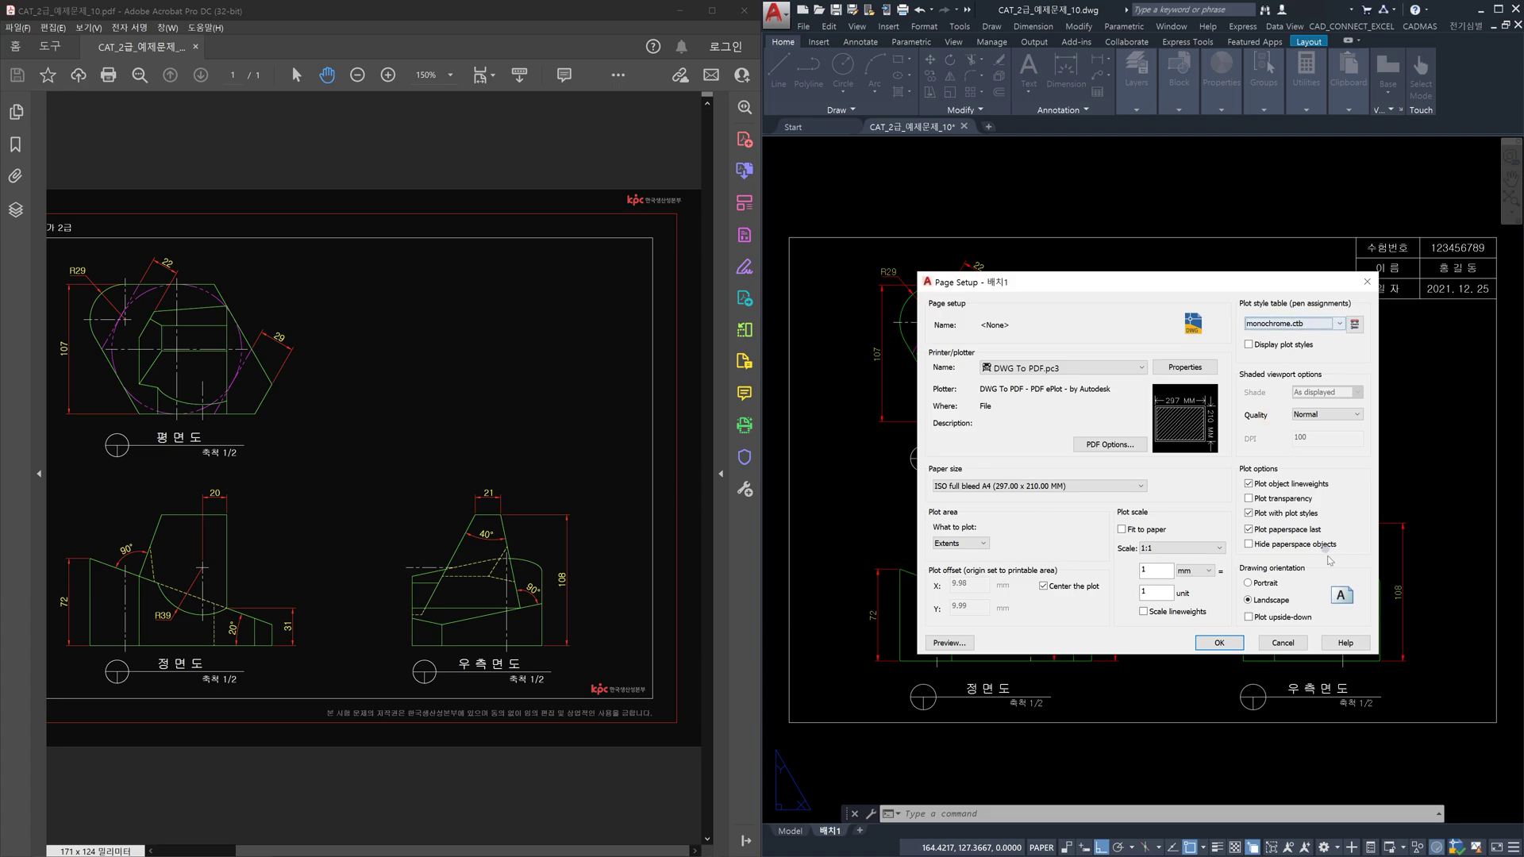
pyautogui.click(1223, 642)
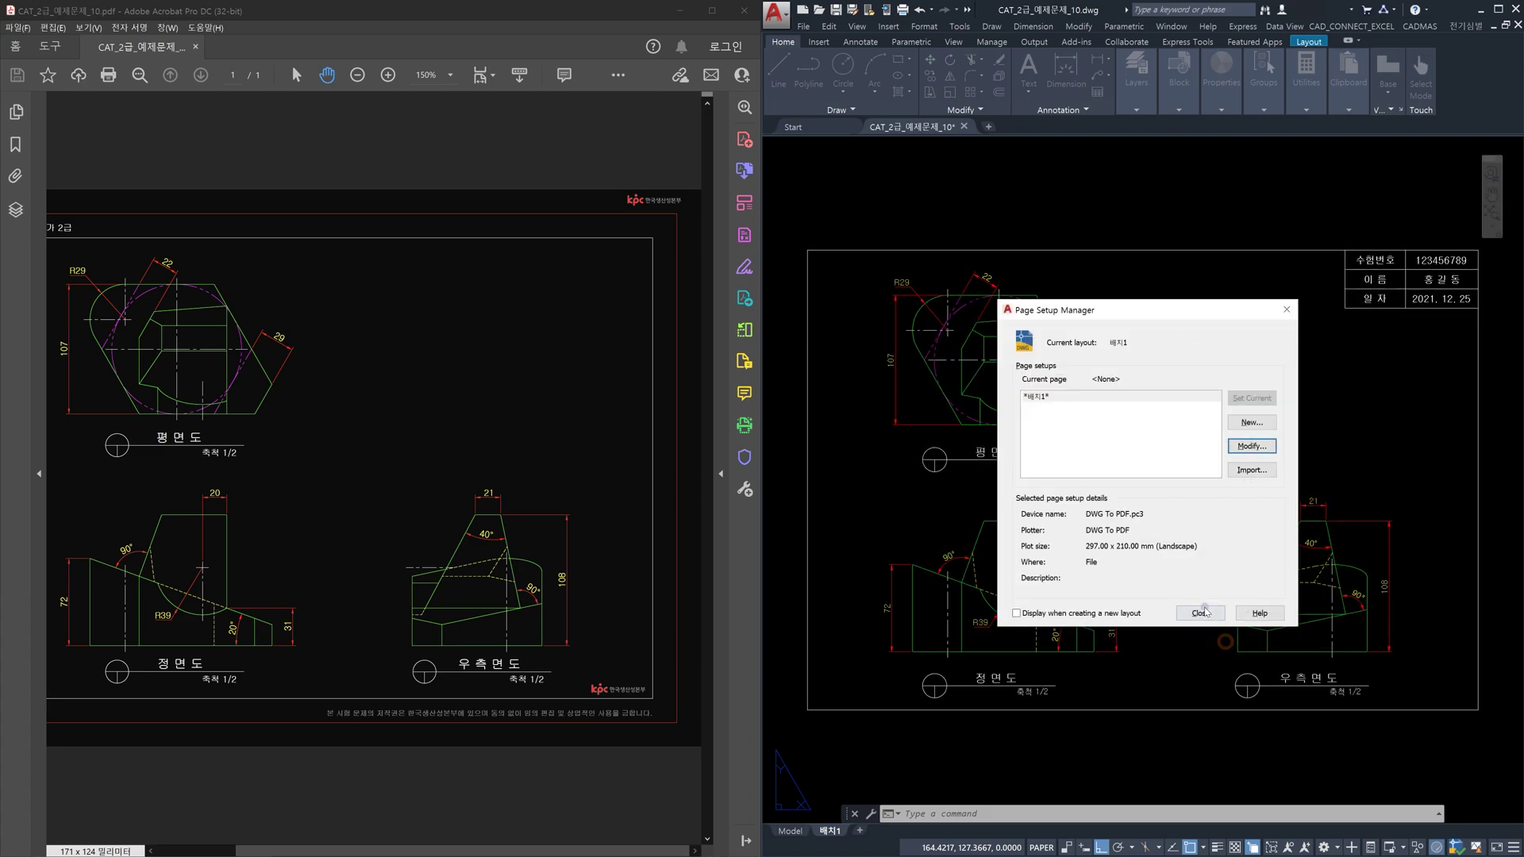
pyautogui.click(1201, 613)
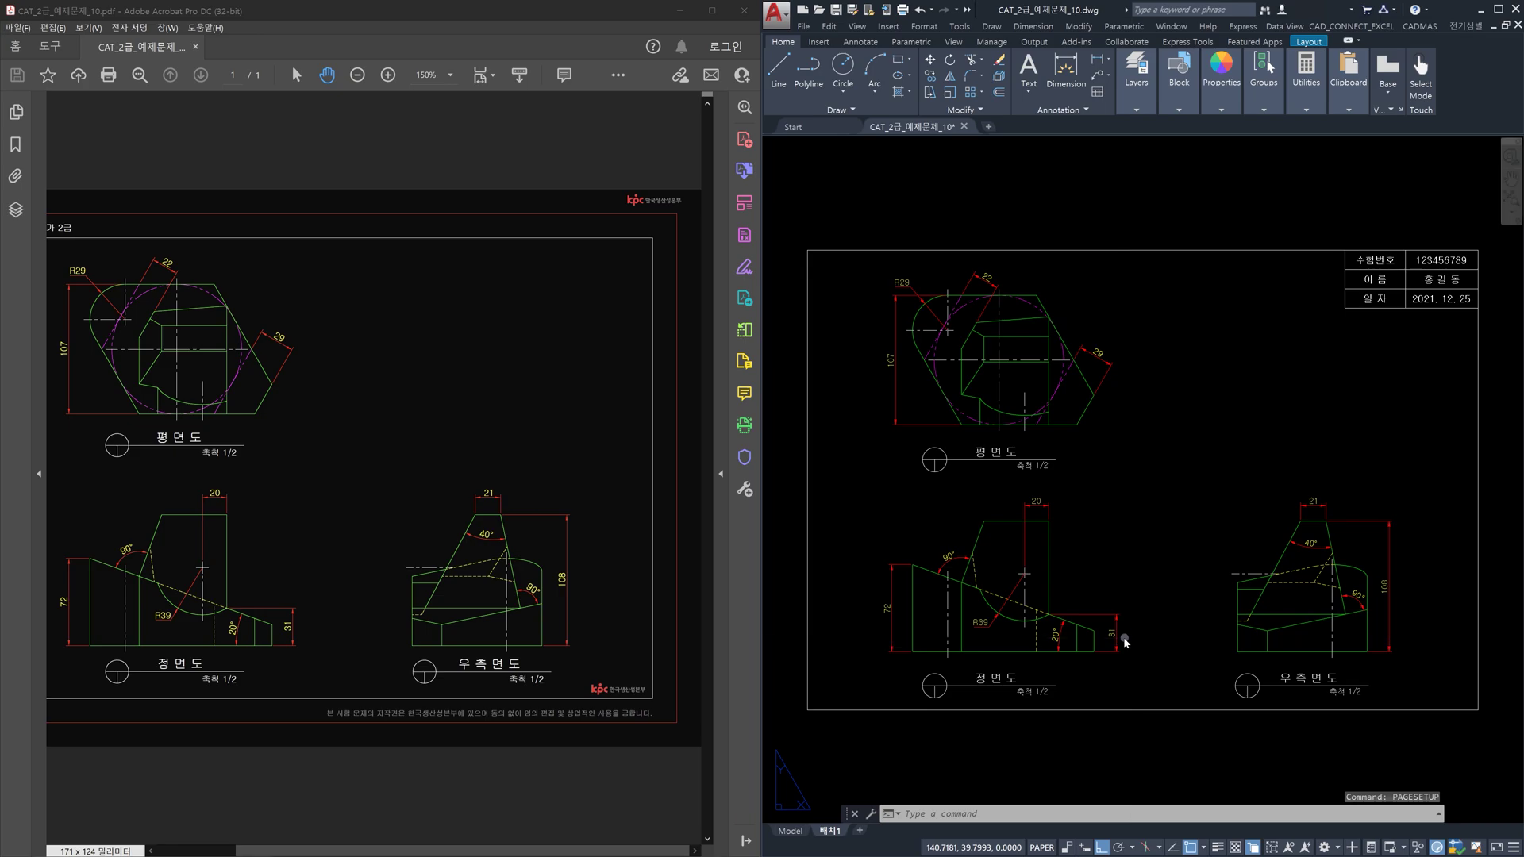
pyautogui.hotkey('ctrl', 's')
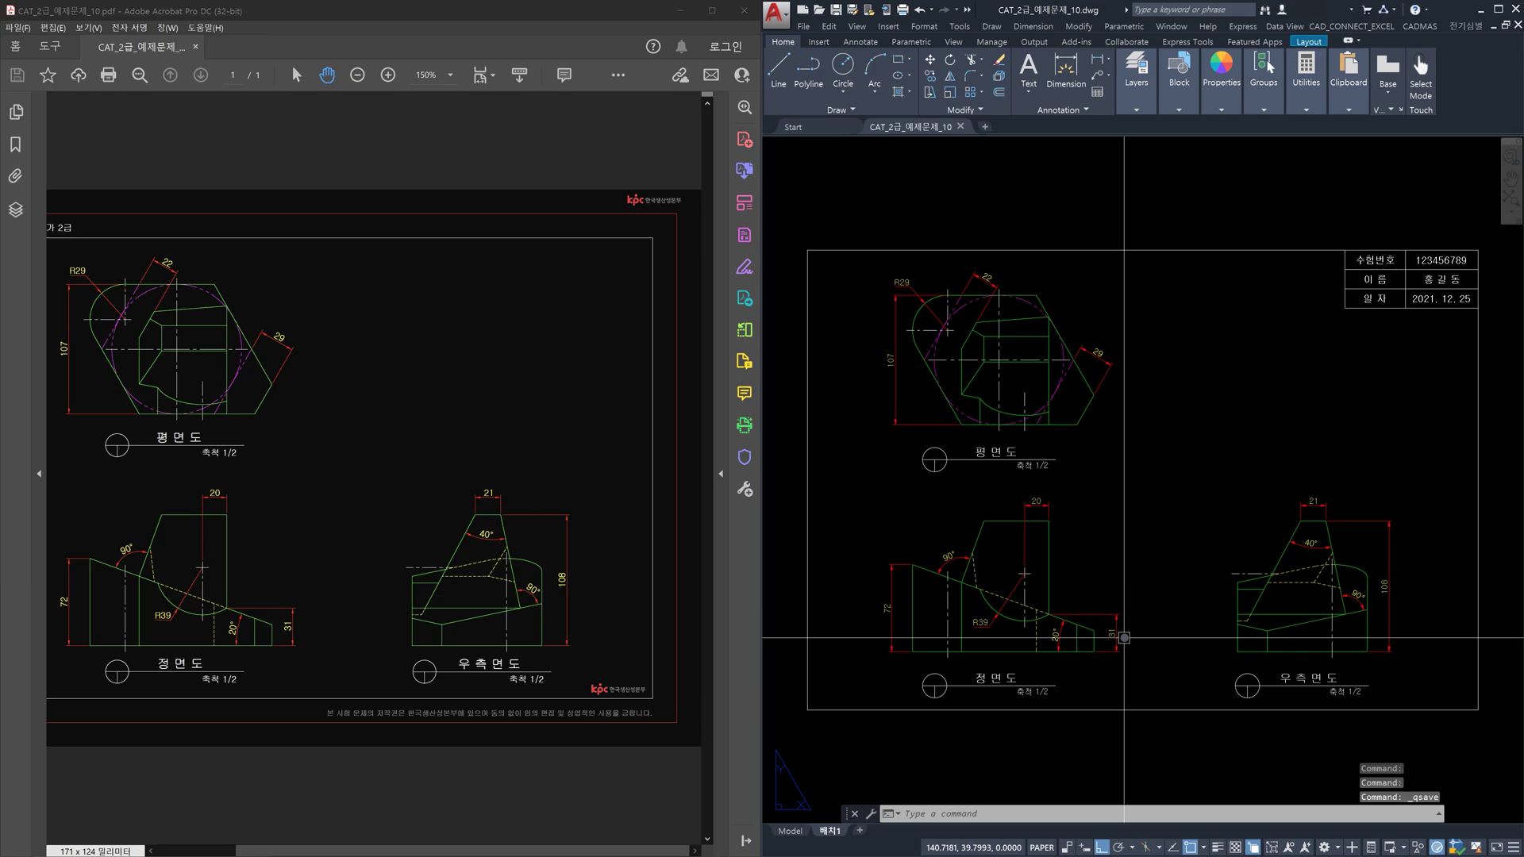